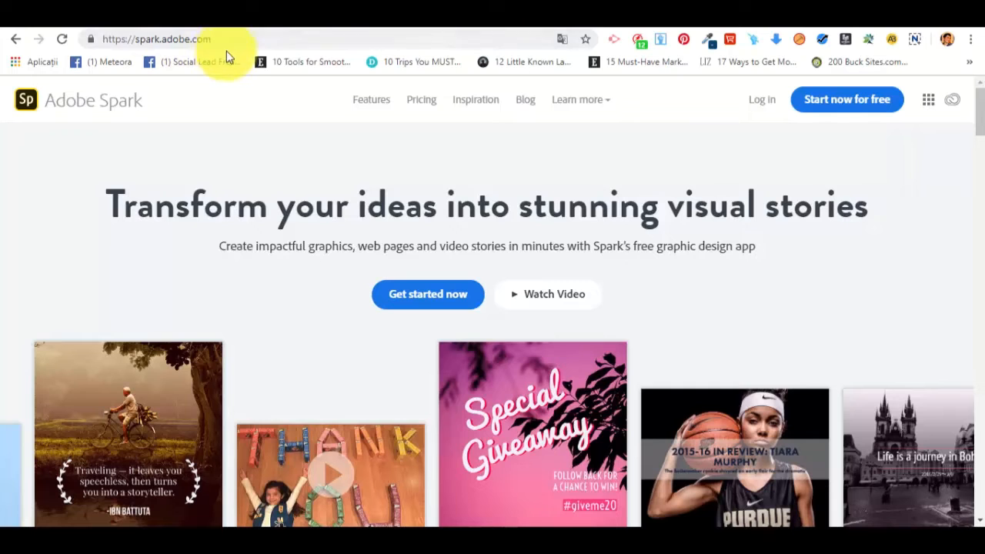
Start using Adobe Spark for free and continue with a Facebook account.
{"action": "left_click", "coordinate": [98, 40]}
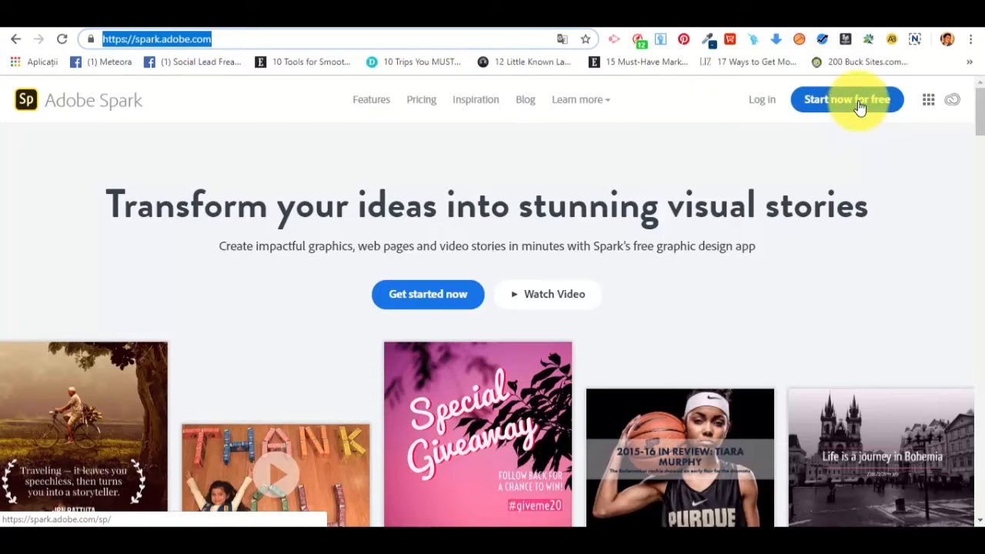
{"action": "left_click", "coordinate": [861, 112]}
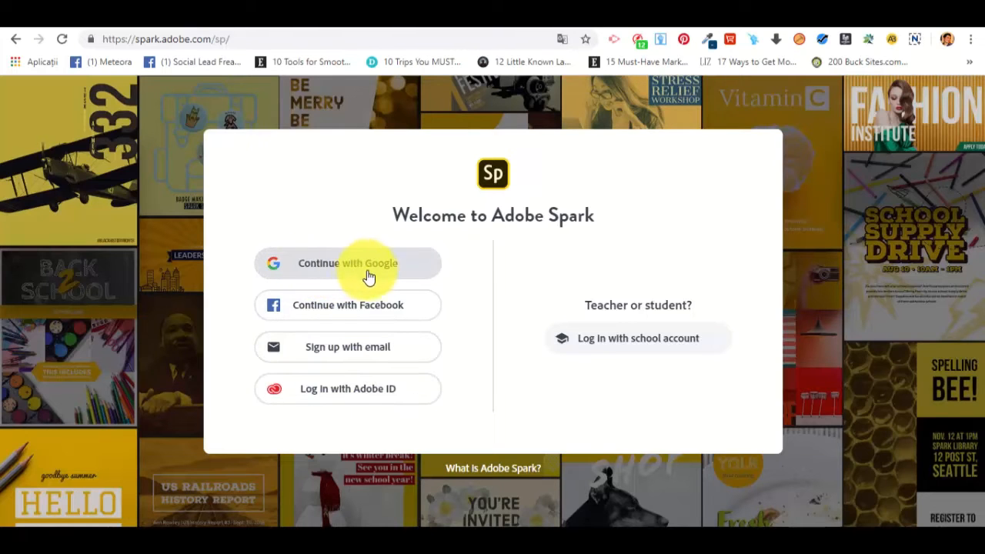
{"action": "left_click", "coordinate": [418, 309]}
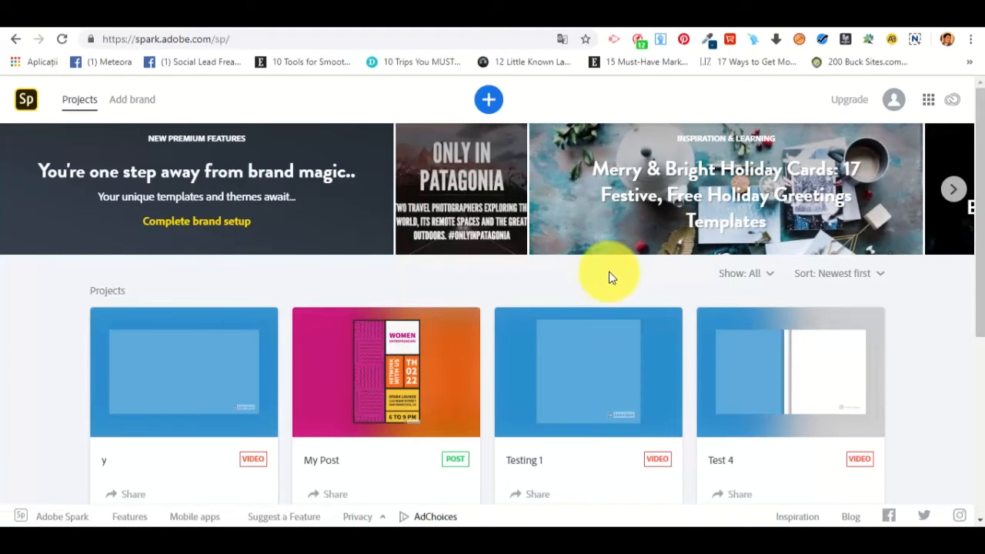
Look over the saved projects and browse the featured inspiration and learning banners above them.
{"action": "scroll", "coordinate": [608, 273], "scroll_direction": "down", "scroll_amount": 1}
{"action": "scroll", "coordinate": [816, 322], "scroll_direction": "down", "scroll_amount": 2}
{"action": "scroll", "coordinate": [785, 331], "scroll_direction": "up", "scroll_amount": 3}
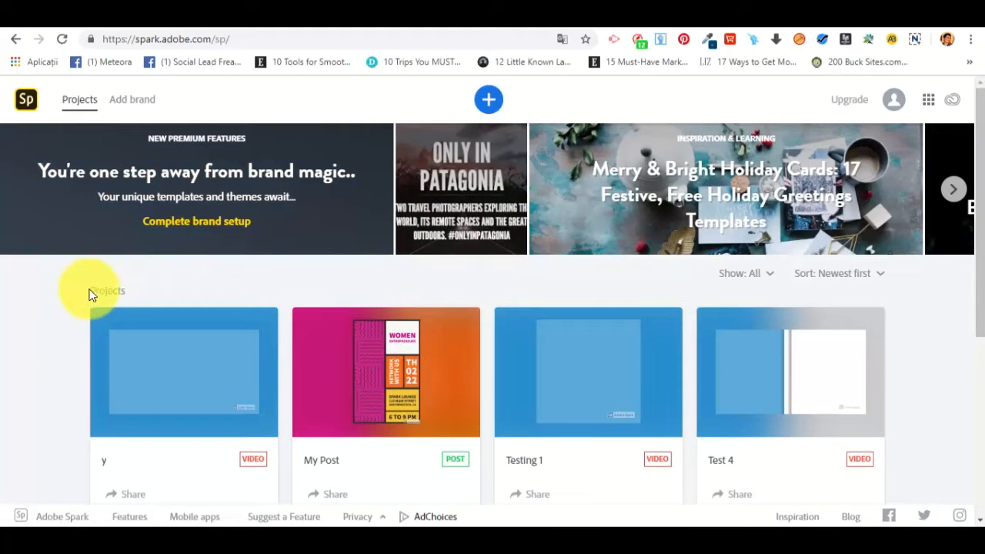
{"action": "left_click_drag", "start_coordinate": [89, 290], "coordinate": [137, 288]}
{"action": "left_click", "coordinate": [139, 286]}
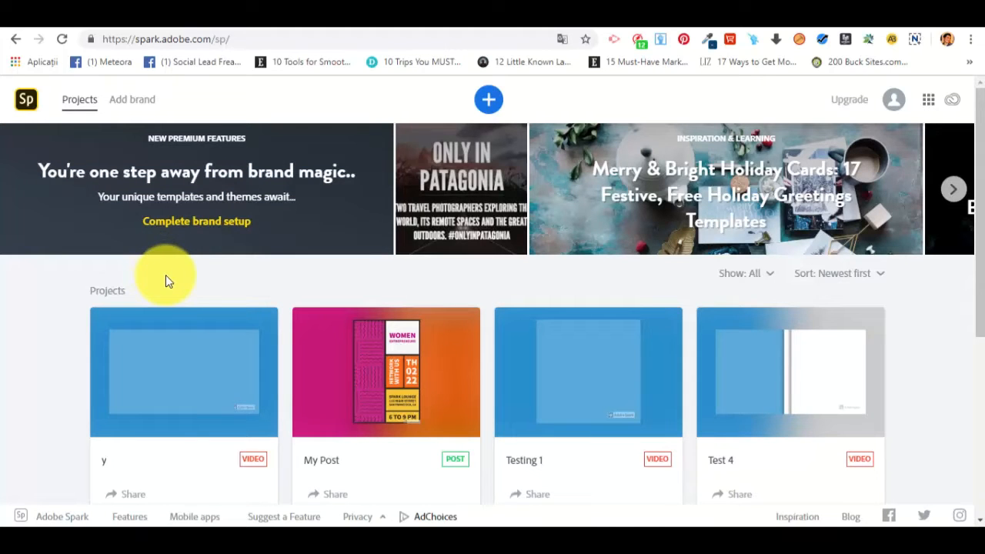
{"action": "mouse_move", "coordinate": [174, 350]}
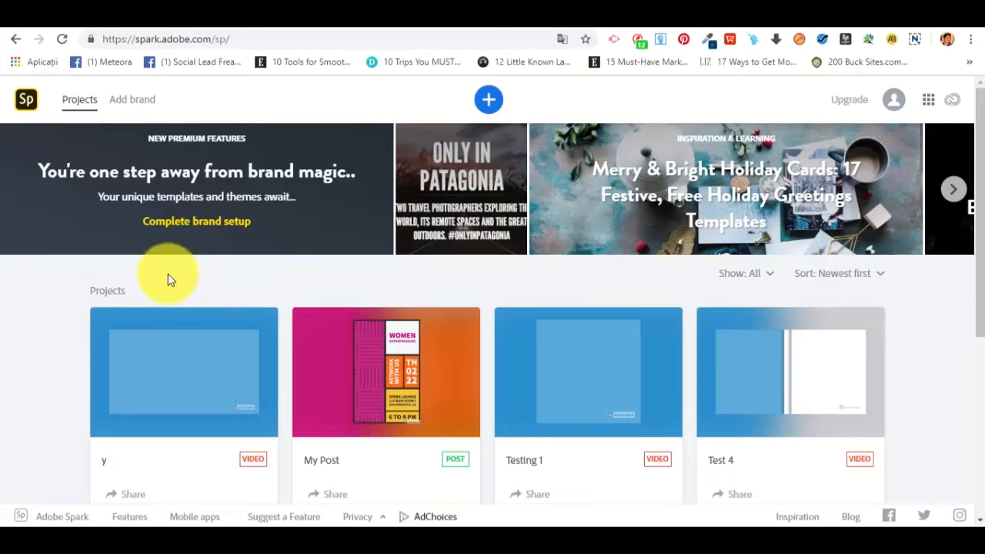
{"action": "mouse_move", "coordinate": [241, 342]}
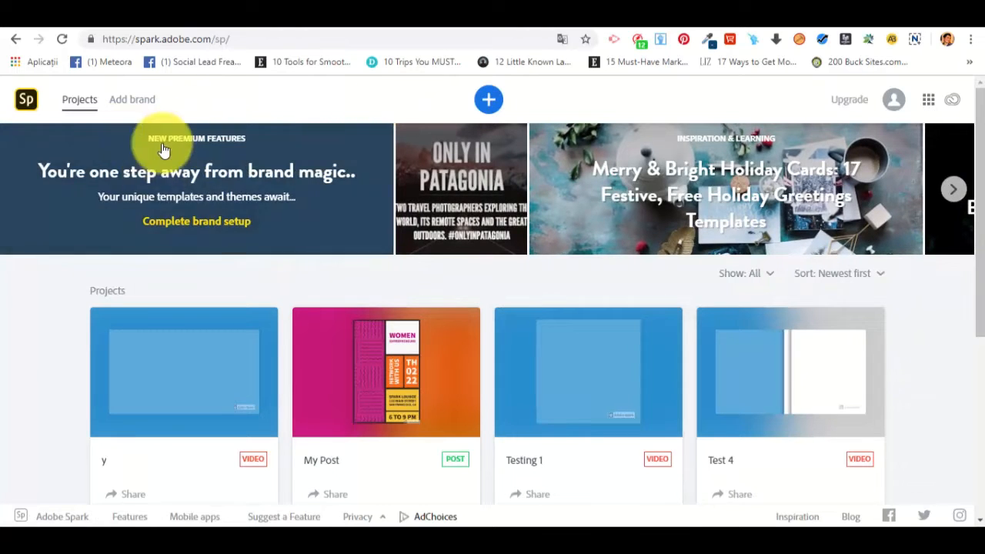
{"action": "left_click", "coordinate": [956, 190]}
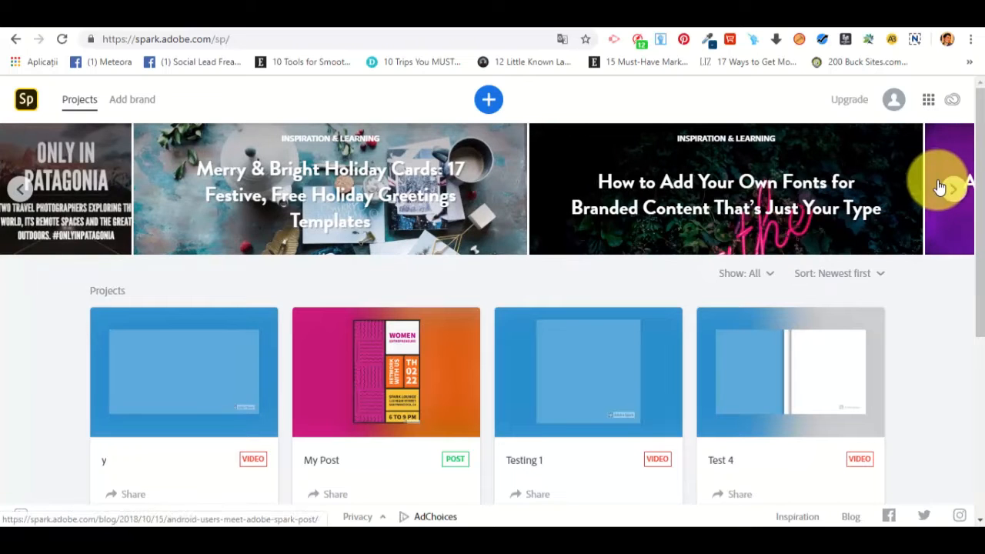
{"action": "left_click", "coordinate": [953, 191]}
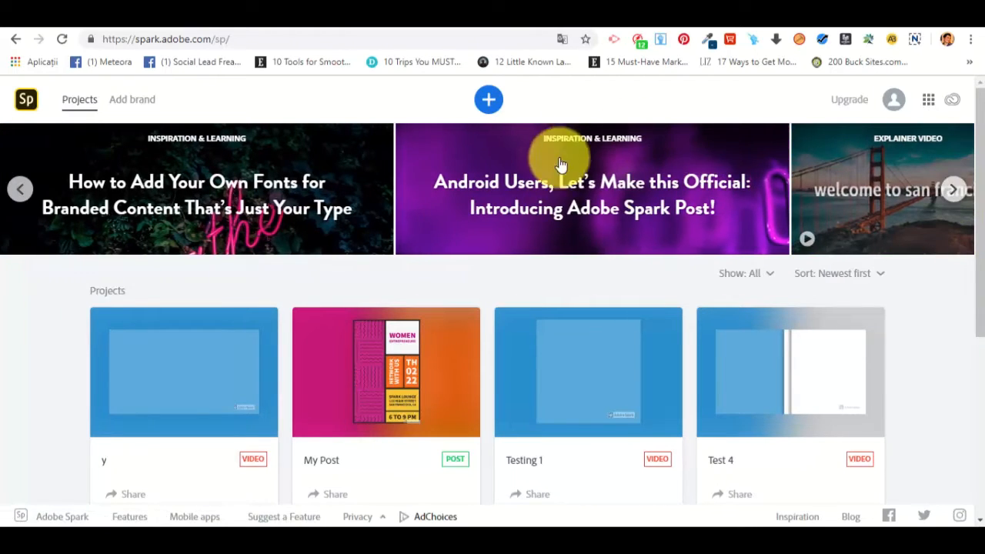
{"action": "left_click", "coordinate": [953, 190]}
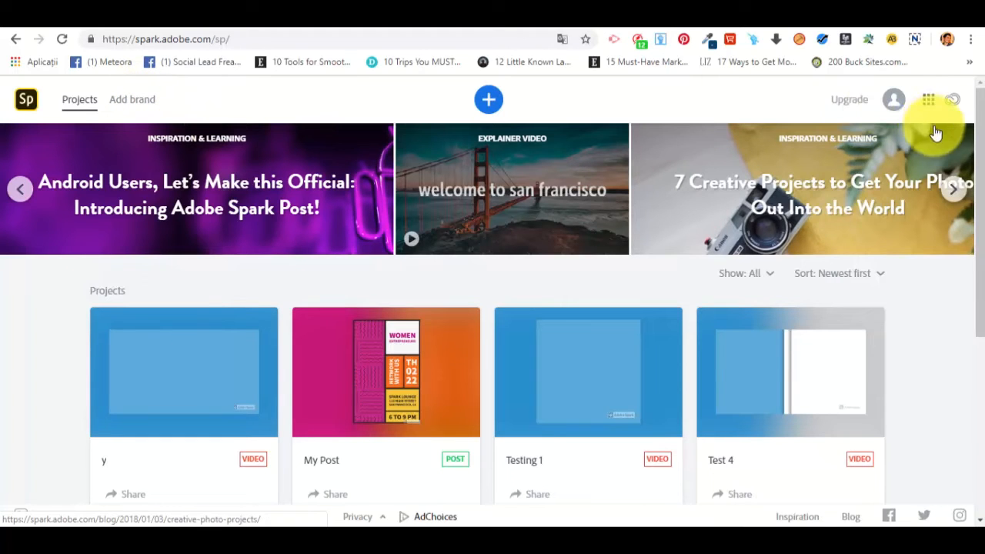
View the available Adobe web apps and services, and review the saved video and post projects.
{"action": "left_click", "coordinate": [928, 104]}
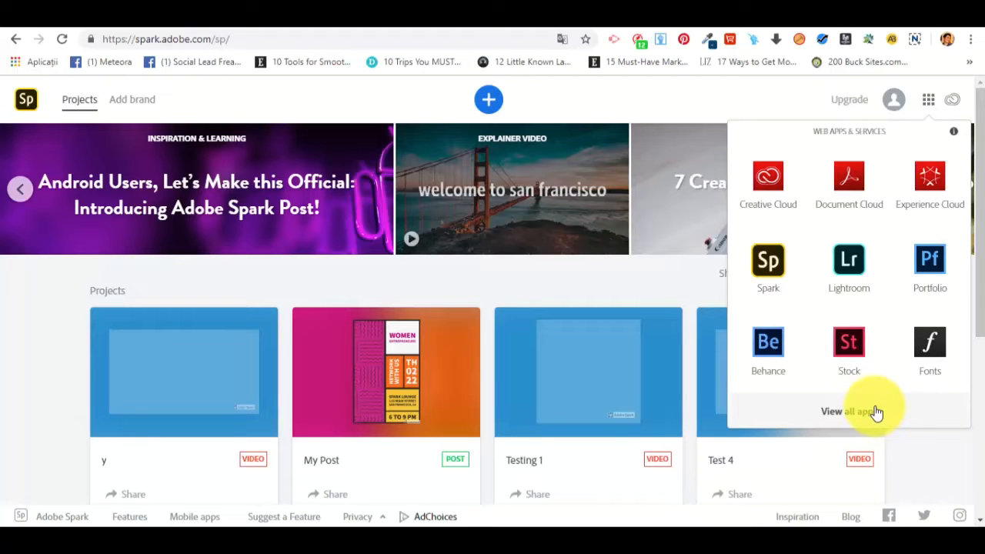
{"action": "left_click", "coordinate": [954, 465]}
{"action": "scroll", "coordinate": [693, 278], "scroll_direction": "down", "scroll_amount": 1}
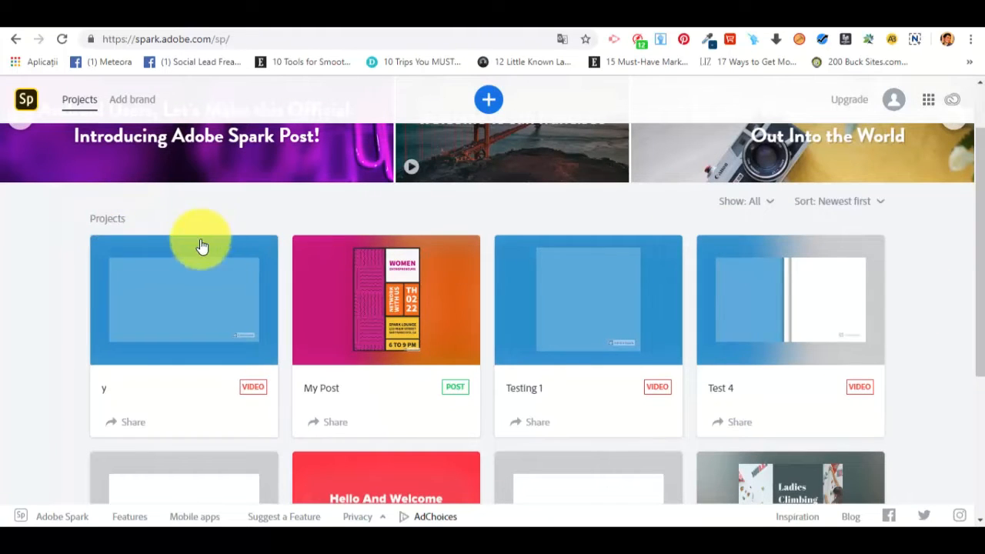
{"action": "scroll", "coordinate": [115, 319], "scroll_direction": "down", "scroll_amount": 2}
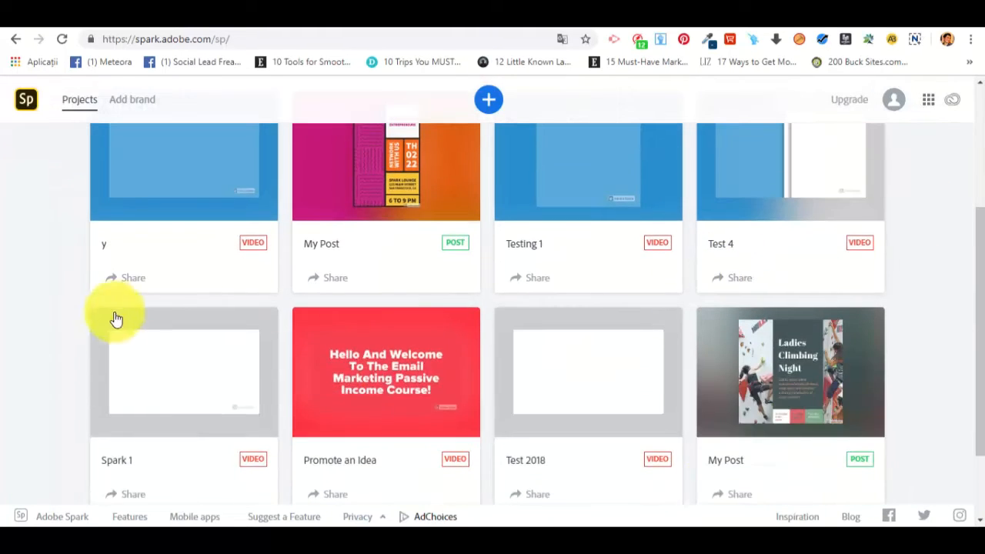
{"action": "scroll", "coordinate": [374, 367], "scroll_direction": "up", "scroll_amount": 2}
{"action": "left_click", "coordinate": [254, 256]}
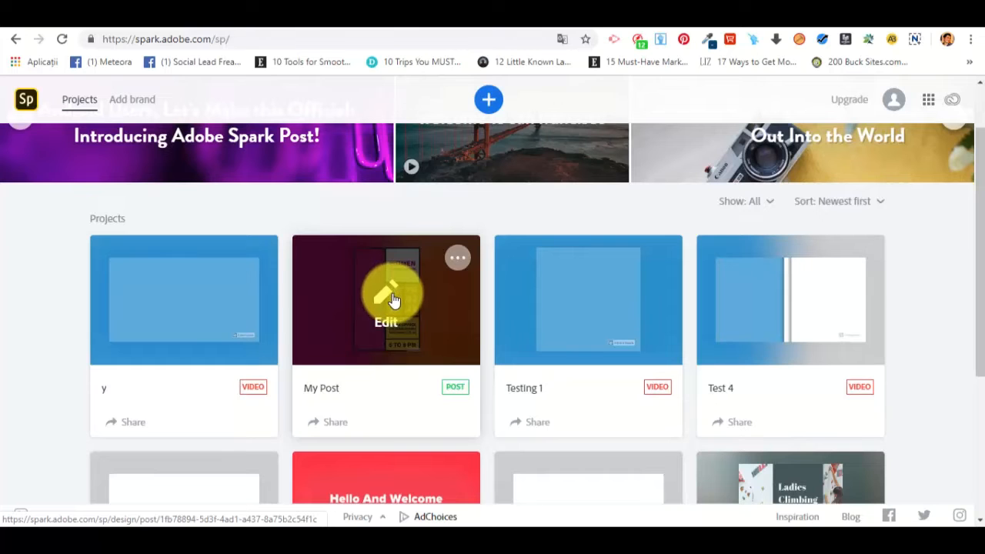
{"action": "scroll", "coordinate": [394, 304], "scroll_direction": "up", "scroll_amount": 2}
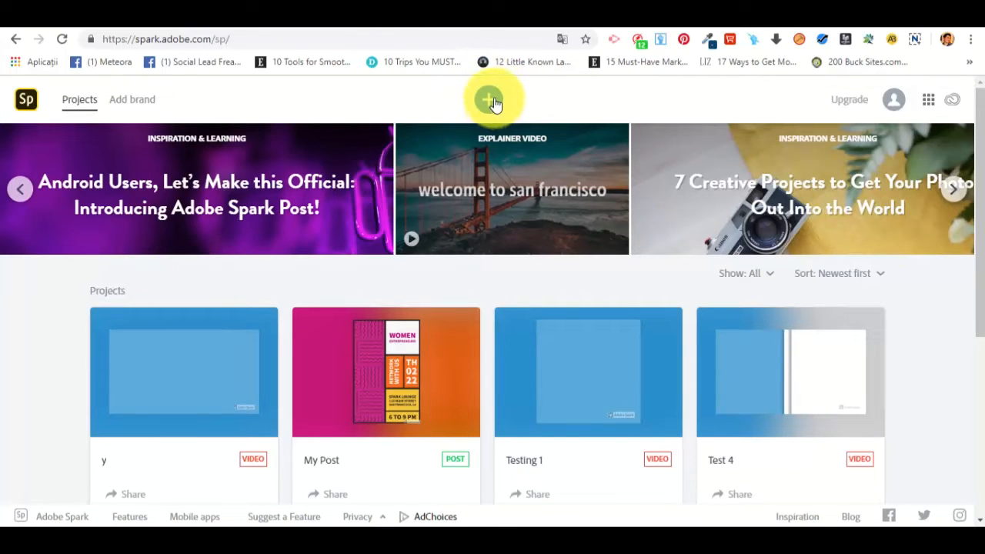
Begin a new project and browse the graphic templates, from Facebook and Twitter through Instagram to Ads.
{"action": "left_click", "coordinate": [494, 104]}
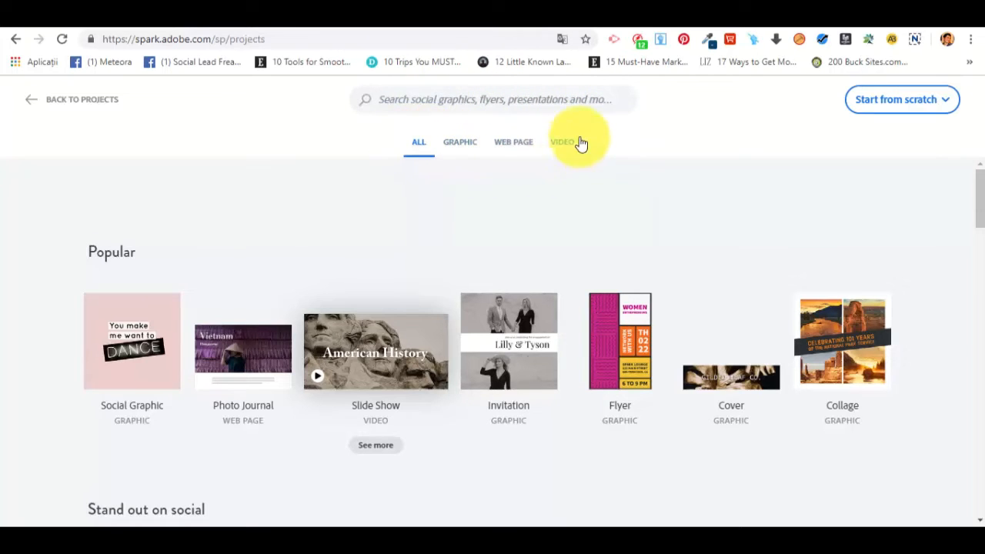
{"action": "left_click", "coordinate": [455, 142]}
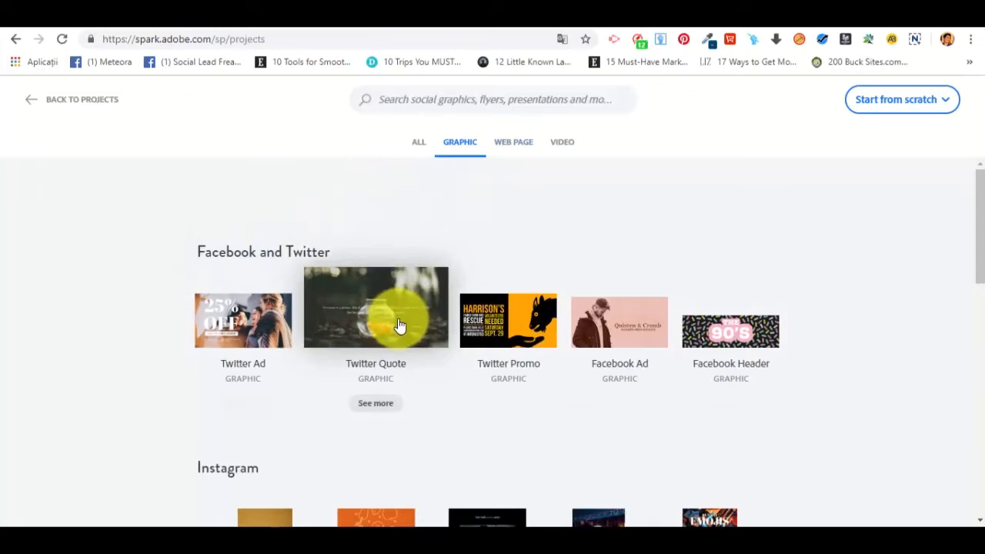
{"action": "scroll", "coordinate": [347, 352], "scroll_direction": "down", "scroll_amount": 4}
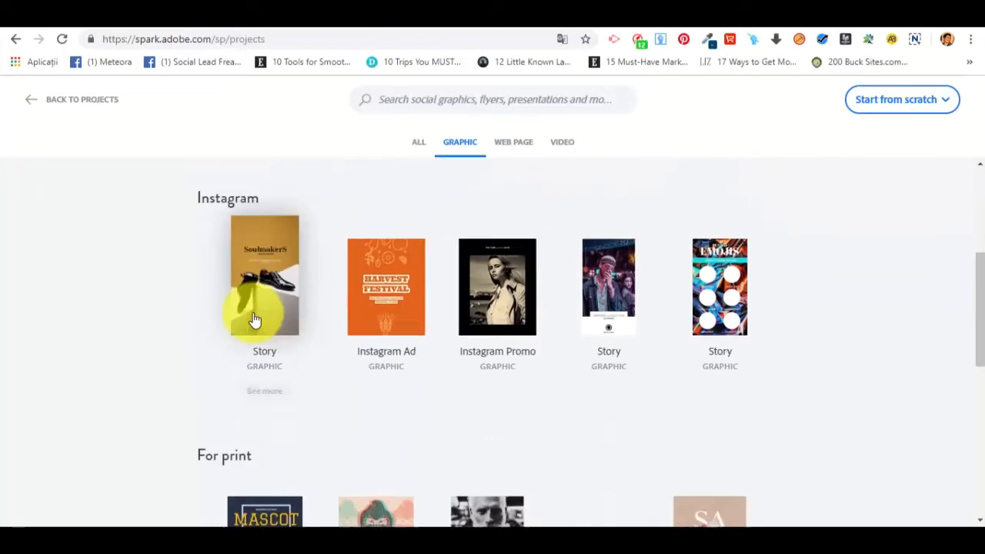
{"action": "scroll", "coordinate": [303, 376], "scroll_direction": "down", "scroll_amount": 5}
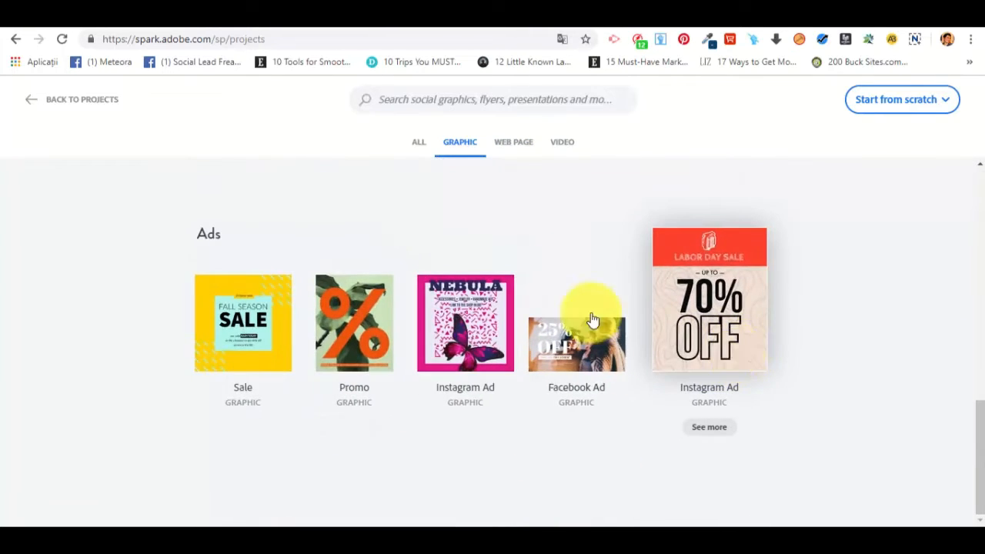
{"action": "scroll", "coordinate": [559, 305], "scroll_direction": "up", "scroll_amount": 5}
{"action": "scroll", "coordinate": [559, 305], "scroll_direction": "up", "scroll_amount": 5}
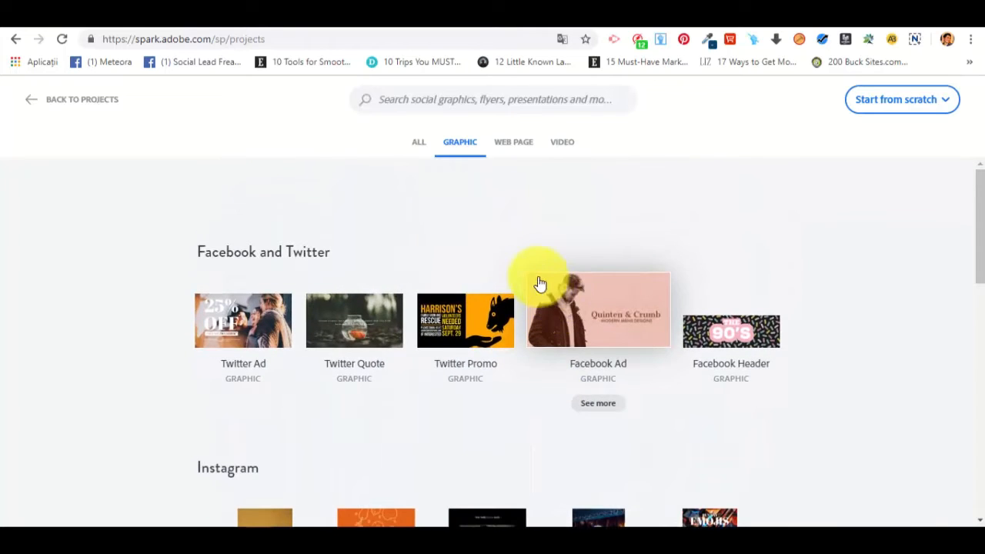
Examine the web page templates across all categories, from Popular to Make it personal.
{"action": "left_click", "coordinate": [510, 151]}
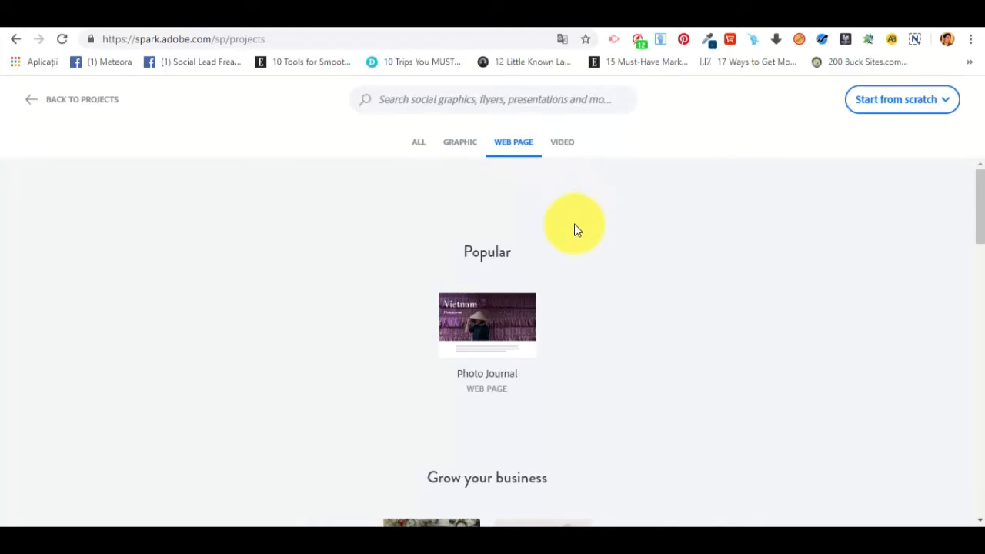
{"action": "scroll", "coordinate": [577, 230], "scroll_direction": "down", "scroll_amount": 1}
{"action": "scroll", "coordinate": [565, 315], "scroll_direction": "down", "scroll_amount": 2}
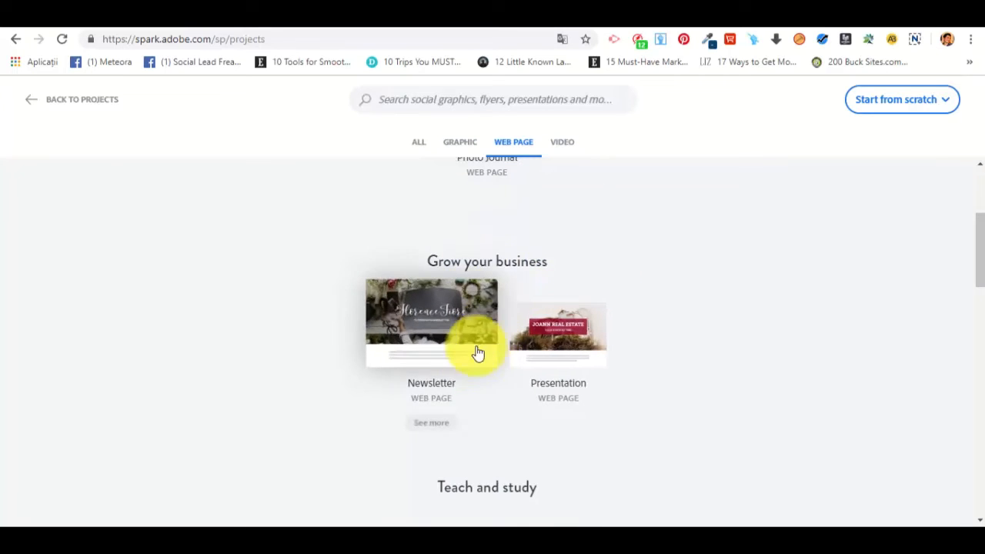
{"action": "scroll", "coordinate": [573, 398], "scroll_direction": "down", "scroll_amount": 1}
{"action": "scroll", "coordinate": [562, 381], "scroll_direction": "down", "scroll_amount": 1}
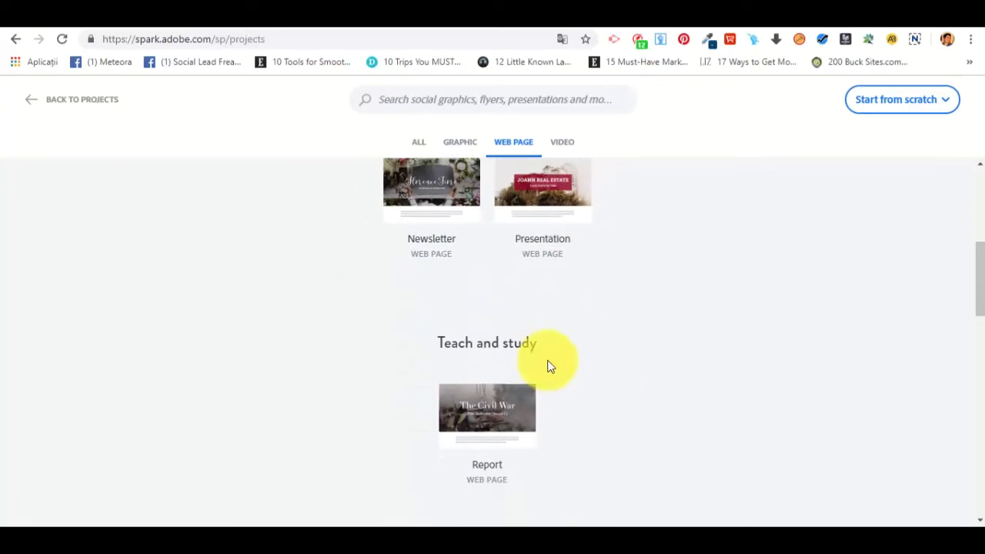
{"action": "scroll", "coordinate": [529, 362], "scroll_direction": "down", "scroll_amount": 2}
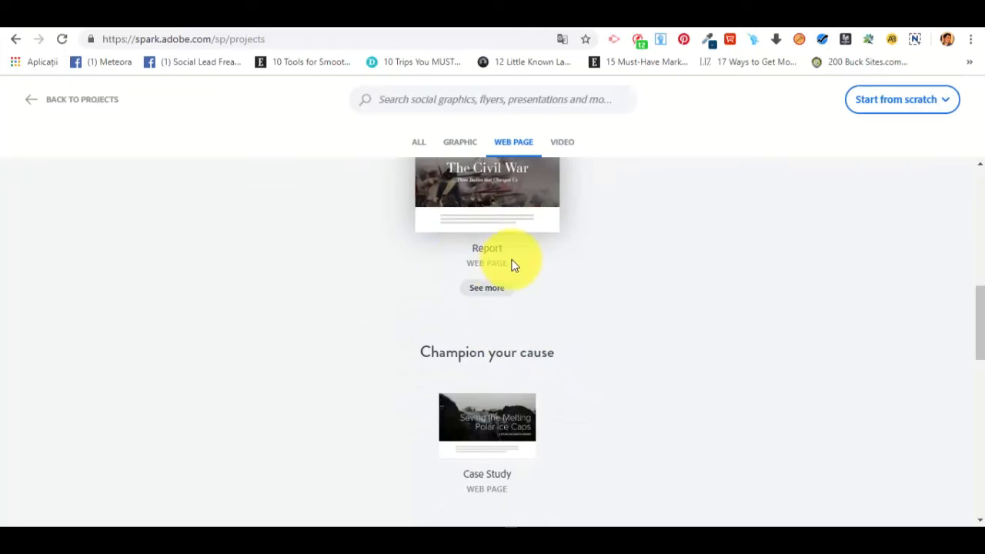
{"action": "scroll", "coordinate": [531, 277], "scroll_direction": "down", "scroll_amount": 1}
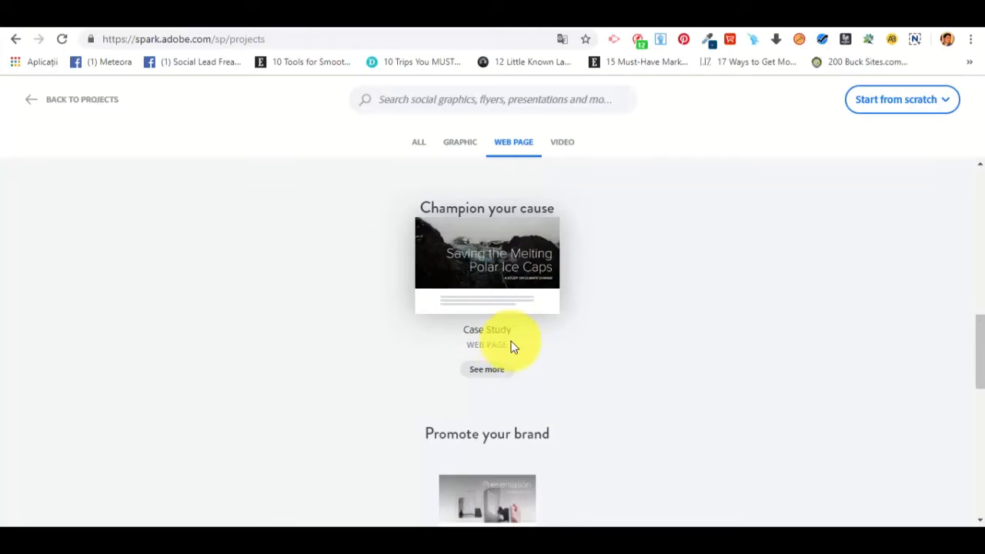
{"action": "scroll", "coordinate": [514, 347], "scroll_direction": "down", "scroll_amount": 3}
{"action": "scroll", "coordinate": [528, 288], "scroll_direction": "down", "scroll_amount": 2}
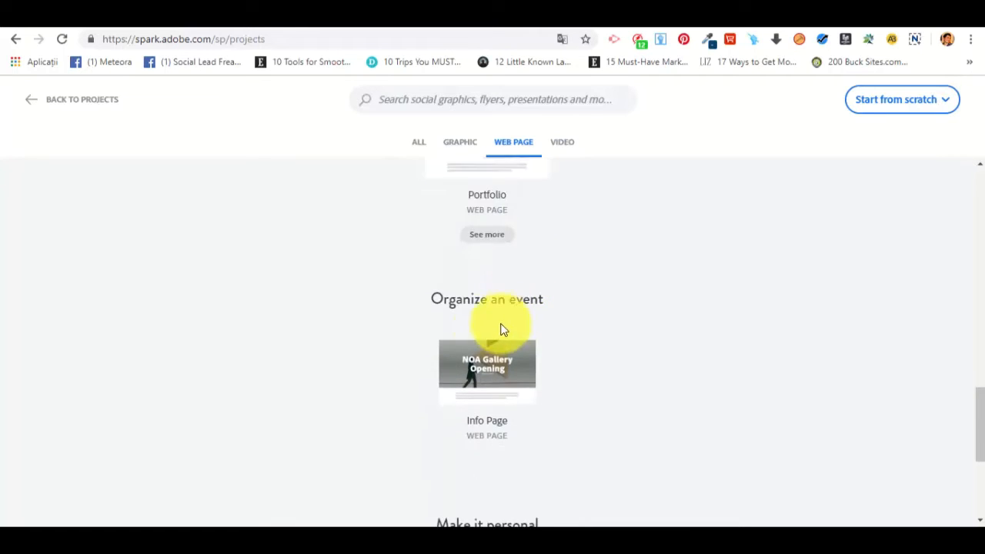
{"action": "scroll", "coordinate": [537, 365], "scroll_direction": "down", "scroll_amount": 3}
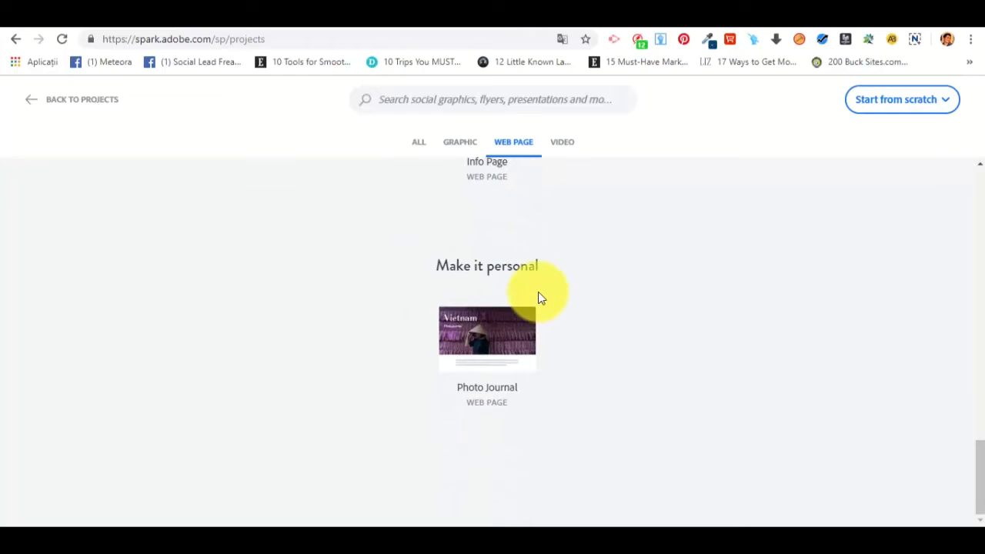
{"action": "scroll", "coordinate": [540, 291], "scroll_direction": "up", "scroll_amount": 3}
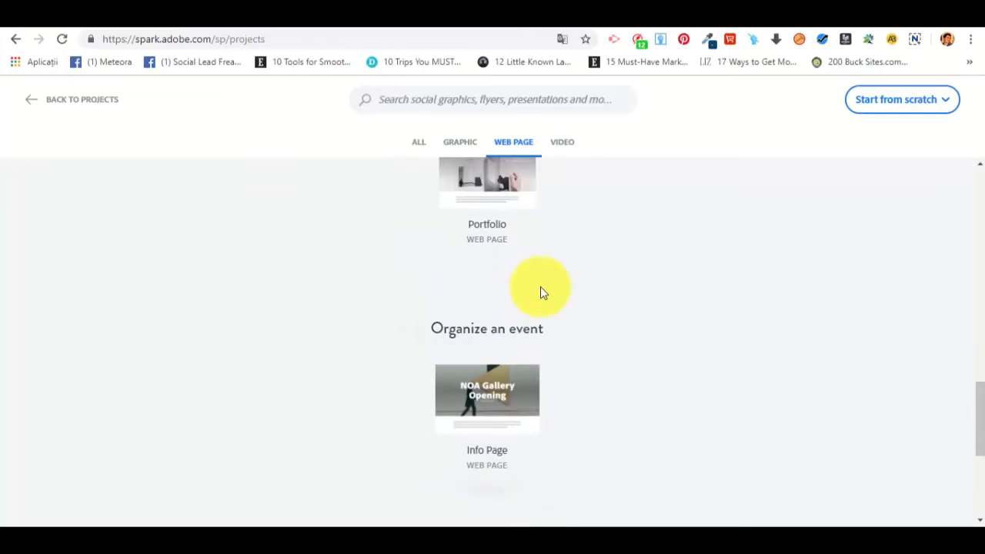
Examine the video templates by category, from Popular down to Organize an event.
{"action": "left_click", "coordinate": [564, 145]}
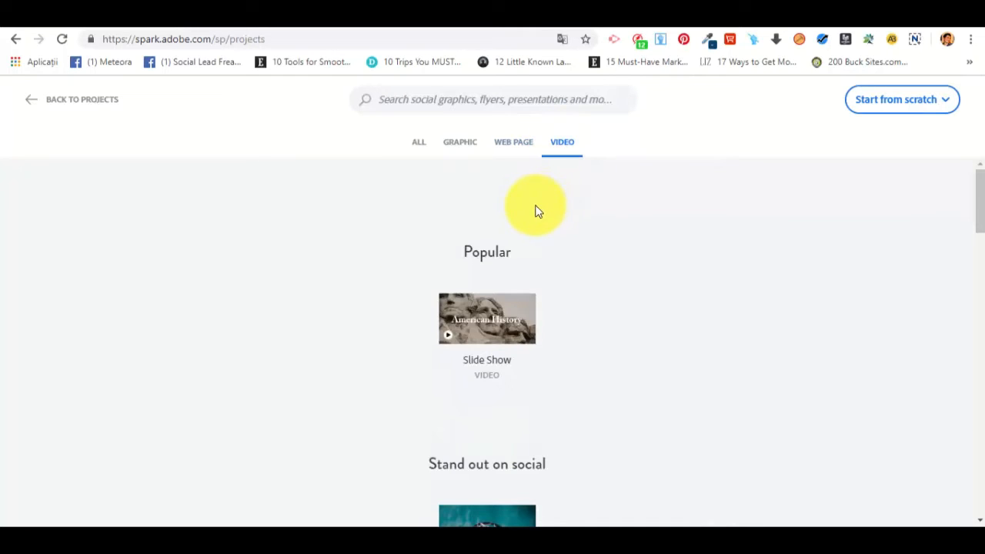
{"action": "mouse_move", "coordinate": [516, 354]}
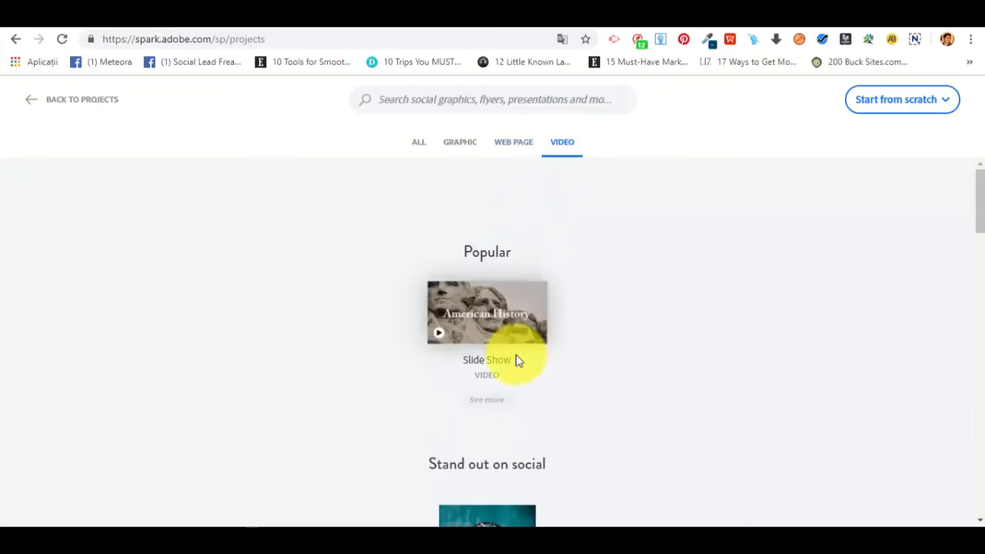
{"action": "scroll", "coordinate": [500, 352], "scroll_direction": "down", "scroll_amount": 3}
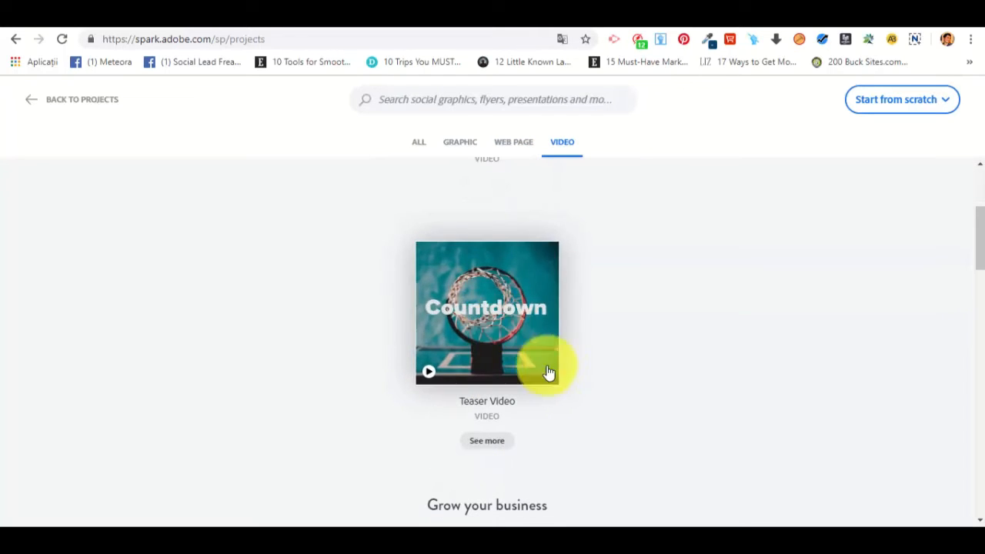
{"action": "scroll", "coordinate": [518, 402], "scroll_direction": "down", "scroll_amount": 3}
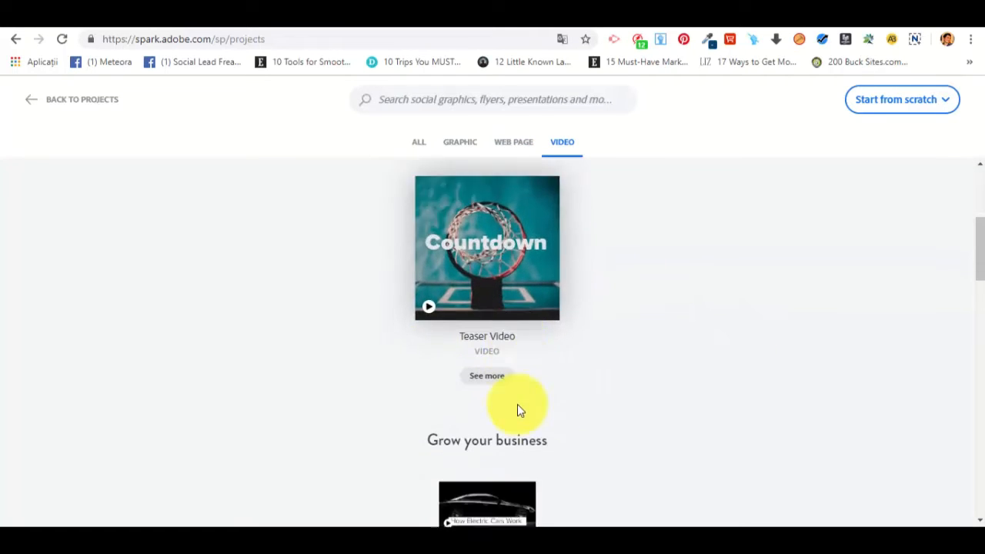
{"action": "scroll", "coordinate": [524, 398], "scroll_direction": "down", "scroll_amount": 3}
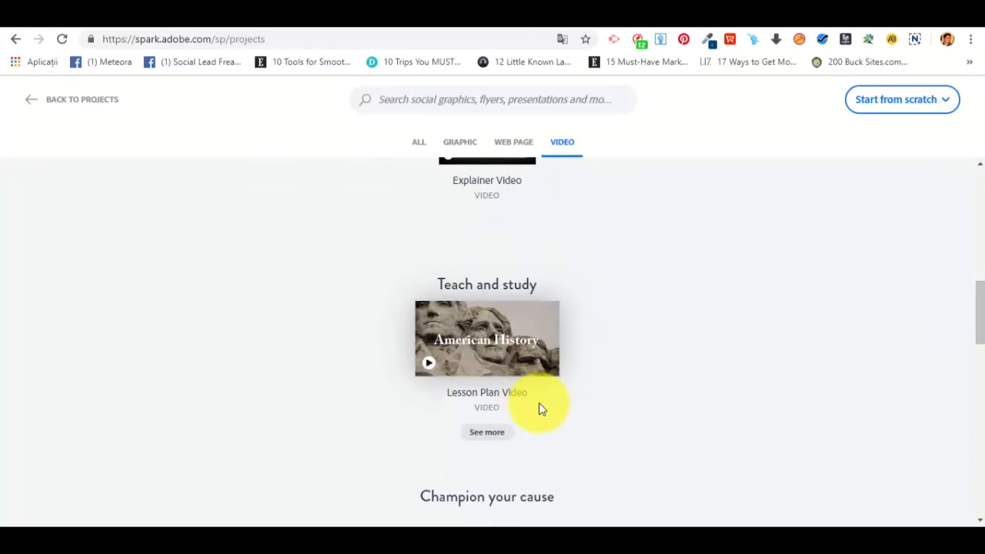
{"action": "scroll", "coordinate": [523, 385], "scroll_direction": "down", "scroll_amount": 3}
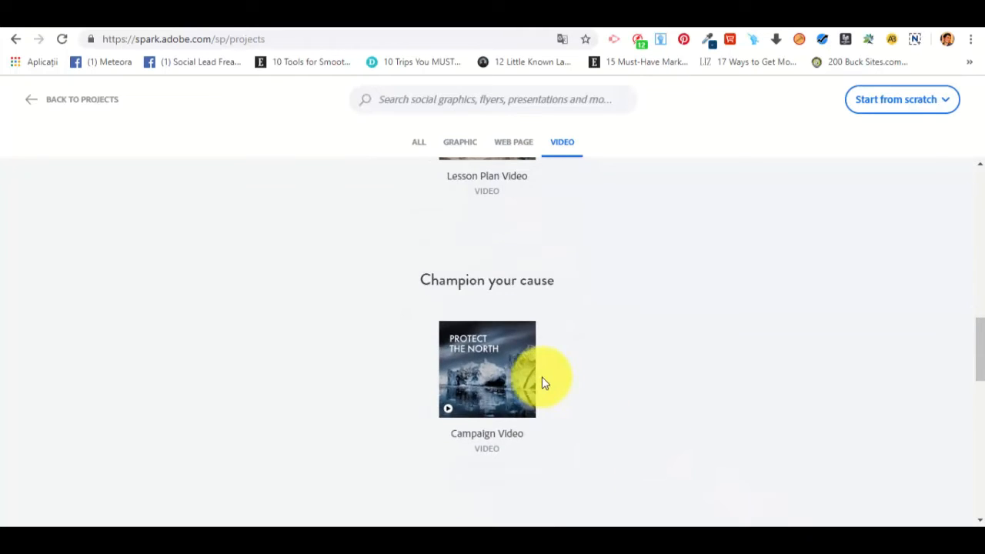
{"action": "scroll", "coordinate": [558, 373], "scroll_direction": "down", "scroll_amount": 4}
{"action": "scroll", "coordinate": [462, 354], "scroll_direction": "down", "scroll_amount": 4}
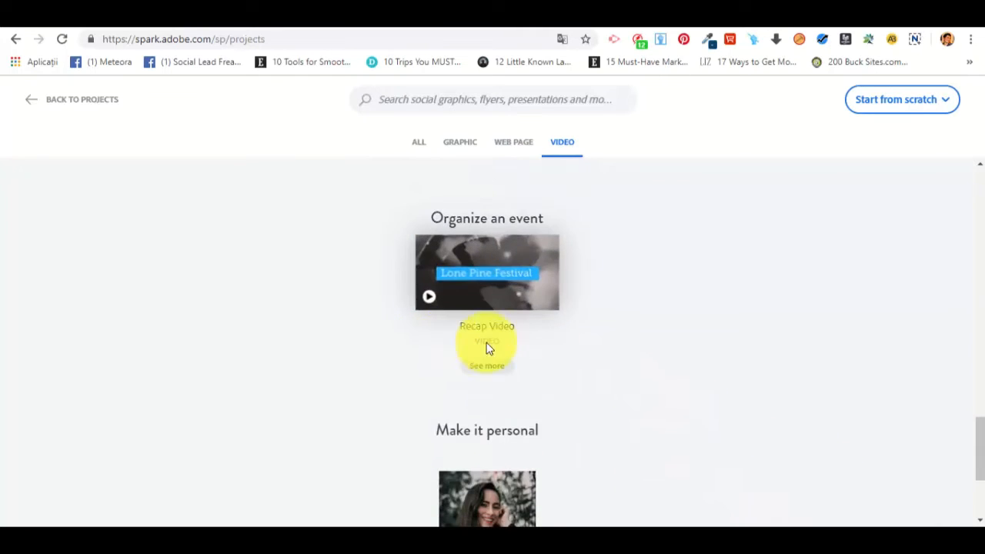
View the remaining video templates in the Make it personal category.
{"action": "scroll", "coordinate": [502, 292], "scroll_direction": "down", "scroll_amount": 3}
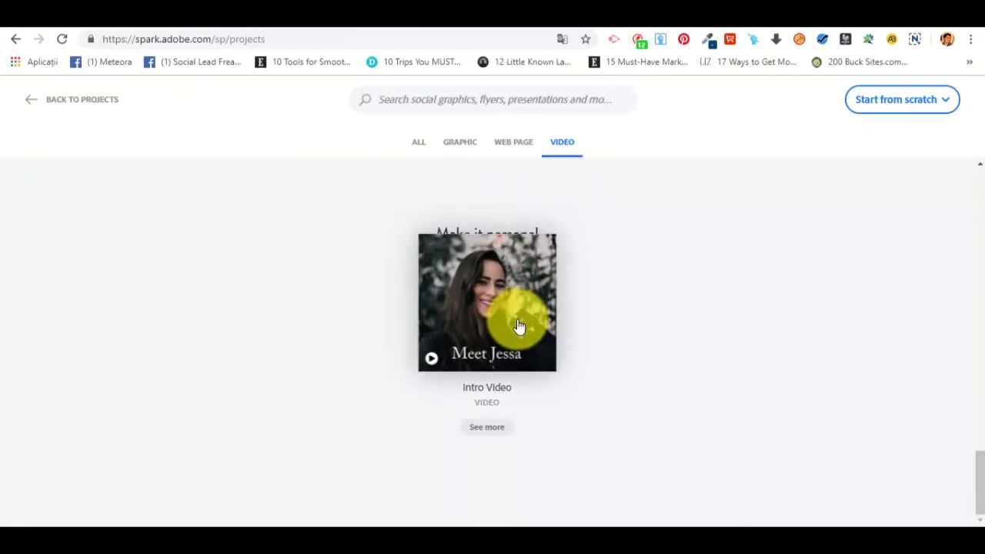
{"action": "scroll", "coordinate": [516, 298], "scroll_direction": "up", "scroll_amount": 10}
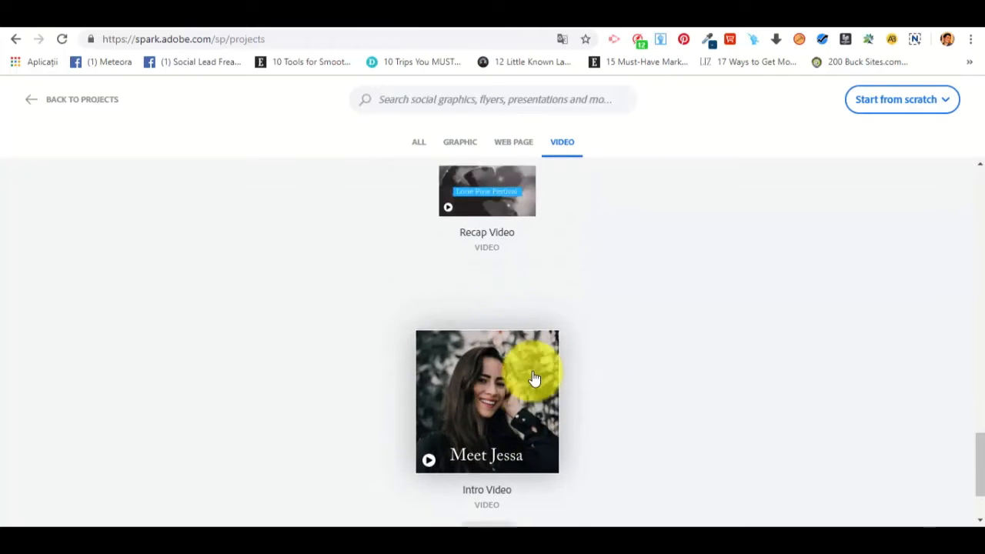
{"action": "scroll", "coordinate": [447, 266], "scroll_direction": "up", "scroll_amount": 6}
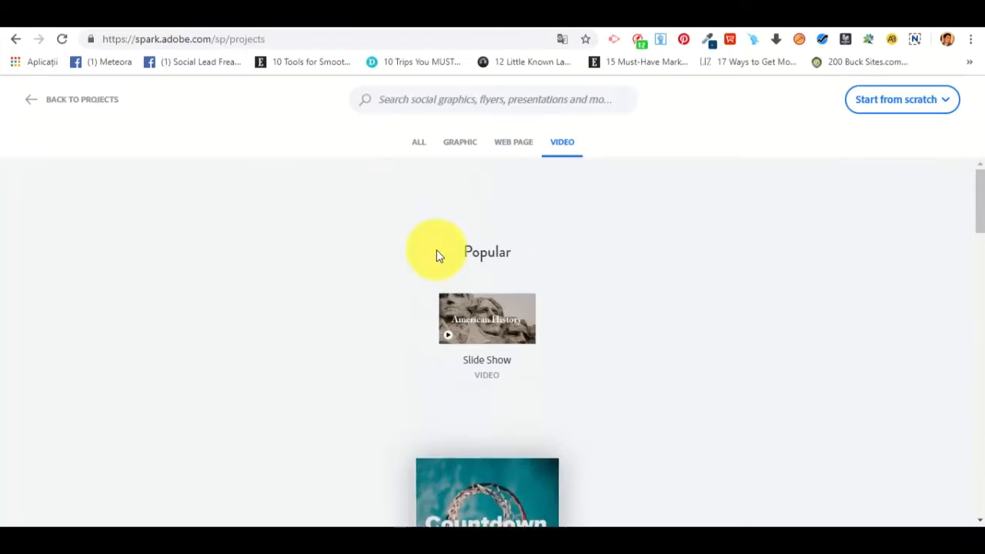
Examine the combined list of graphic, web page and video templates, from Popular down to Make it personal.
{"action": "left_click", "coordinate": [417, 150]}
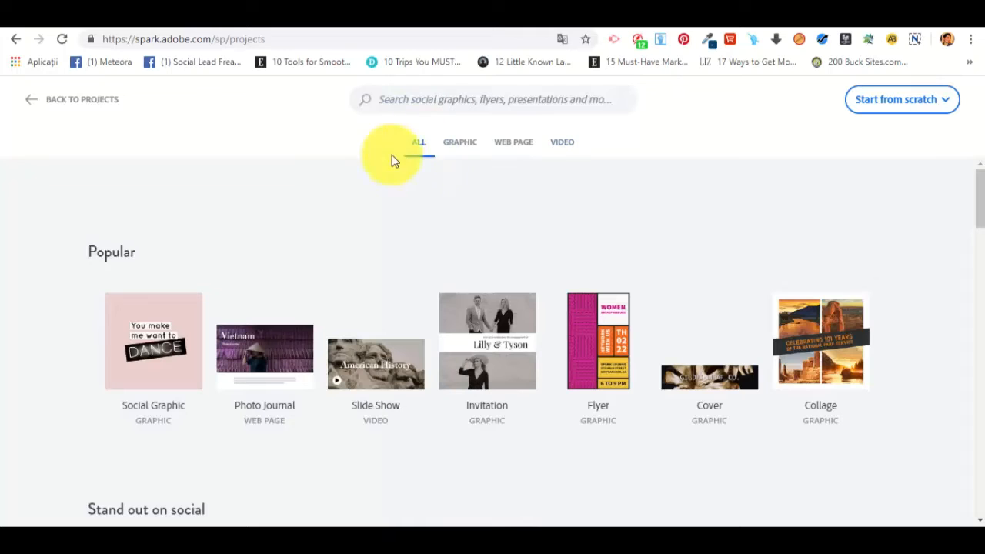
{"action": "scroll", "coordinate": [346, 223], "scroll_direction": "down", "scroll_amount": 1}
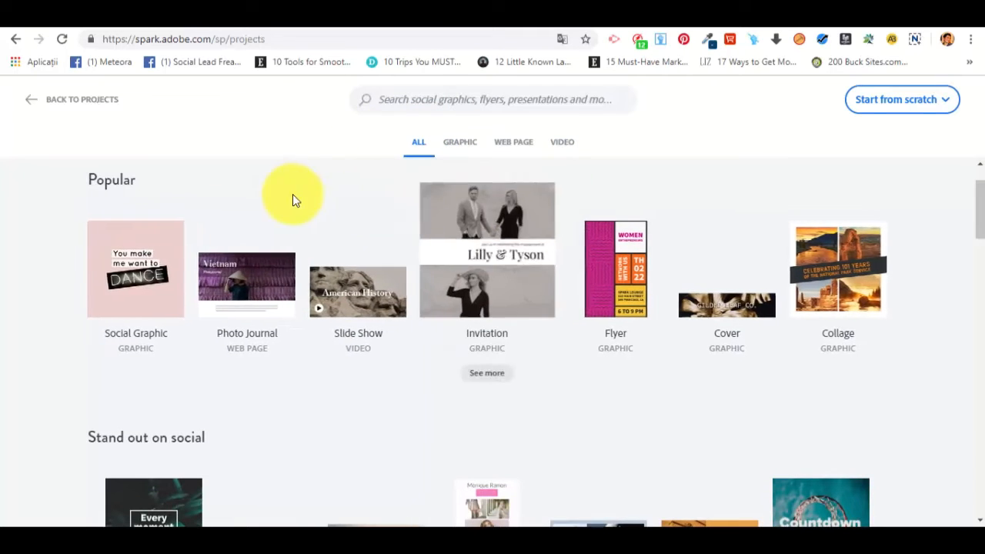
{"action": "scroll", "coordinate": [572, 306], "scroll_direction": "down", "scroll_amount": 4}
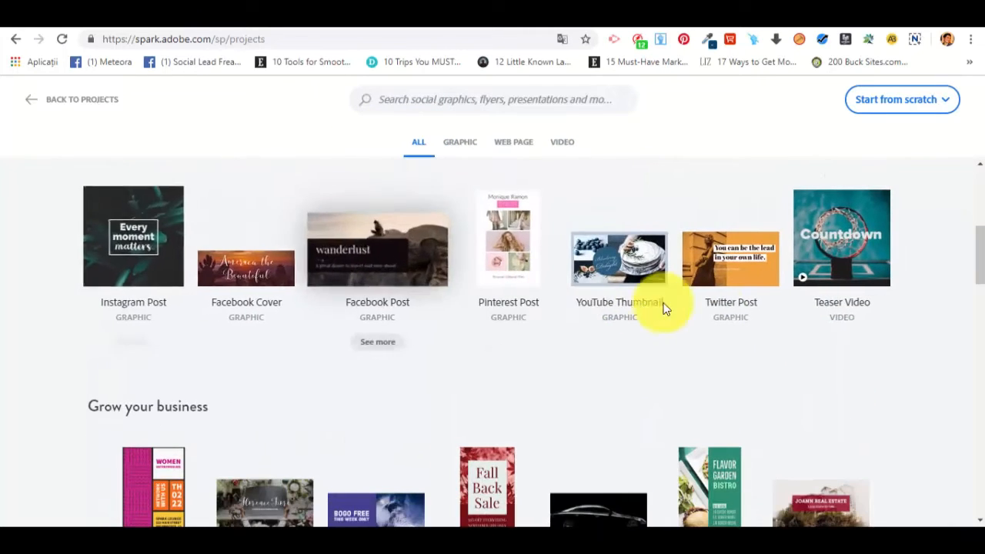
{"action": "scroll", "coordinate": [738, 289], "scroll_direction": "down", "scroll_amount": 1}
{"action": "scroll", "coordinate": [737, 290], "scroll_direction": "down", "scroll_amount": 3}
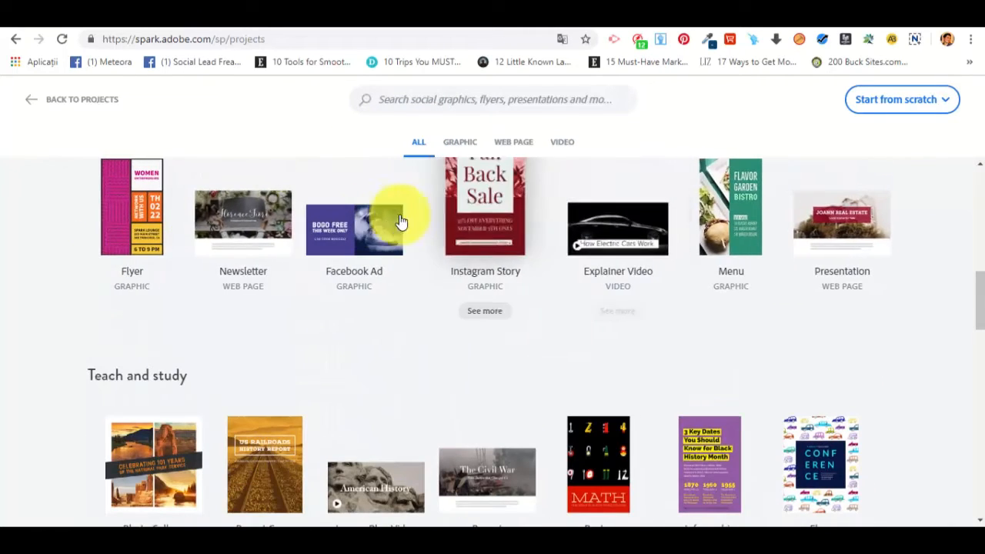
{"action": "scroll", "coordinate": [485, 233], "scroll_direction": "down", "scroll_amount": 3}
{"action": "scroll", "coordinate": [485, 233], "scroll_direction": "down", "scroll_amount": 10}
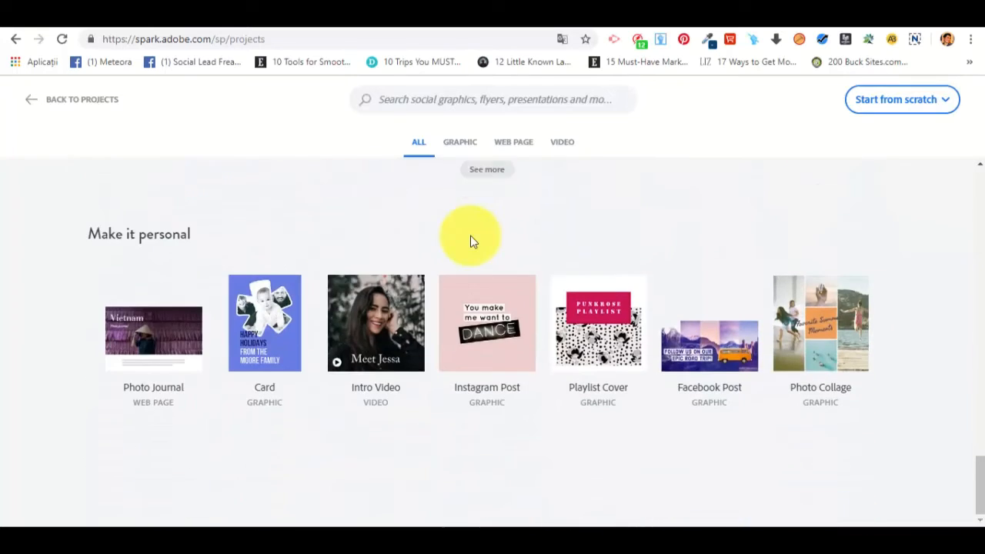
{"action": "scroll", "coordinate": [464, 245], "scroll_direction": "up", "scroll_amount": 6}
{"action": "scroll", "coordinate": [462, 245], "scroll_direction": "up", "scroll_amount": 8}
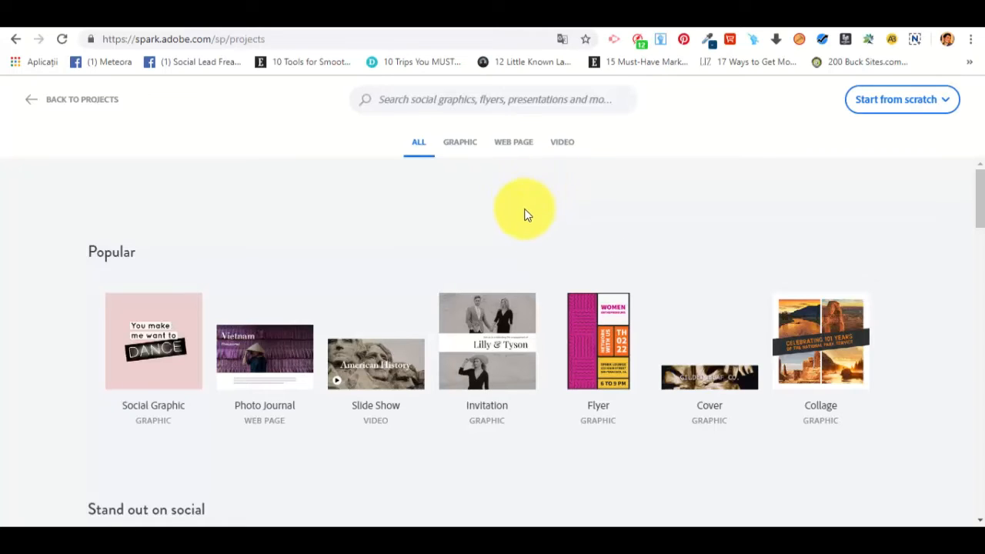
Start a new post from the New York fashion week Instagram Promo template among the graphic templates.
{"action": "left_click", "coordinate": [469, 148]}
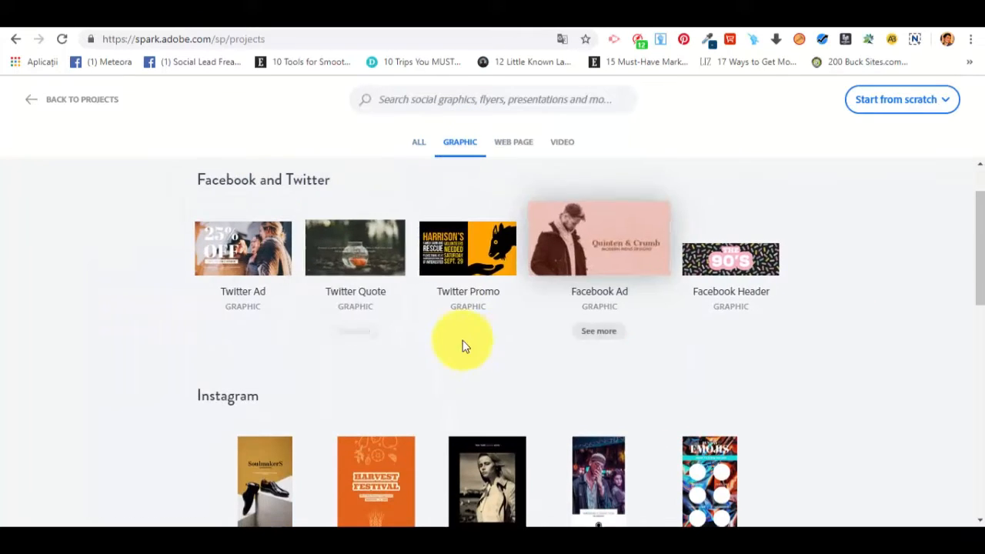
{"action": "scroll", "coordinate": [645, 452], "scroll_direction": "down", "scroll_amount": 2}
{"action": "scroll", "coordinate": [670, 424], "scroll_direction": "up", "scroll_amount": 1}
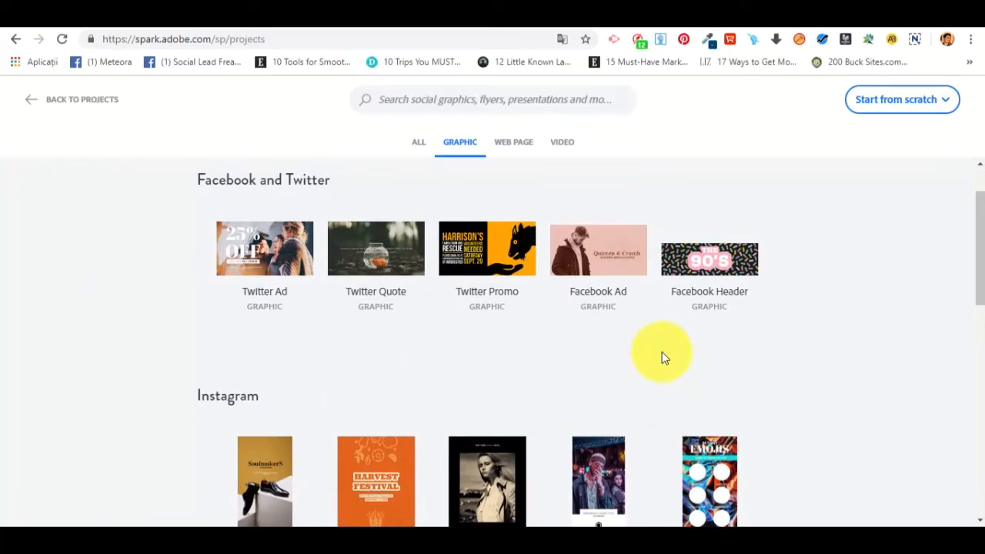
{"action": "scroll", "coordinate": [638, 358], "scroll_direction": "down", "scroll_amount": 4}
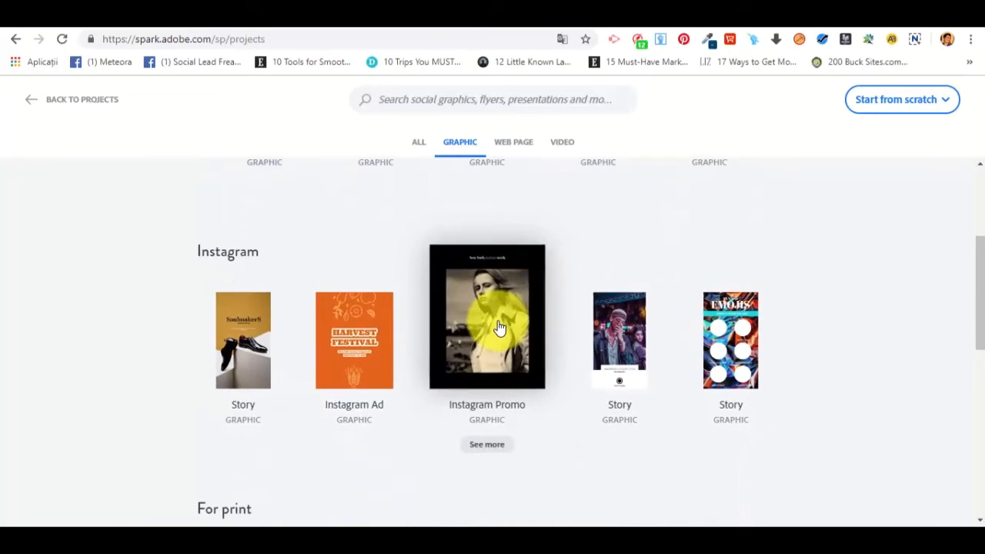
{"action": "left_click", "coordinate": [490, 355]}
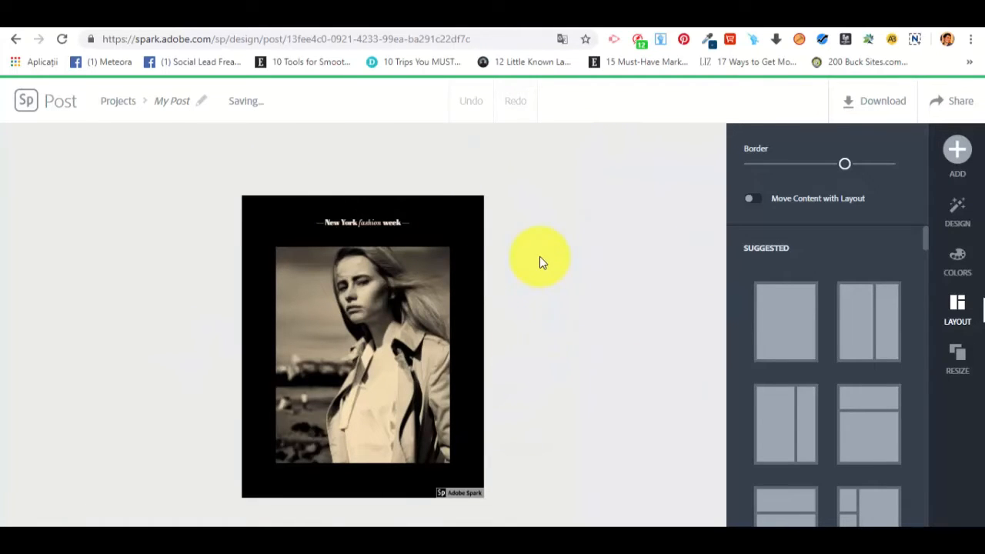
Rename the post project as "Test 1".
{"action": "left_click", "coordinate": [158, 100]}
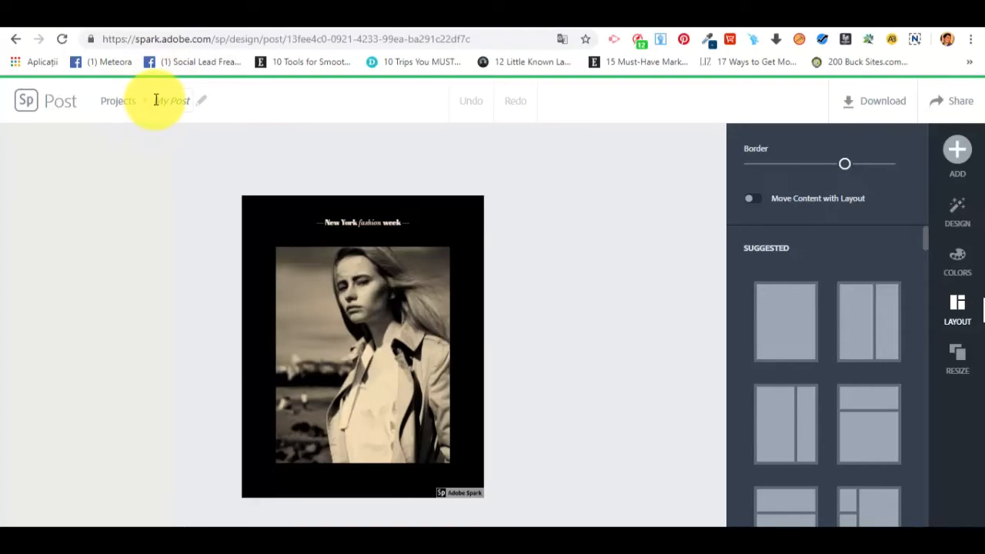
{"action": "key", "text": "BackSpace"}
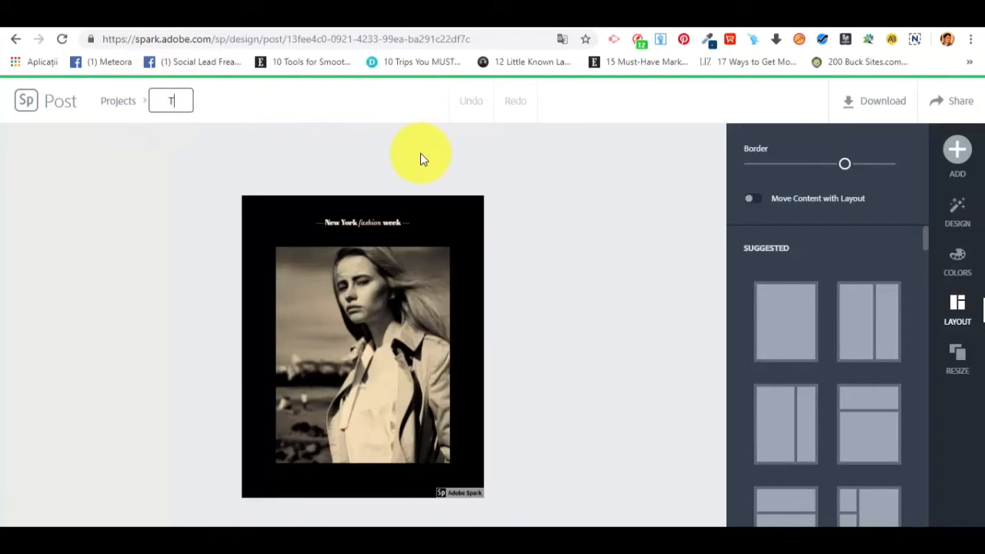
{"action": "type", "text": "Test 1"}
{"action": "key", "text": "Return"}
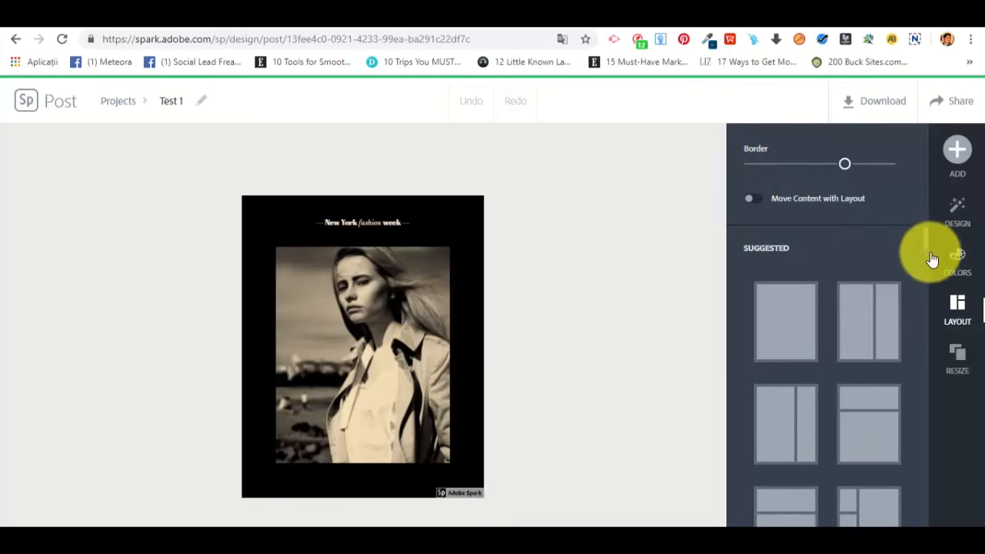
View which types of elements can be added to the post.
{"action": "left_click_drag", "start_coordinate": [925, 233], "coordinate": [886, 209]}
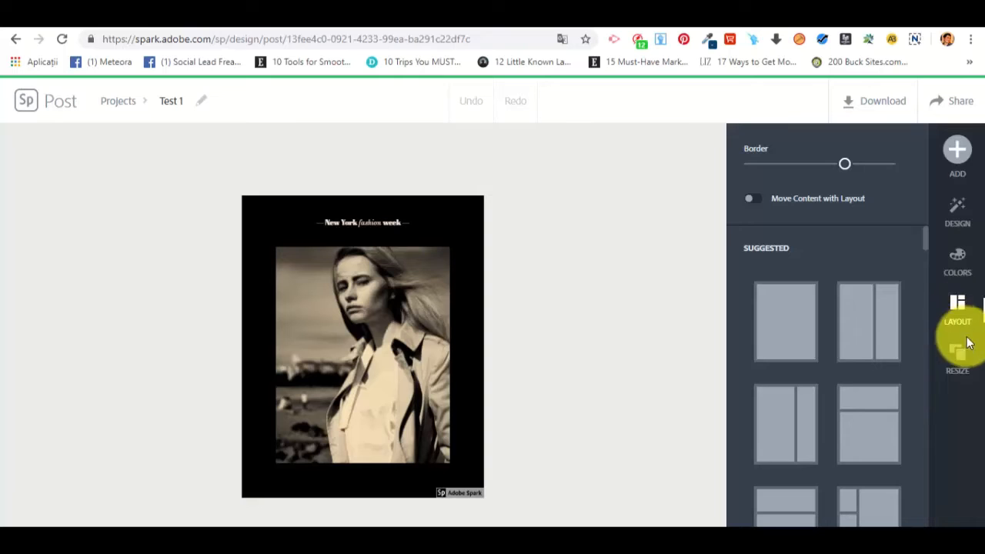
{"action": "left_click", "coordinate": [958, 152]}
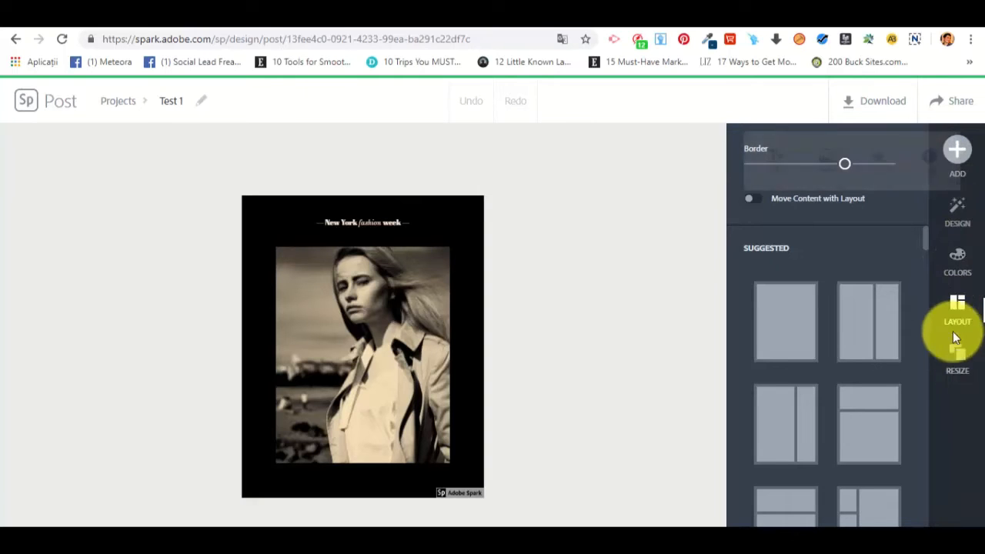
{"action": "mouse_move", "coordinate": [957, 139]}
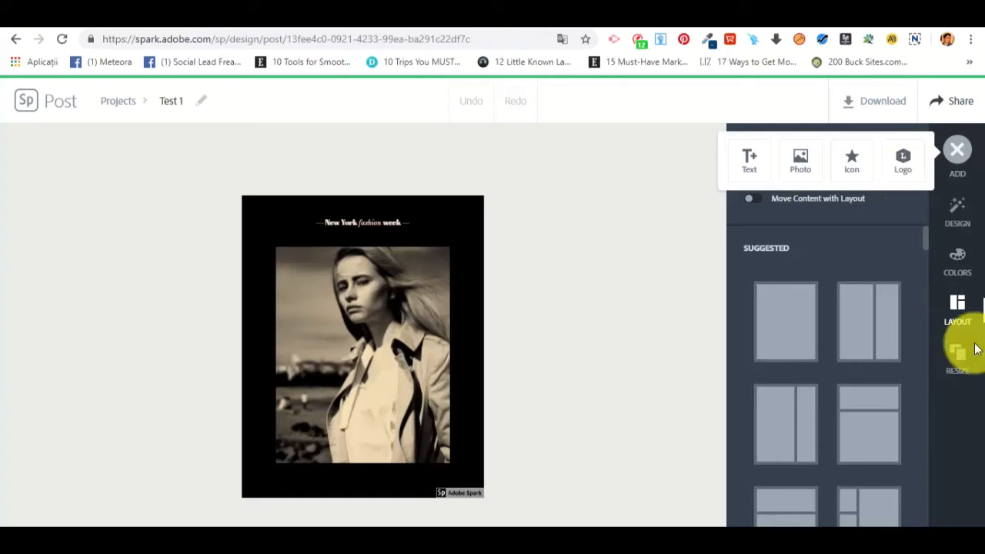
Try three design variations on the post: the purple woman silhouette, the "Happy New Year!" and the "Need a visual for history class?" designs.
{"action": "left_click", "coordinate": [951, 209]}
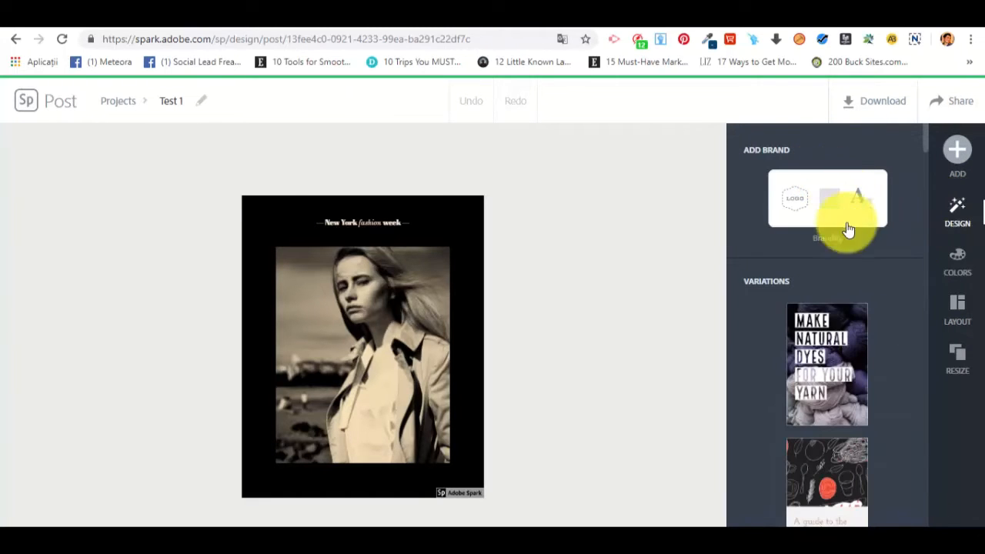
{"action": "scroll", "coordinate": [866, 308], "scroll_direction": "down", "scroll_amount": 1}
{"action": "scroll", "coordinate": [866, 314], "scroll_direction": "down", "scroll_amount": 2}
{"action": "scroll", "coordinate": [842, 286], "scroll_direction": "down", "scroll_amount": 2}
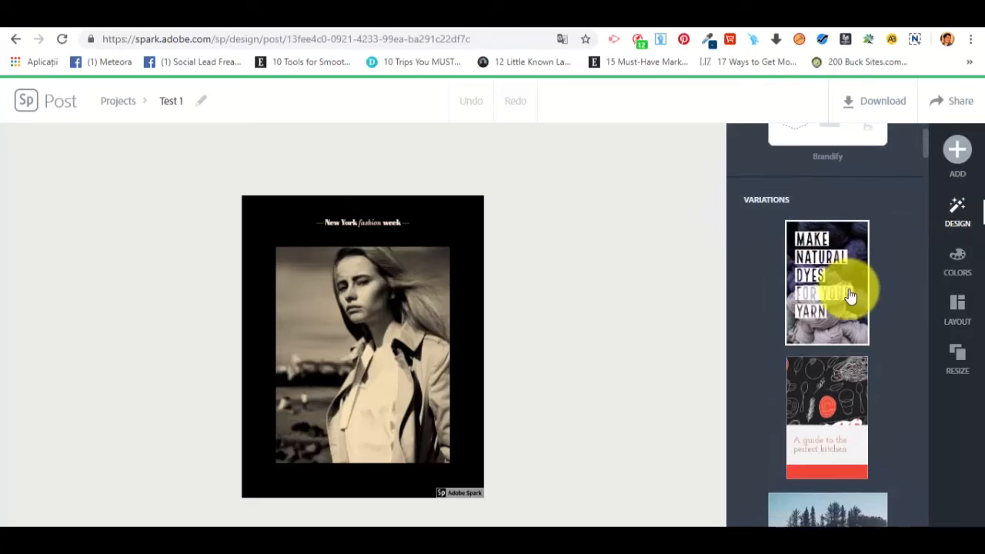
{"action": "scroll", "coordinate": [842, 324], "scroll_direction": "down", "scroll_amount": 8}
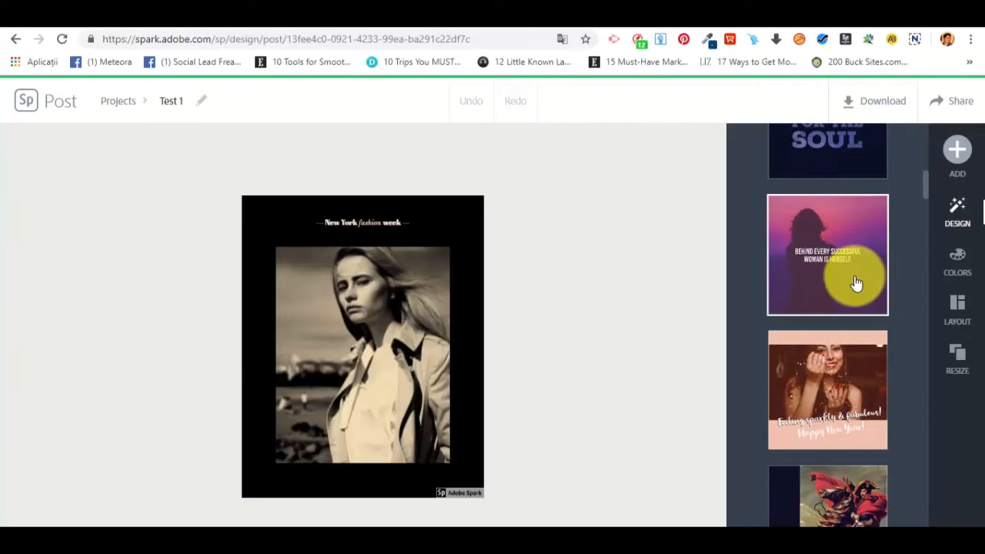
{"action": "left_click", "coordinate": [858, 282]}
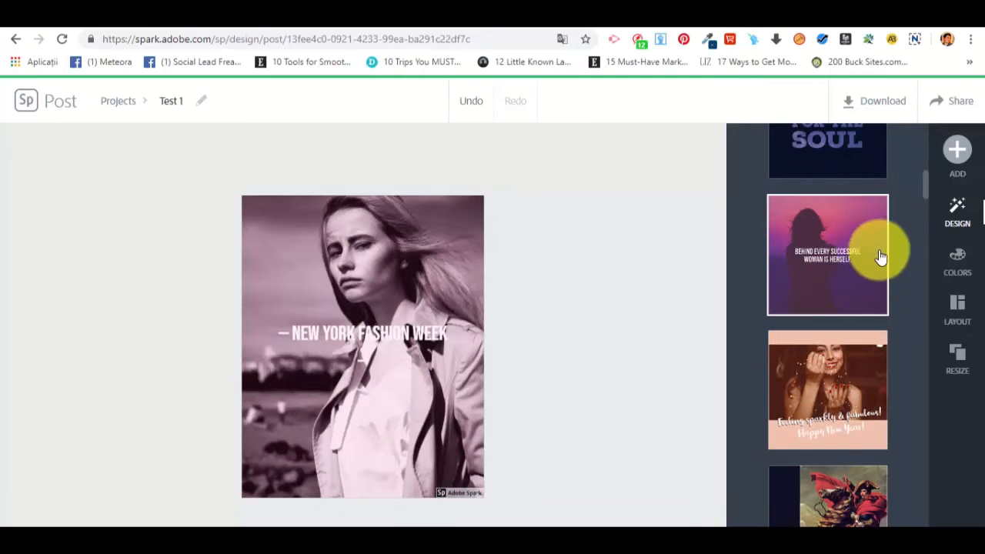
{"action": "scroll", "coordinate": [839, 245], "scroll_direction": "down", "scroll_amount": 1}
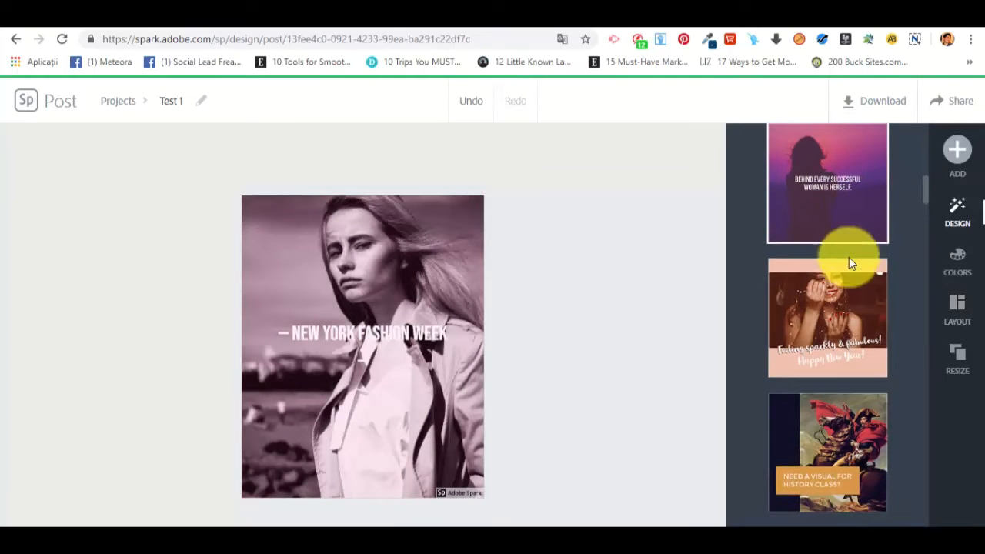
{"action": "left_click", "coordinate": [847, 299]}
{"action": "scroll", "coordinate": [858, 339], "scroll_direction": "down", "scroll_amount": 2}
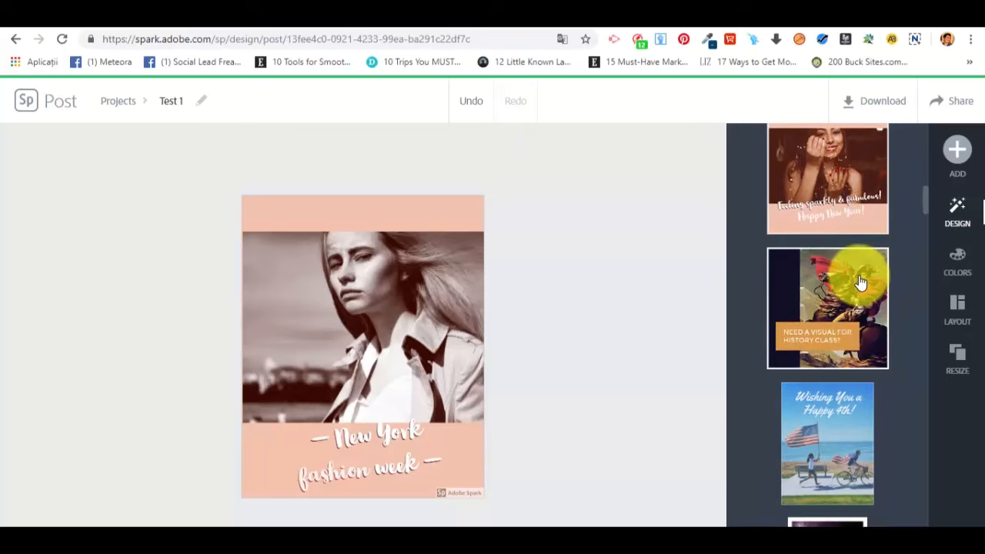
{"action": "left_click", "coordinate": [859, 315]}
{"action": "scroll", "coordinate": [909, 402], "scroll_direction": "down", "scroll_amount": 3}
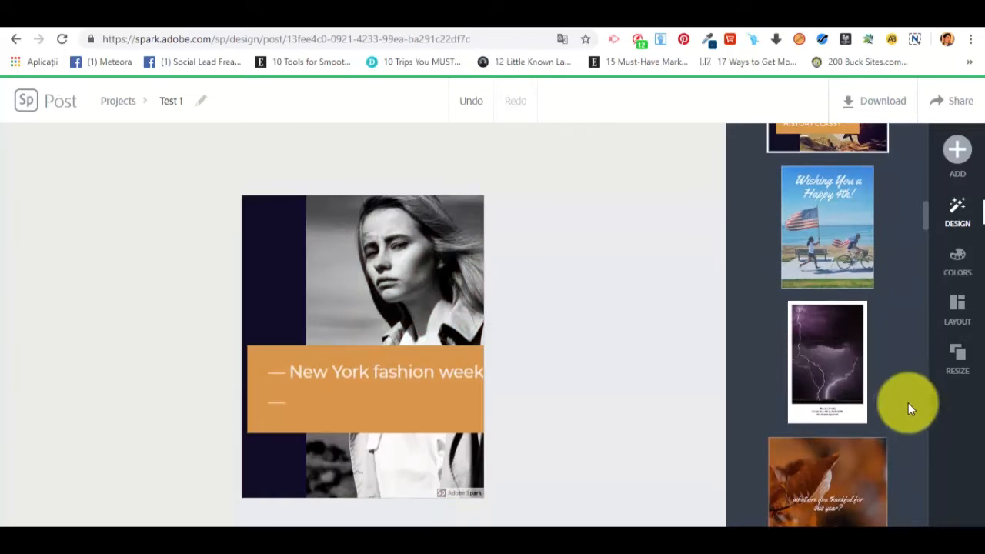
Apply the "Wishing You a Happy 4th!" design variation to the post.
{"action": "left_click", "coordinate": [816, 240]}
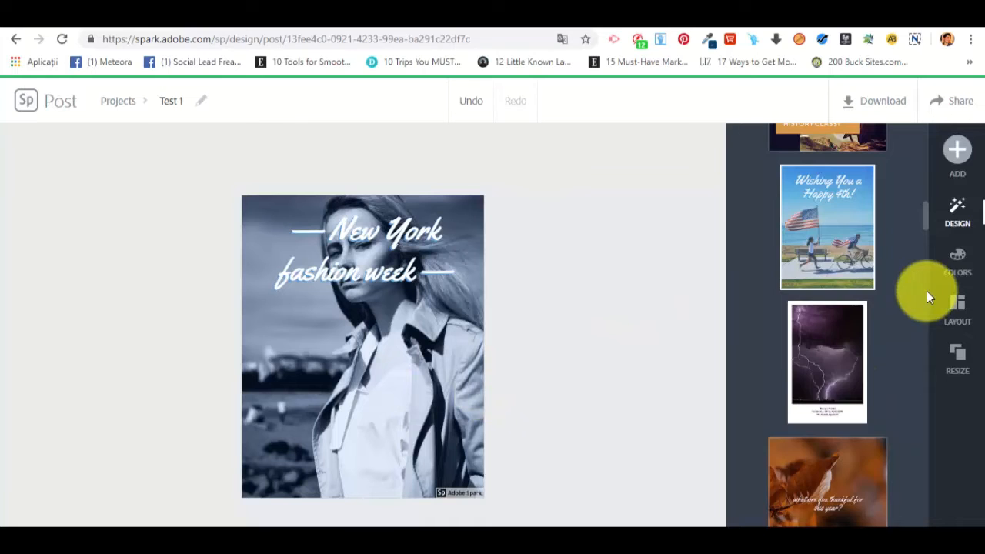
{"action": "scroll", "coordinate": [927, 291], "scroll_direction": "up", "scroll_amount": 2}
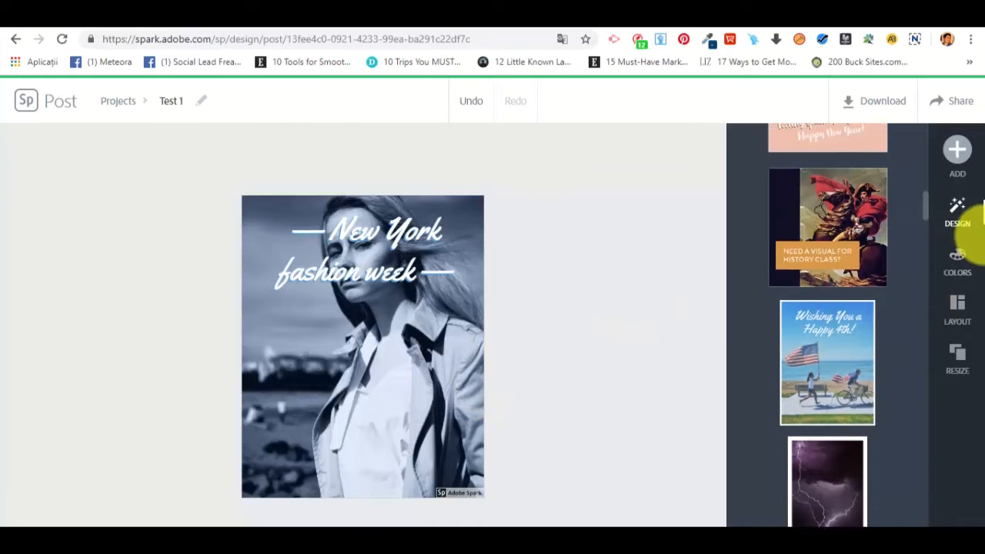
Search the free photos for "office", add the one of the woman with glasses at a laptop to the post, and dismiss the logo tip.
{"action": "left_click", "coordinate": [952, 147]}
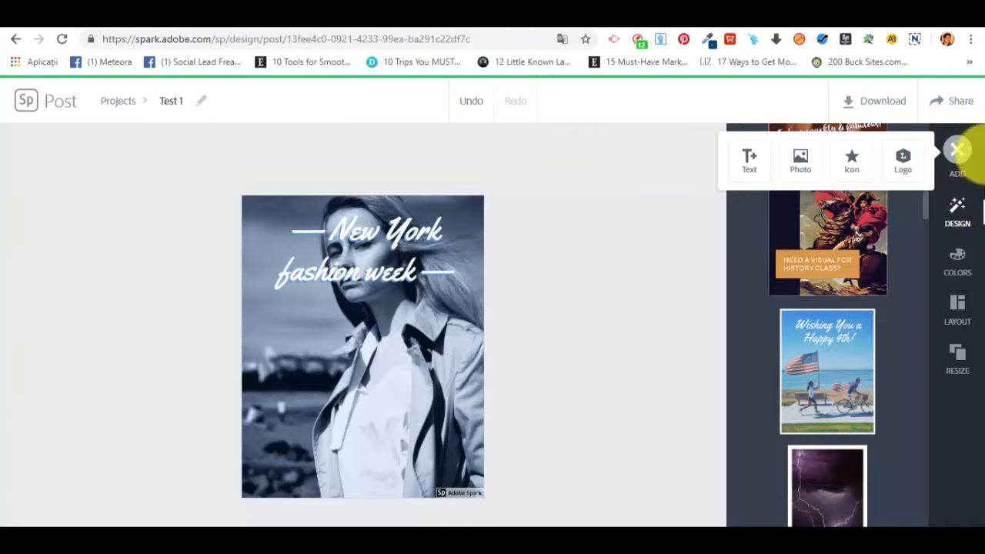
{"action": "left_click", "coordinate": [957, 149]}
{"action": "left_click", "coordinate": [955, 151]}
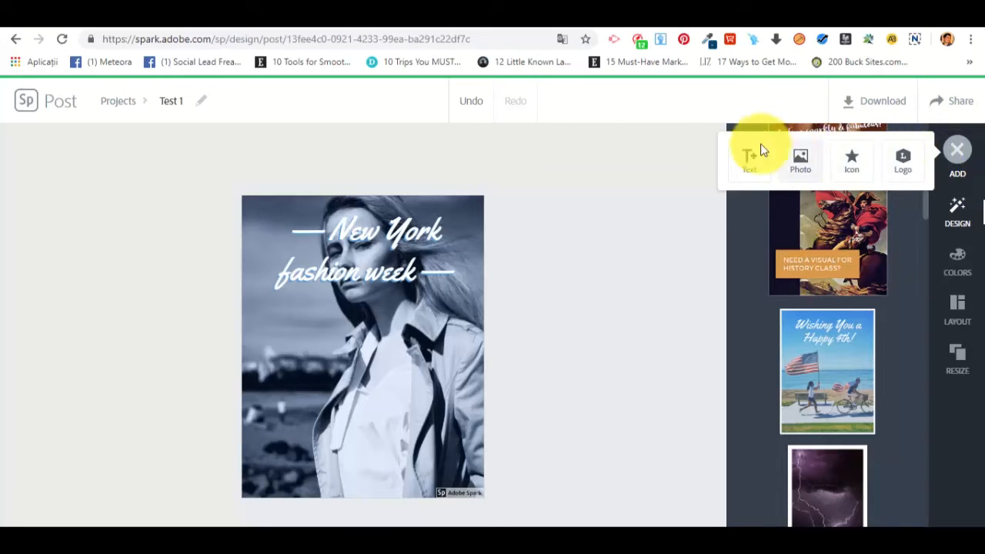
{"action": "left_click", "coordinate": [799, 158]}
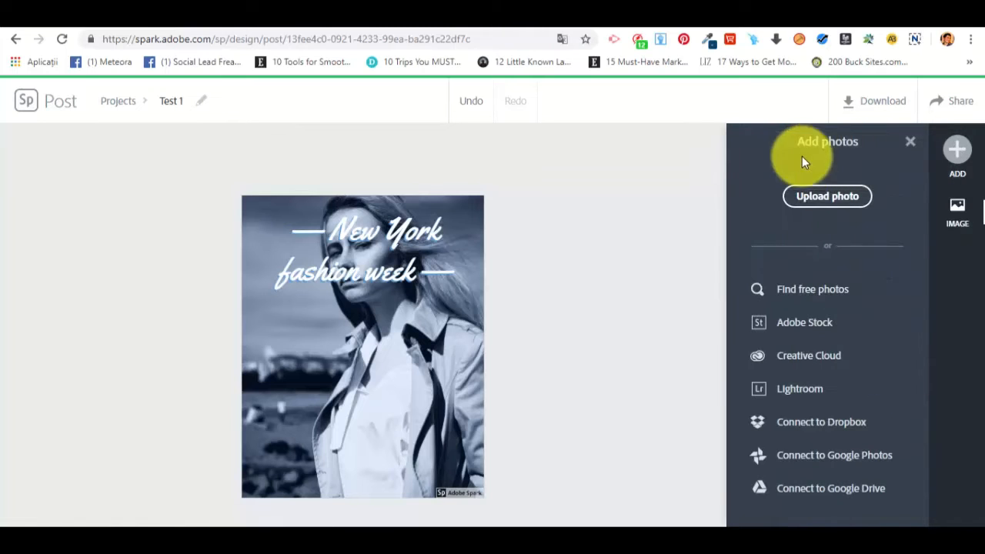
{"action": "left_click", "coordinate": [843, 297]}
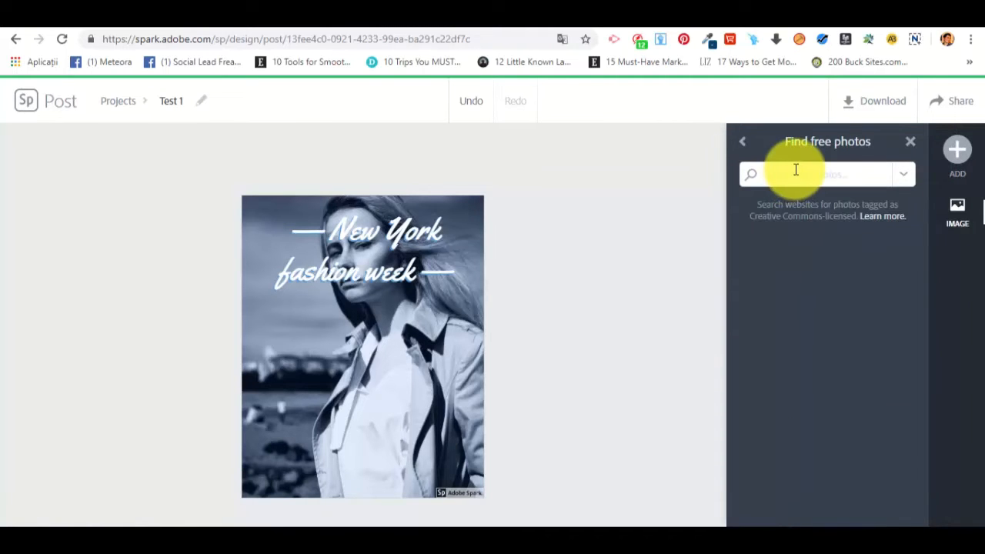
{"action": "type", "text": "office"}
{"action": "key", "text": "Return"}
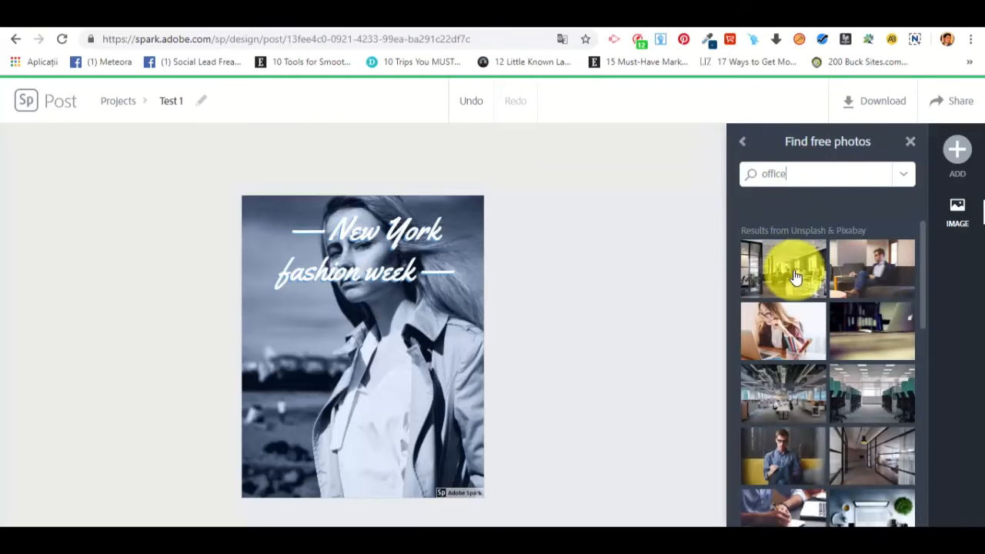
{"action": "left_click", "coordinate": [778, 321]}
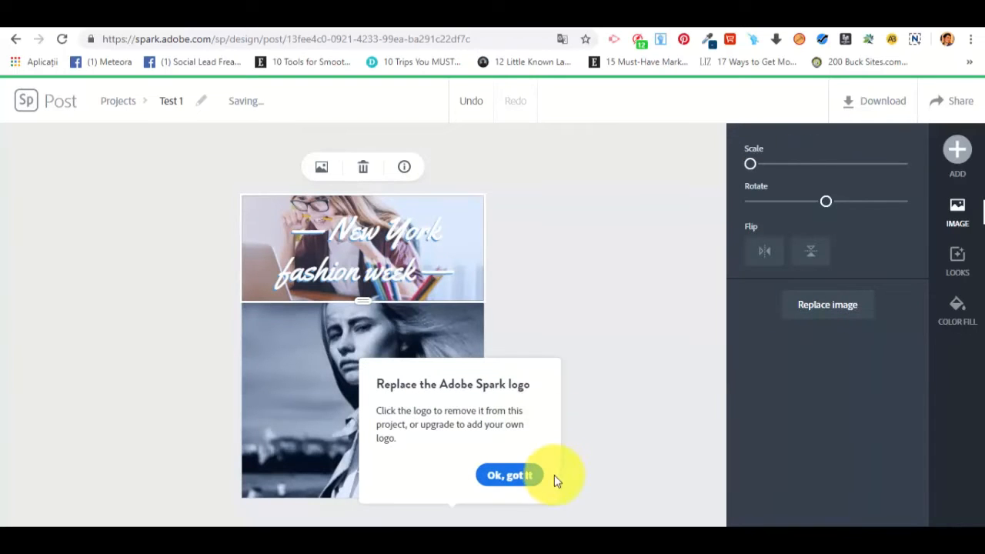
{"action": "left_click", "coordinate": [525, 477]}
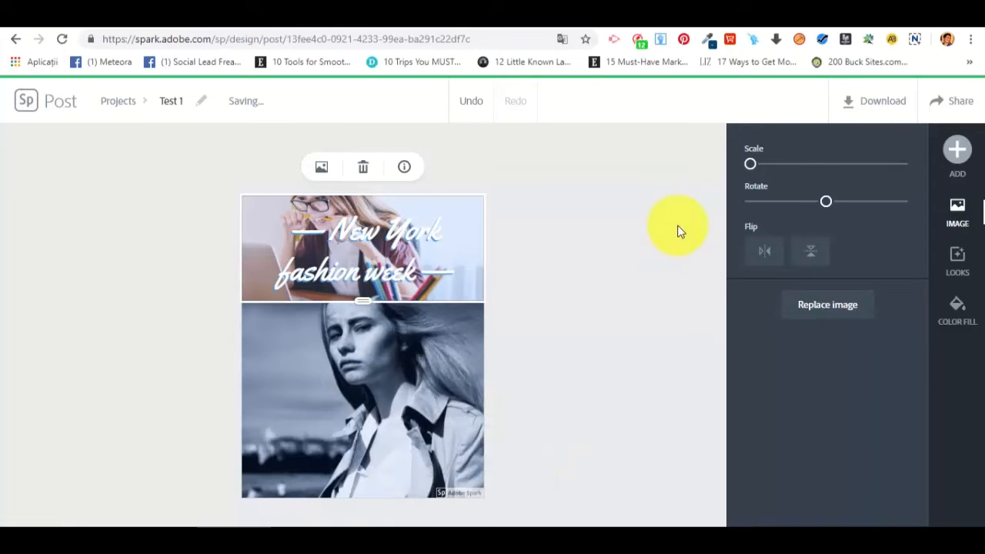
Enlarge the upper photo's area by lowering the divider between the photos, and scale the photo so the woman's face and arms show.
{"action": "left_click", "coordinate": [397, 303]}
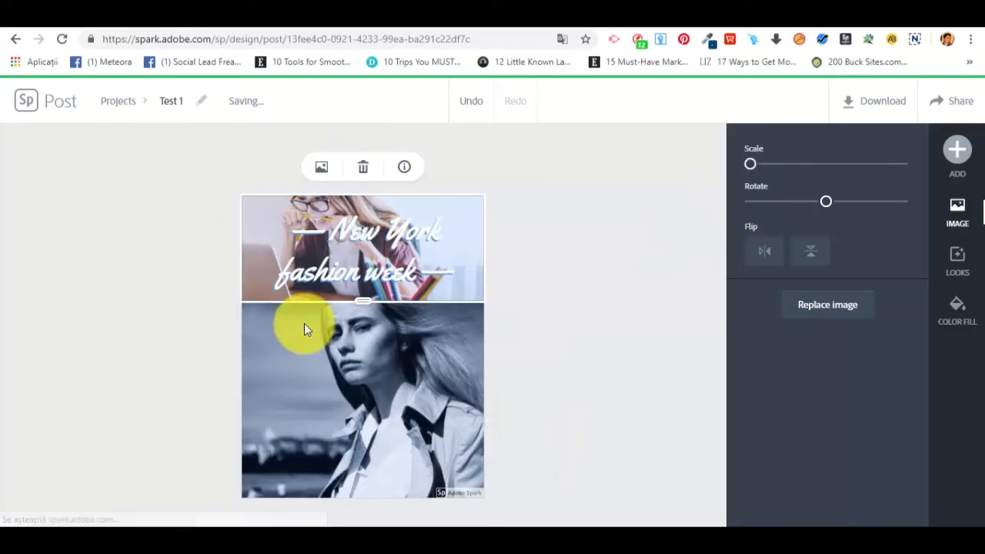
{"action": "left_click_drag", "start_coordinate": [364, 306], "coordinate": [362, 515]}
{"action": "left_click_drag", "start_coordinate": [349, 431], "coordinate": [391, 528]}
{"action": "left_click_drag", "start_coordinate": [386, 412], "coordinate": [378, 331]}
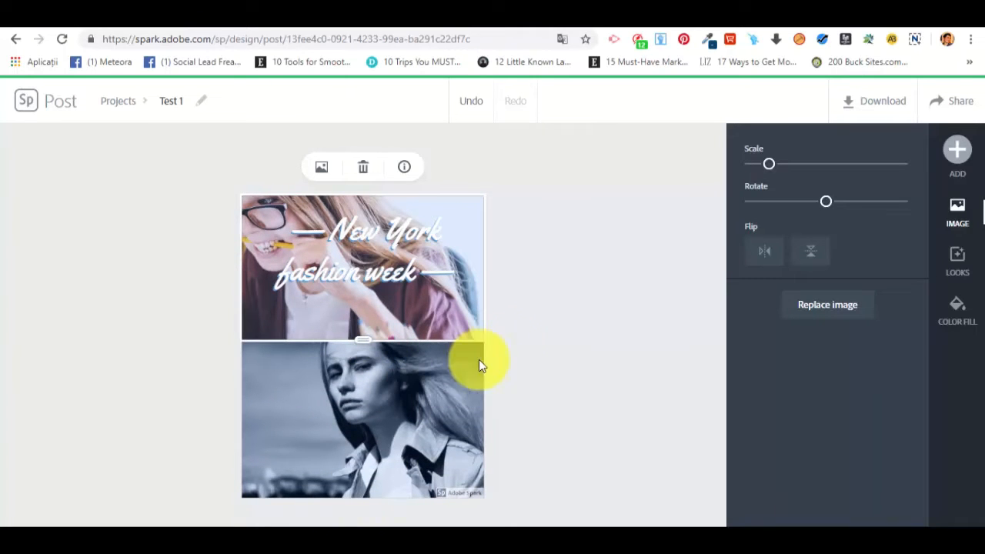
{"action": "mouse_move", "coordinate": [771, 166]}
{"action": "left_mouse_down"}
{"action": "mouse_move", "coordinate": [959, 198]}
{"action": "mouse_move", "coordinate": [735, 160]}
{"action": "mouse_move", "coordinate": [770, 177]}
{"action": "mouse_move", "coordinate": [755, 171]}
{"action": "left_mouse_up"}
{"action": "mouse_move", "coordinate": [827, 206]}
{"action": "left_mouse_down"}
{"action": "mouse_move", "coordinate": [818, 199]}
{"action": "mouse_move", "coordinate": [827, 213]}
{"action": "left_mouse_up"}
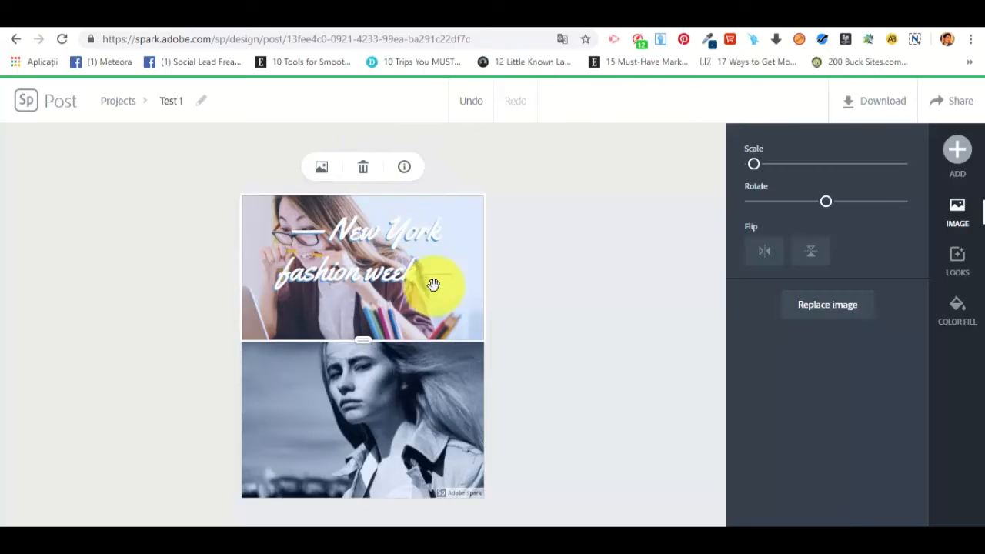
Replace the lower photo with the free "office" photo of the man in glasses sitting on a yellow sofa.
{"action": "left_click", "coordinate": [407, 403]}
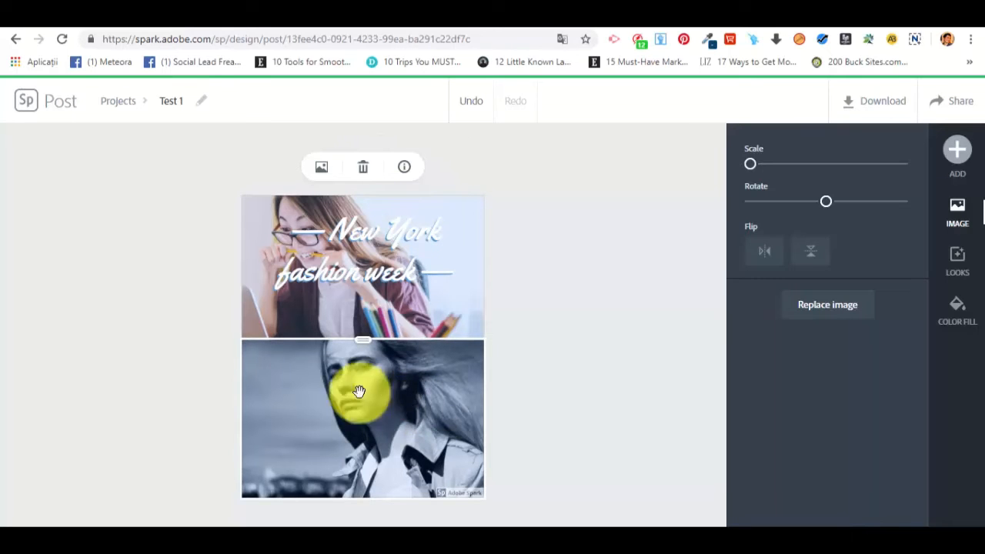
{"action": "left_click", "coordinate": [839, 308]}
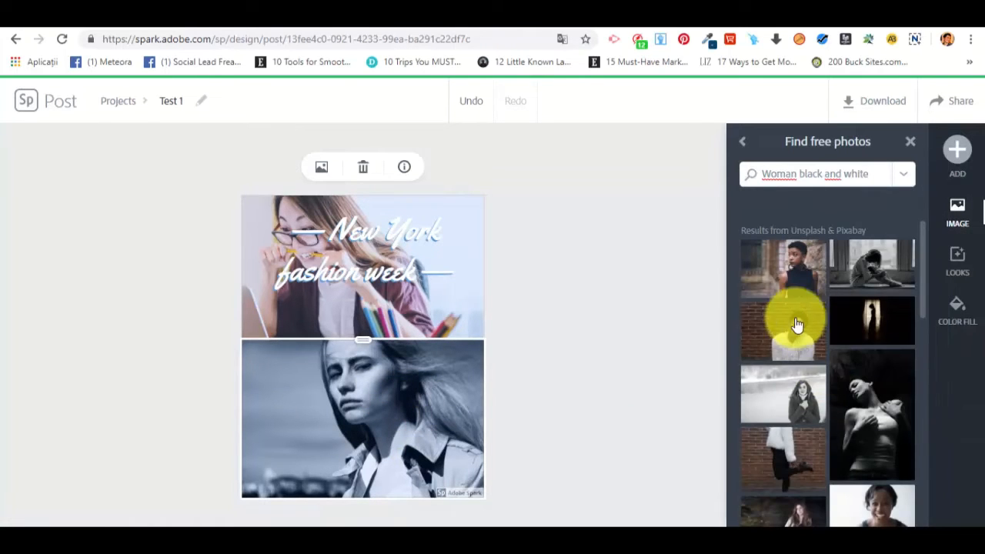
{"action": "scroll", "coordinate": [817, 428], "scroll_direction": "down", "scroll_amount": 3}
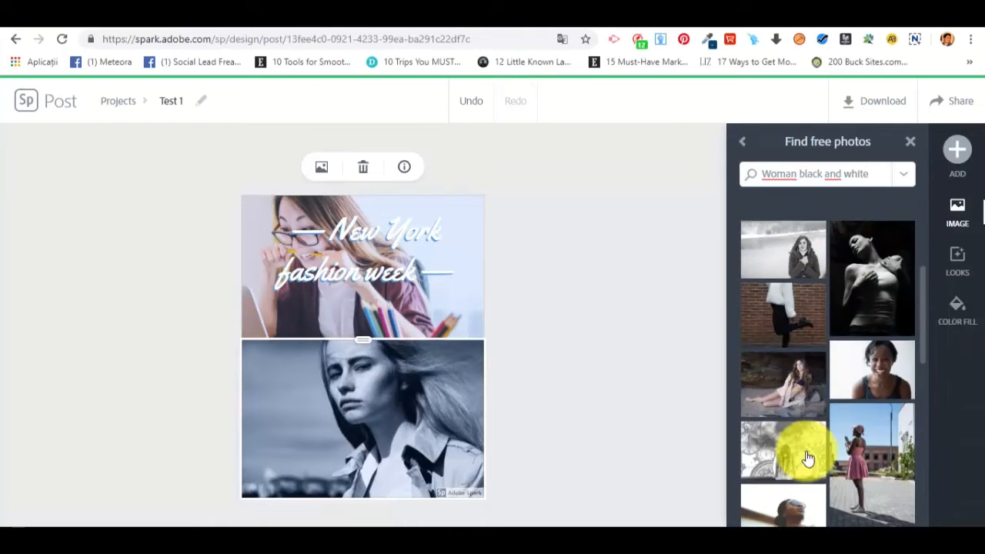
{"action": "scroll", "coordinate": [807, 457], "scroll_direction": "down", "scroll_amount": 3}
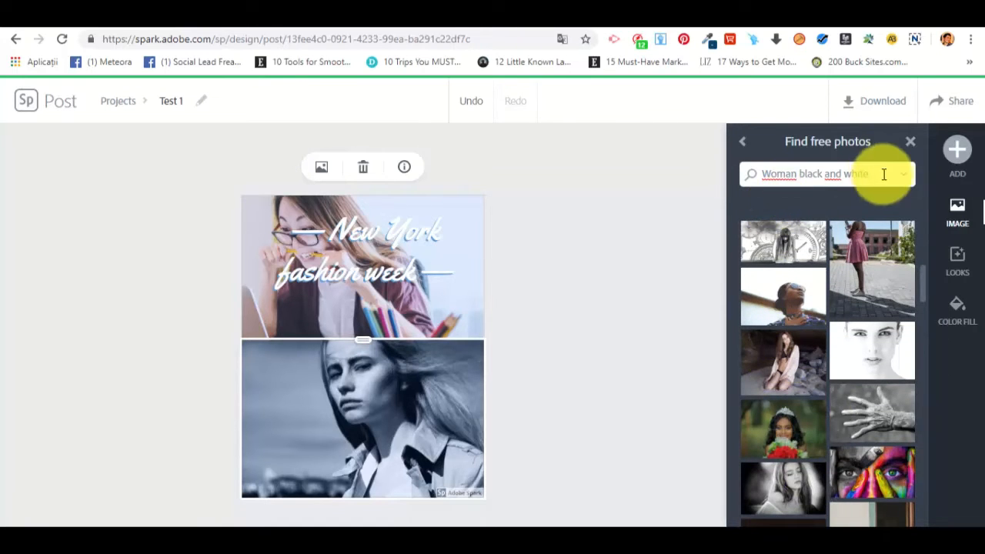
{"action": "left_click_drag", "start_coordinate": [880, 174], "coordinate": [625, 144]}
{"action": "type", "text": "office"}
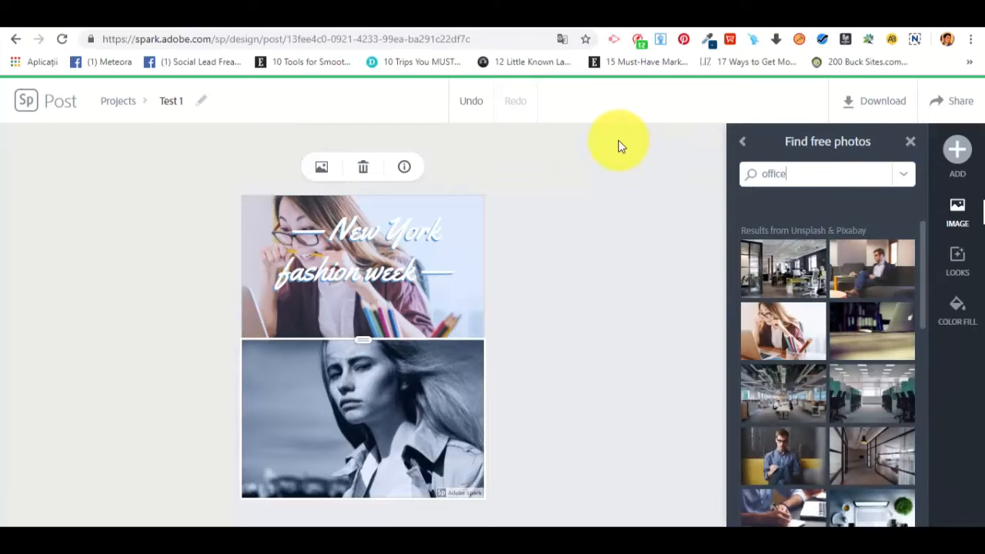
{"action": "left_click", "coordinate": [794, 459]}
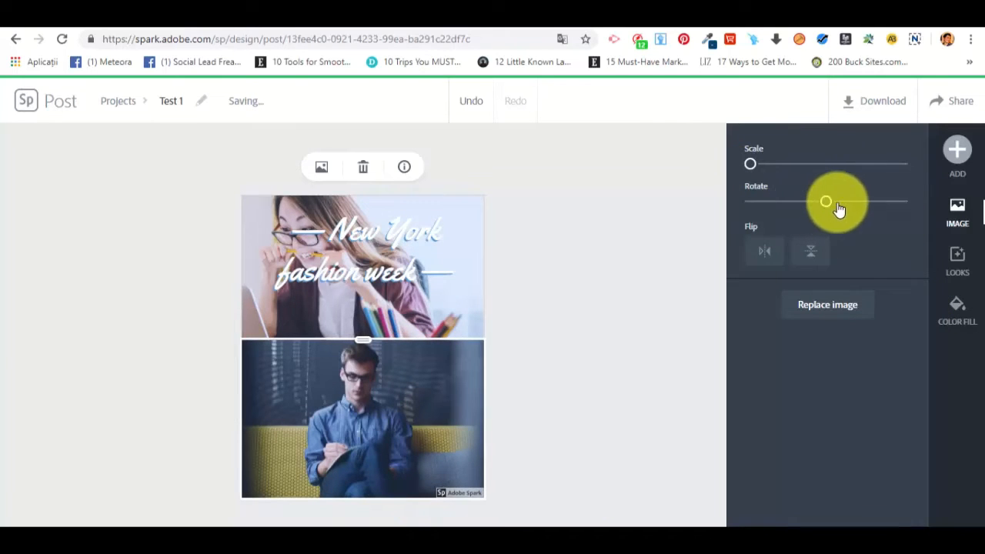
Add the text "Monday" to the post and dismiss the secondary style tip.
{"action": "left_click", "coordinate": [960, 154]}
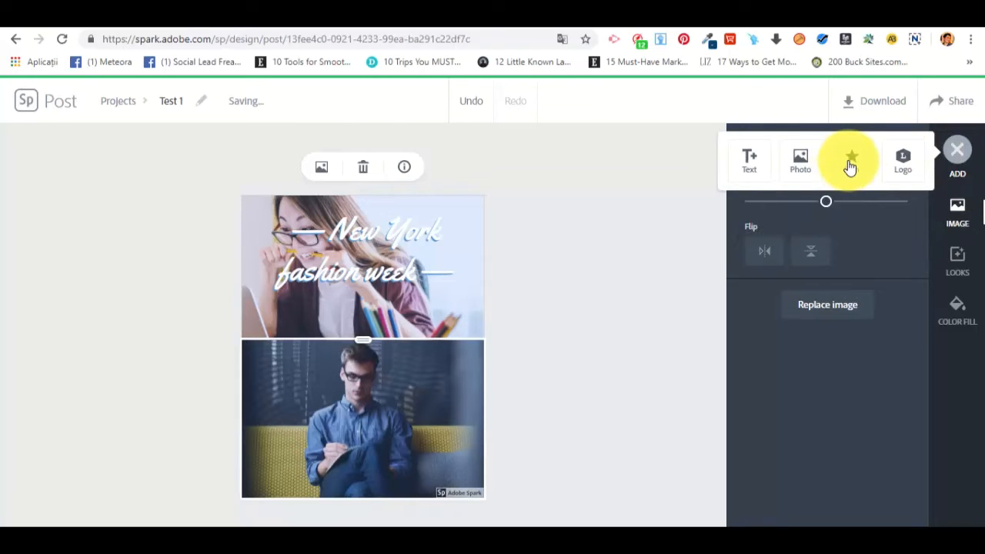
{"action": "left_click", "coordinate": [748, 159]}
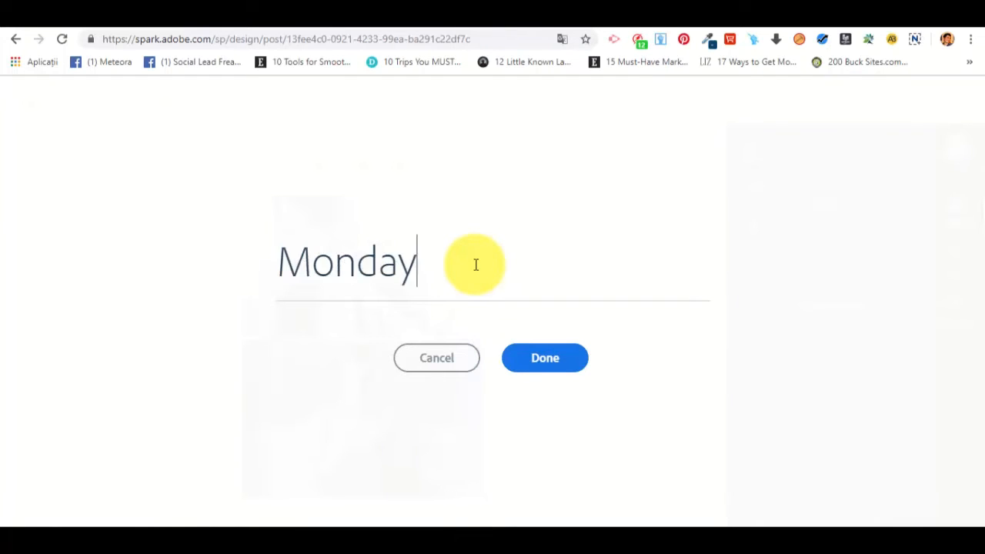
{"action": "left_click", "coordinate": [528, 367]}
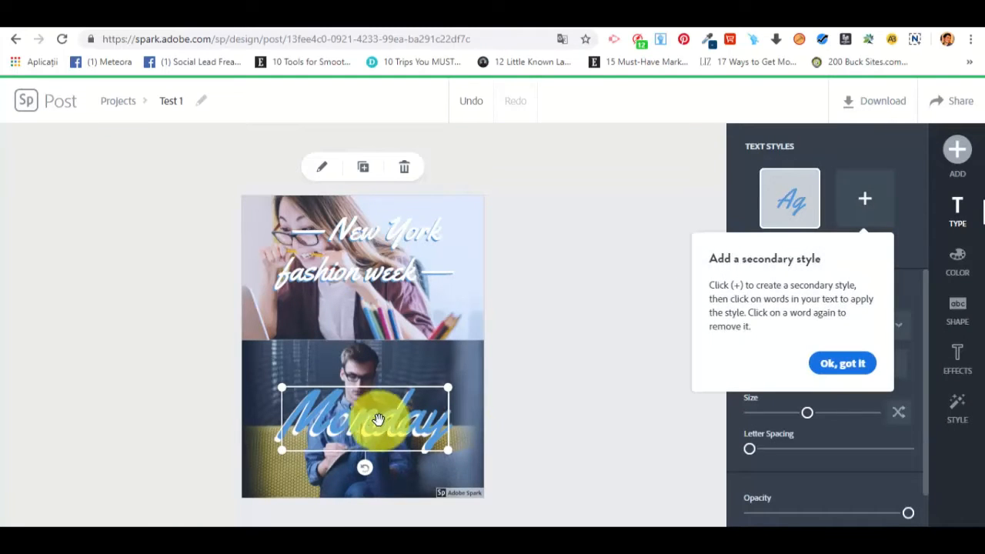
{"action": "left_click", "coordinate": [842, 364]}
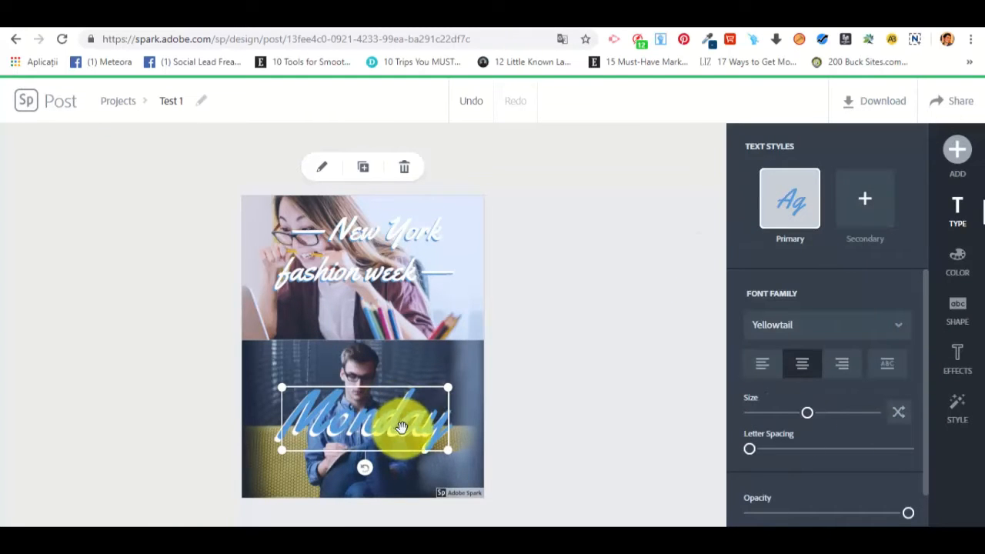
Add a secondary text style to the "Monday" text and return to its primary style.
{"action": "left_click", "coordinate": [792, 209]}
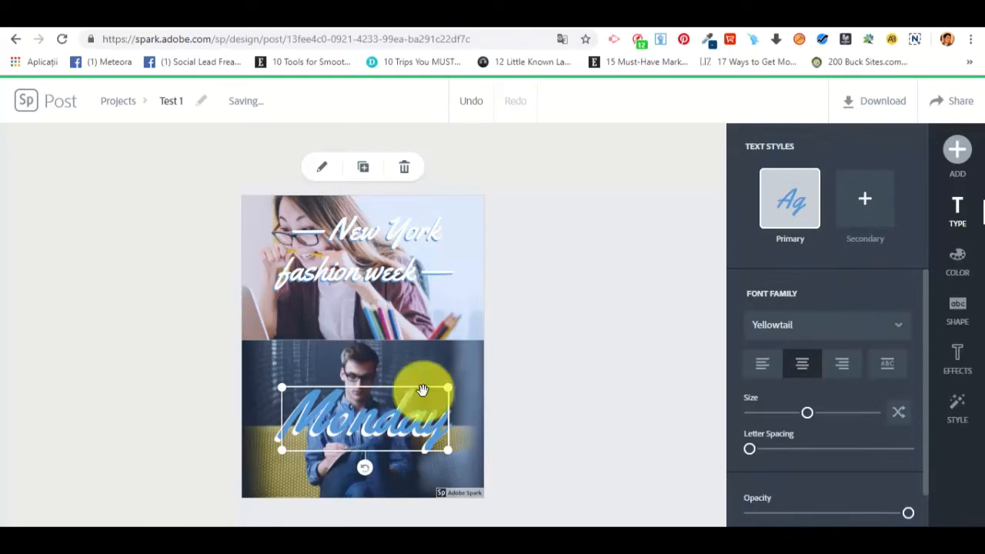
{"action": "left_click", "coordinate": [863, 204]}
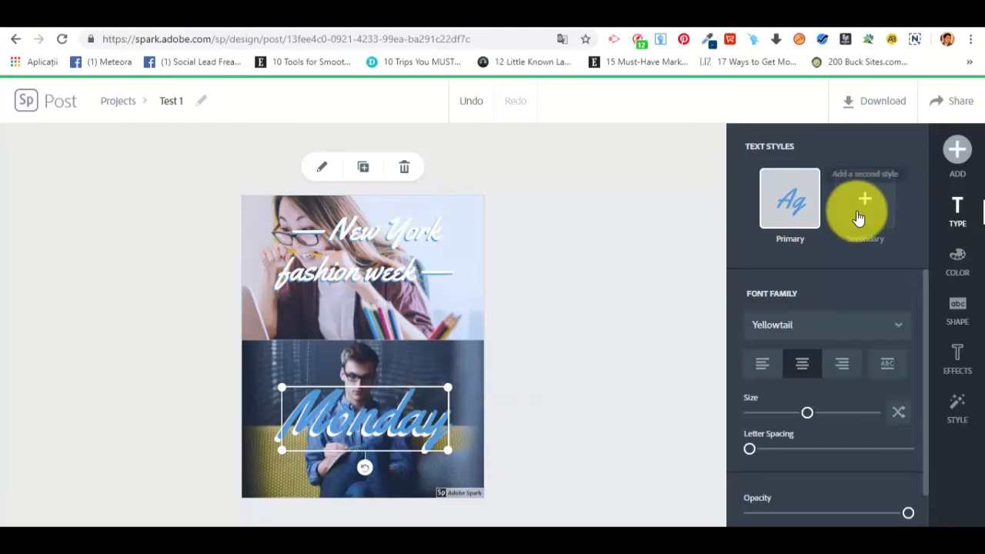
{"action": "left_click", "coordinate": [783, 192]}
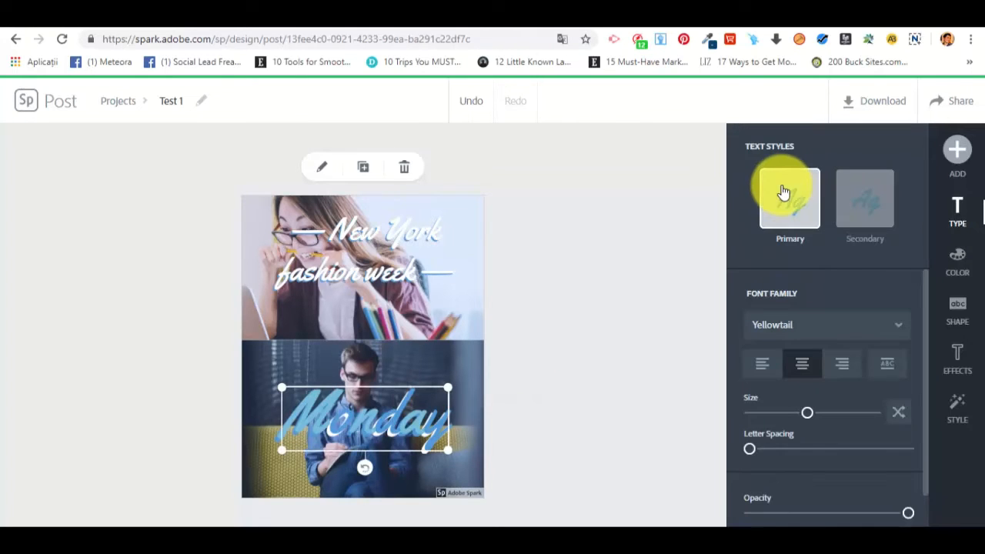
Set the "Monday" text's font to Flood Std Regular and slightly widen its letter spacing.
{"action": "scroll", "coordinate": [791, 287], "scroll_direction": "down", "scroll_amount": 1}
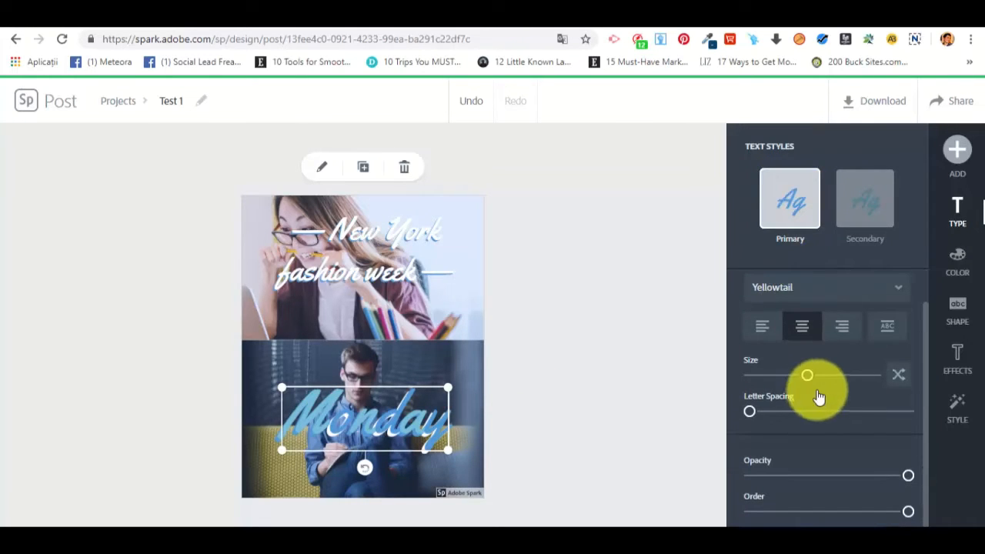
{"action": "mouse_move", "coordinate": [797, 373]}
{"action": "left_mouse_down"}
{"action": "mouse_move", "coordinate": [787, 374]}
{"action": "mouse_move", "coordinate": [805, 379]}
{"action": "mouse_move", "coordinate": [812, 363]}
{"action": "mouse_move", "coordinate": [806, 370]}
{"action": "left_mouse_up"}
{"action": "left_click", "coordinate": [796, 300]}
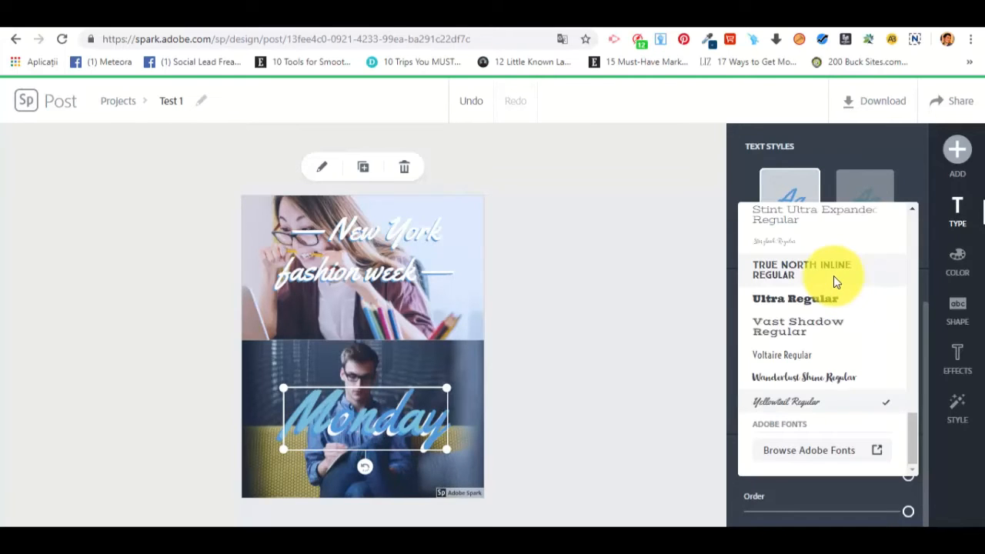
{"action": "scroll", "coordinate": [824, 337], "scroll_direction": "up", "scroll_amount": 10}
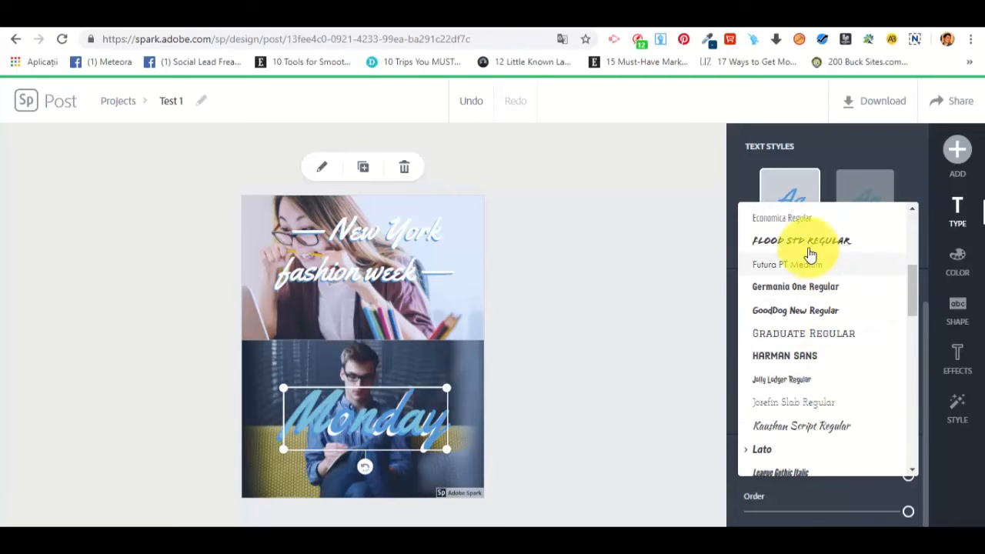
{"action": "left_click", "coordinate": [805, 242]}
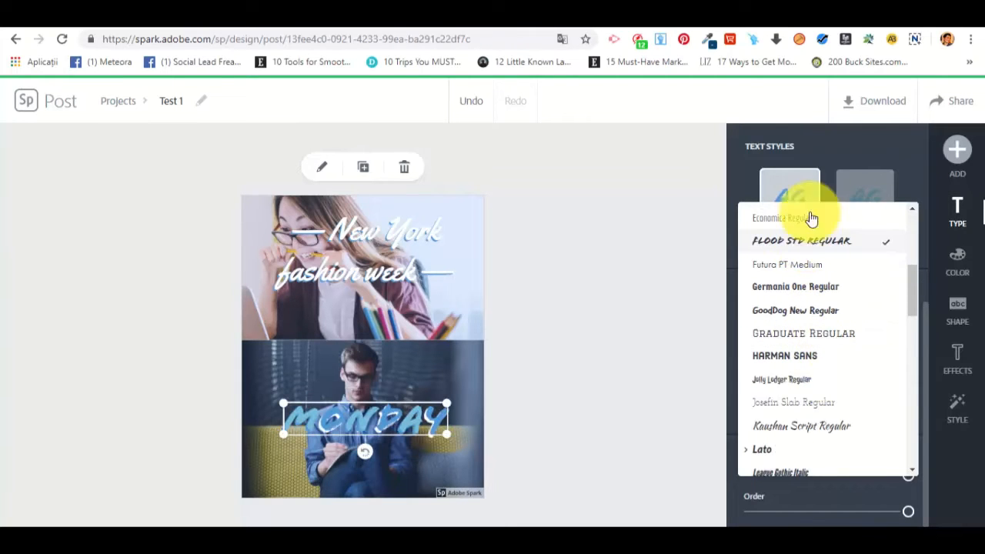
{"action": "left_click", "coordinate": [736, 160]}
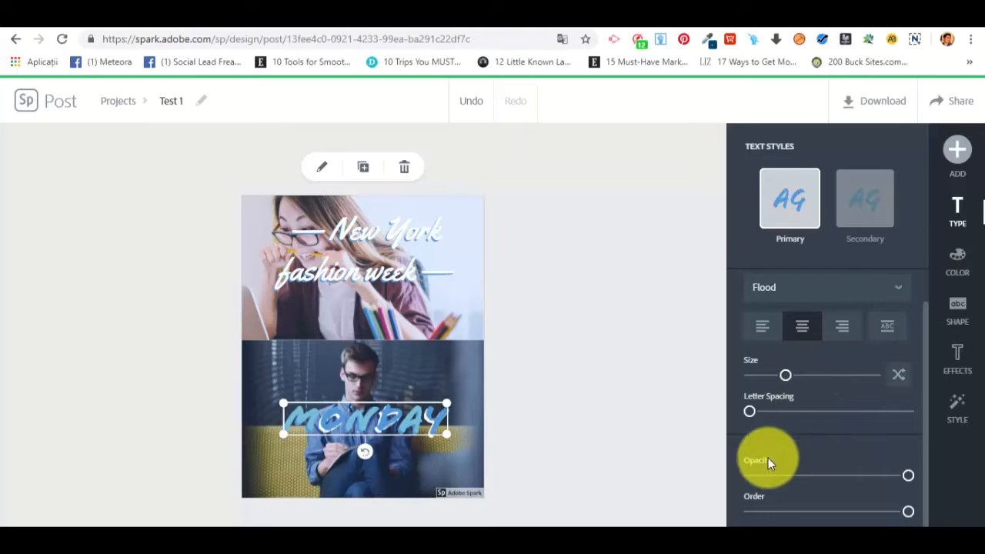
{"action": "left_click_drag", "start_coordinate": [751, 412], "coordinate": [771, 412]}
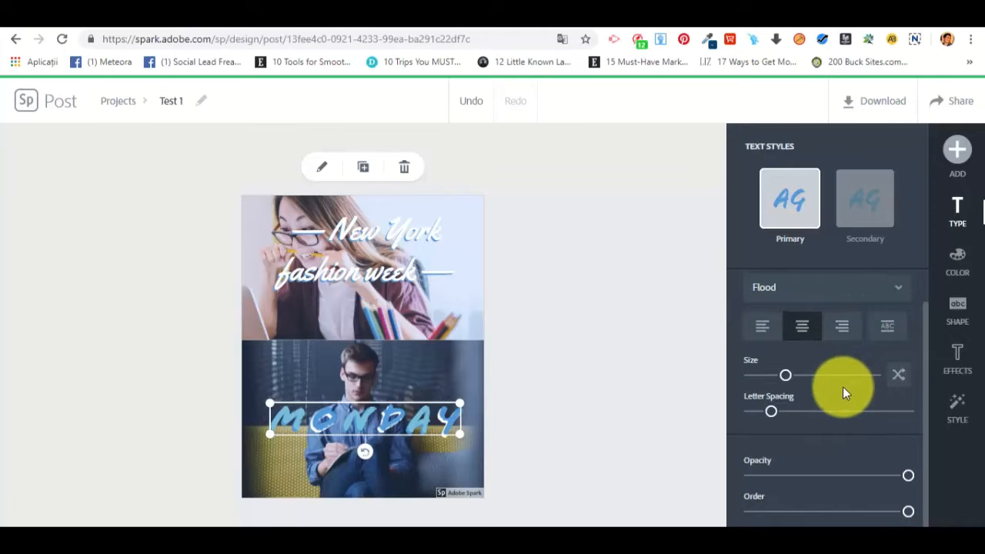
Check the secondary text style's options and try the opacity setting on the "Monday" text's primary style.
{"action": "scroll", "coordinate": [870, 385], "scroll_direction": "up", "scroll_amount": 1}
{"action": "left_click", "coordinate": [854, 204]}
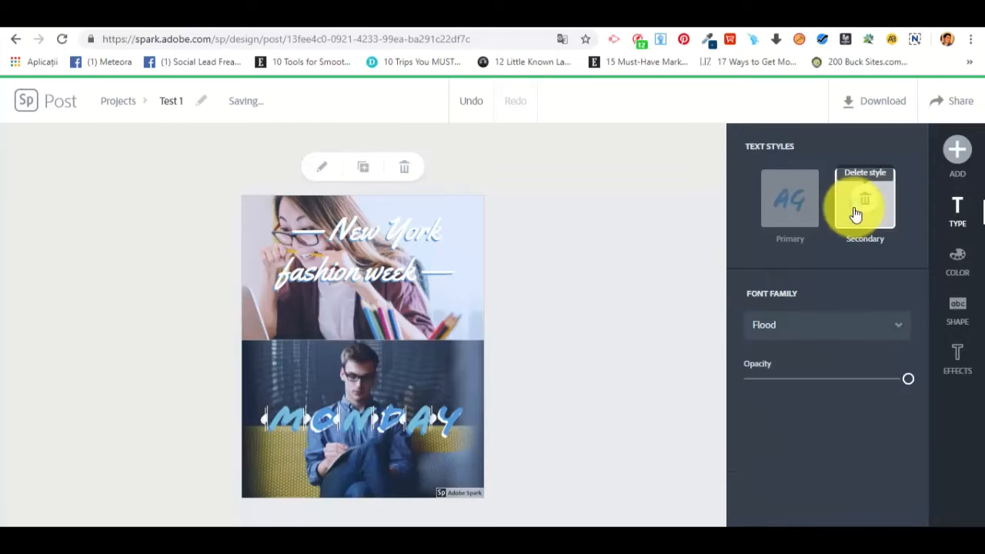
{"action": "left_click", "coordinate": [789, 190]}
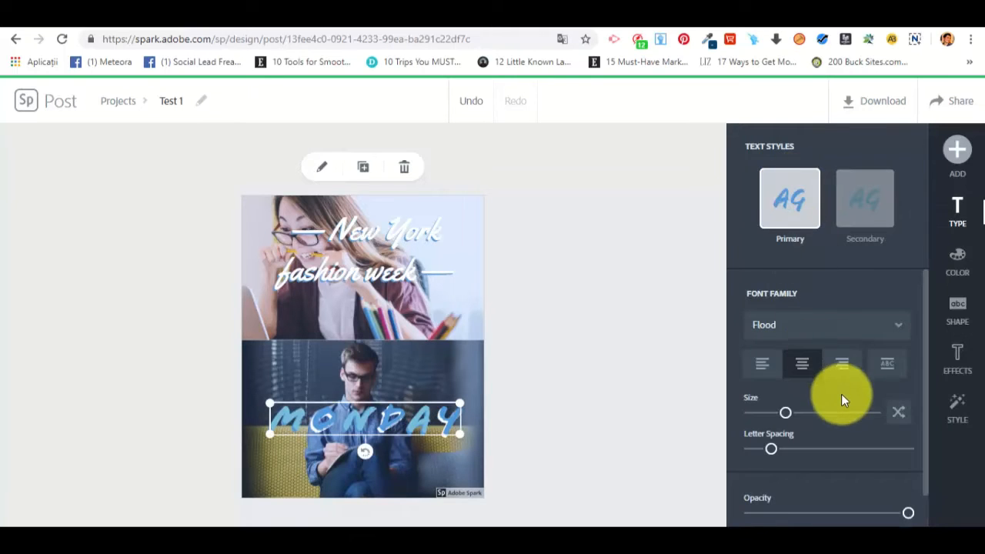
{"action": "scroll", "coordinate": [842, 393], "scroll_direction": "down", "scroll_amount": 1}
{"action": "mouse_move", "coordinate": [908, 475]}
{"action": "left_mouse_down"}
{"action": "mouse_move", "coordinate": [842, 477]}
{"action": "mouse_move", "coordinate": [909, 474]}
{"action": "left_mouse_up"}
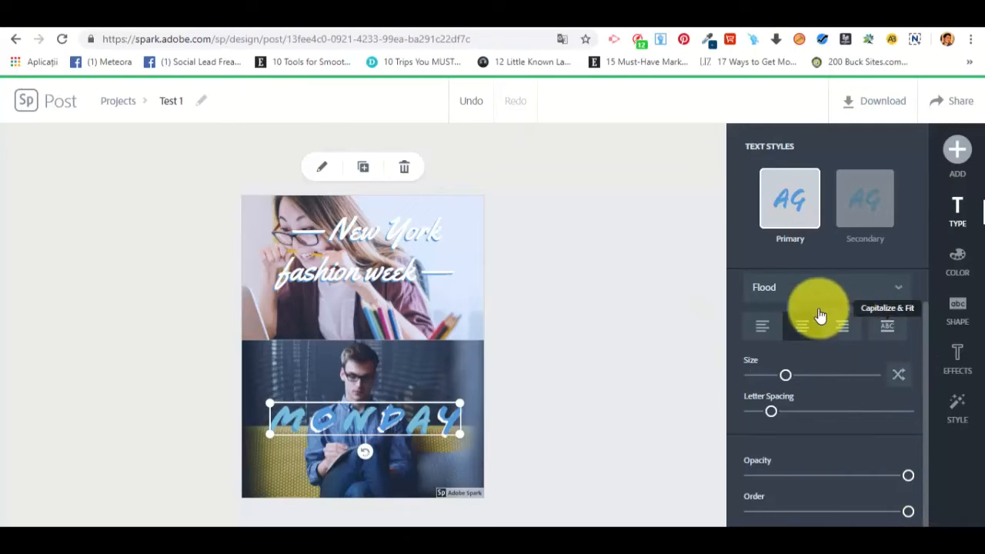
{"action": "left_click", "coordinate": [958, 151]}
{"action": "left_click", "coordinate": [964, 221]}
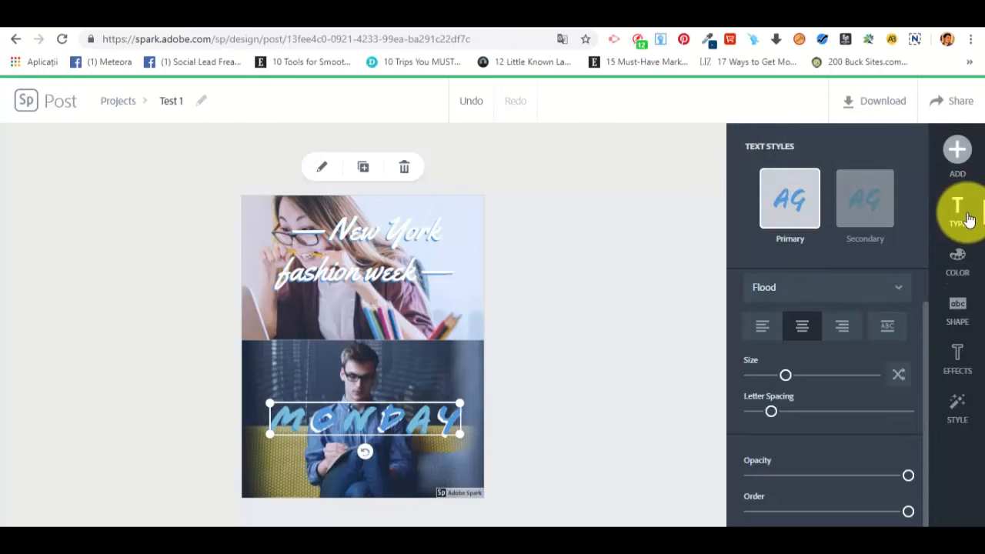
Dismiss the backing shape tip and try the full-width band, cutout text and plain circle shapes on the "Monday" text.
{"action": "left_click", "coordinate": [971, 306]}
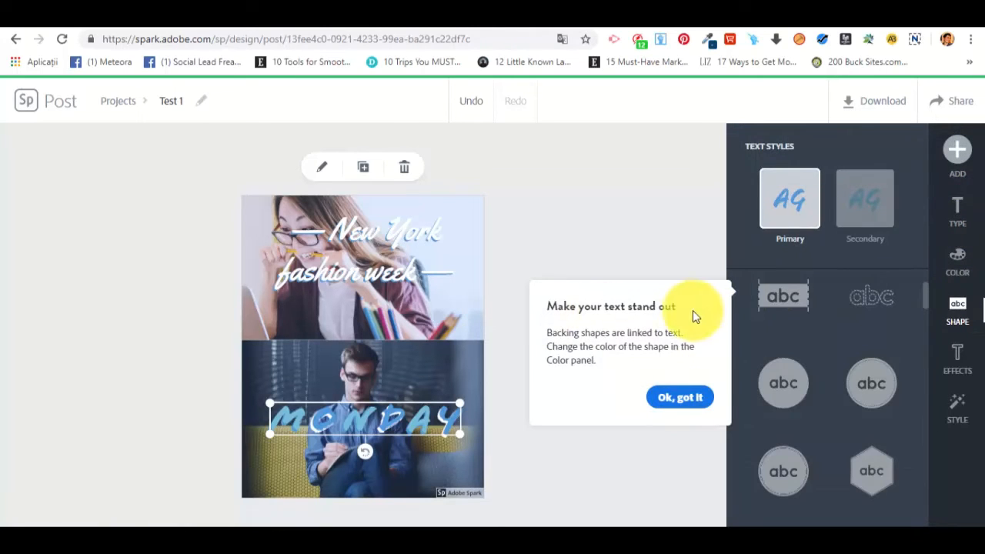
{"action": "left_click", "coordinate": [689, 397]}
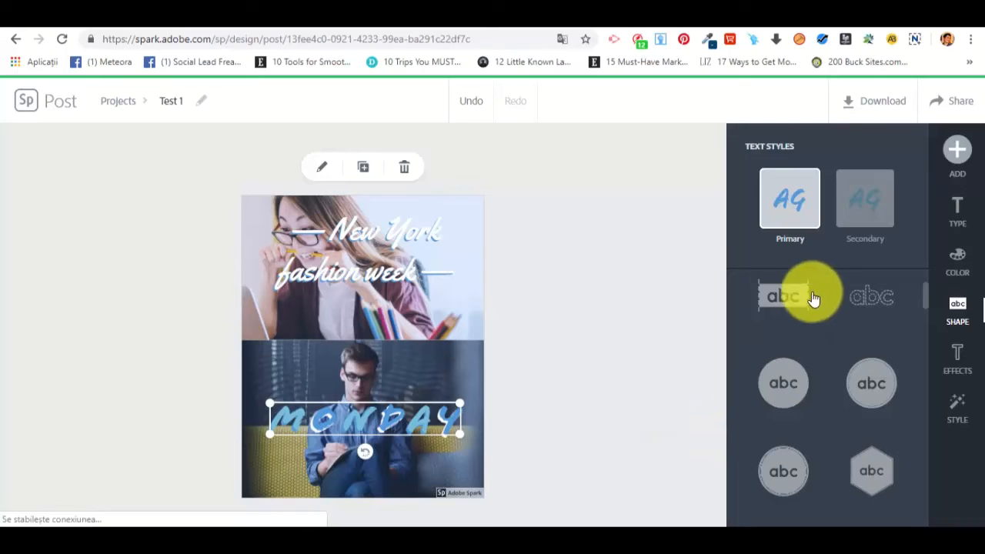
{"action": "left_click", "coordinate": [814, 299]}
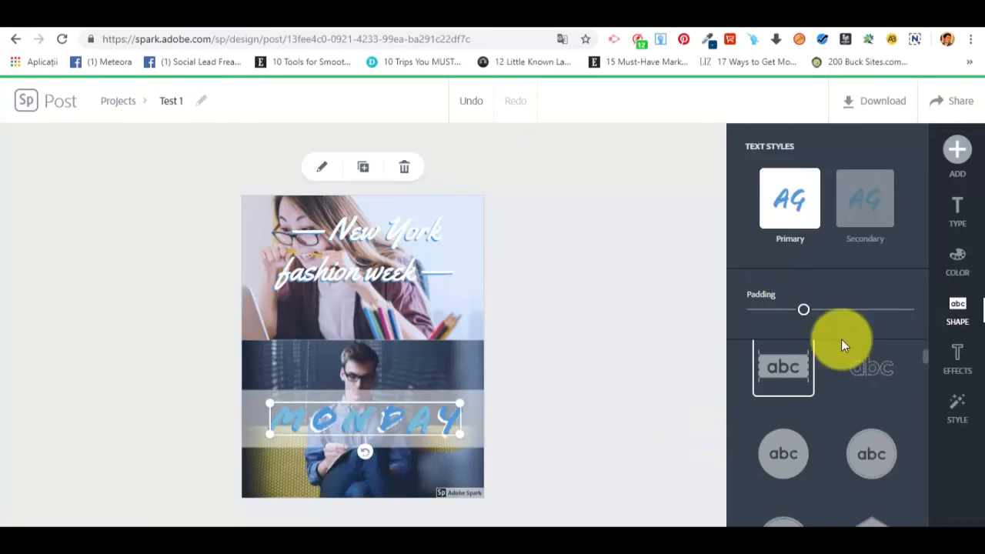
{"action": "left_click", "coordinate": [878, 369]}
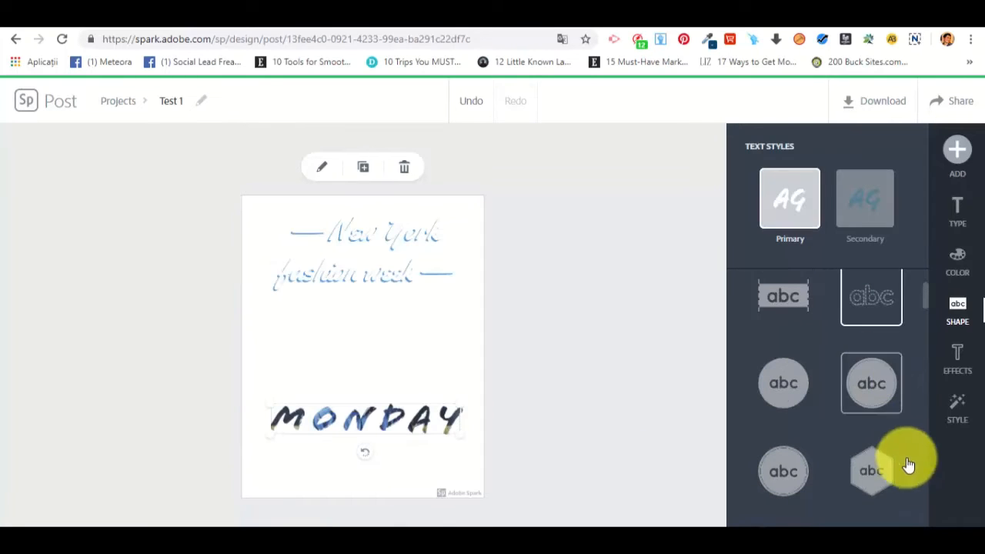
{"action": "left_click", "coordinate": [776, 292]}
{"action": "left_click", "coordinate": [801, 450]}
{"action": "scroll", "coordinate": [801, 451], "scroll_direction": "down", "scroll_amount": 1}
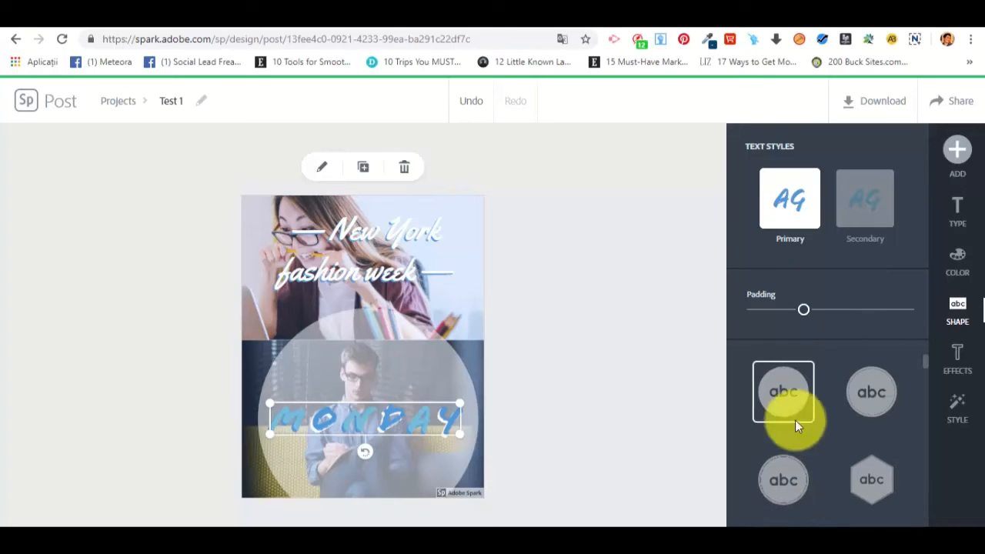
Try the dotted circle, diamond and rounded rectangle backing shapes on the "Monday" text.
{"action": "left_click", "coordinate": [870, 385]}
{"action": "scroll", "coordinate": [843, 355], "scroll_direction": "down", "scroll_amount": 2}
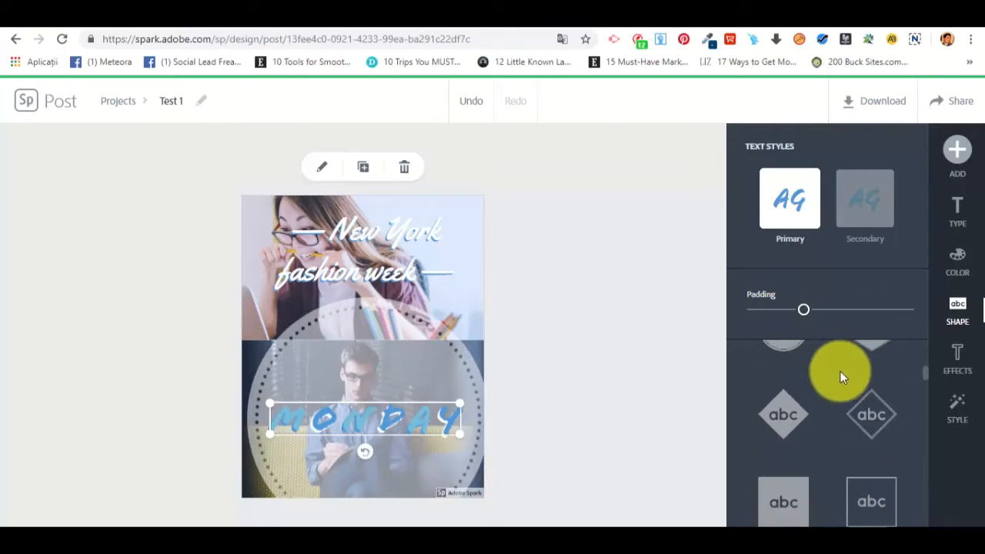
{"action": "left_click", "coordinate": [793, 422]}
{"action": "scroll", "coordinate": [820, 450], "scroll_direction": "down", "scroll_amount": 2}
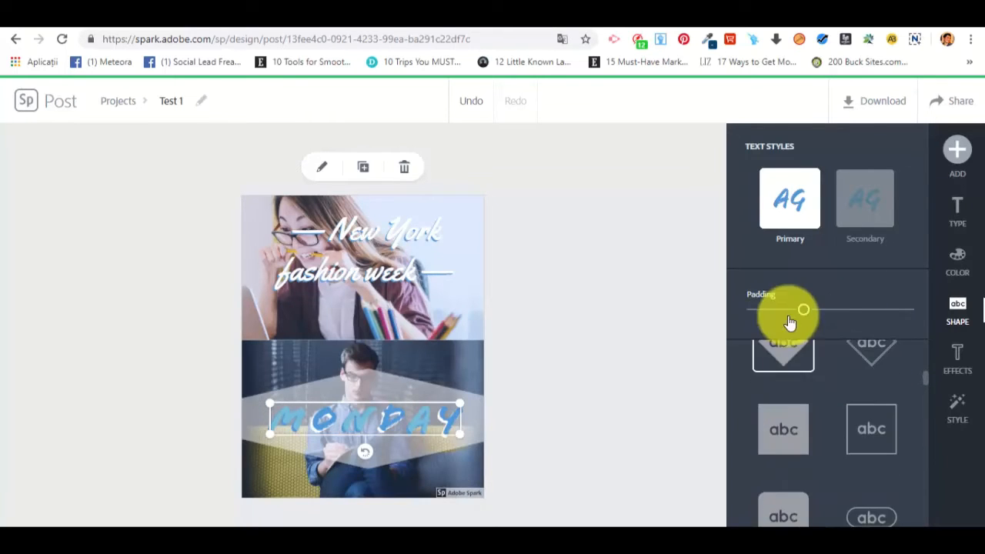
{"action": "left_click", "coordinate": [785, 377]}
{"action": "scroll", "coordinate": [847, 439], "scroll_direction": "down", "scroll_amount": 2}
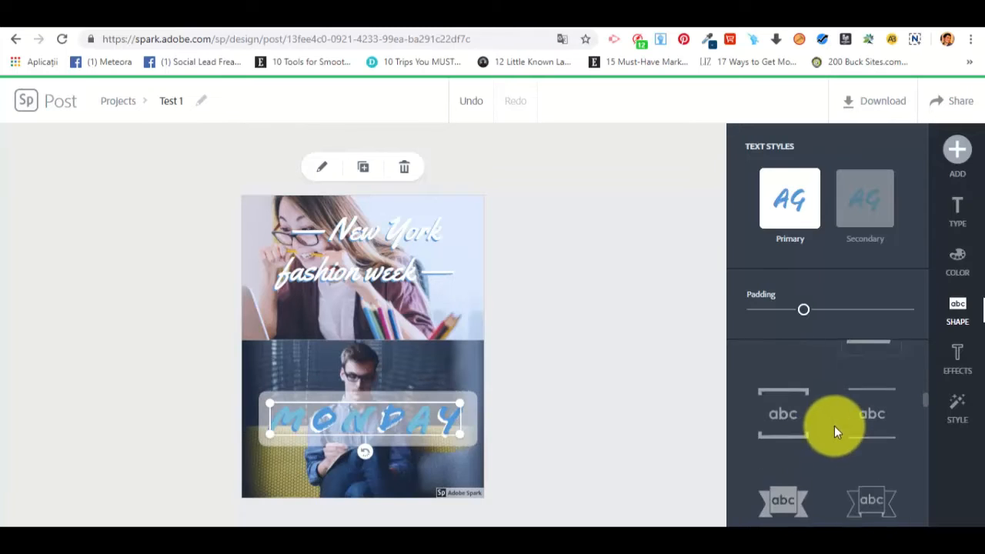
Give the "Monday" text a ribbon banner backing shape and reduce its padding to nearly the minimum, keeping the primary style selected.
{"action": "left_click", "coordinate": [804, 449]}
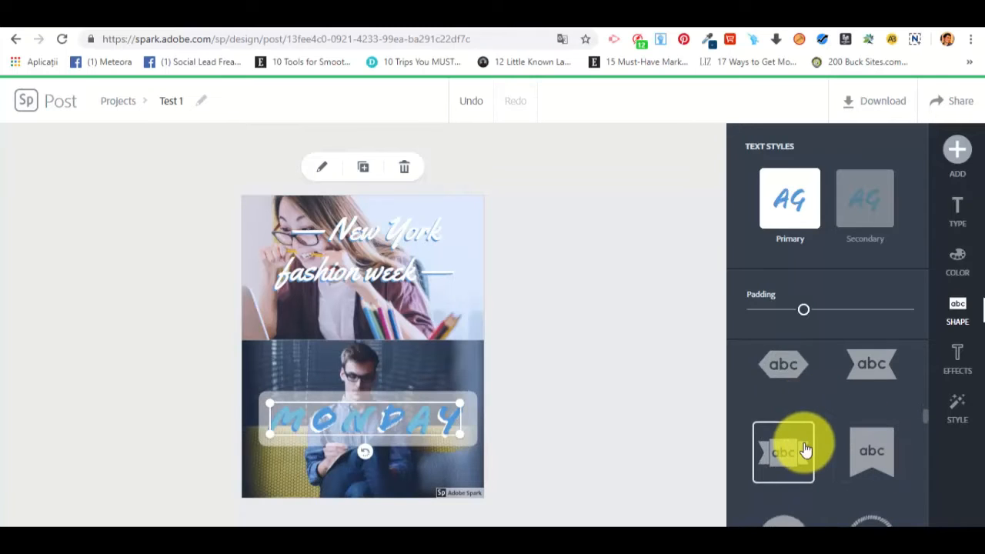
{"action": "left_click_drag", "start_coordinate": [805, 310], "coordinate": [759, 308]}
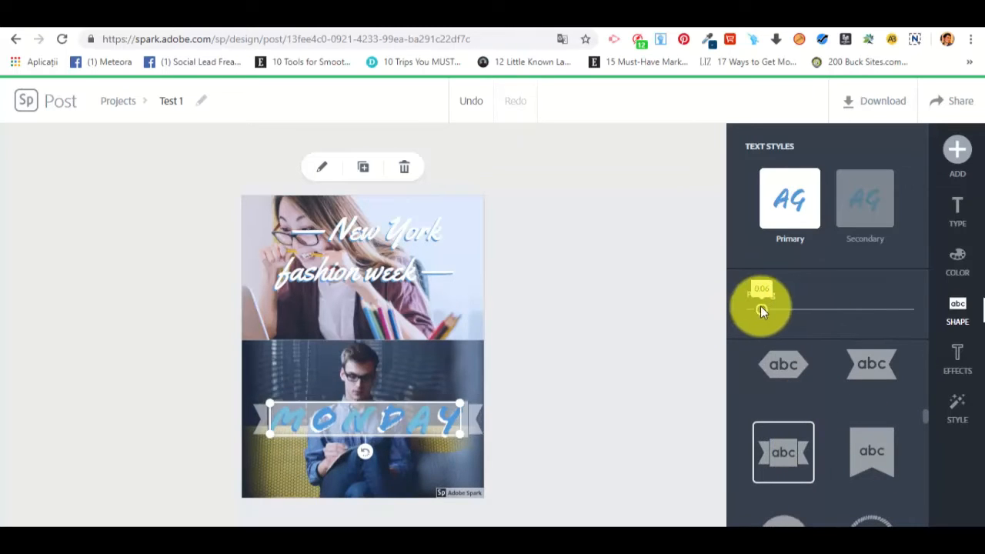
{"action": "left_click", "coordinate": [854, 215]}
{"action": "left_click", "coordinate": [795, 194]}
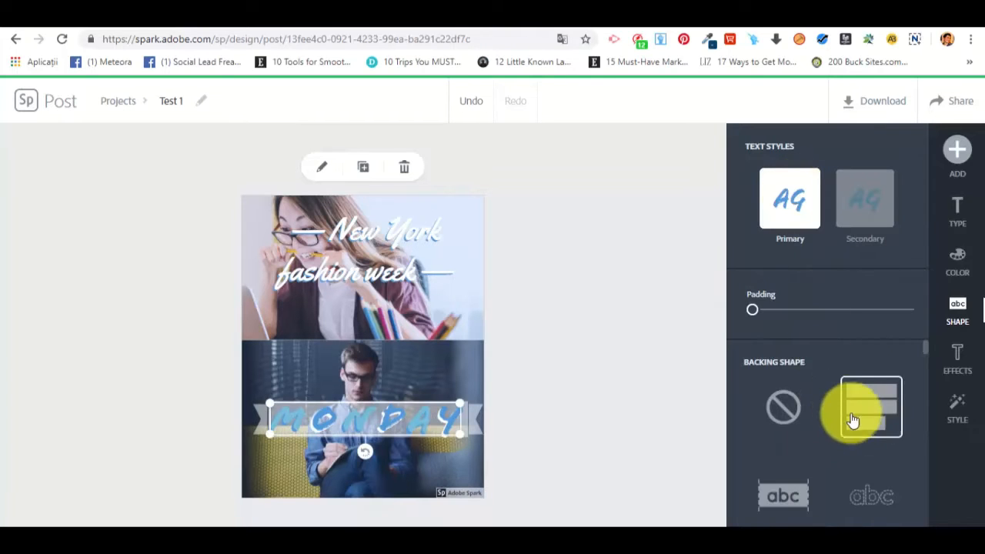
Browse the backing shapes, try the Facebook icon and circle shapes on the "Monday" text, and return to the ribbon banner.
{"action": "scroll", "coordinate": [872, 400], "scroll_direction": "down", "scroll_amount": 1}
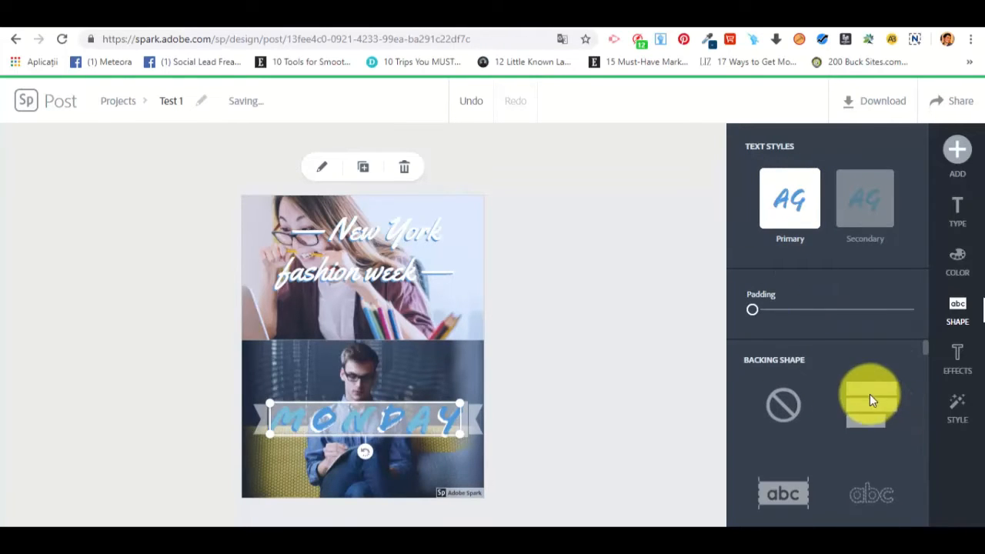
{"action": "scroll", "coordinate": [870, 397], "scroll_direction": "down", "scroll_amount": 6}
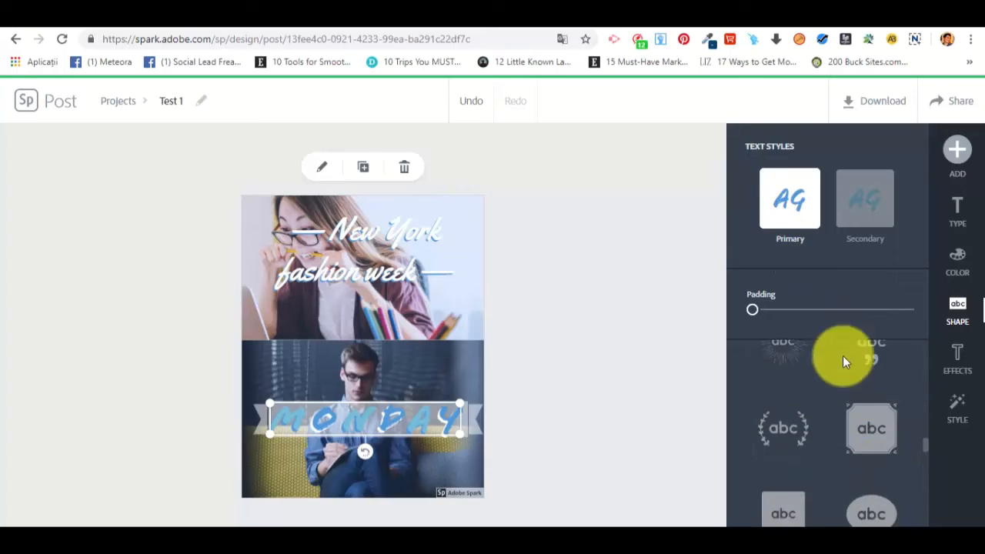
{"action": "scroll", "coordinate": [860, 423], "scroll_direction": "down", "scroll_amount": 8}
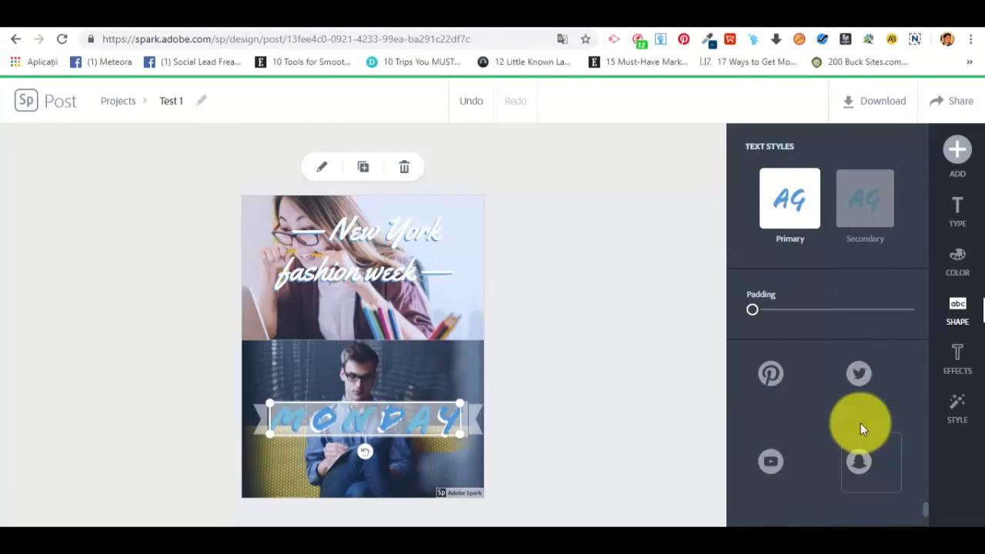
{"action": "scroll", "coordinate": [861, 422], "scroll_direction": "up", "scroll_amount": 3}
{"action": "left_click", "coordinate": [784, 413]}
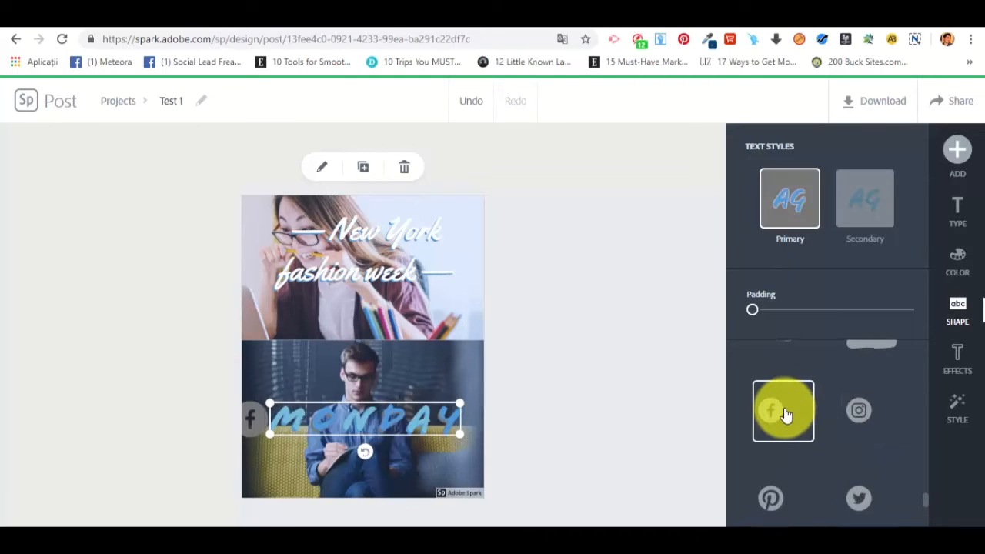
{"action": "scroll", "coordinate": [778, 373], "scroll_direction": "up", "scroll_amount": 4}
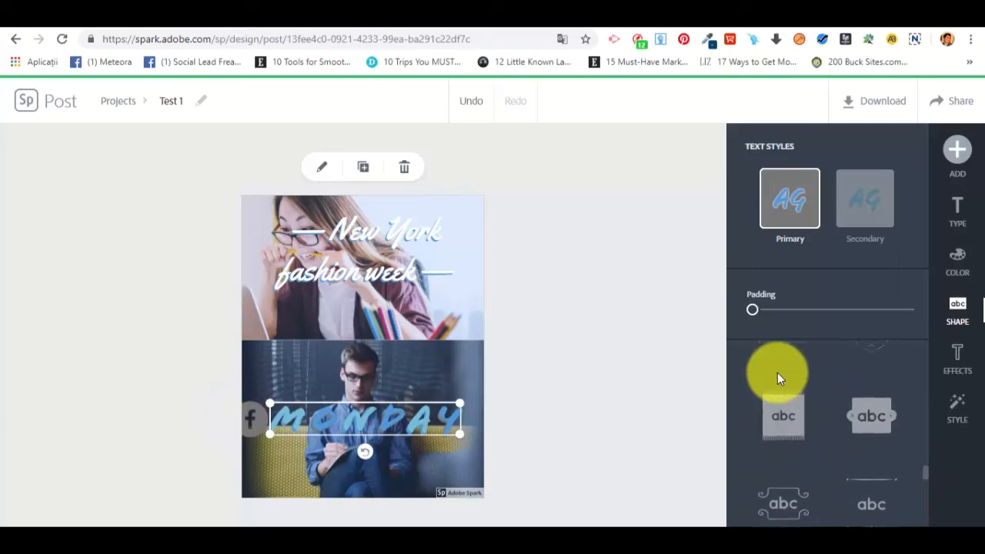
{"action": "scroll", "coordinate": [816, 453], "scroll_direction": "up", "scroll_amount": 5}
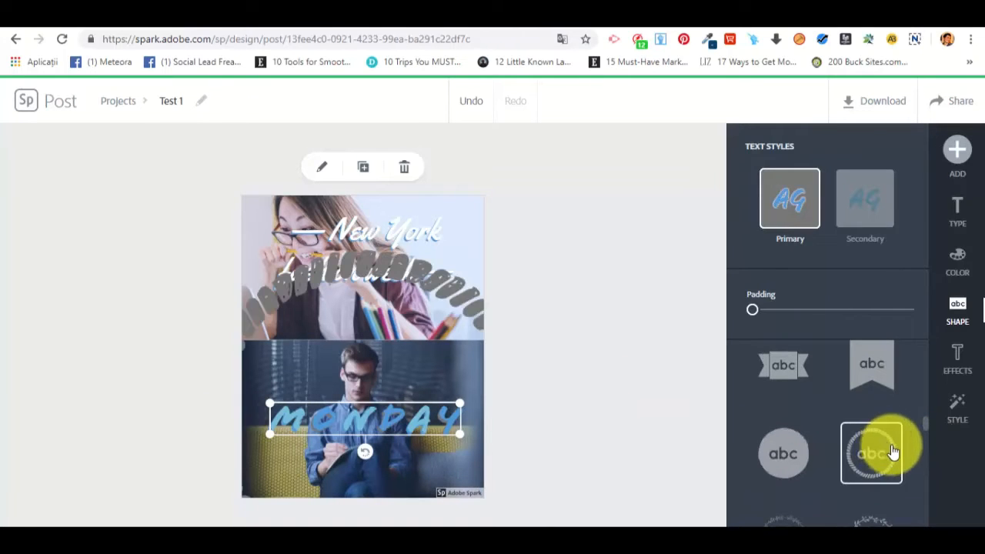
{"action": "left_click", "coordinate": [804, 444]}
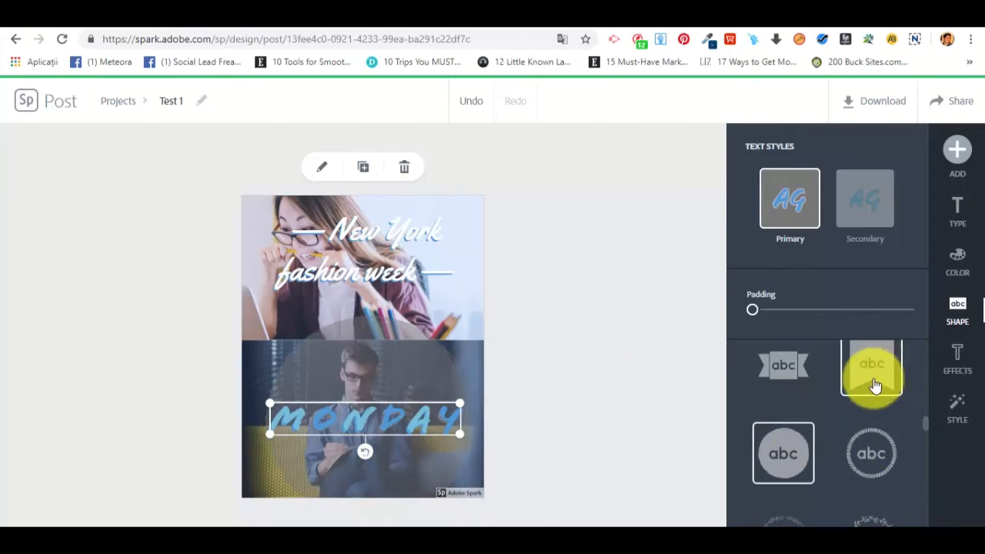
{"action": "scroll", "coordinate": [875, 385], "scroll_direction": "up", "scroll_amount": 3}
{"action": "left_click", "coordinate": [785, 504]}
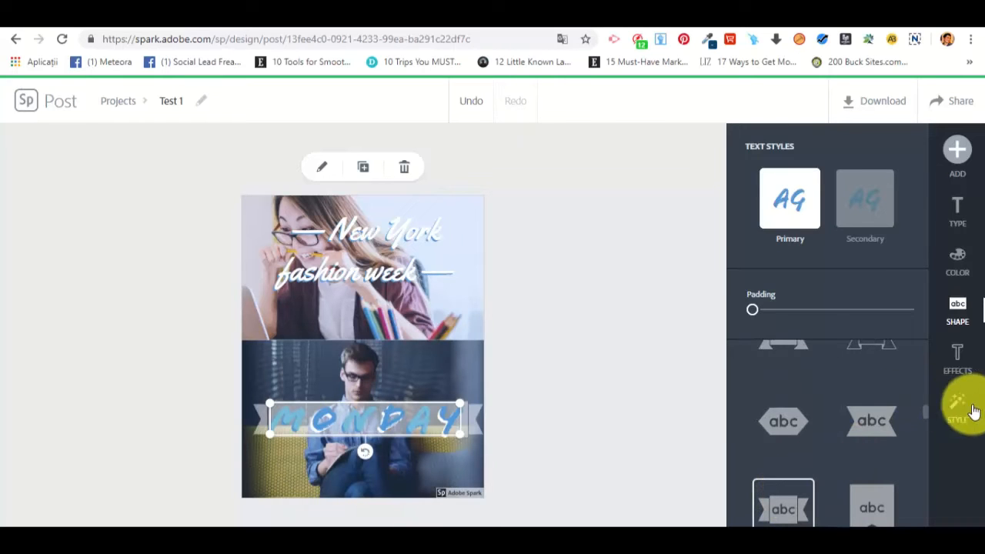
Try the Outline and Cutout text effects on the "Monday" text.
{"action": "left_click", "coordinate": [969, 364]}
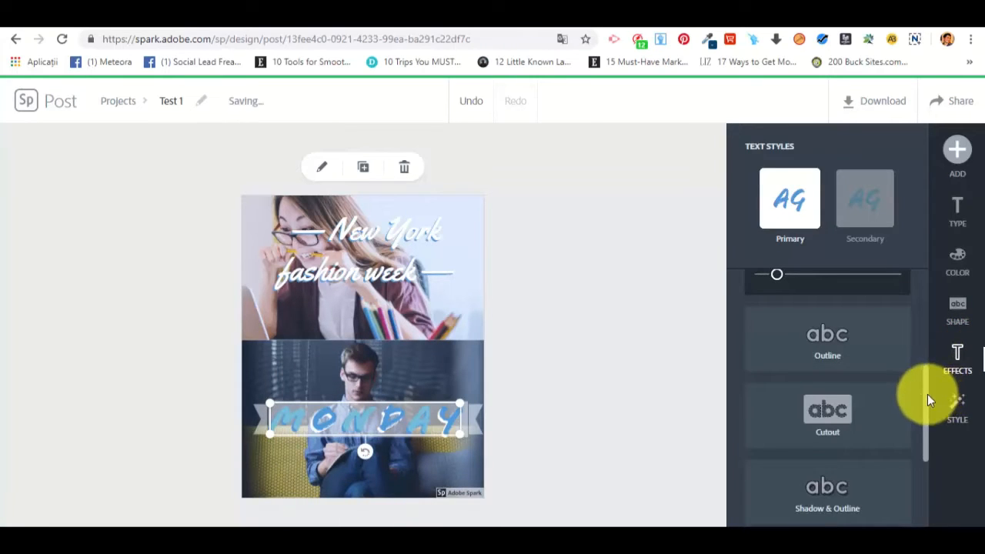
{"action": "scroll", "coordinate": [927, 394], "scroll_direction": "up", "scroll_amount": 3}
{"action": "scroll", "coordinate": [897, 388], "scroll_direction": "down", "scroll_amount": 3}
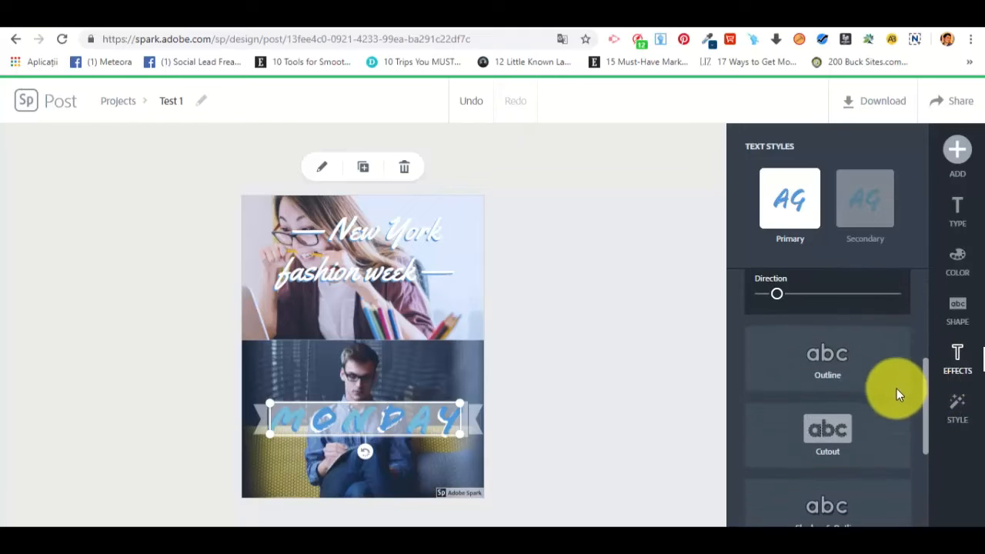
{"action": "left_click", "coordinate": [820, 362]}
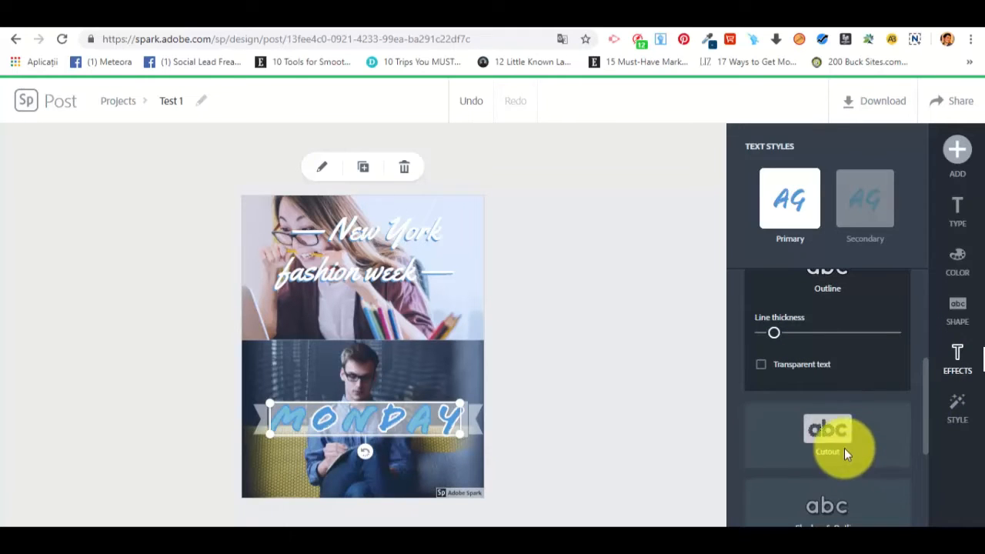
{"action": "left_click", "coordinate": [845, 454]}
{"action": "scroll", "coordinate": [837, 431], "scroll_direction": "down", "scroll_amount": 2}
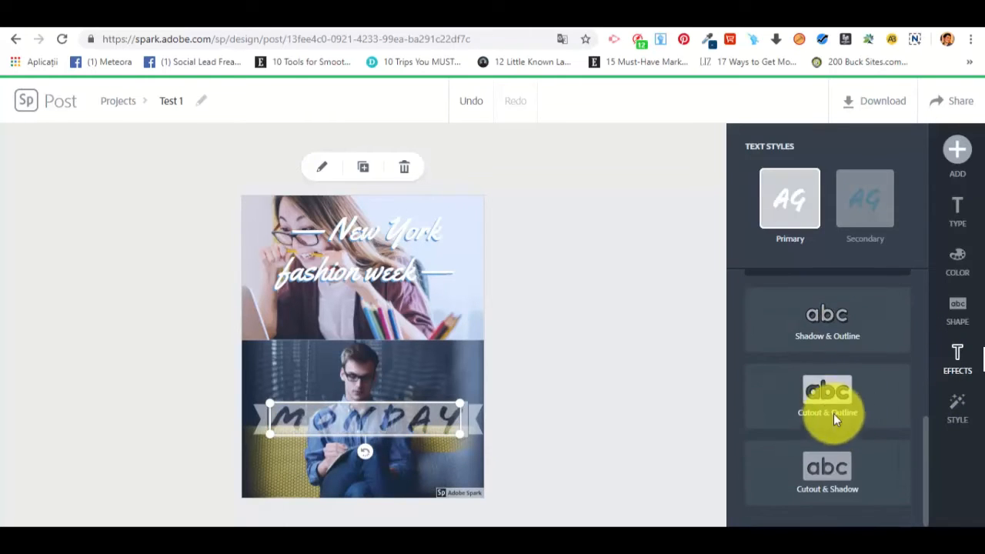
Apply the Cutout & Outline effect to the "Monday" text and slightly increase its line thickness.
{"action": "left_click", "coordinate": [824, 397]}
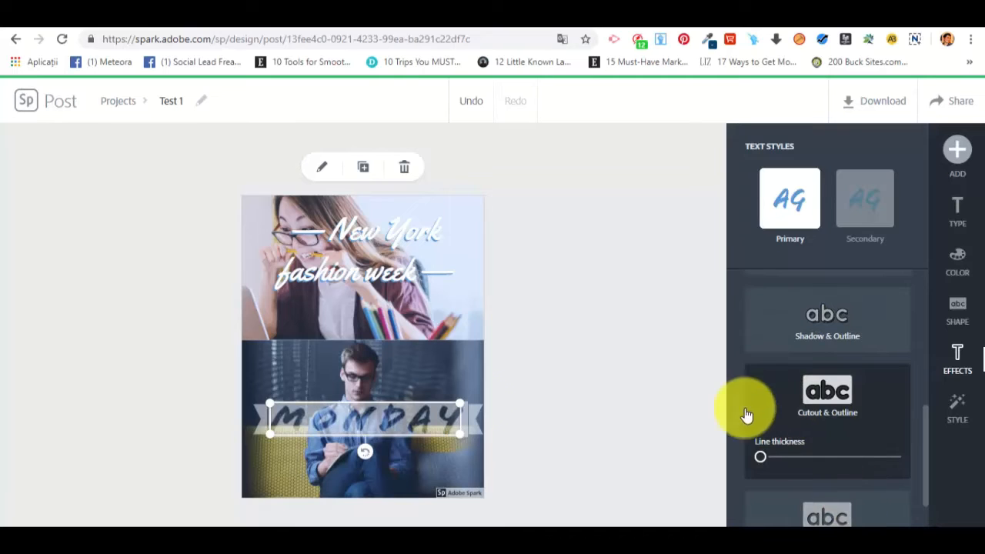
{"action": "scroll", "coordinate": [812, 457], "scroll_direction": "down", "scroll_amount": 1}
{"action": "mouse_move", "coordinate": [772, 416]}
{"action": "left_mouse_down"}
{"action": "mouse_move", "coordinate": [796, 413]}
{"action": "mouse_move", "coordinate": [824, 430]}
{"action": "mouse_move", "coordinate": [786, 429]}
{"action": "mouse_move", "coordinate": [815, 420]}
{"action": "mouse_move", "coordinate": [785, 412]}
{"action": "left_mouse_up"}
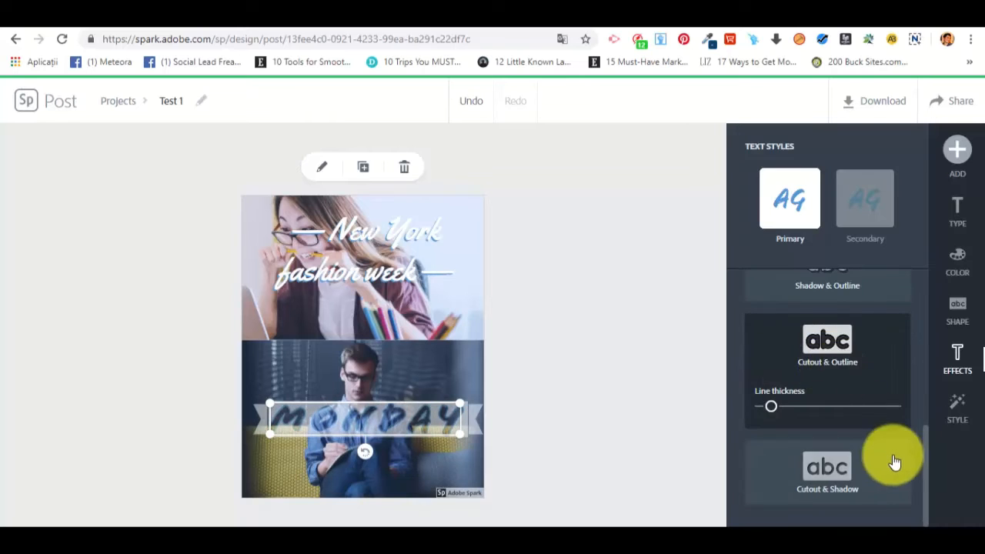
{"action": "scroll", "coordinate": [852, 365], "scroll_direction": "up", "scroll_amount": 6}
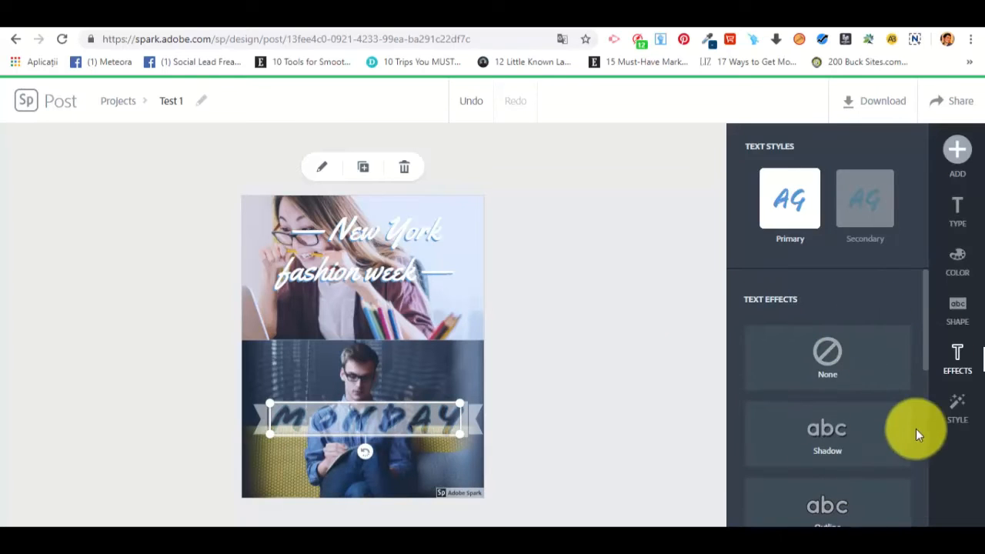
Apply a suggested style with sketch lettering and a rectangular backing to the "Monday" text, and check its primary and secondary effects.
{"action": "left_click", "coordinate": [958, 408]}
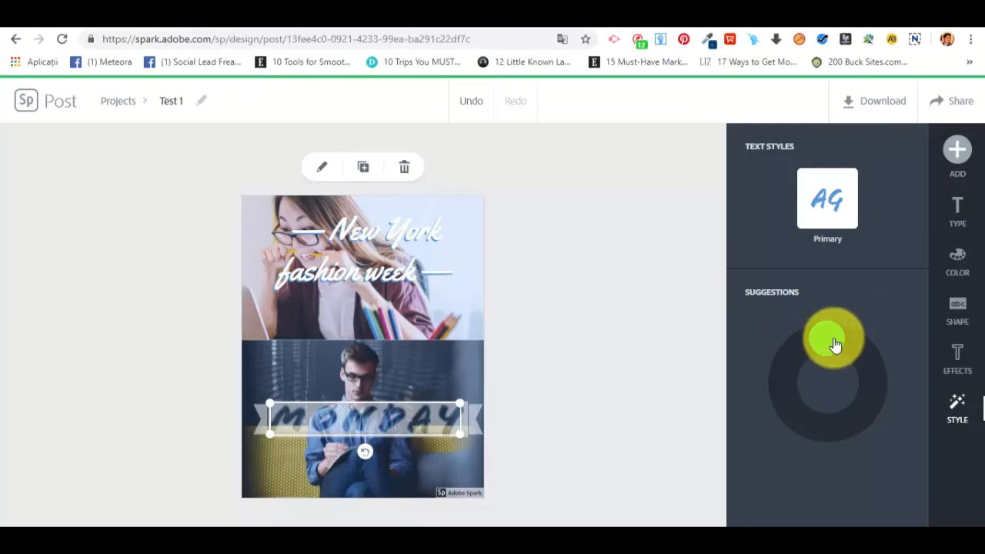
{"action": "left_click_drag", "start_coordinate": [830, 341], "coordinate": [808, 388]}
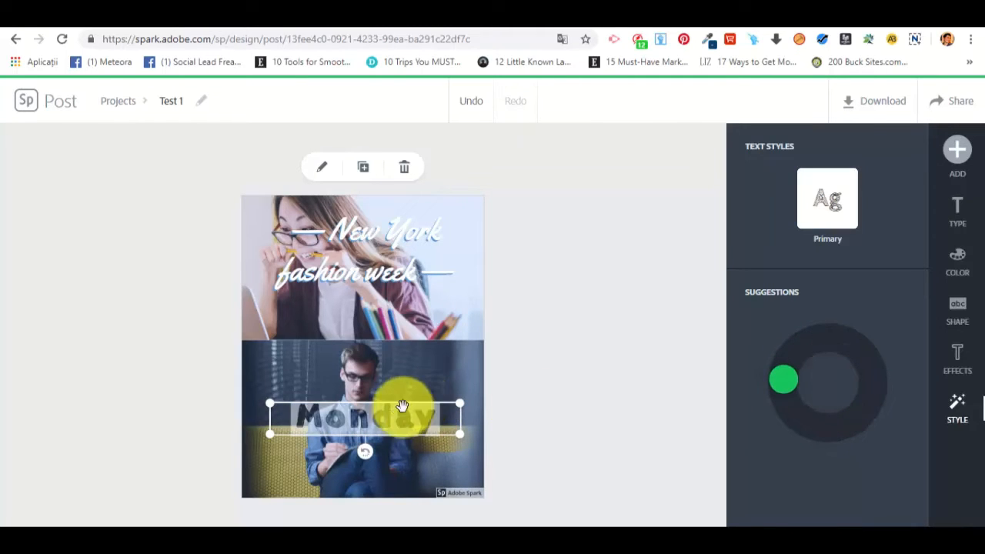
{"action": "left_click", "coordinate": [958, 358]}
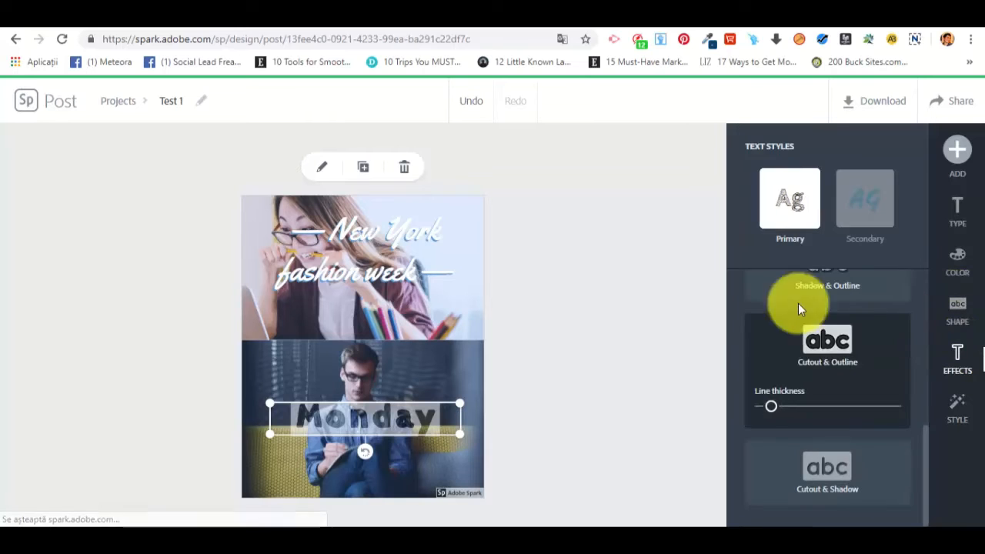
{"action": "scroll", "coordinate": [827, 249], "scroll_direction": "up", "scroll_amount": 2}
{"action": "left_click", "coordinate": [854, 206]}
{"action": "left_click", "coordinate": [785, 194]}
{"action": "scroll", "coordinate": [875, 357], "scroll_direction": "up", "scroll_amount": 3}
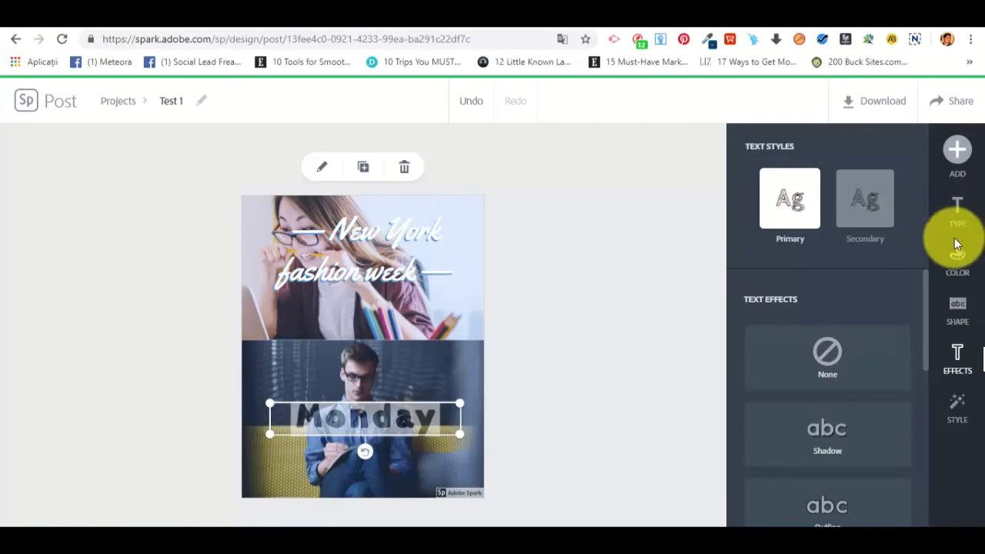
Try several suggested color pairs on the "Monday" text and apply the light blue and white one.
{"action": "left_click", "coordinate": [959, 261]}
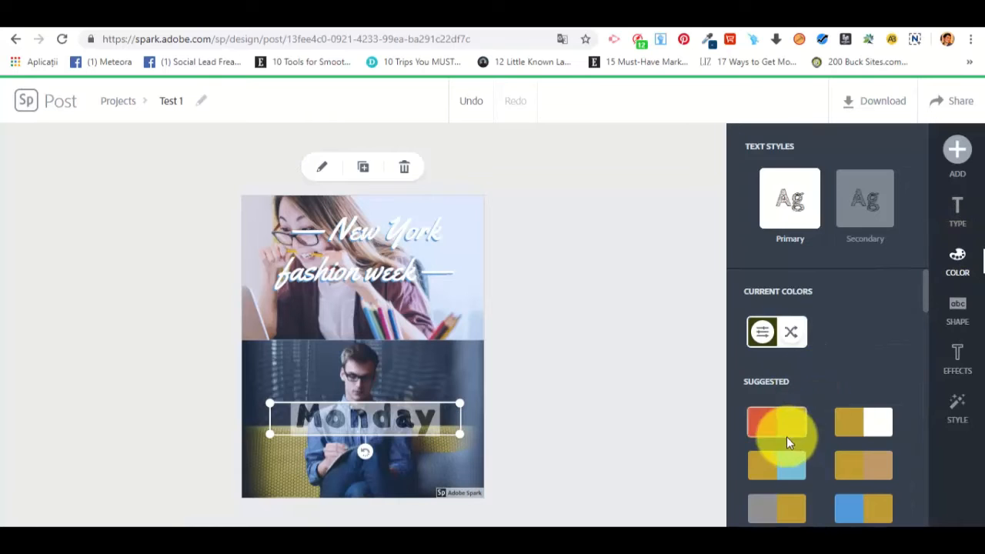
{"action": "left_click", "coordinate": [795, 466]}
{"action": "scroll", "coordinate": [783, 439], "scroll_direction": "down", "scroll_amount": 2}
{"action": "left_click", "coordinate": [797, 416]}
{"action": "left_click", "coordinate": [876, 408]}
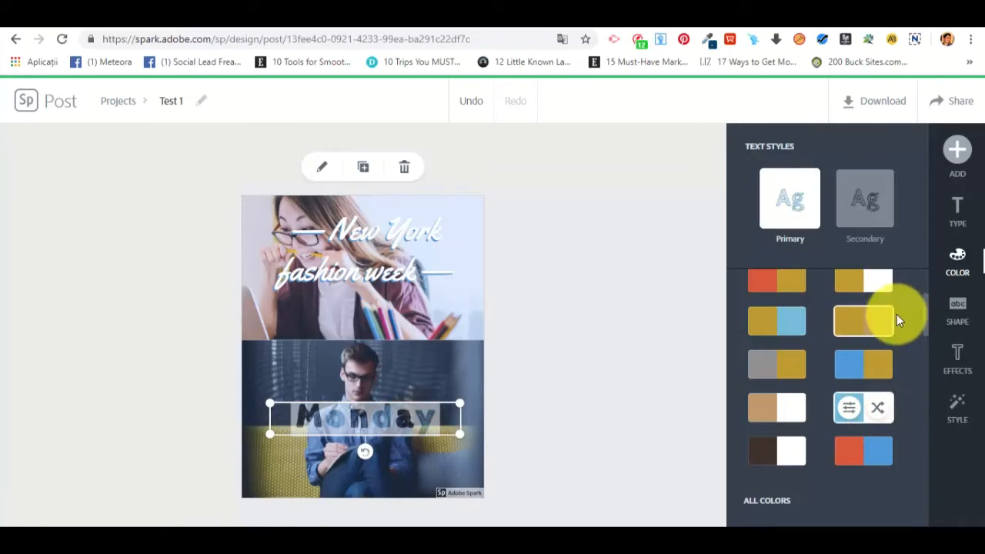
{"action": "scroll", "coordinate": [847, 343], "scroll_direction": "up", "scroll_amount": 2}
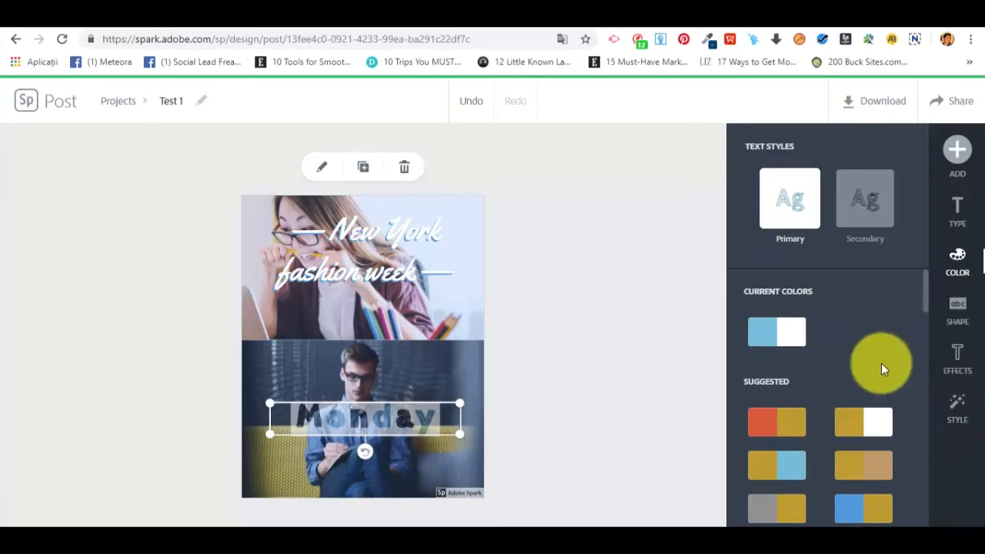
{"action": "left_click", "coordinate": [957, 355]}
{"action": "scroll", "coordinate": [881, 385], "scroll_direction": "up", "scroll_amount": 2}
{"action": "scroll", "coordinate": [885, 410], "scroll_direction": "up", "scroll_amount": 3}
{"action": "left_click", "coordinate": [959, 312]}
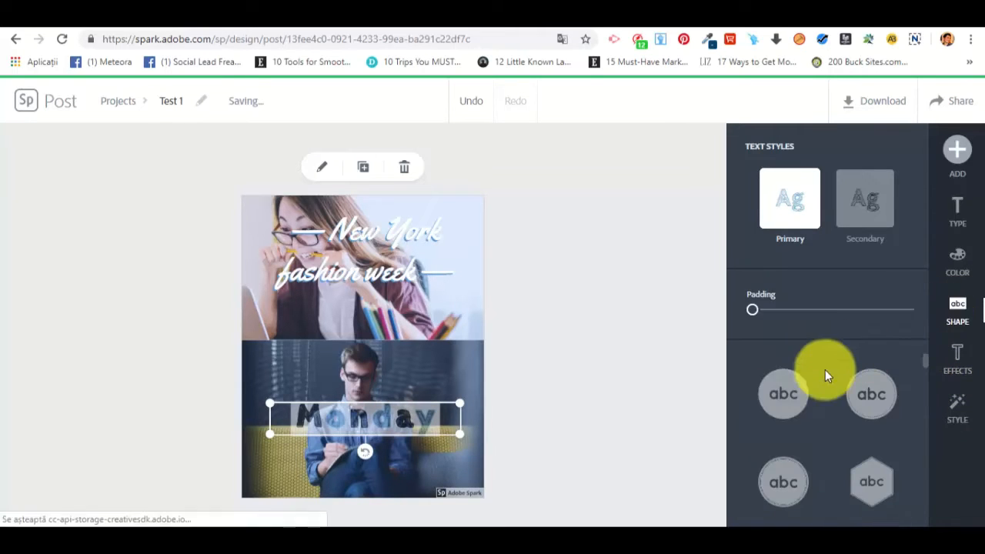
Raise the "Monday" text's opacity to the maximum, move the text down near the poster's lower edge and deselect it.
{"action": "left_click", "coordinate": [950, 218]}
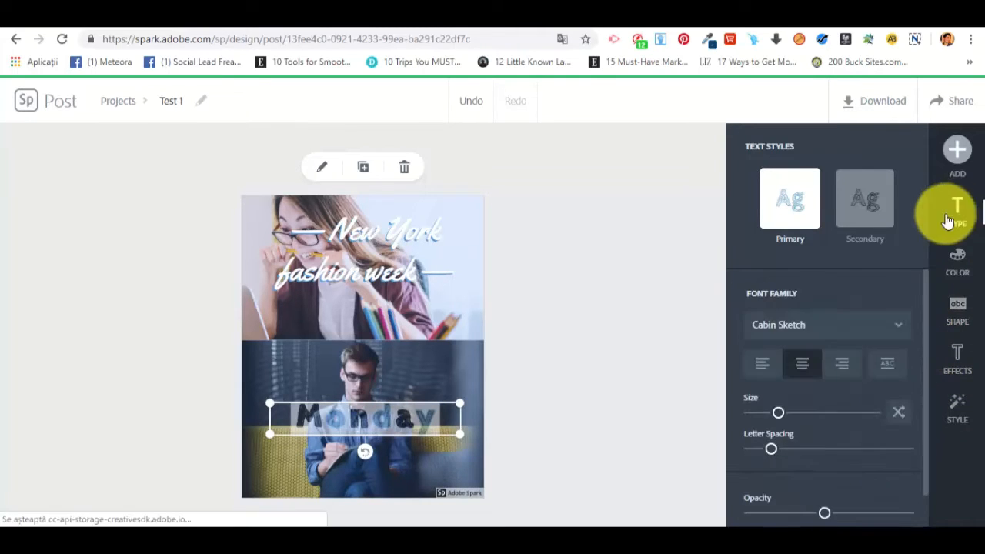
{"action": "scroll", "coordinate": [792, 407], "scroll_direction": "down", "scroll_amount": 2}
{"action": "left_click_drag", "start_coordinate": [826, 471], "coordinate": [911, 477]}
{"action": "left_click_drag", "start_coordinate": [403, 413], "coordinate": [403, 466]}
{"action": "left_click", "coordinate": [579, 462]}
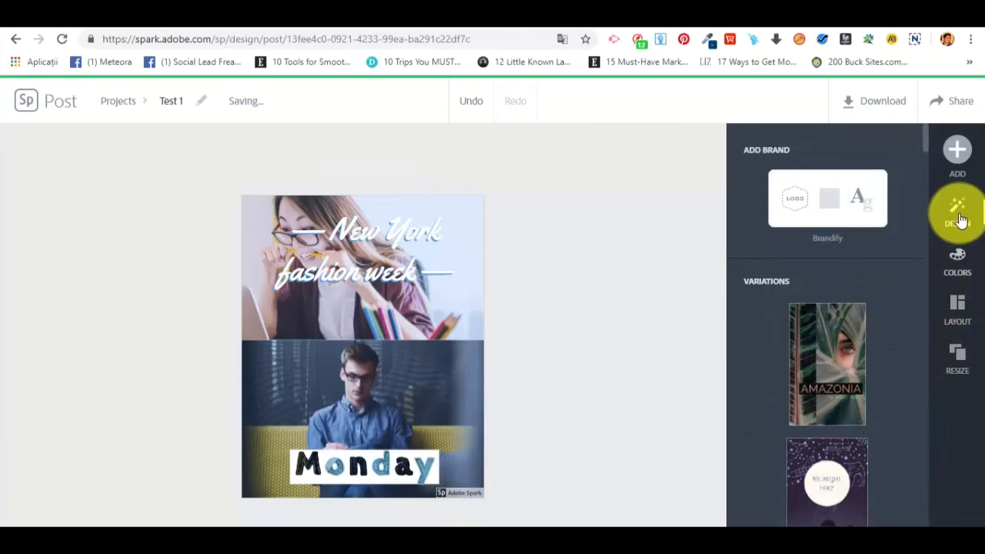
Search the icons for "arrow", add the curved left-pointing arrow and move it beside the seated man's head.
{"action": "left_click", "coordinate": [953, 157]}
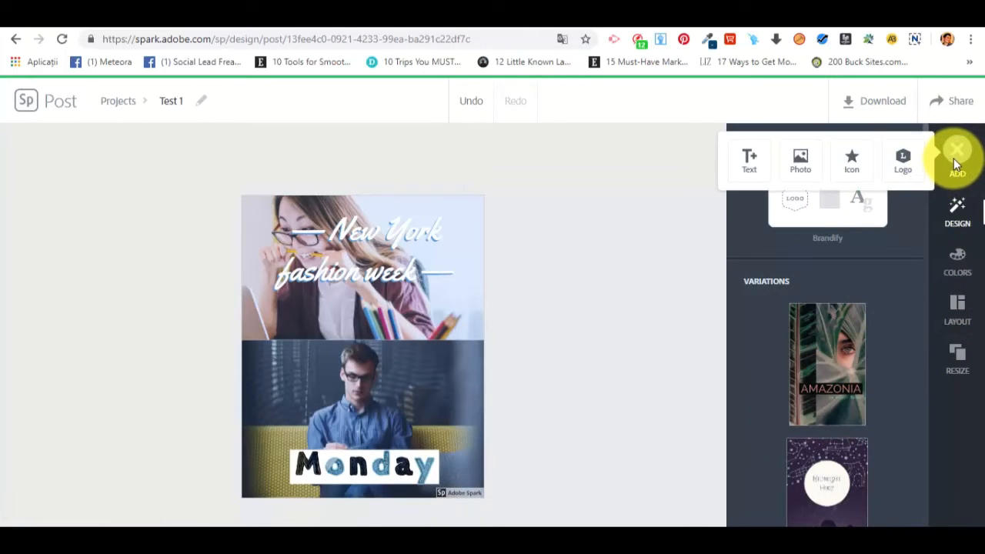
{"action": "left_click", "coordinate": [854, 158]}
{"action": "left_click", "coordinate": [861, 222]}
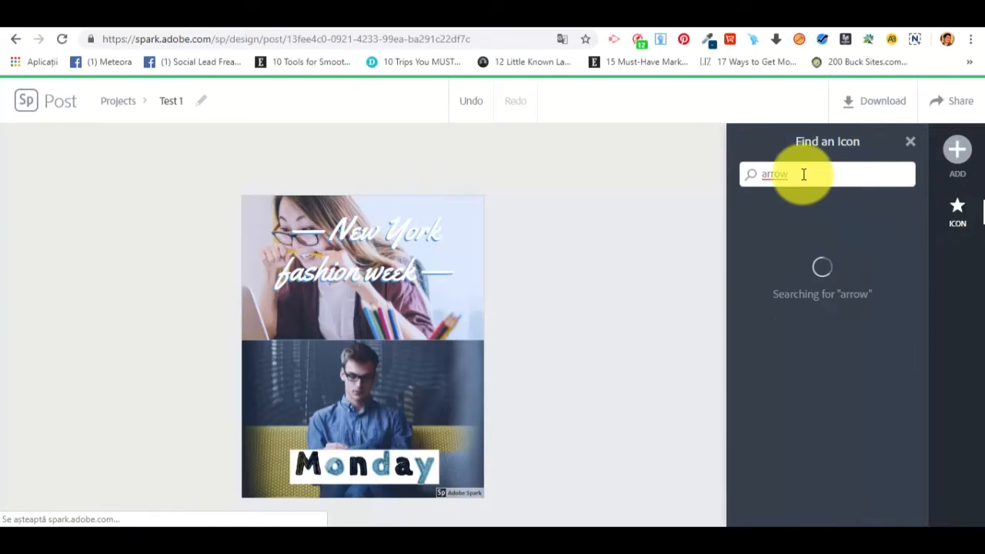
{"action": "double_click", "coordinate": [768, 167]}
{"action": "key", "text": "BackSpace"}
{"action": "scroll", "coordinate": [896, 414], "scroll_direction": "down", "scroll_amount": 1}
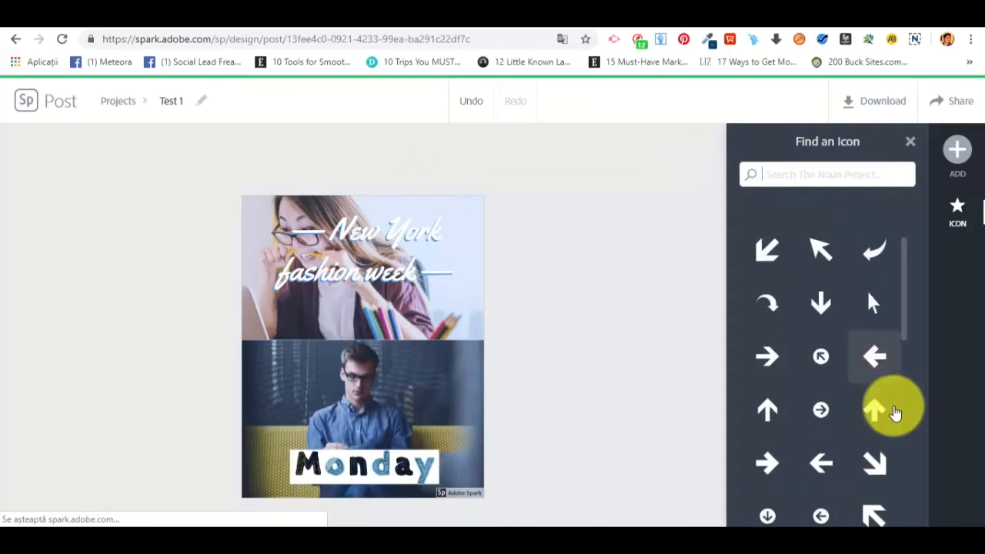
{"action": "scroll", "coordinate": [893, 404], "scroll_direction": "down", "scroll_amount": 2}
{"action": "scroll", "coordinate": [878, 377], "scroll_direction": "up", "scroll_amount": 3}
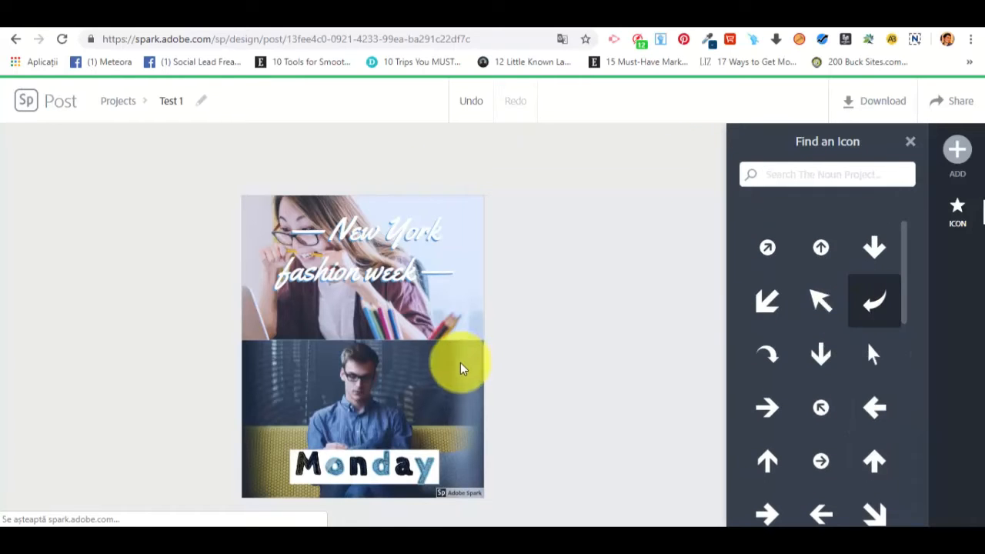
{"action": "left_click", "coordinate": [870, 301]}
{"action": "left_click_drag", "start_coordinate": [385, 400], "coordinate": [450, 354]}
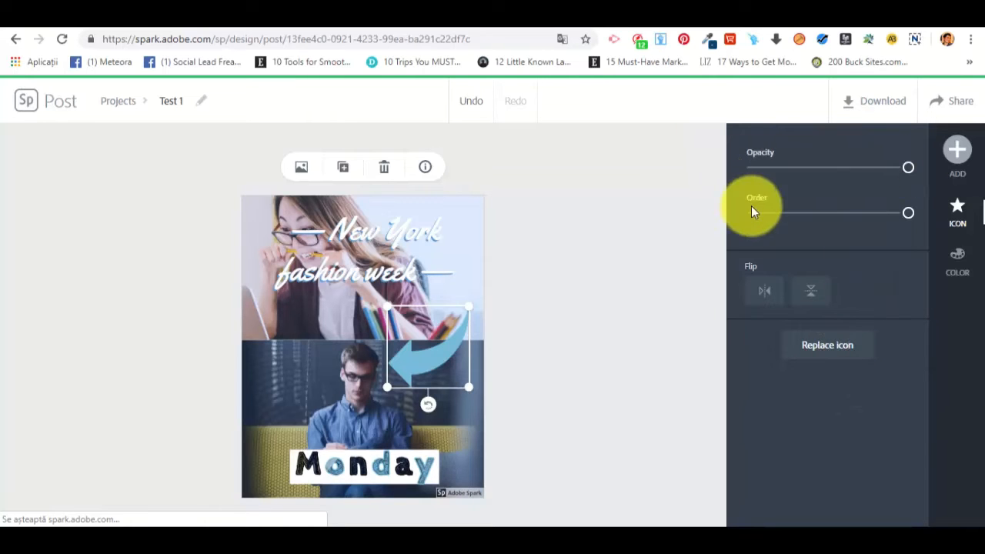
Recolor the curved arrow icon dark magenta from the full color palette and deselect it.
{"action": "left_click", "coordinate": [959, 273]}
{"action": "left_click", "coordinate": [762, 265]}
{"action": "left_click", "coordinate": [799, 277]}
{"action": "left_click", "coordinate": [860, 509]}
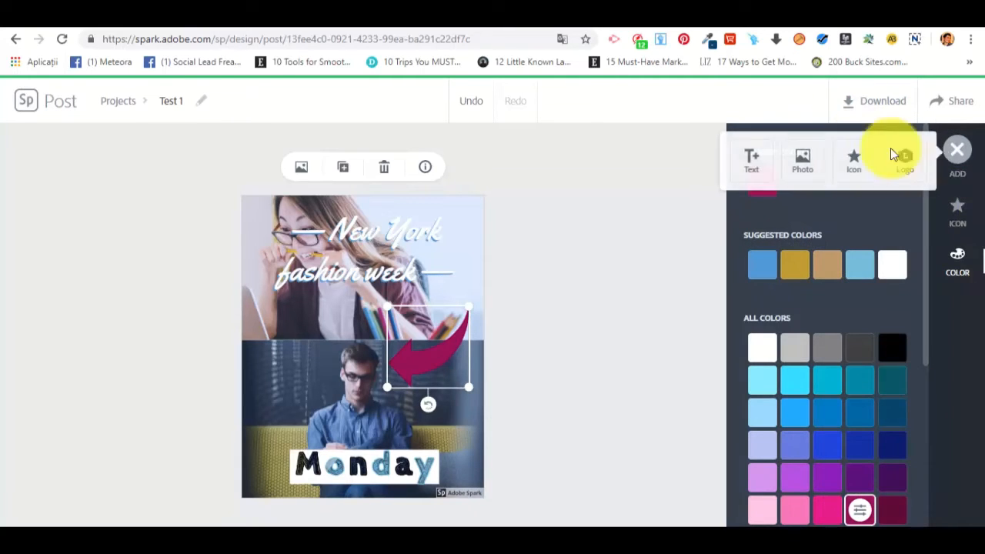
{"action": "left_click", "coordinate": [961, 151]}
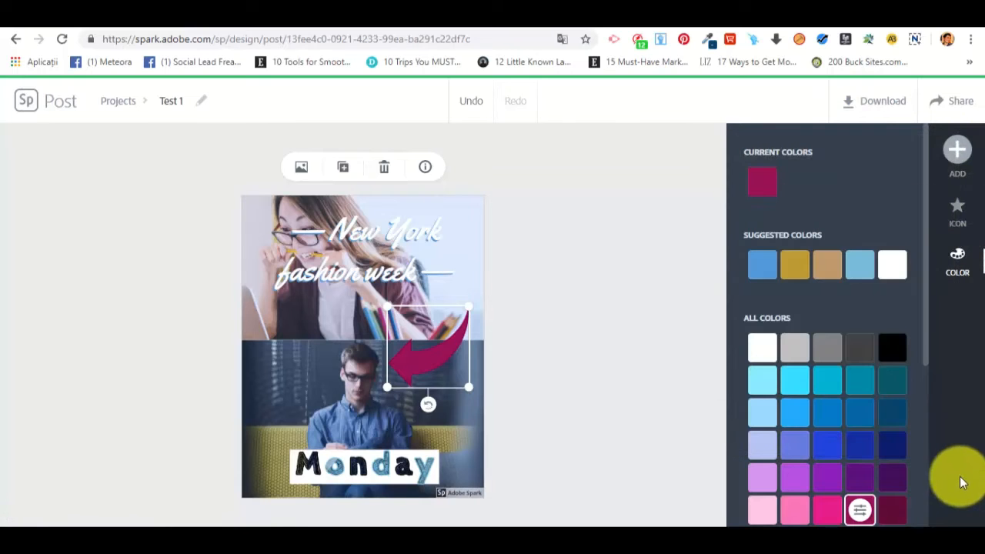
{"action": "left_click_drag", "start_coordinate": [927, 295], "coordinate": [926, 365]}
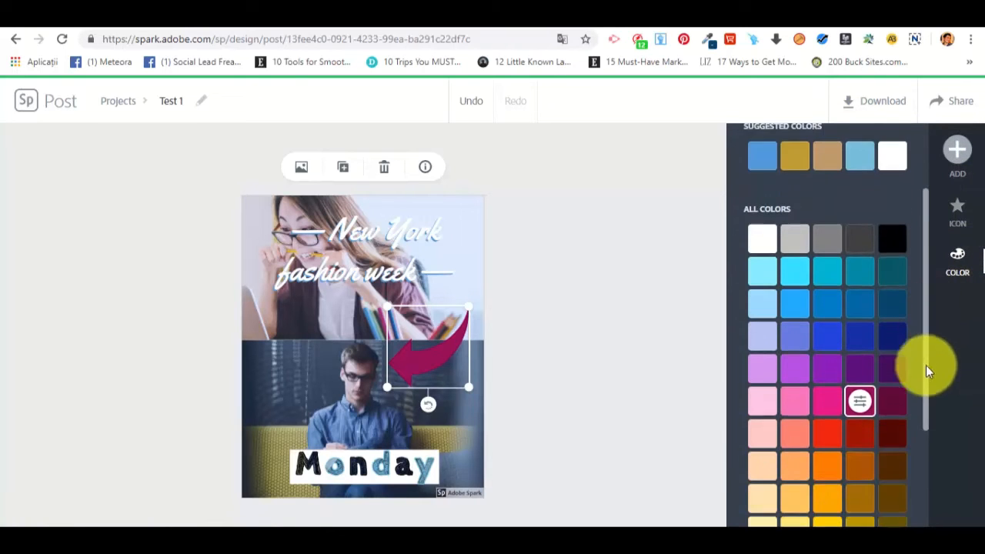
{"action": "left_click", "coordinate": [479, 224]}
{"action": "left_click", "coordinate": [611, 378]}
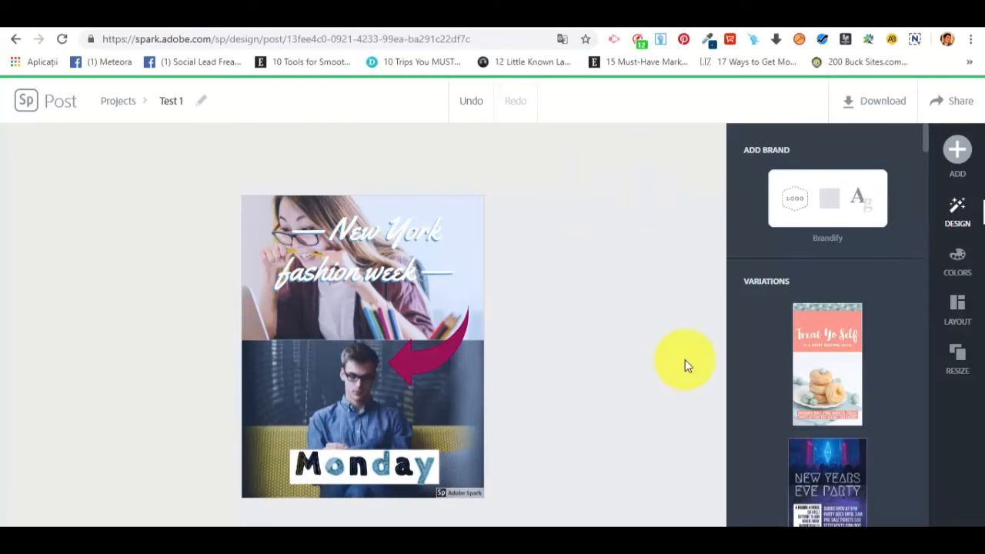
Examine the layout's border and cell spacing settings and browse the available color palettes for the post.
{"action": "left_click", "coordinate": [959, 320]}
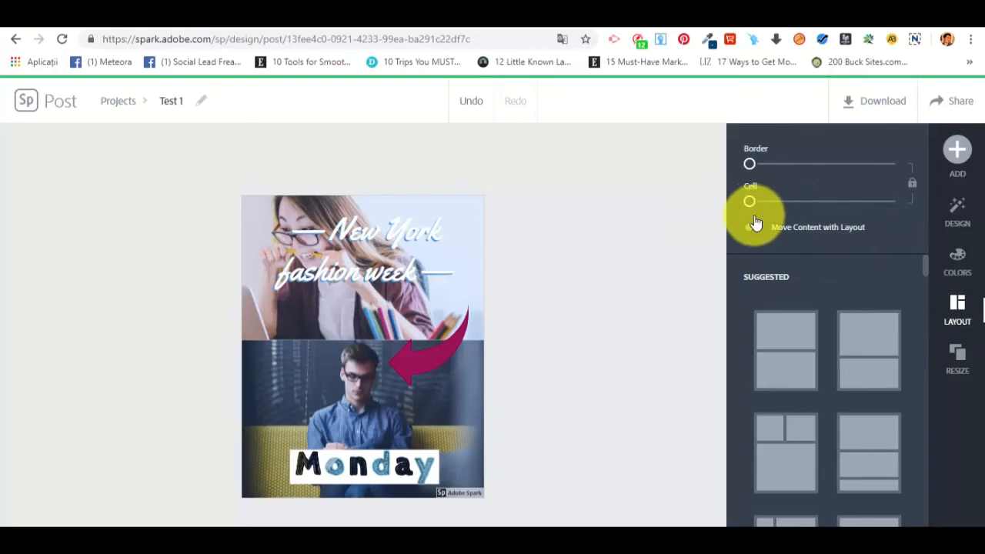
{"action": "left_click_drag", "start_coordinate": [758, 167], "coordinate": [733, 194]}
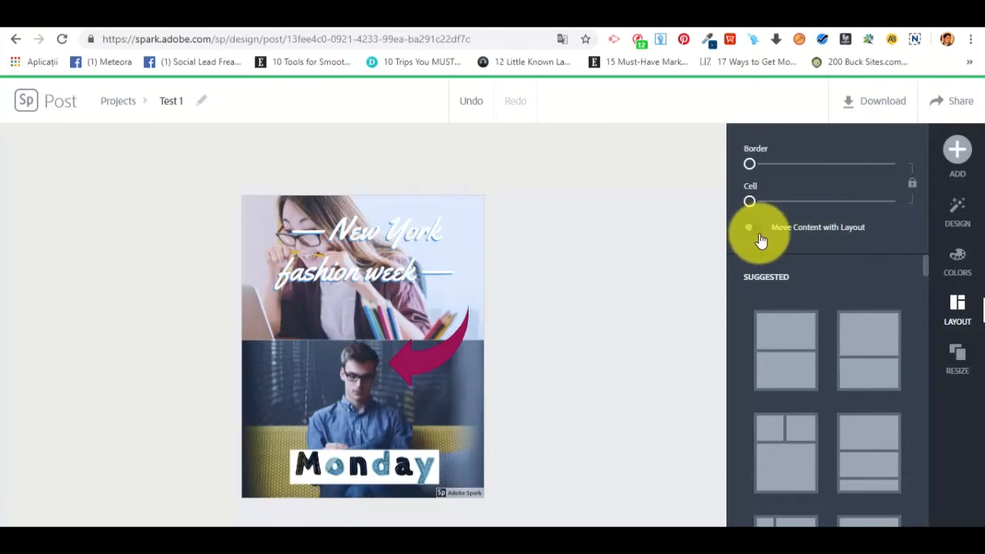
{"action": "left_click", "coordinate": [959, 271]}
{"action": "scroll", "coordinate": [808, 239], "scroll_direction": "down", "scroll_amount": 3}
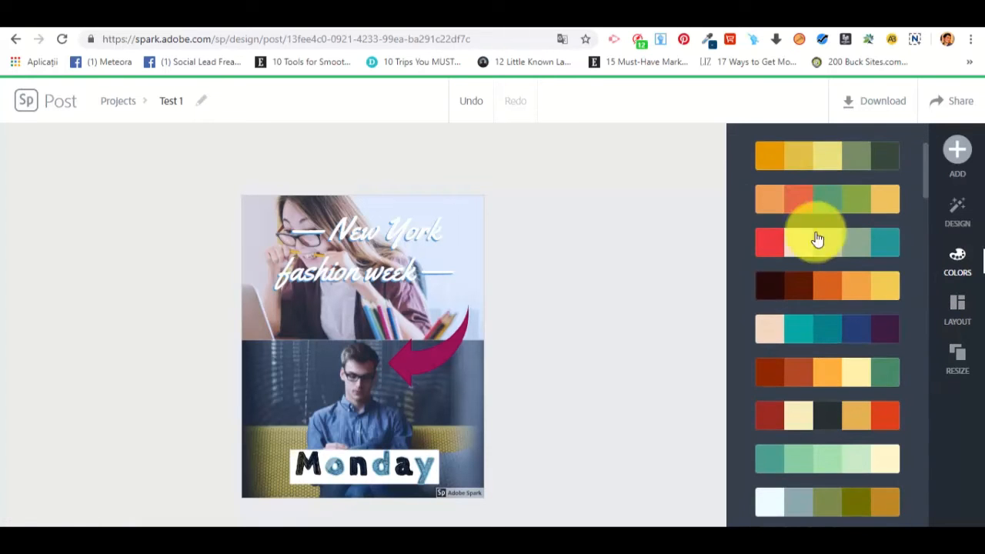
{"action": "scroll", "coordinate": [812, 291], "scroll_direction": "down", "scroll_amount": 10}
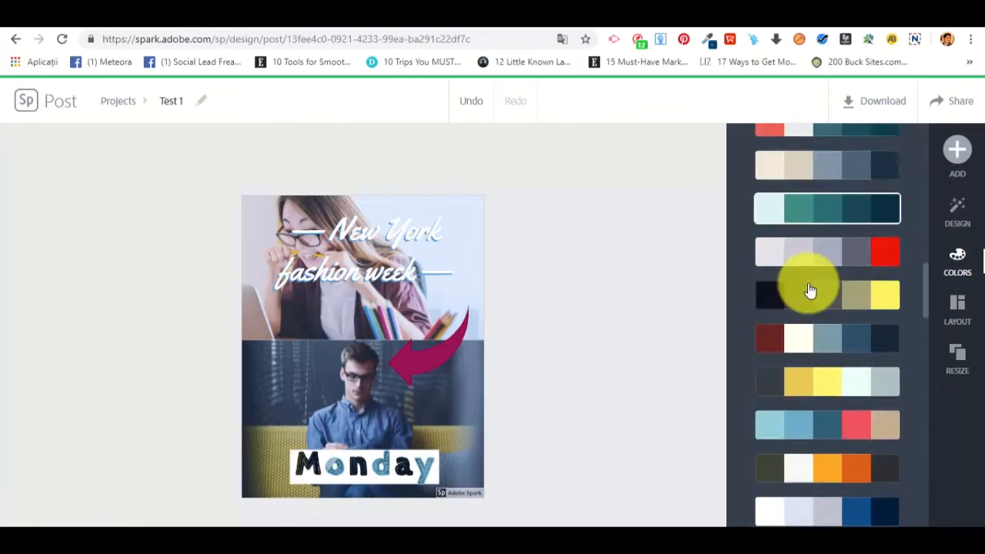
{"action": "scroll", "coordinate": [893, 408], "scroll_direction": "down", "scroll_amount": 8}
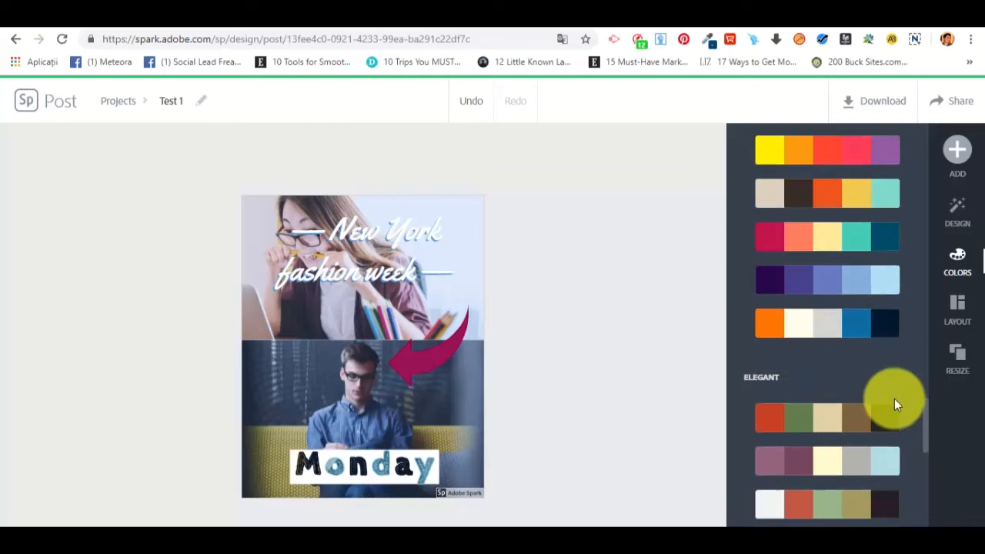
Browse the available resize formats, including custom size, social post, print and standard sizes.
{"action": "left_click", "coordinate": [958, 360]}
{"action": "scroll", "coordinate": [891, 329], "scroll_direction": "down", "scroll_amount": 4}
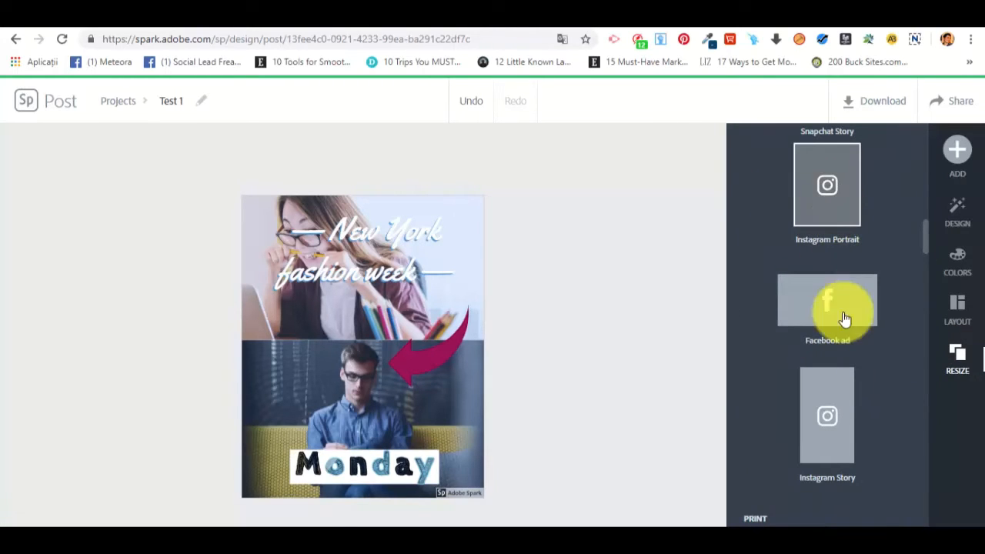
{"action": "scroll", "coordinate": [818, 254], "scroll_direction": "down", "scroll_amount": 4}
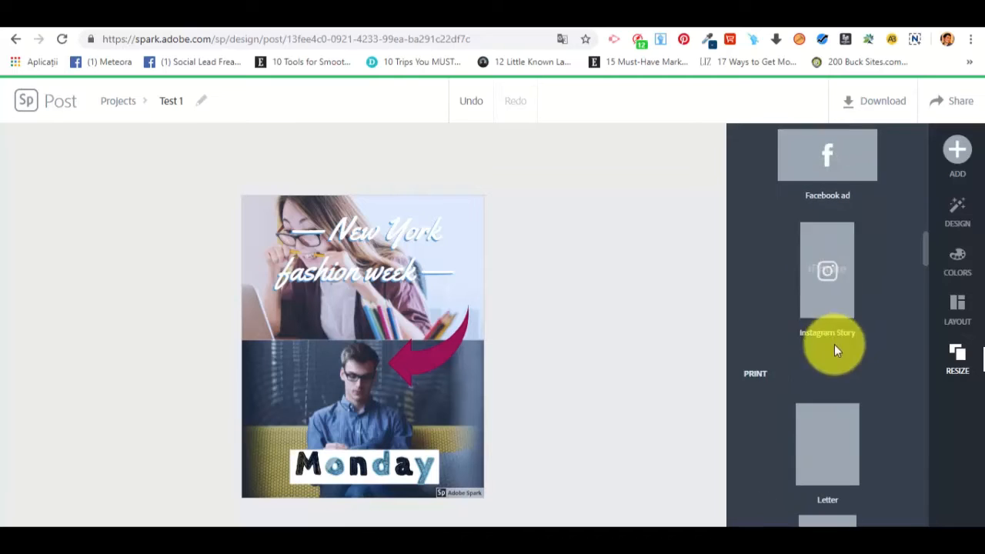
{"action": "scroll", "coordinate": [859, 436], "scroll_direction": "down", "scroll_amount": 10}
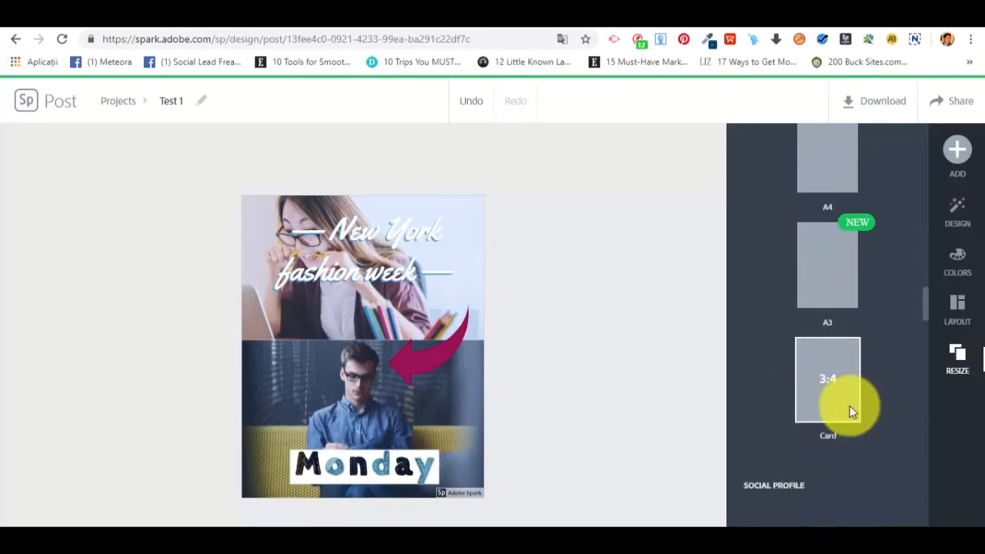
{"action": "scroll", "coordinate": [844, 405], "scroll_direction": "down", "scroll_amount": 8}
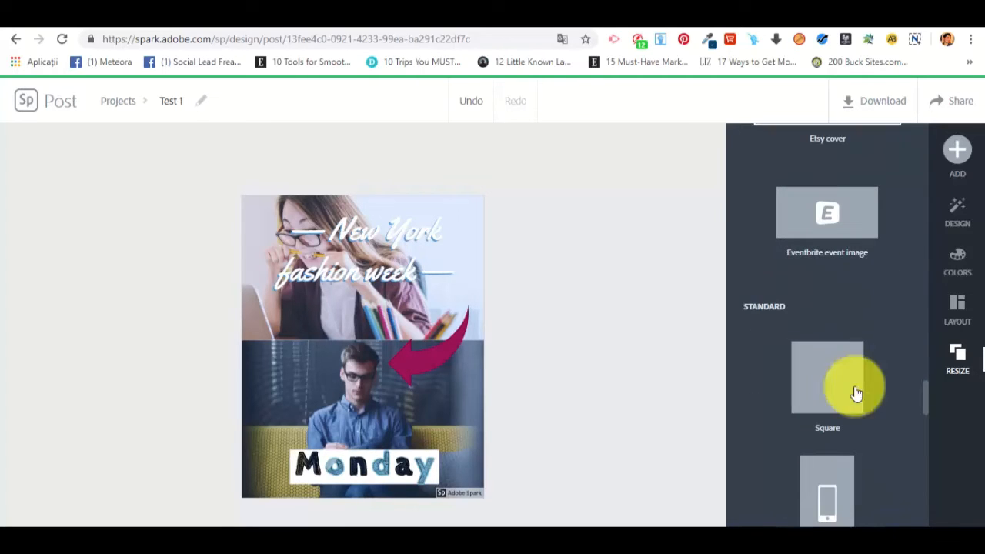
{"action": "left_click_drag", "start_coordinate": [927, 404], "coordinate": [855, 114]}
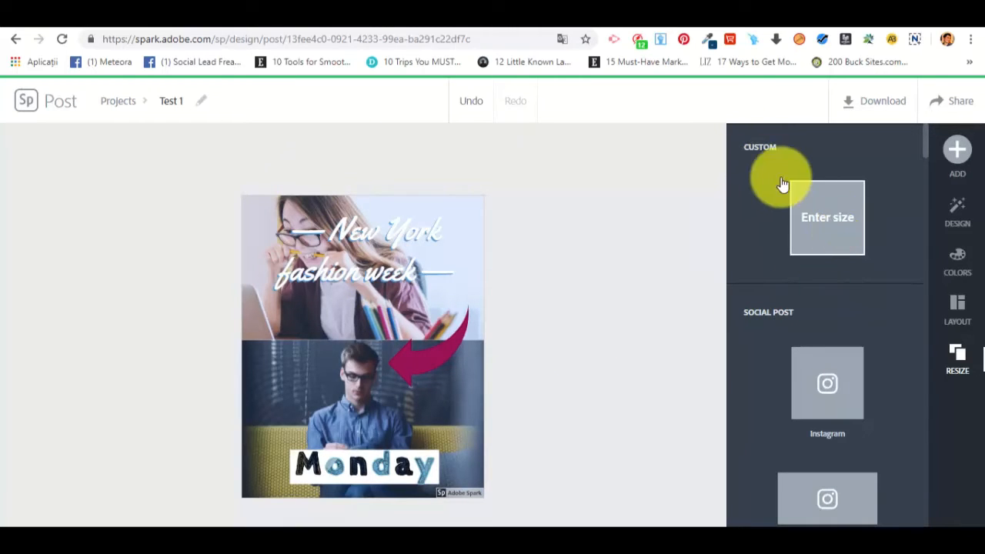
{"action": "scroll", "coordinate": [843, 285], "scroll_direction": "down", "scroll_amount": 3}
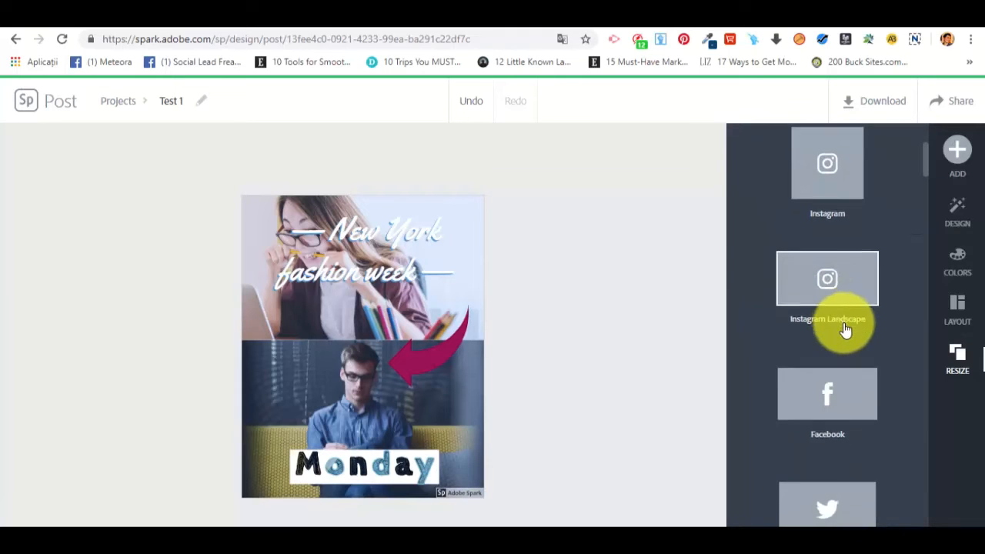
{"action": "scroll", "coordinate": [845, 329], "scroll_direction": "down", "scroll_amount": 4}
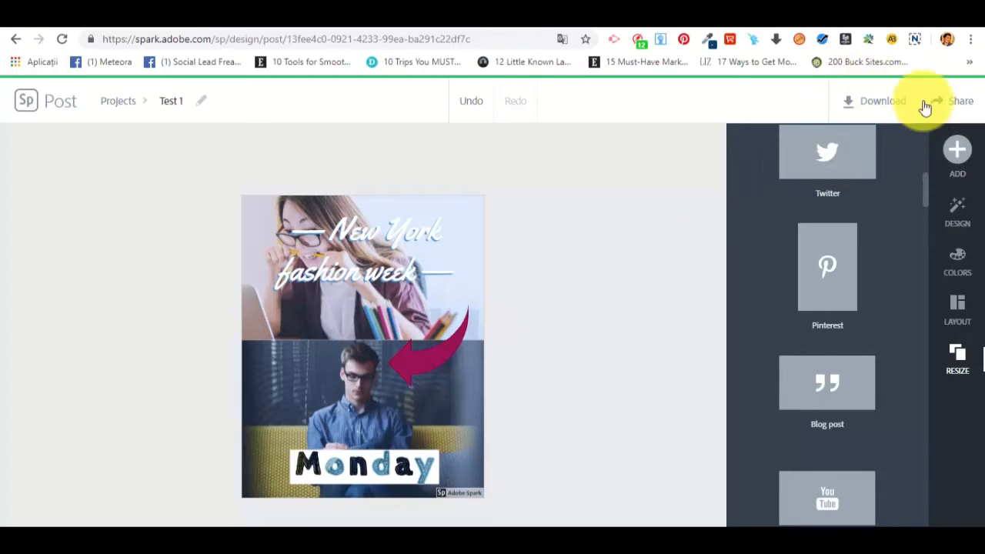
Download the post as an image and check the downloaded file from its folder.
{"action": "left_click", "coordinate": [867, 108]}
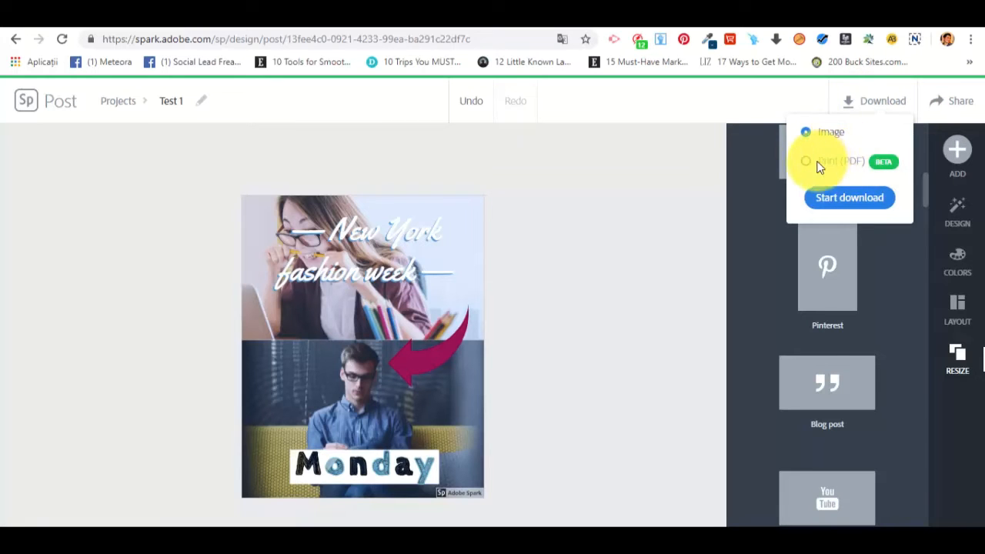
{"action": "left_click", "coordinate": [849, 198]}
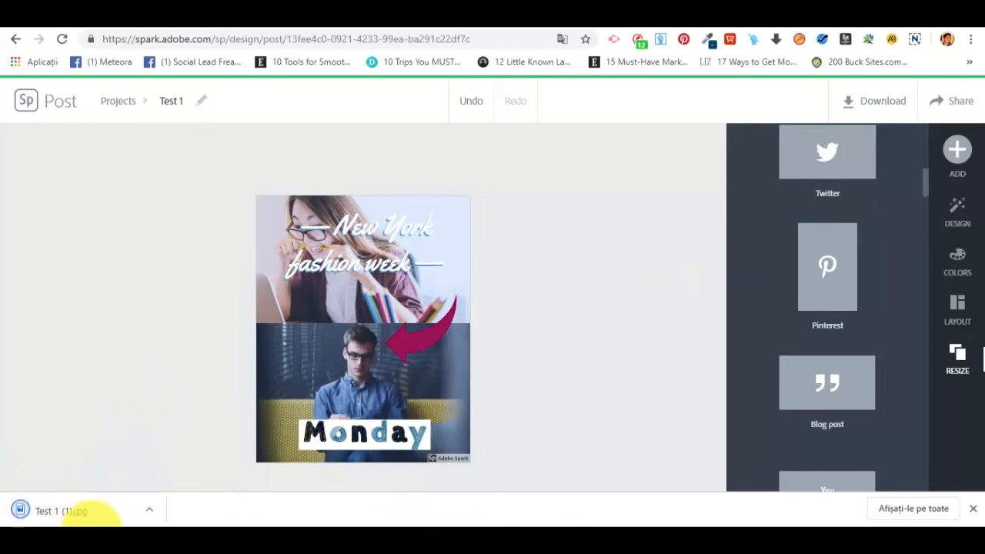
{"action": "left_click", "coordinate": [150, 512]}
{"action": "left_click", "coordinate": [192, 465]}
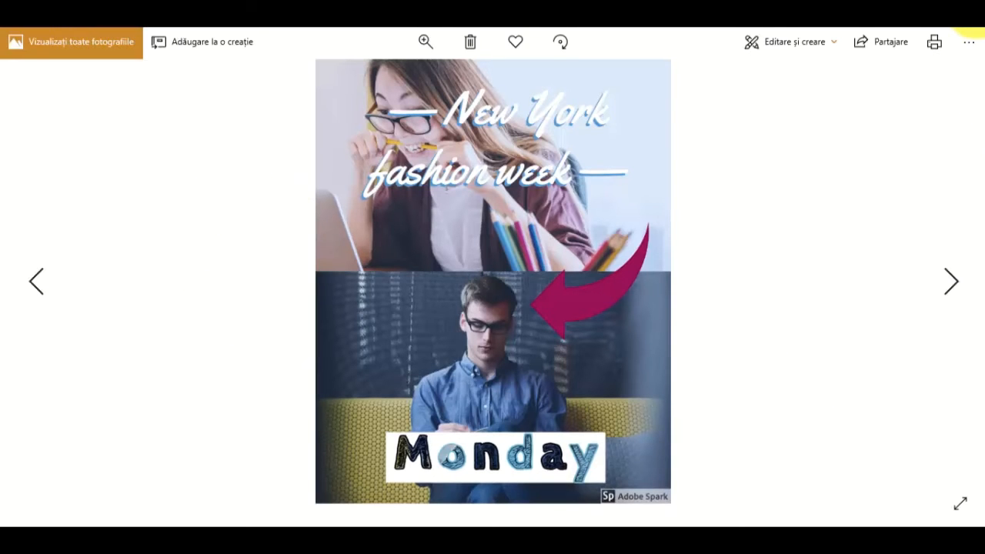
{"action": "left_click", "coordinate": [970, 11]}
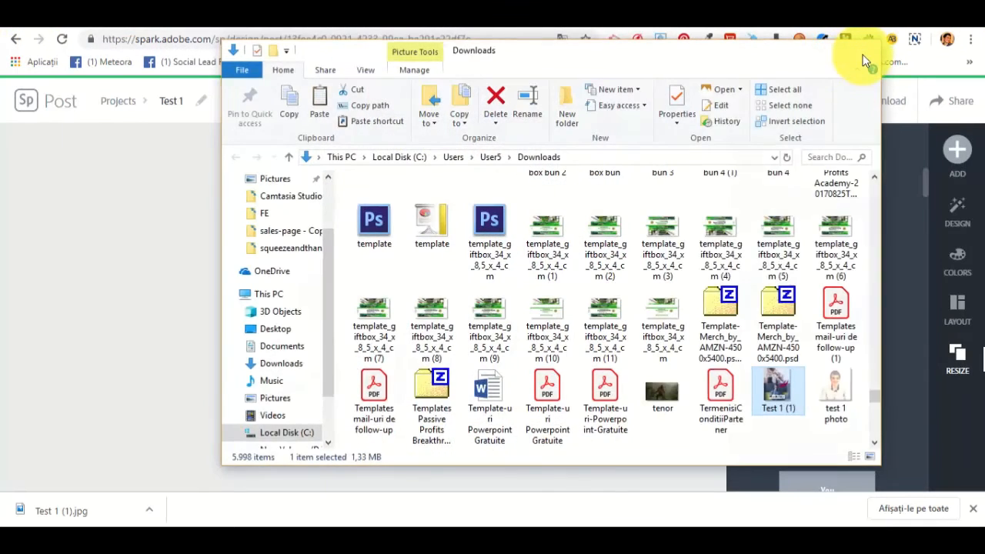
{"action": "left_click", "coordinate": [864, 54]}
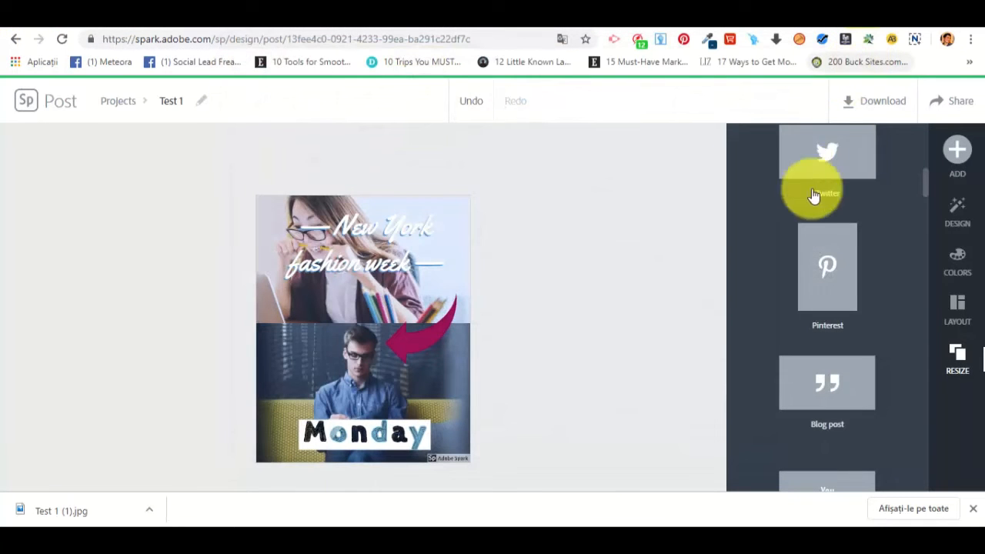
Review the options for sharing the post and close them.
{"action": "left_click", "coordinate": [953, 102]}
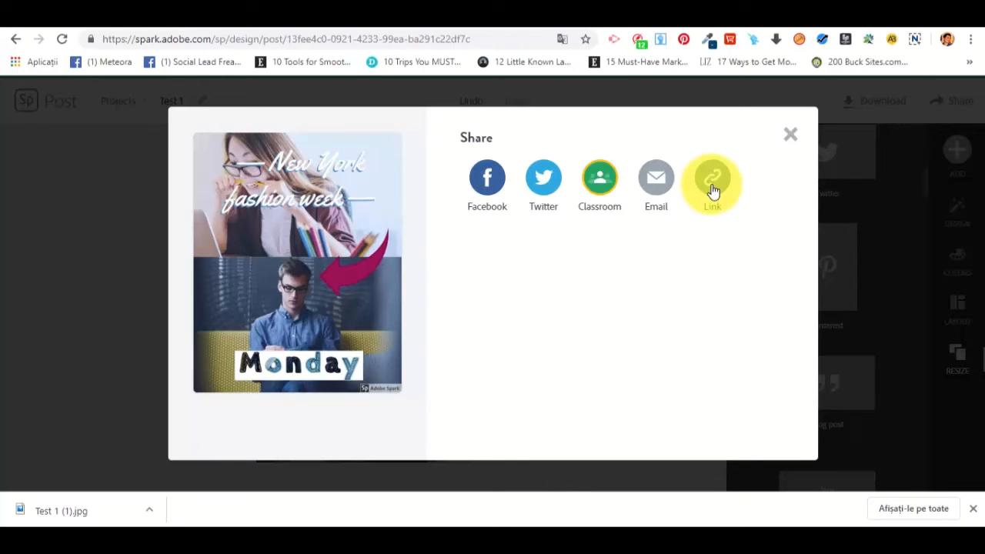
{"action": "left_click", "coordinate": [792, 139]}
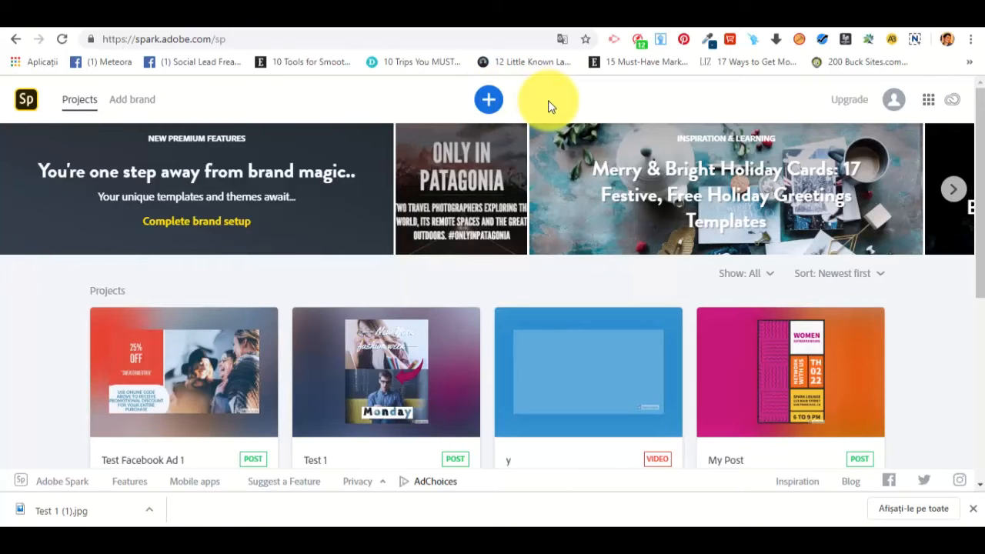
Start a new graphic project from the Facebook Ad template with the 25% off design in the Ads category.
{"action": "left_click", "coordinate": [490, 102]}
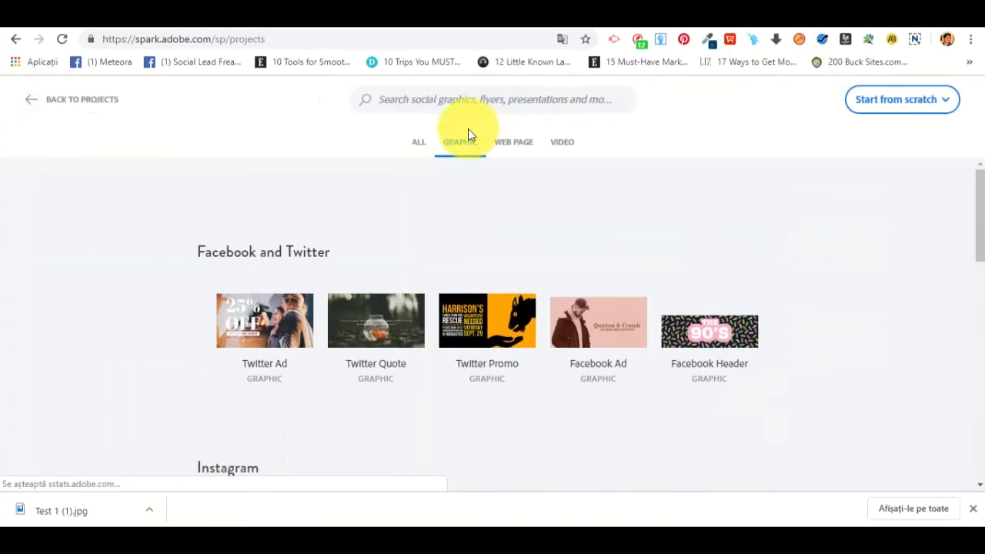
{"action": "scroll", "coordinate": [397, 241], "scroll_direction": "down", "scroll_amount": 6}
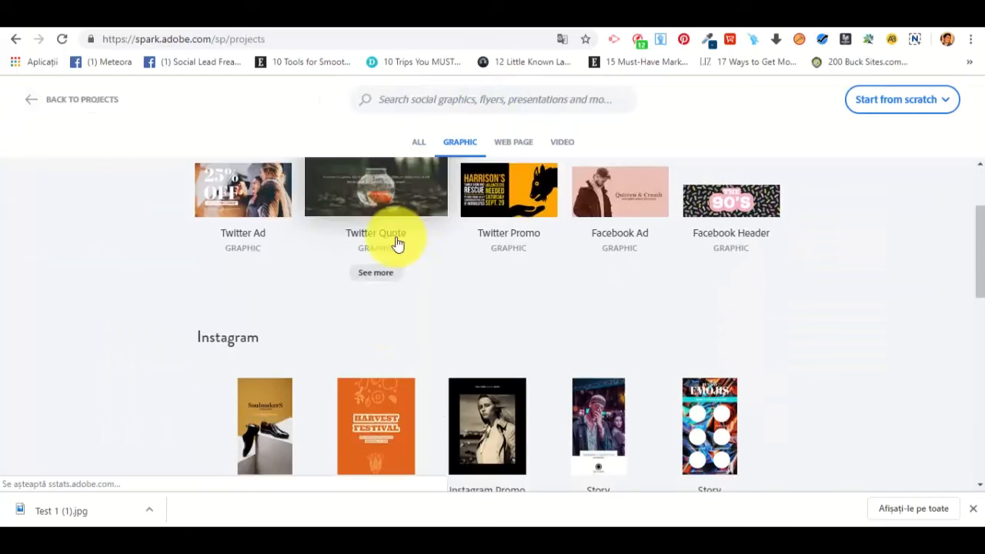
{"action": "scroll", "coordinate": [398, 248], "scroll_direction": "down", "scroll_amount": 5}
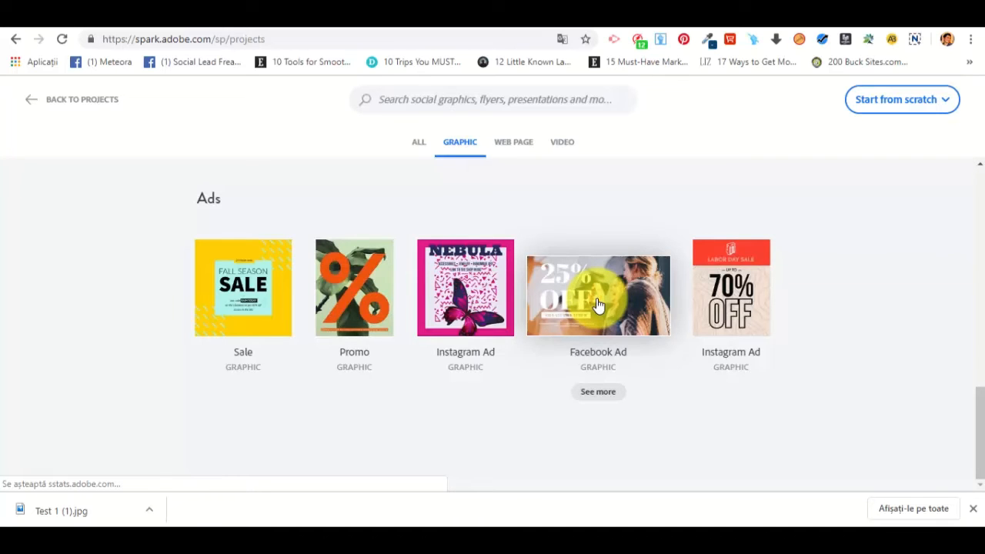
{"action": "left_click", "coordinate": [599, 305]}
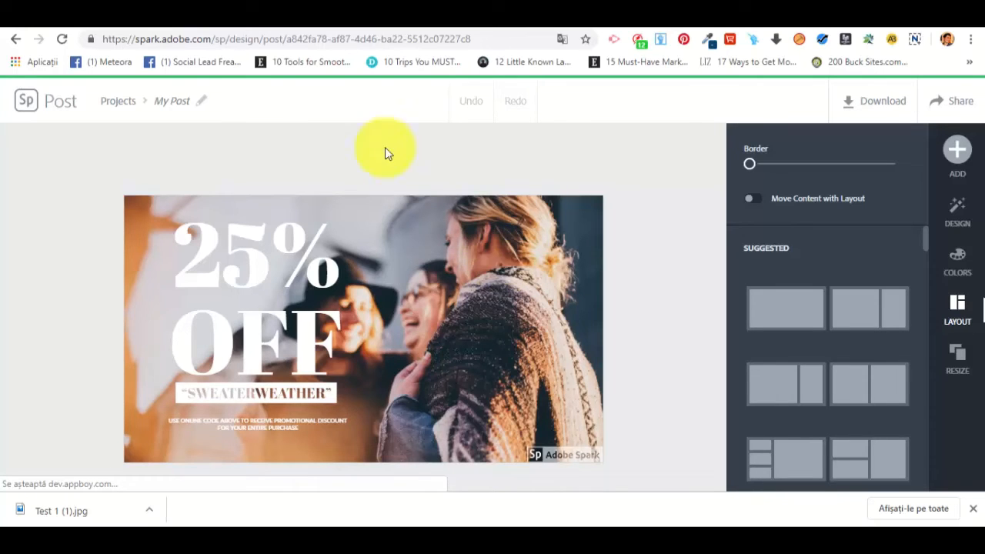
Rename the new project "Facebook Ad Template".
{"action": "left_click", "coordinate": [192, 99]}
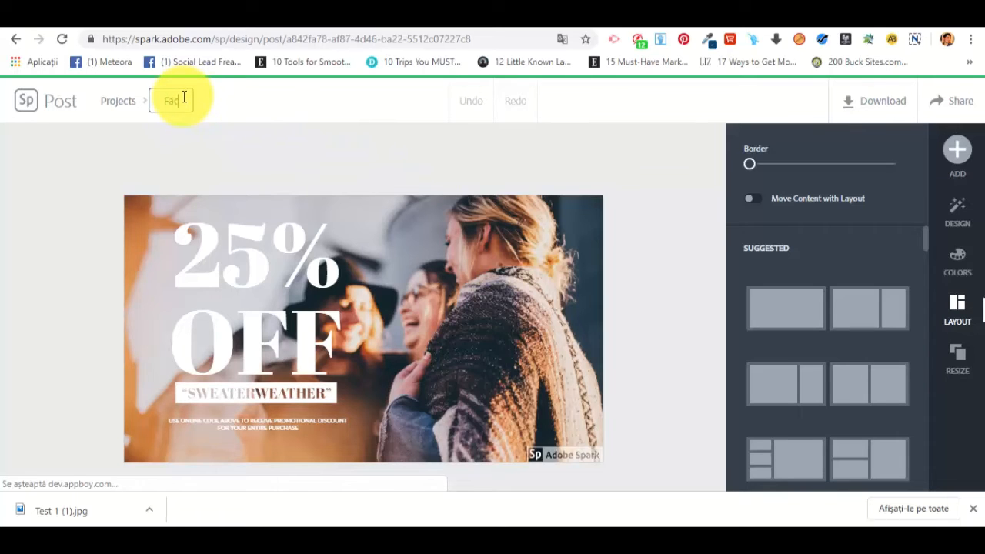
{"action": "type", "text": "Facebook Ad Template"}
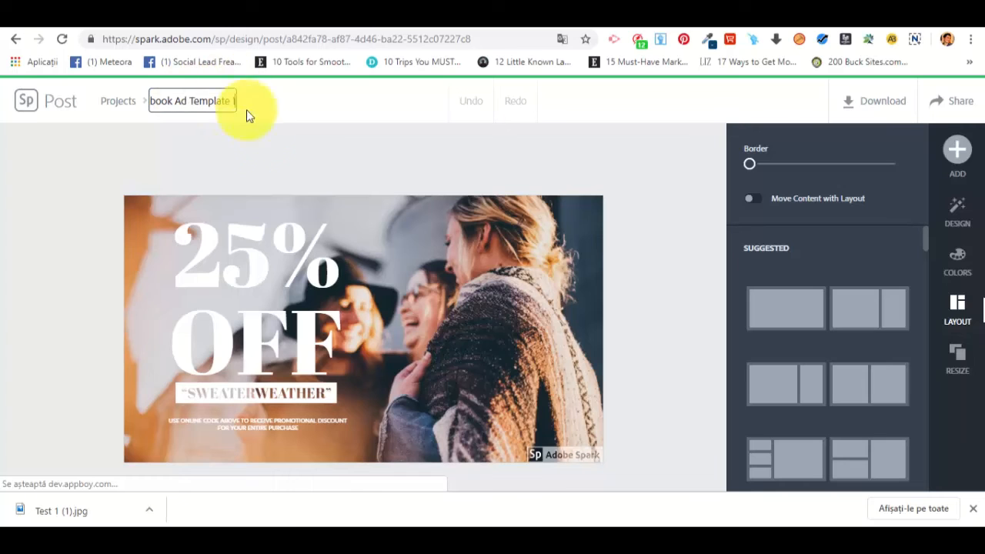
{"action": "left_click", "coordinate": [301, 175]}
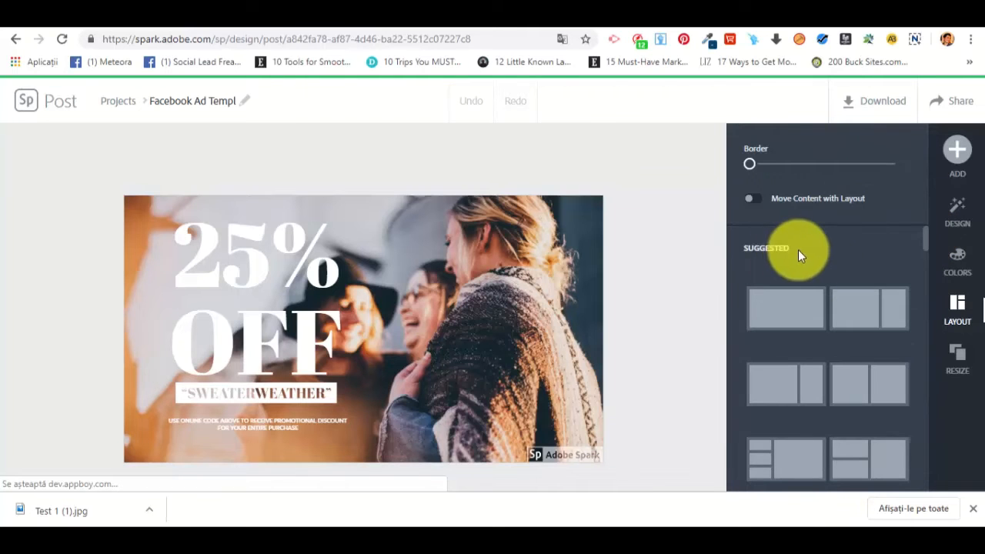
Review the suggested, banner and grid layouts available for the ad.
{"action": "scroll", "coordinate": [799, 249], "scroll_direction": "down", "scroll_amount": 2}
{"action": "scroll", "coordinate": [770, 315], "scroll_direction": "down", "scroll_amount": 4}
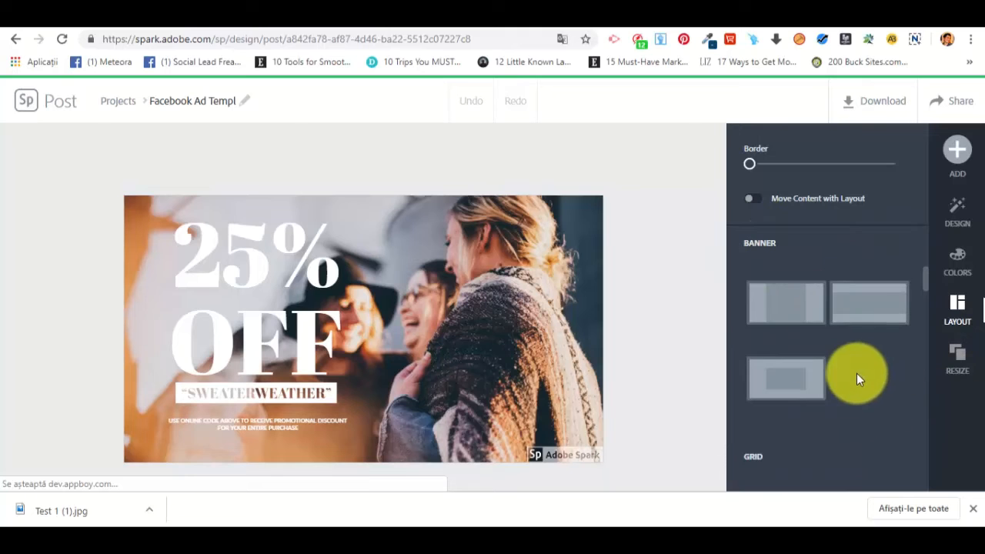
{"action": "scroll", "coordinate": [856, 373], "scroll_direction": "down", "scroll_amount": 3}
{"action": "scroll", "coordinate": [801, 273], "scroll_direction": "down", "scroll_amount": 2}
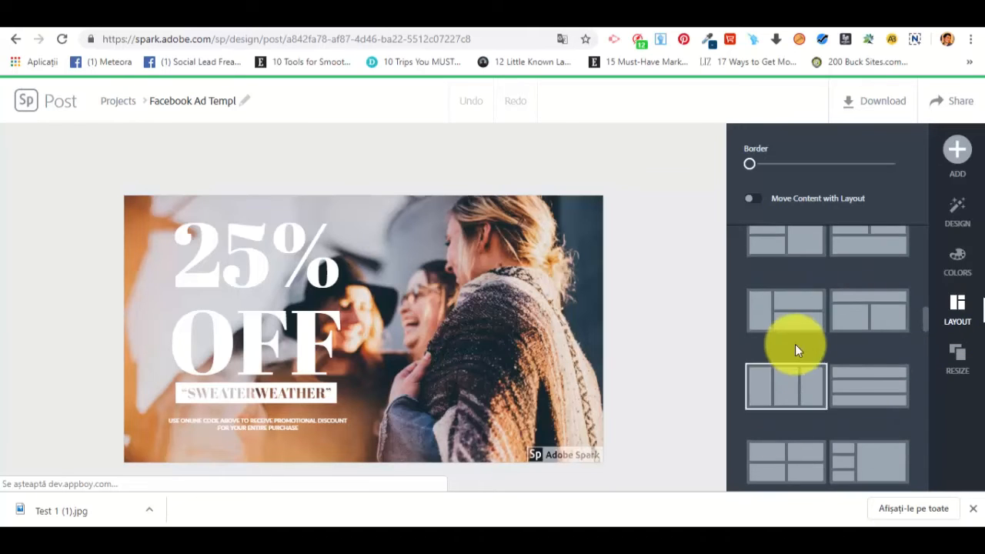
{"action": "scroll", "coordinate": [807, 340], "scroll_direction": "up", "scroll_amount": 3}
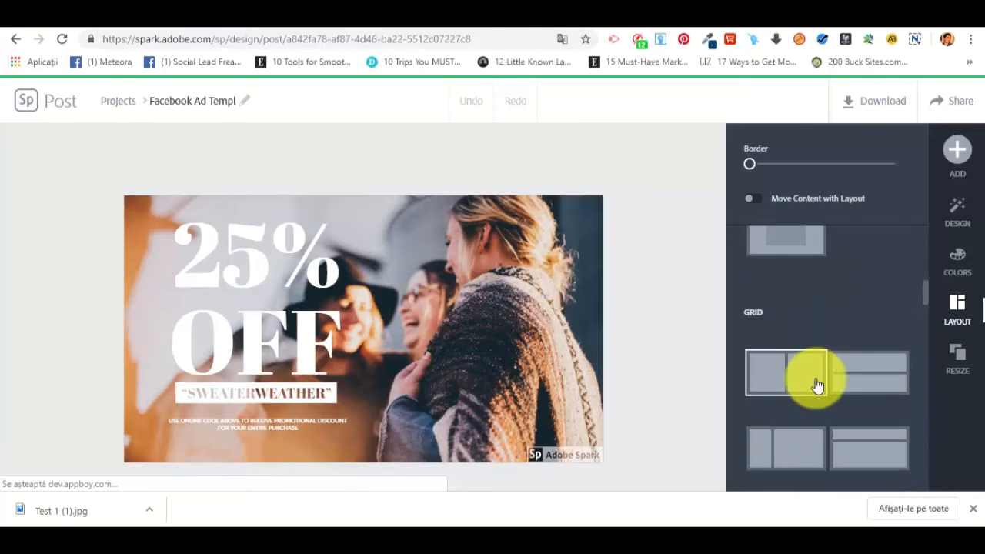
{"action": "scroll", "coordinate": [827, 331], "scroll_direction": "down", "scroll_amount": 2}
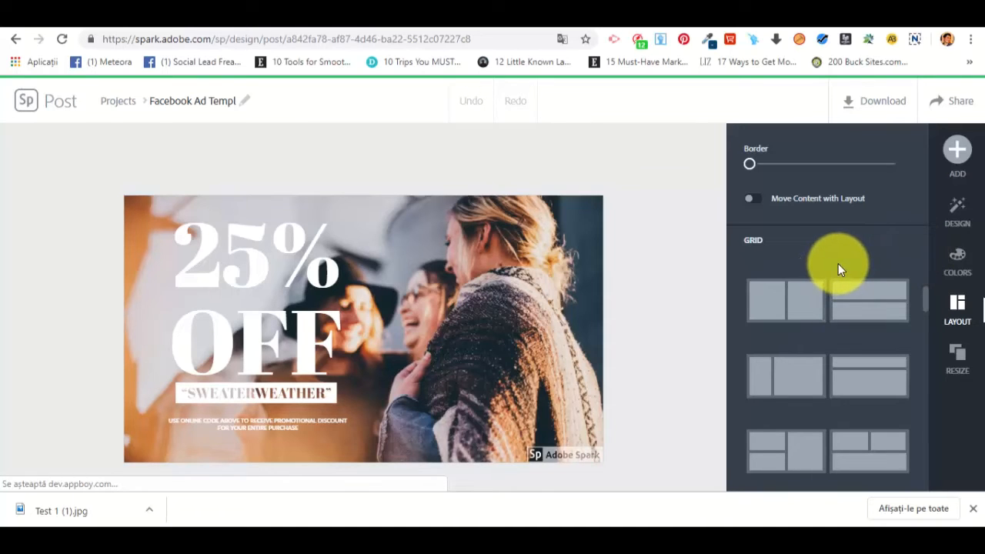
Apply the Memorial Day 5K Trail Run design variation to the ad.
{"action": "left_click", "coordinate": [959, 211]}
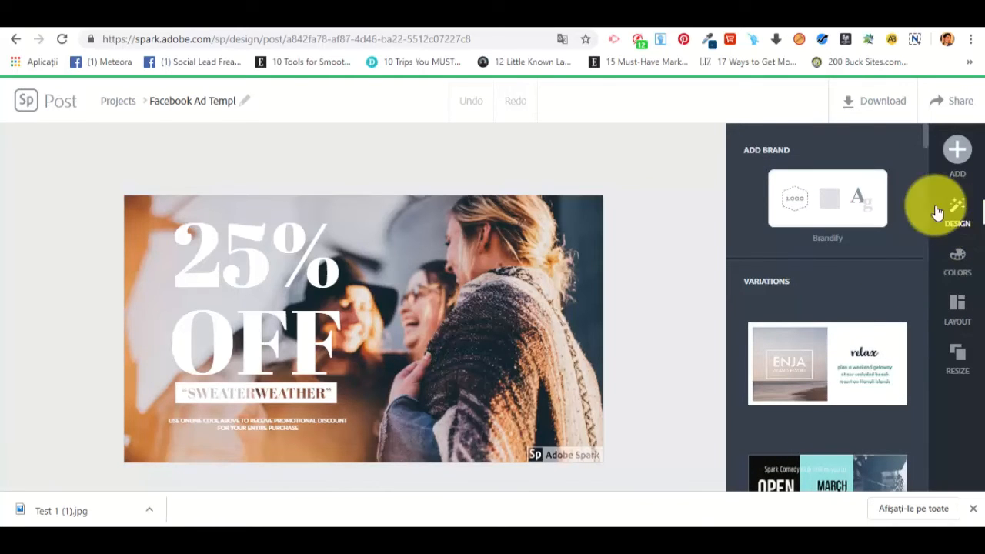
{"action": "scroll", "coordinate": [775, 290], "scroll_direction": "down", "scroll_amount": 1}
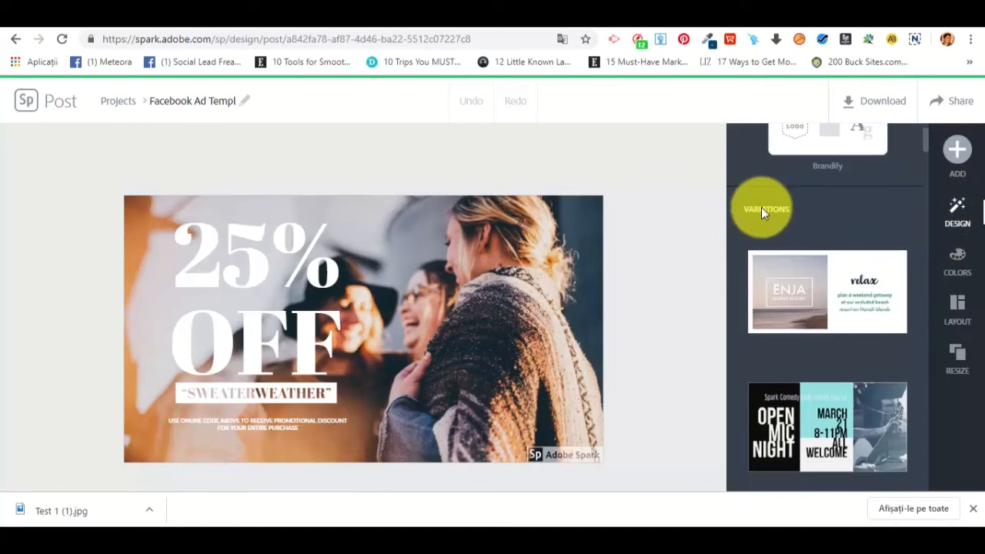
{"action": "scroll", "coordinate": [887, 268], "scroll_direction": "down", "scroll_amount": 8}
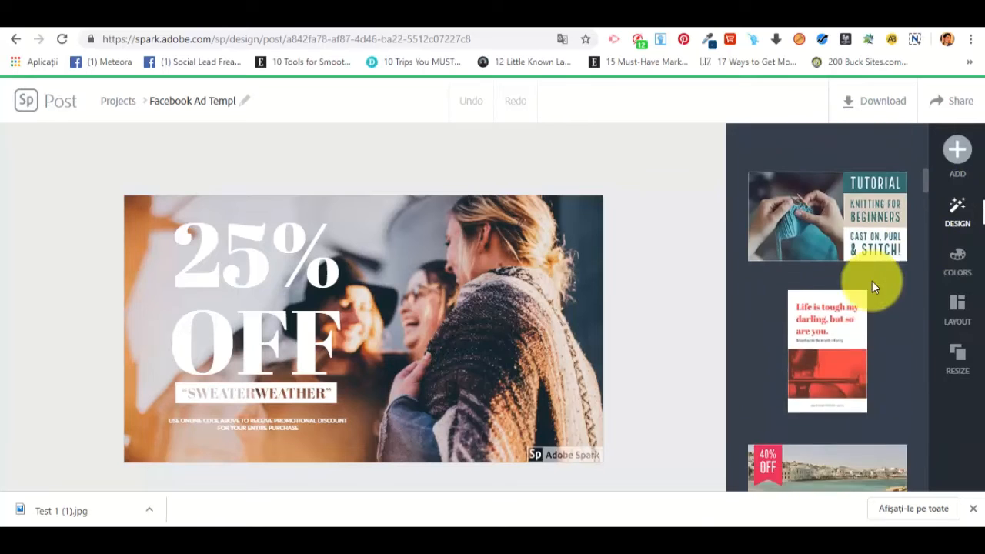
{"action": "scroll", "coordinate": [875, 282], "scroll_direction": "down", "scroll_amount": 6}
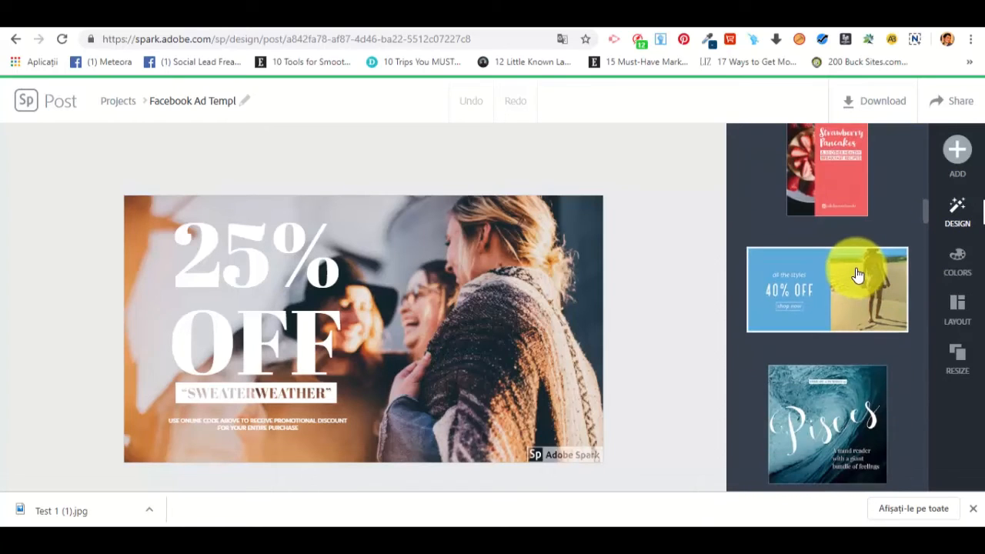
{"action": "scroll", "coordinate": [857, 273], "scroll_direction": "down", "scroll_amount": 3}
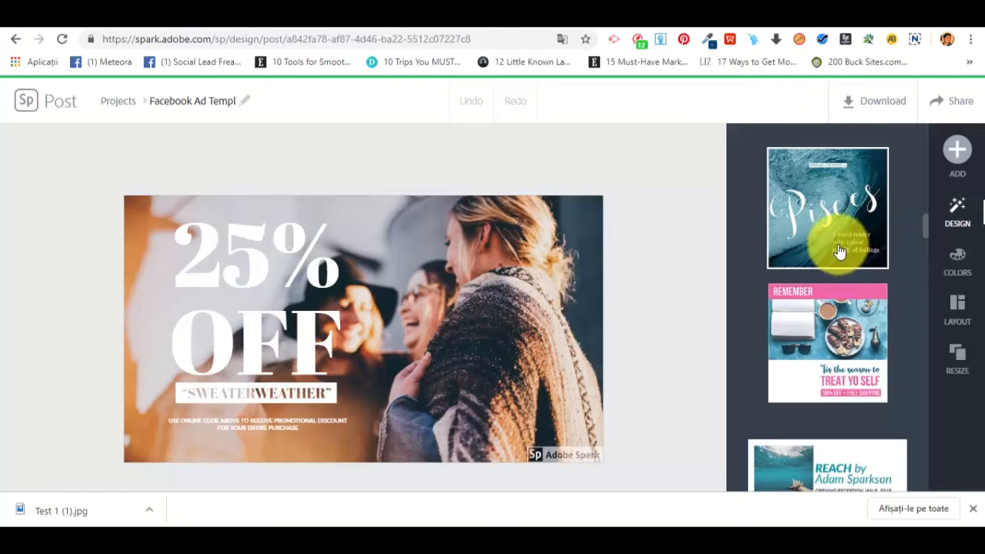
{"action": "scroll", "coordinate": [846, 258], "scroll_direction": "down", "scroll_amount": 4}
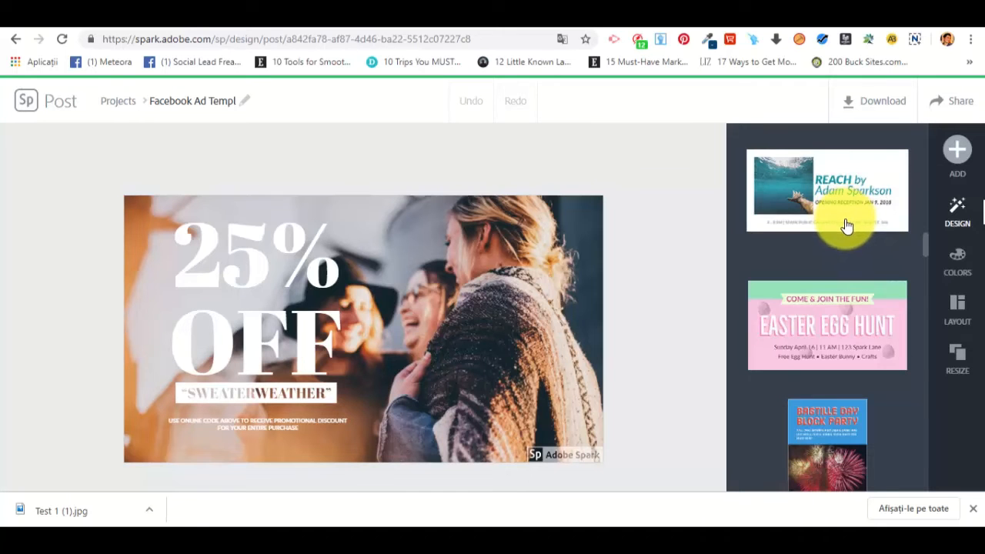
{"action": "scroll", "coordinate": [842, 221], "scroll_direction": "down", "scroll_amount": 8}
{"action": "scroll", "coordinate": [835, 217], "scroll_direction": "down", "scroll_amount": 8}
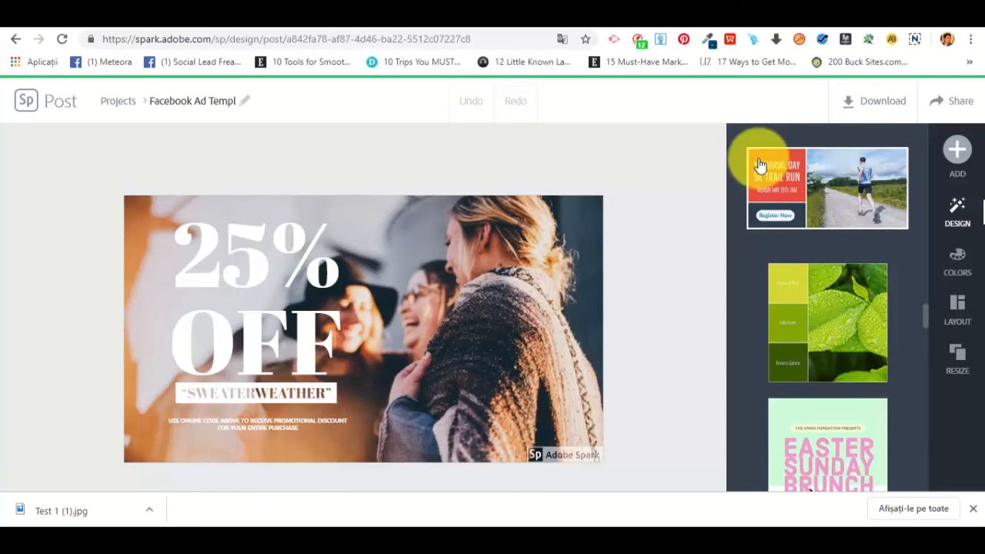
{"action": "left_click", "coordinate": [840, 201]}
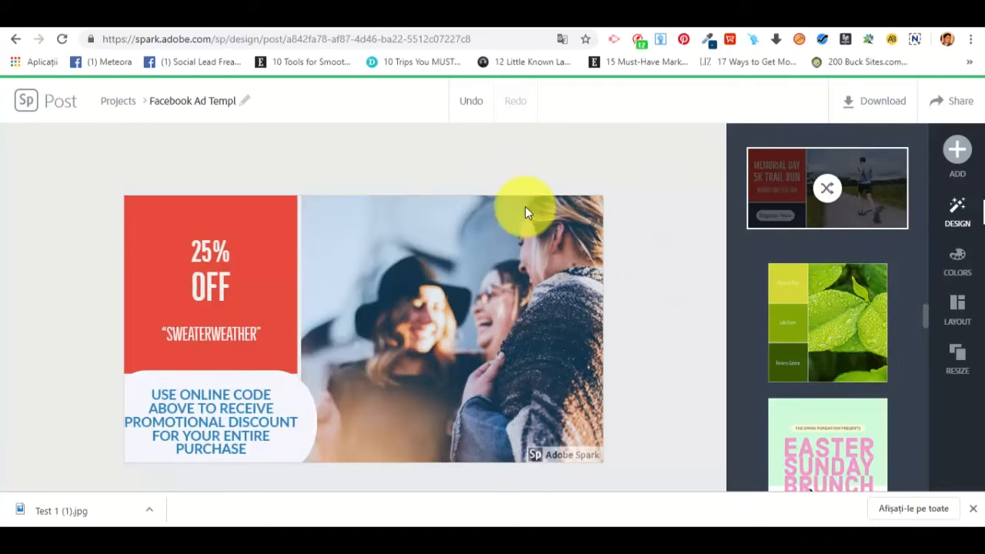
Enlarge the "25% OFF" text slightly, widen its letter spacing and reduce its line spacing.
{"action": "left_click", "coordinate": [482, 276]}
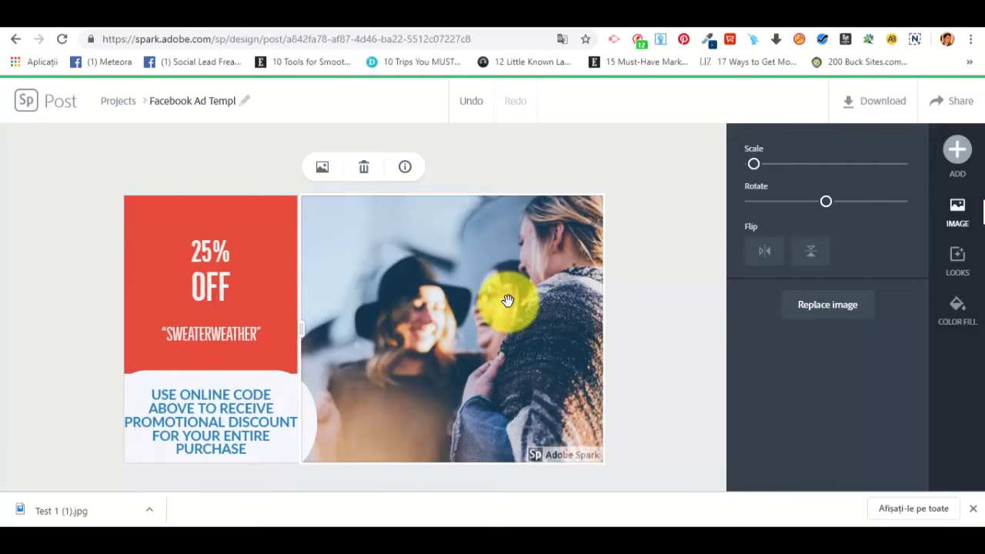
{"action": "left_click", "coordinate": [212, 257]}
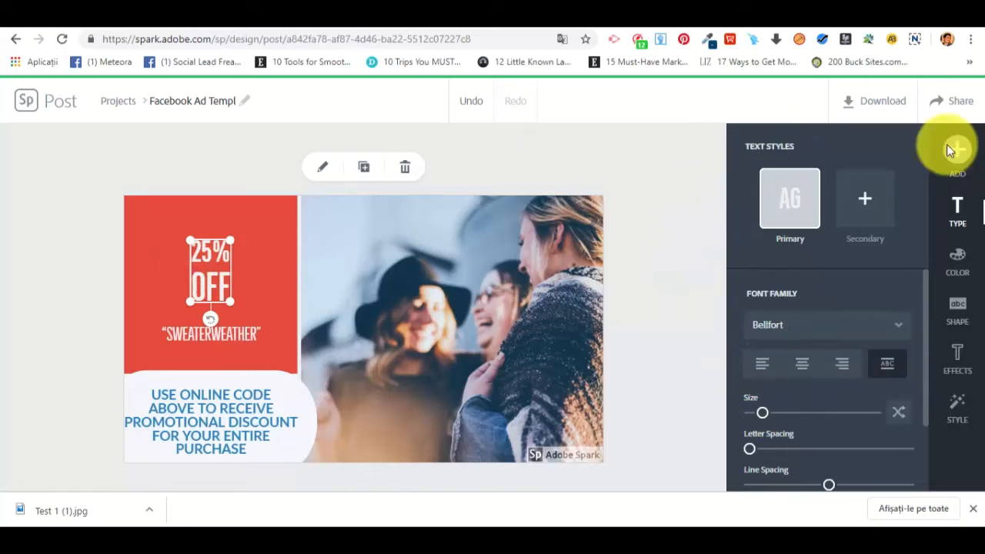
{"action": "scroll", "coordinate": [805, 297], "scroll_direction": "down", "scroll_amount": 2}
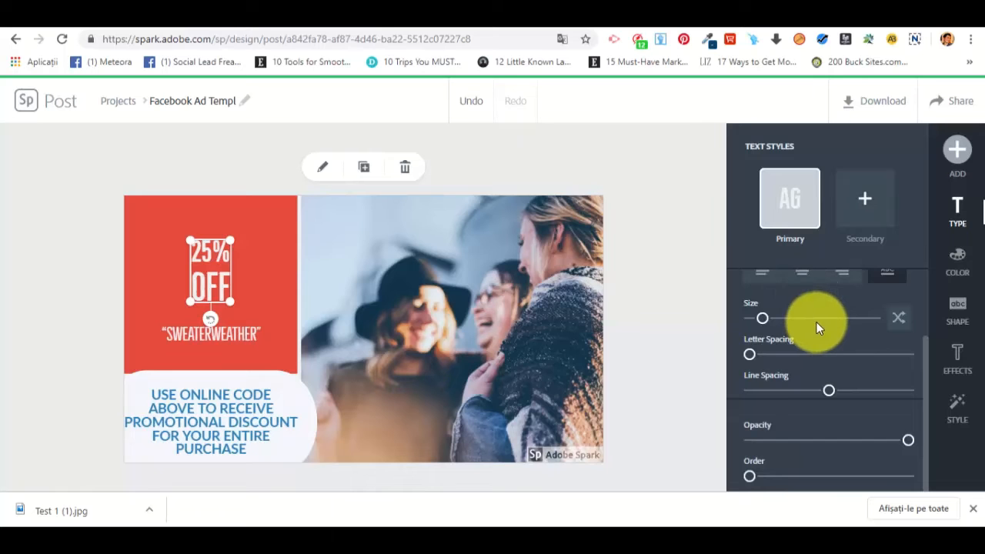
{"action": "left_click_drag", "start_coordinate": [756, 319], "coordinate": [760, 361]}
{"action": "left_click_drag", "start_coordinate": [829, 391], "coordinate": [817, 389]}
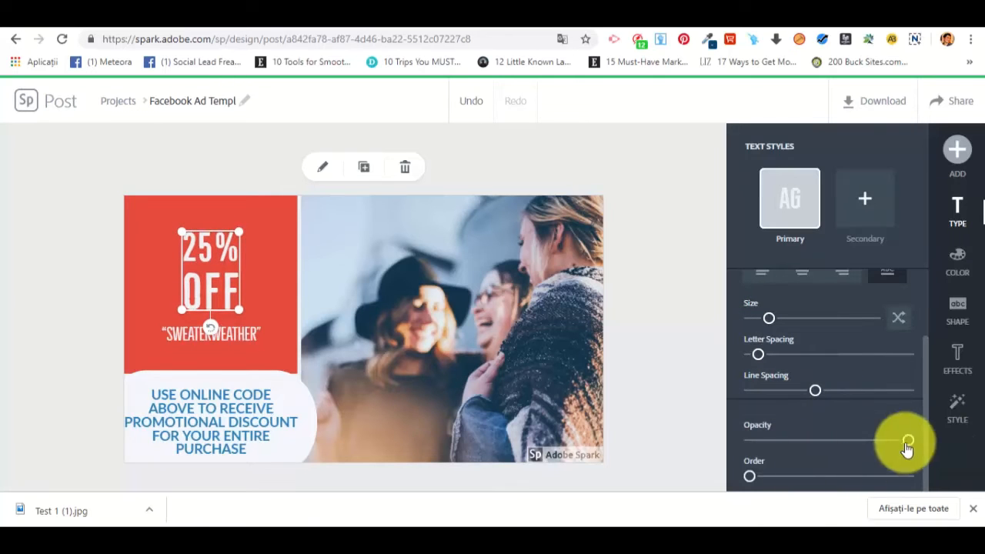
Review the font families available for the "25% OFF" text and keep Bellfort.
{"action": "scroll", "coordinate": [845, 405], "scroll_direction": "up", "scroll_amount": 1}
{"action": "scroll", "coordinate": [846, 406], "scroll_direction": "up", "scroll_amount": 2}
{"action": "left_click", "coordinate": [801, 323]}
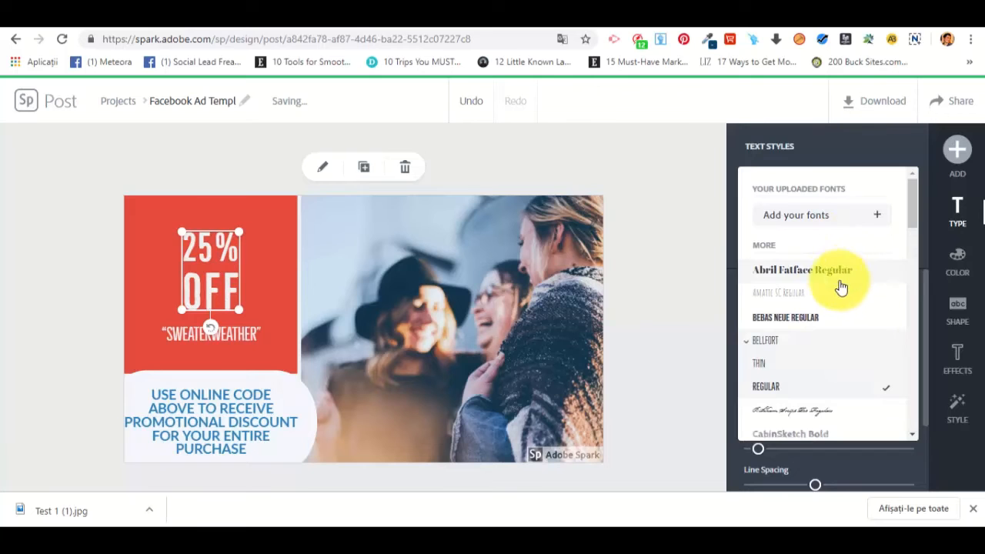
{"action": "left_click", "coordinate": [814, 154]}
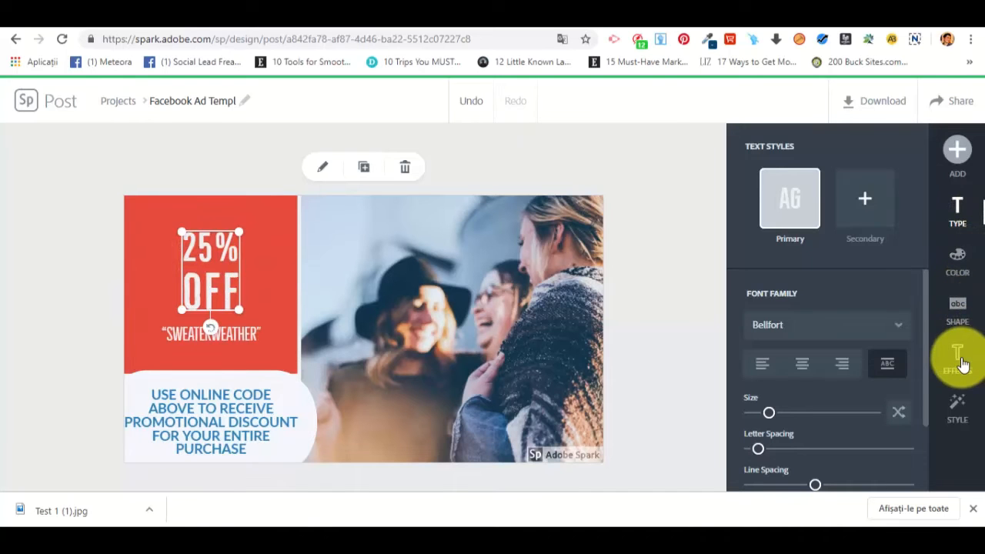
Widen the red panel slightly by shifting its border towards the photo.
{"action": "left_click", "coordinate": [273, 266]}
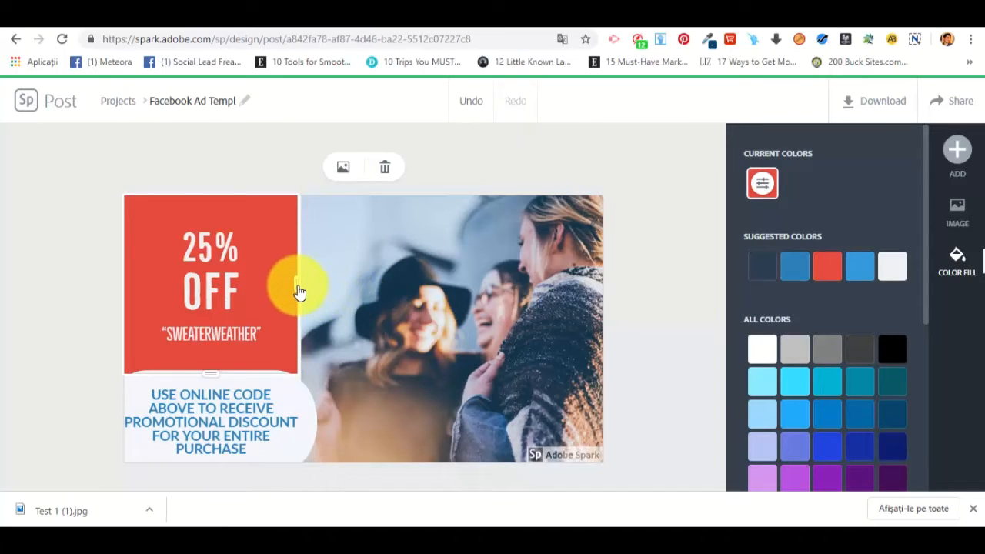
{"action": "left_click", "coordinate": [374, 308]}
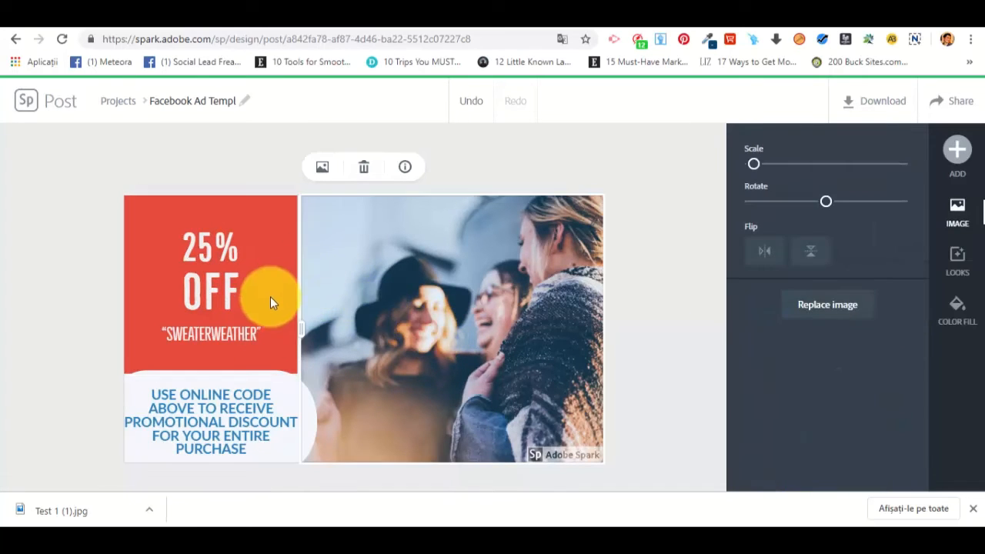
{"action": "left_click", "coordinate": [298, 300]}
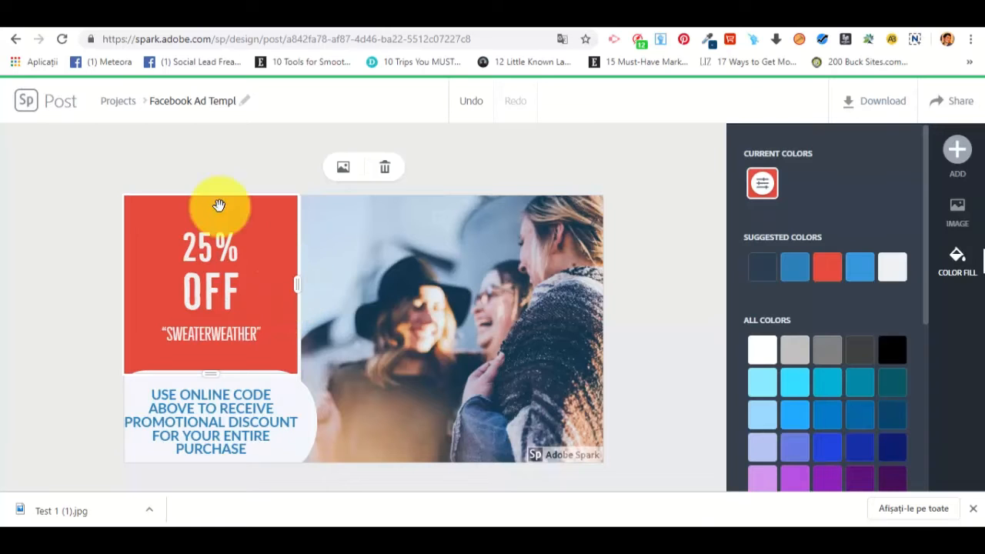
{"action": "left_click_drag", "start_coordinate": [300, 291], "coordinate": [321, 292]}
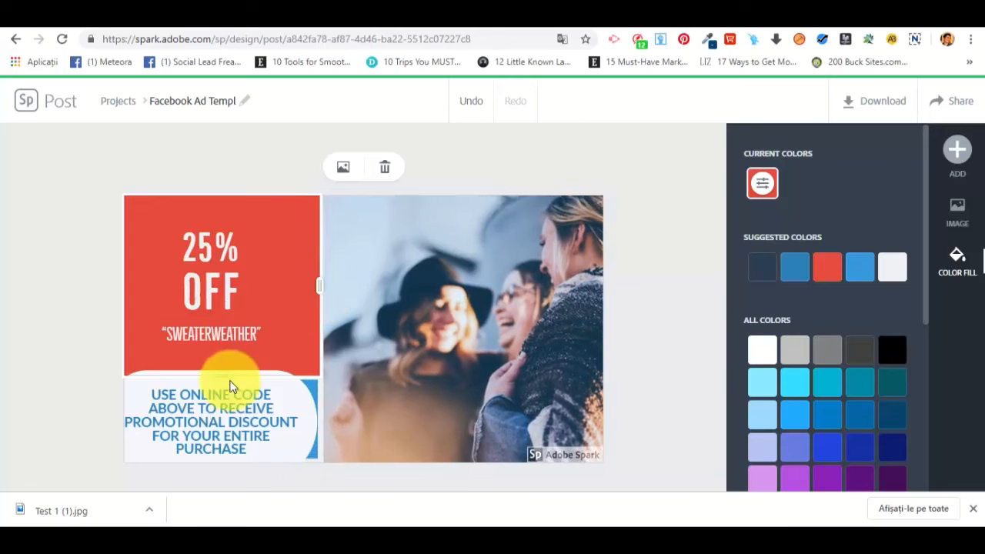
Enlarge the photo cell to about two thirds of the ad's width by narrowing the adjoining text panels.
{"action": "left_click", "coordinate": [308, 400]}
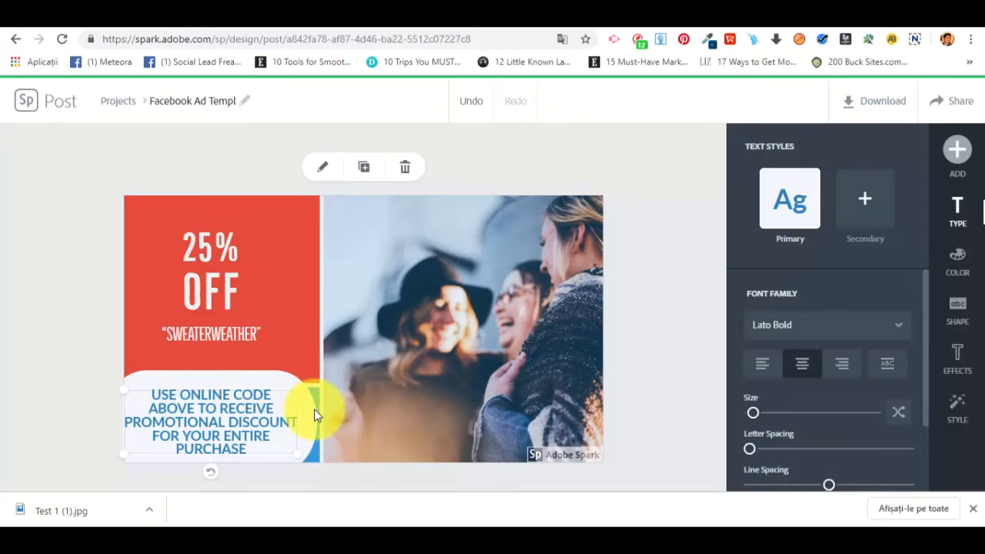
{"action": "left_click", "coordinate": [317, 435]}
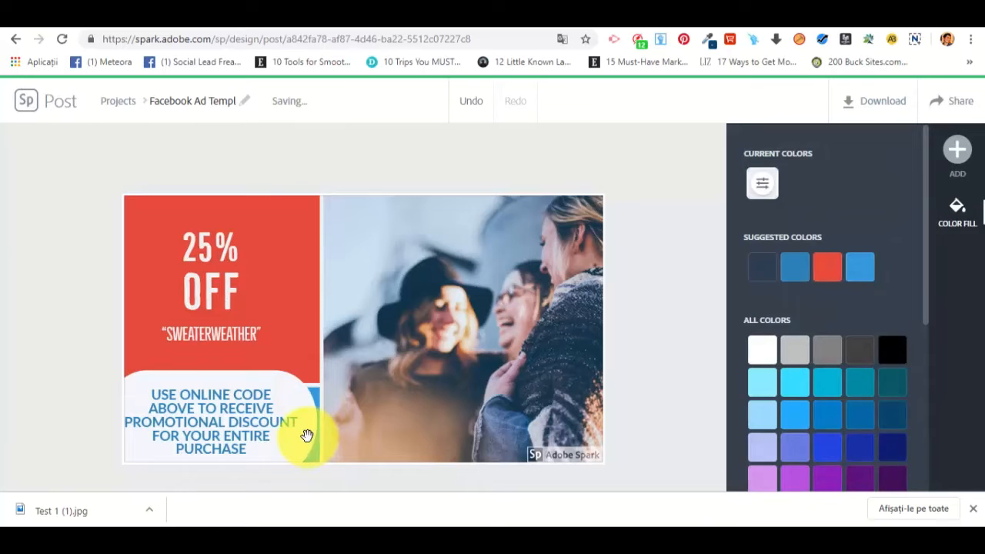
{"action": "left_click", "coordinate": [307, 437]}
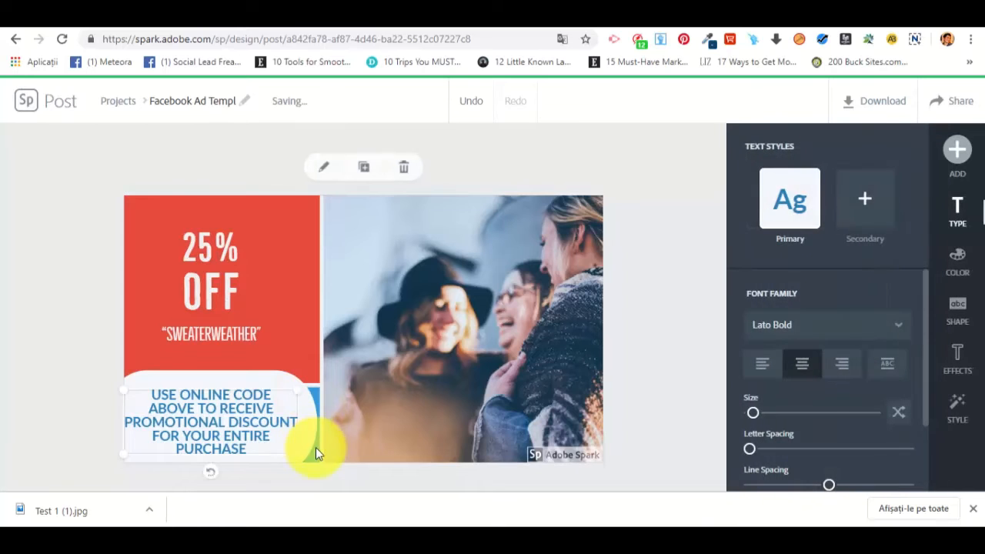
{"action": "left_click", "coordinate": [320, 405]}
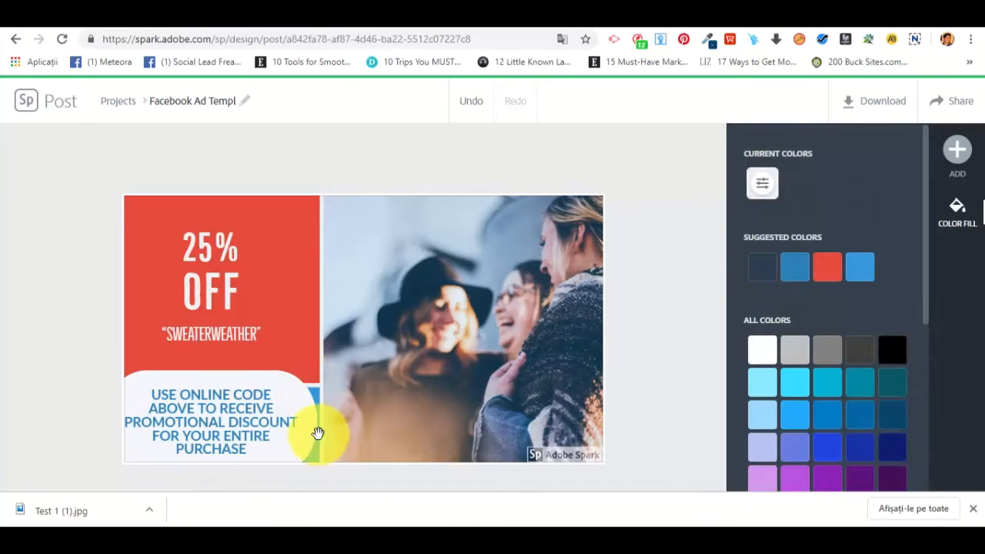
{"action": "left_click", "coordinate": [326, 346]}
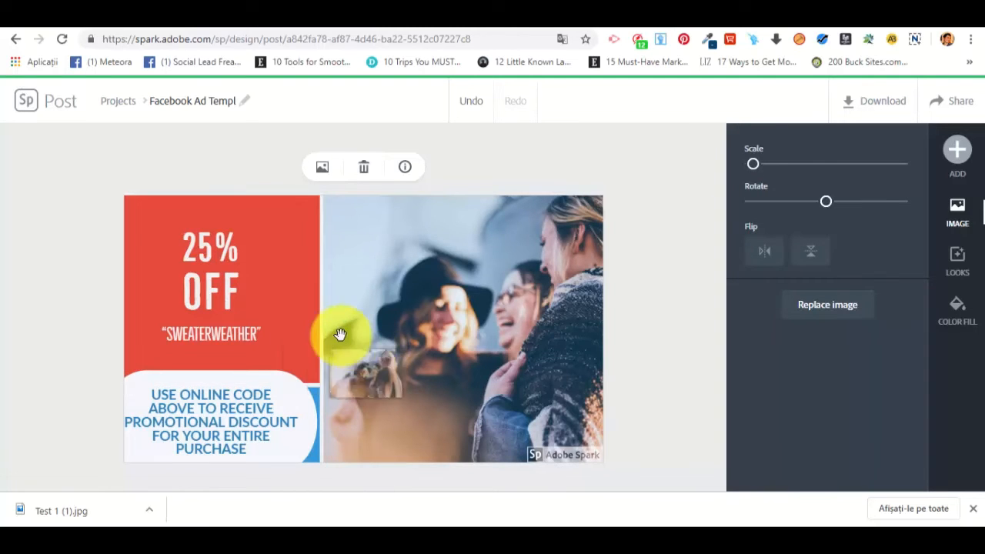
{"action": "left_click_drag", "start_coordinate": [324, 339], "coordinate": [291, 369]}
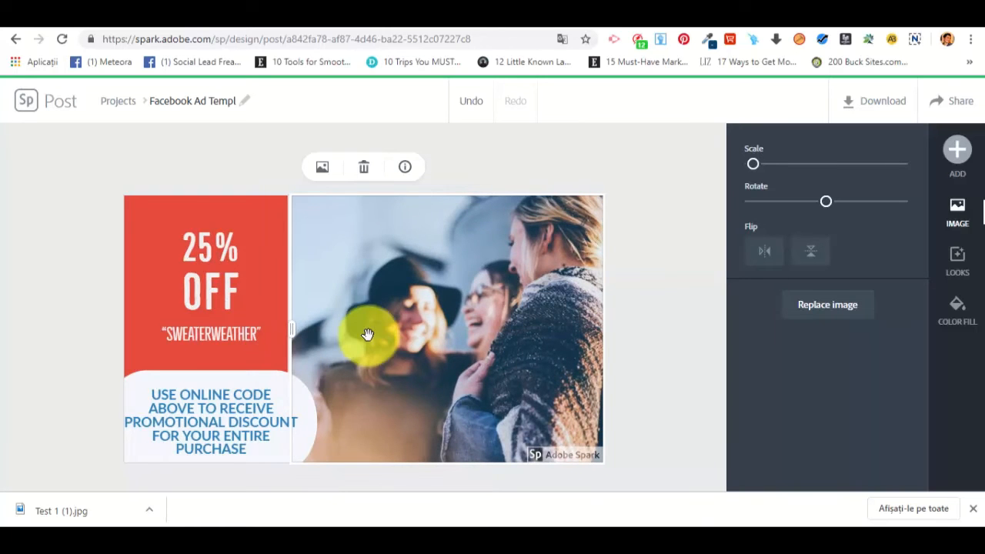
Try the first Decorative color palettes on the whole ad and apply the red, pale pink, beige, sage and teal one.
{"action": "left_click", "coordinate": [552, 147]}
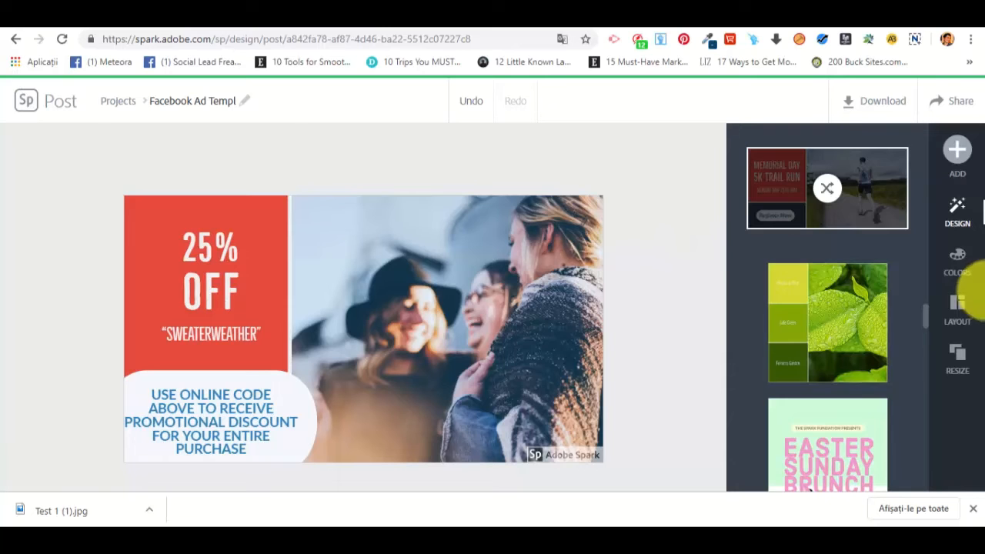
{"action": "left_click", "coordinate": [959, 266]}
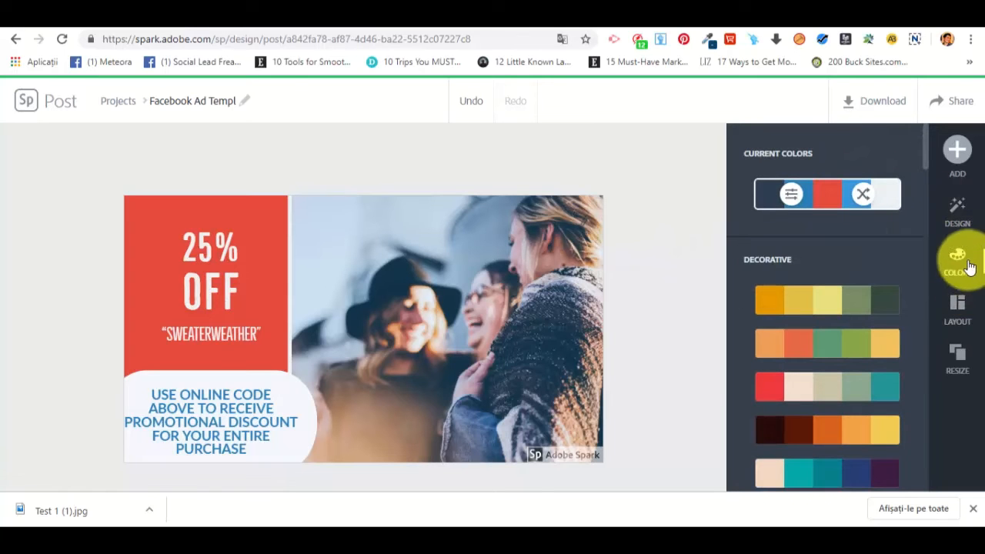
{"action": "left_click", "coordinate": [798, 307]}
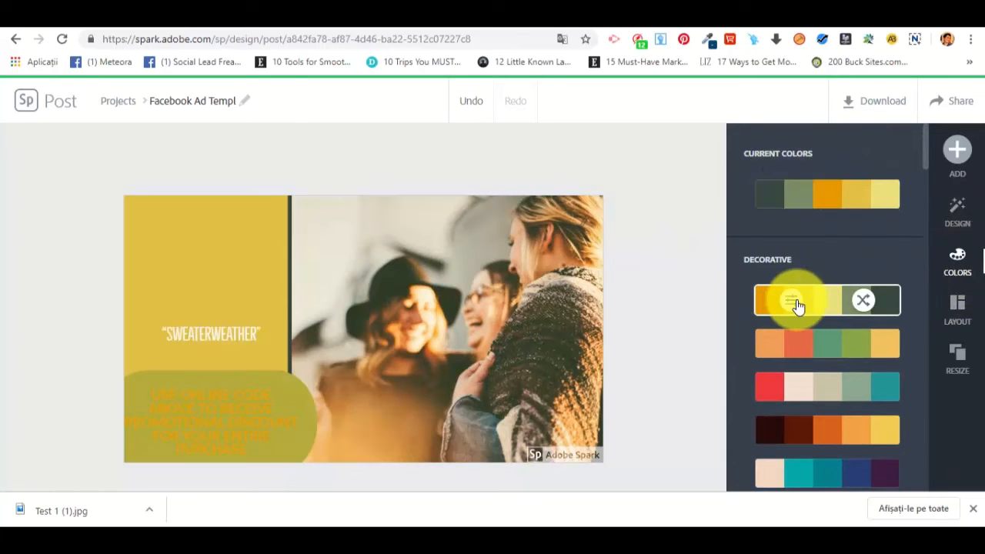
{"action": "left_click", "coordinate": [862, 346]}
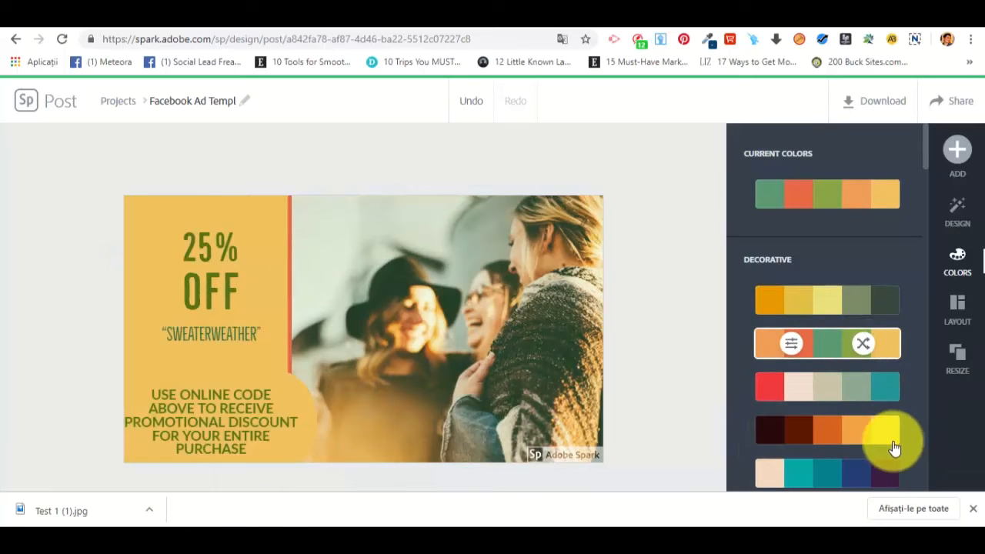
{"action": "left_click", "coordinate": [860, 388]}
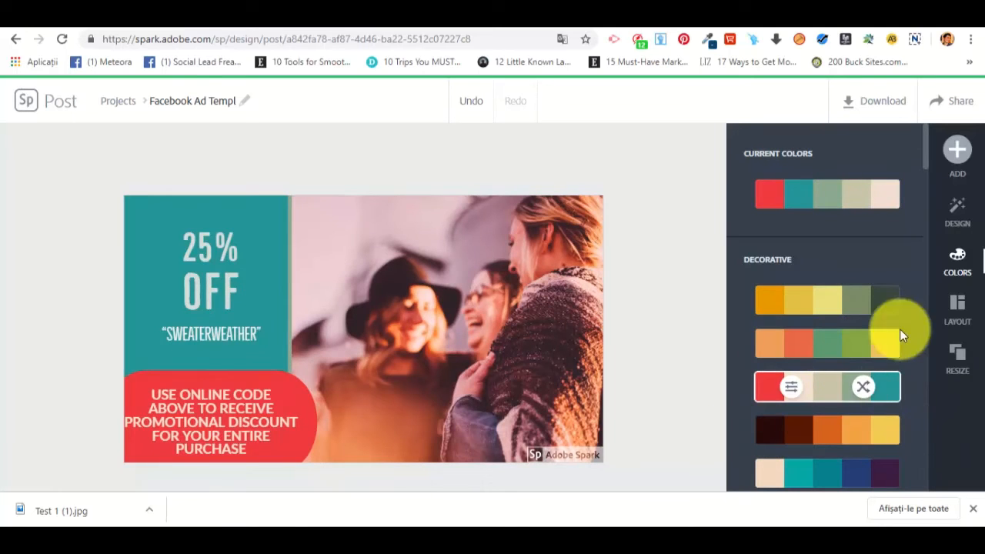
Browse the remaining Decorative color palettes and the first Modern ones for the ad.
{"action": "scroll", "coordinate": [820, 397], "scroll_direction": "down", "scroll_amount": 2}
{"action": "scroll", "coordinate": [820, 397], "scroll_direction": "down", "scroll_amount": 1}
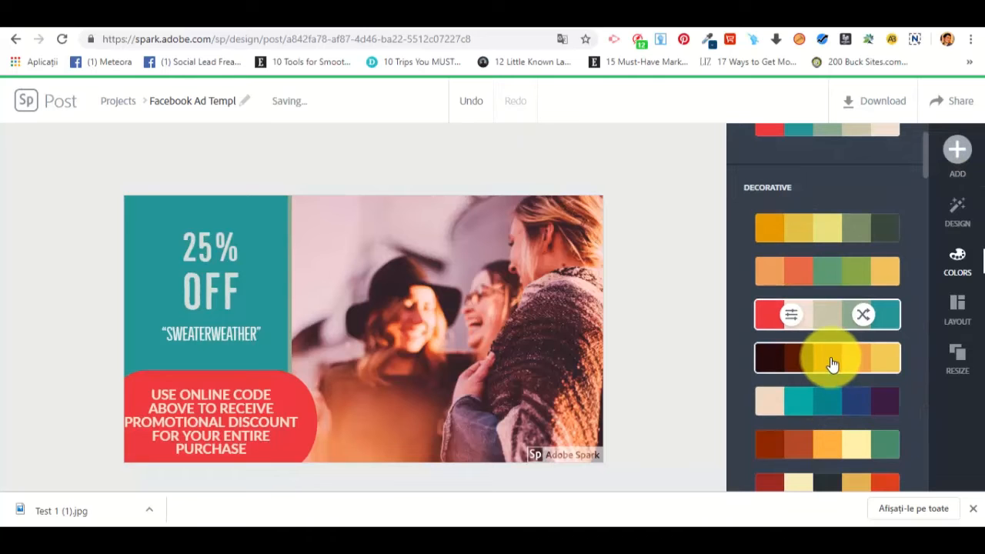
{"action": "scroll", "coordinate": [834, 344], "scroll_direction": "down", "scroll_amount": 5}
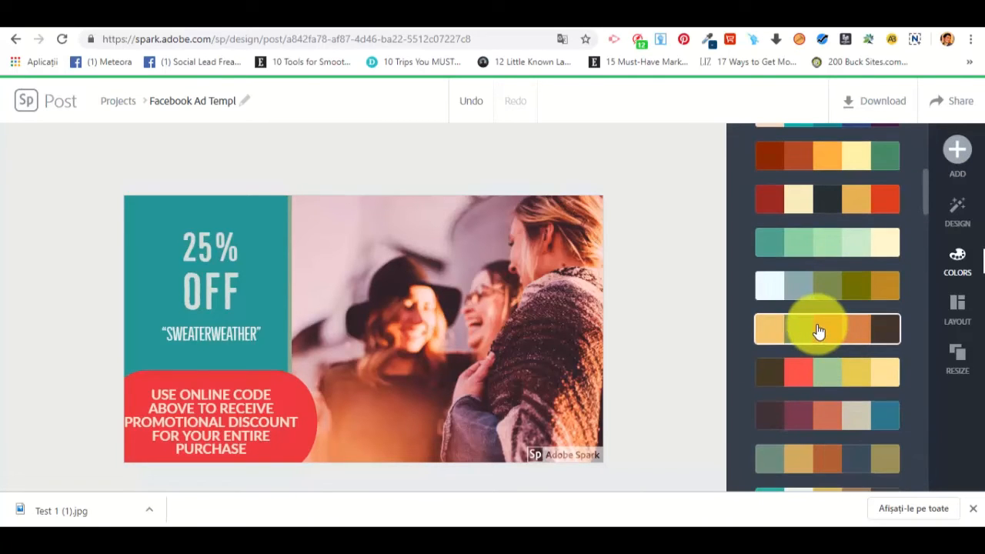
{"action": "scroll", "coordinate": [817, 331], "scroll_direction": "down", "scroll_amount": 1}
{"action": "scroll", "coordinate": [817, 331], "scroll_direction": "down", "scroll_amount": 5}
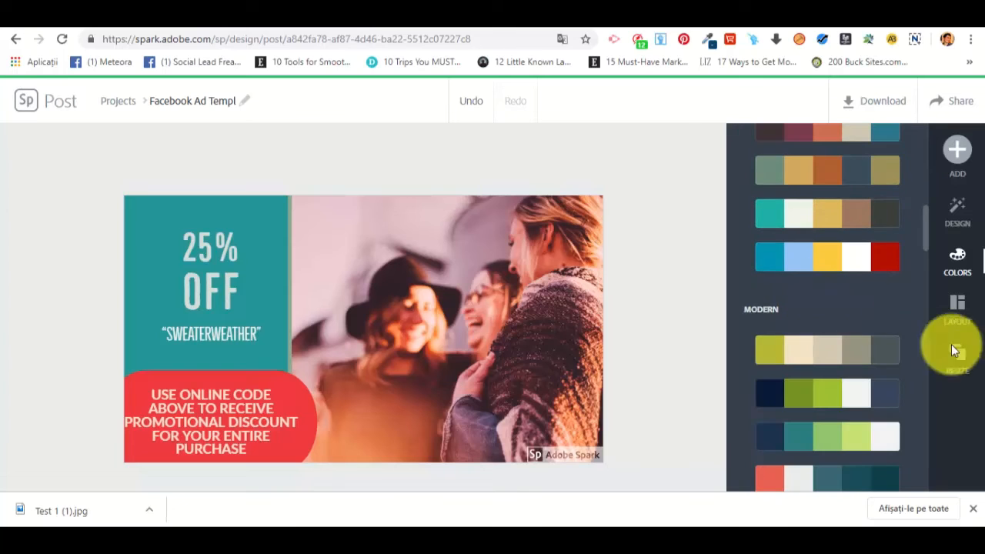
Look through the ad's layout options and the social post formats available for resizing.
{"action": "left_click", "coordinate": [957, 306]}
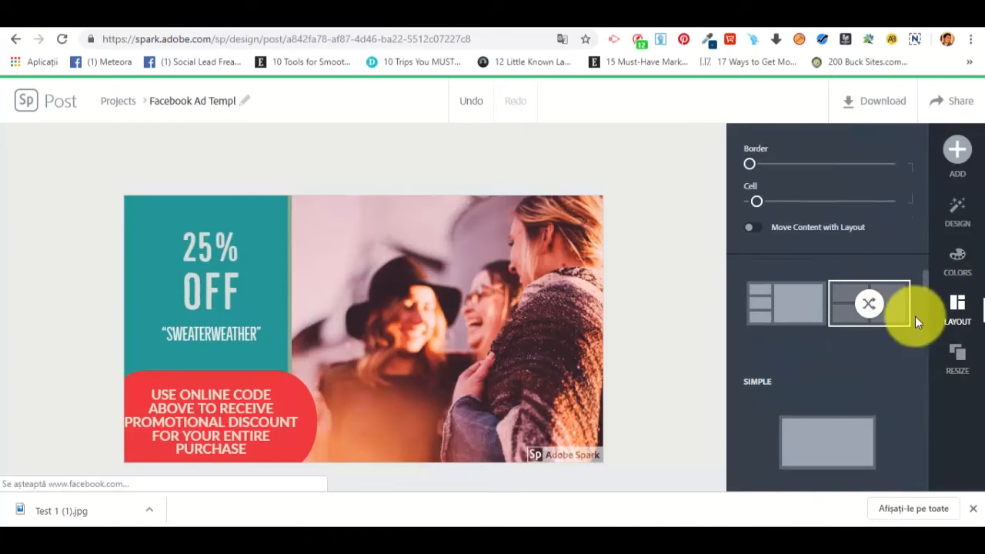
{"action": "scroll", "coordinate": [889, 396], "scroll_direction": "down", "scroll_amount": 3}
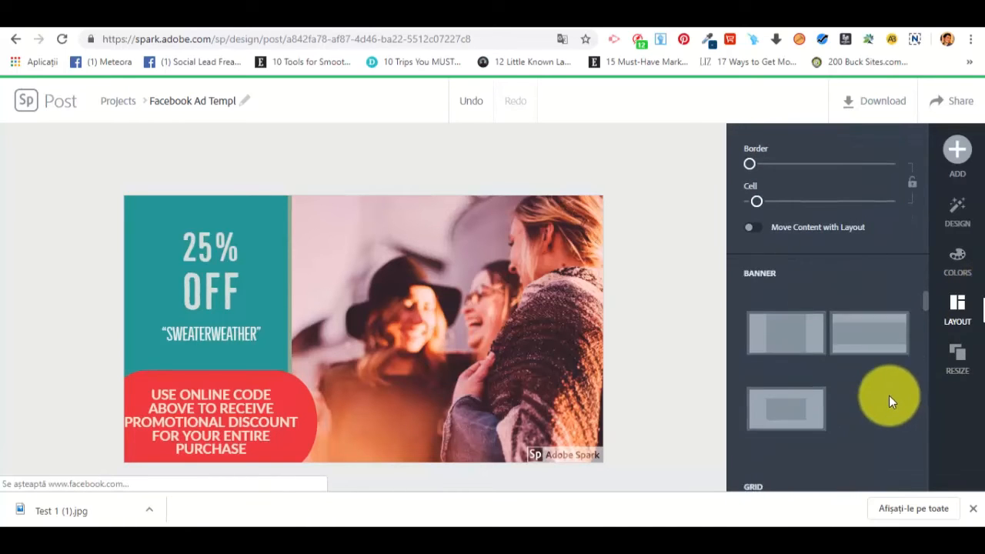
{"action": "left_click", "coordinate": [973, 368]}
{"action": "scroll", "coordinate": [864, 365], "scroll_direction": "down", "scroll_amount": 1}
{"action": "scroll", "coordinate": [863, 364], "scroll_direction": "up", "scroll_amount": 4}
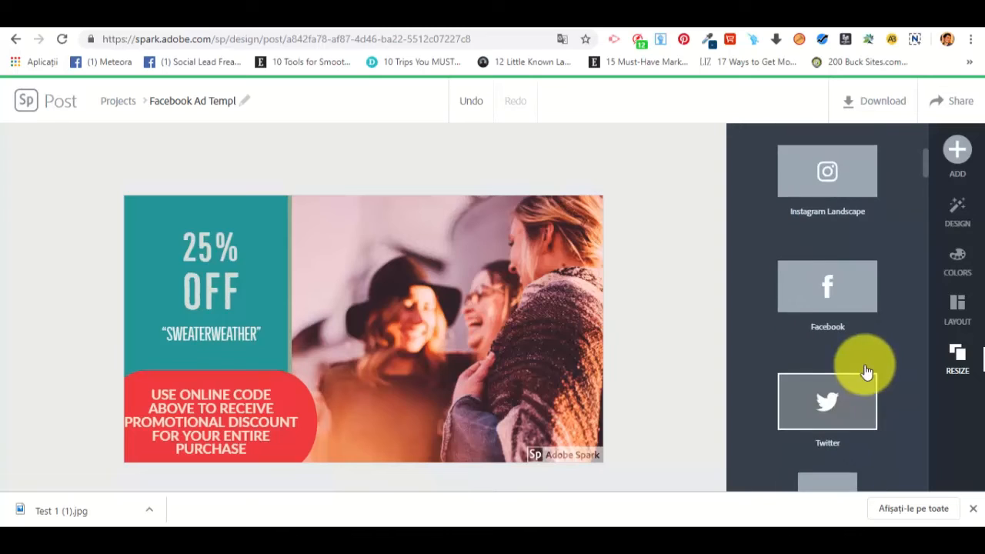
{"action": "scroll", "coordinate": [864, 364], "scroll_direction": "up", "scroll_amount": 3}
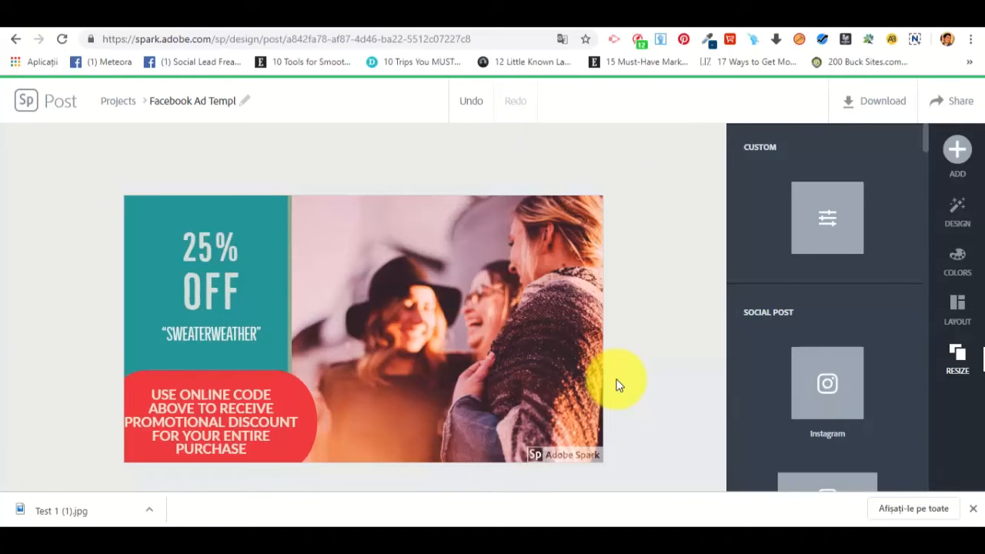
Download the Facebook ad as a JPG and dismiss the Spark Premium offer.
{"action": "left_click", "coordinate": [897, 113]}
{"action": "left_click", "coordinate": [862, 200]}
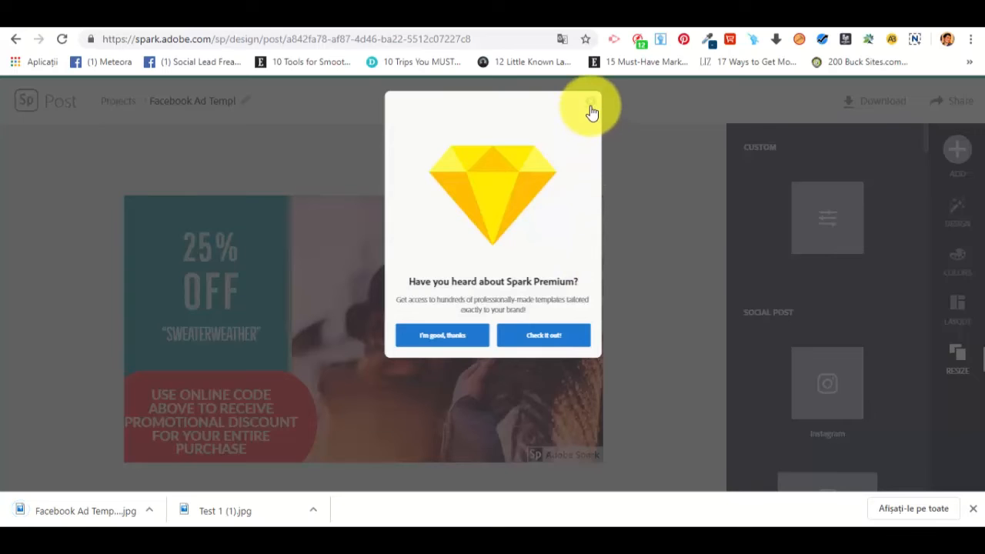
{"action": "left_click", "coordinate": [590, 108]}
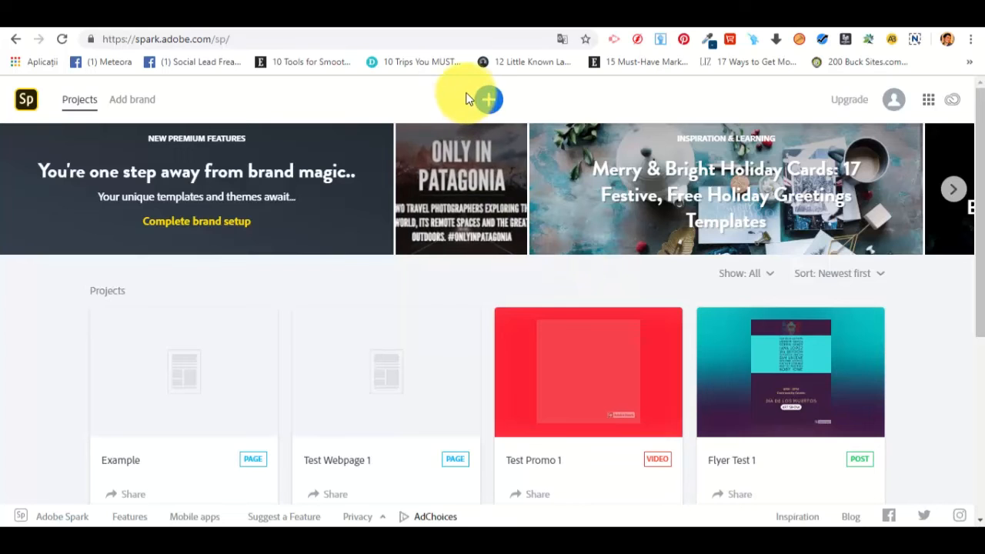
Start a new project from the "Gilded Leaf Co." Cover template among the Popular graphics.
{"action": "left_click", "coordinate": [489, 103]}
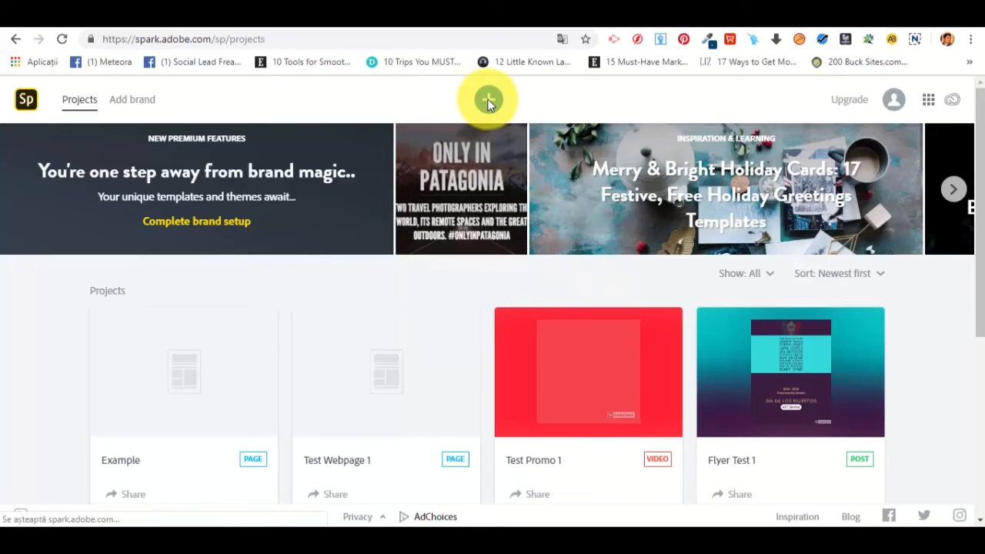
{"action": "scroll", "coordinate": [499, 225], "scroll_direction": "down", "scroll_amount": 2}
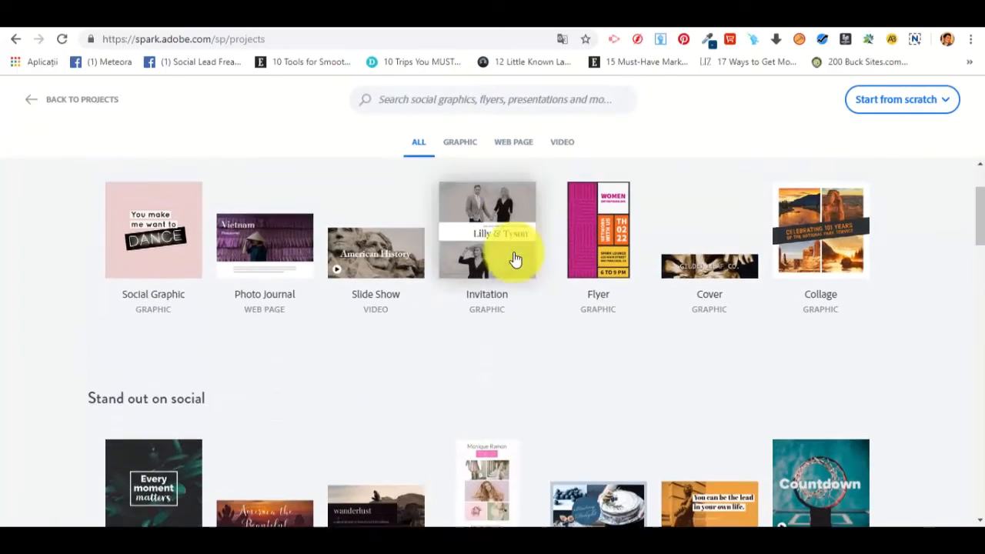
{"action": "scroll", "coordinate": [612, 383], "scroll_direction": "up", "scroll_amount": 2}
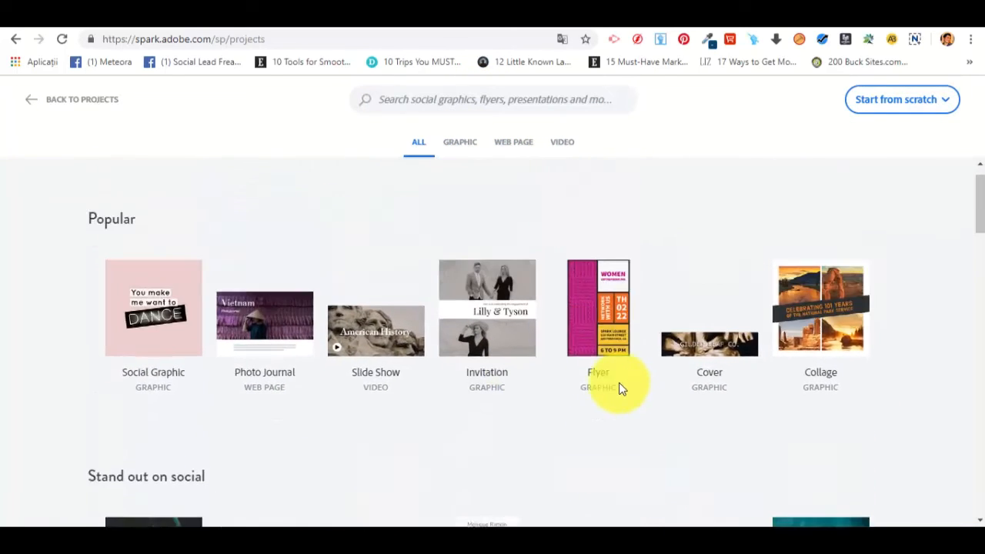
{"action": "scroll", "coordinate": [619, 389], "scroll_direction": "down", "scroll_amount": 2}
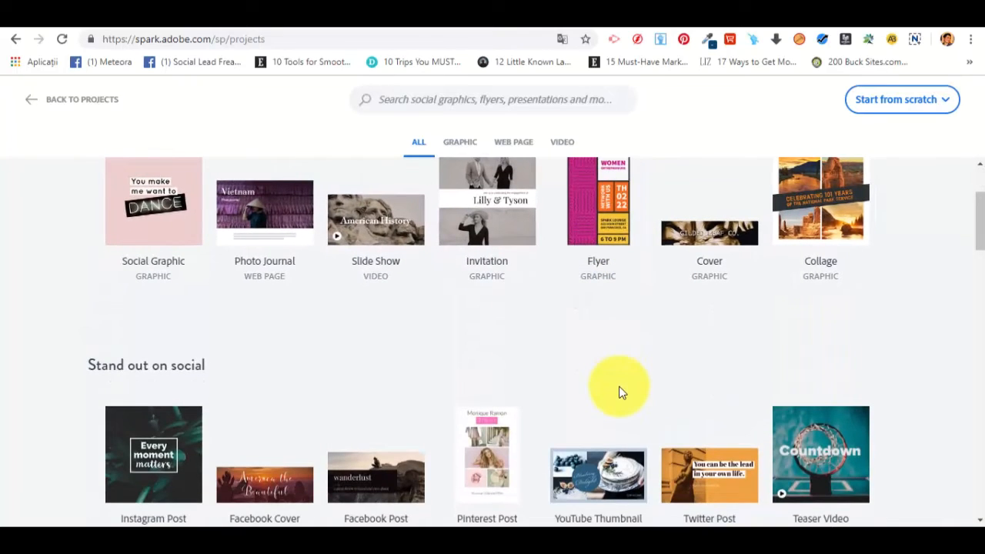
{"action": "scroll", "coordinate": [621, 394], "scroll_direction": "up", "scroll_amount": 1}
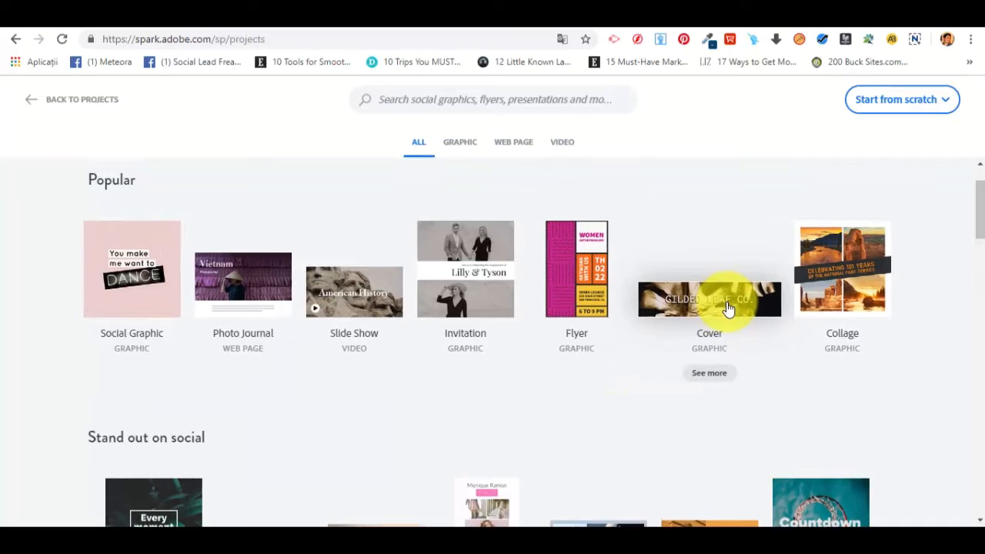
{"action": "left_click", "coordinate": [728, 308]}
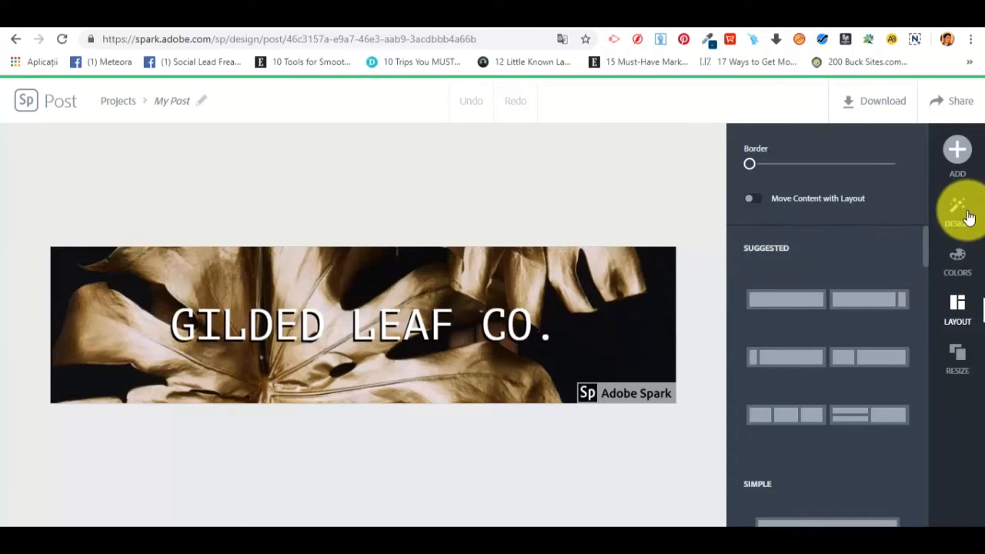
Apply the Banner layout with a full-width horizontal band to the cover and look through the Grid layouts.
{"action": "scroll", "coordinate": [801, 343], "scroll_direction": "down", "scroll_amount": 3}
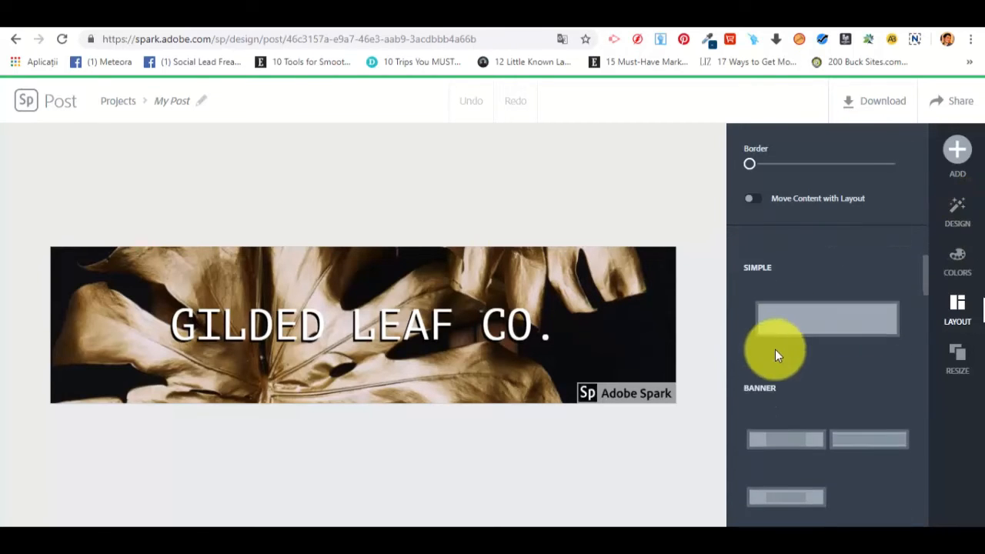
{"action": "scroll", "coordinate": [776, 350], "scroll_direction": "down", "scroll_amount": 2}
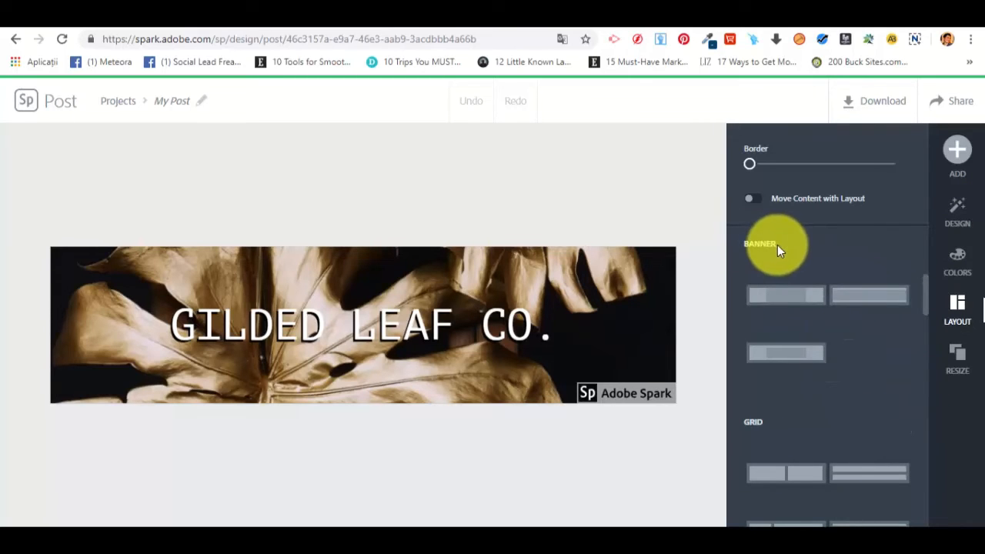
{"action": "left_click", "coordinate": [858, 300]}
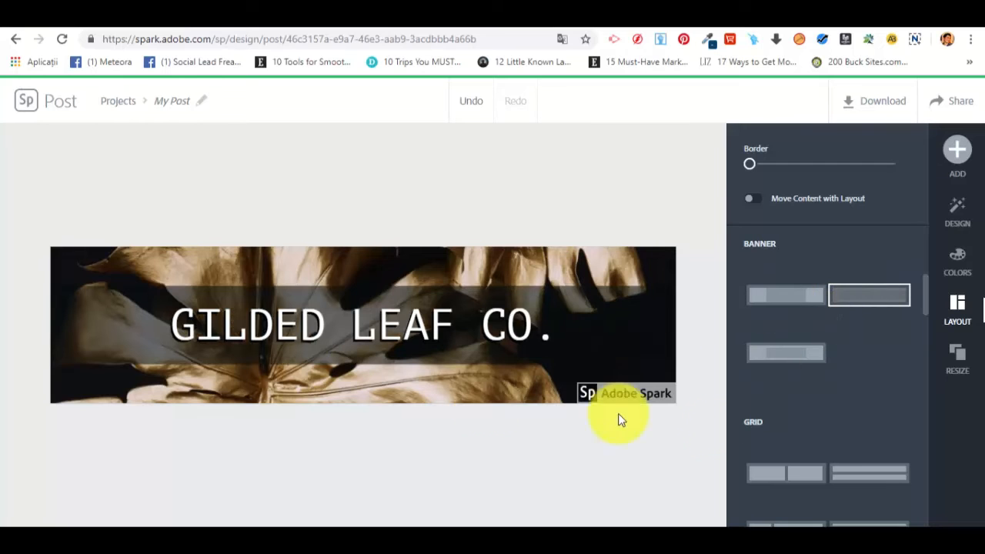
{"action": "scroll", "coordinate": [817, 402], "scroll_direction": "down", "scroll_amount": 2}
{"action": "scroll", "coordinate": [816, 400], "scroll_direction": "down", "scroll_amount": 3}
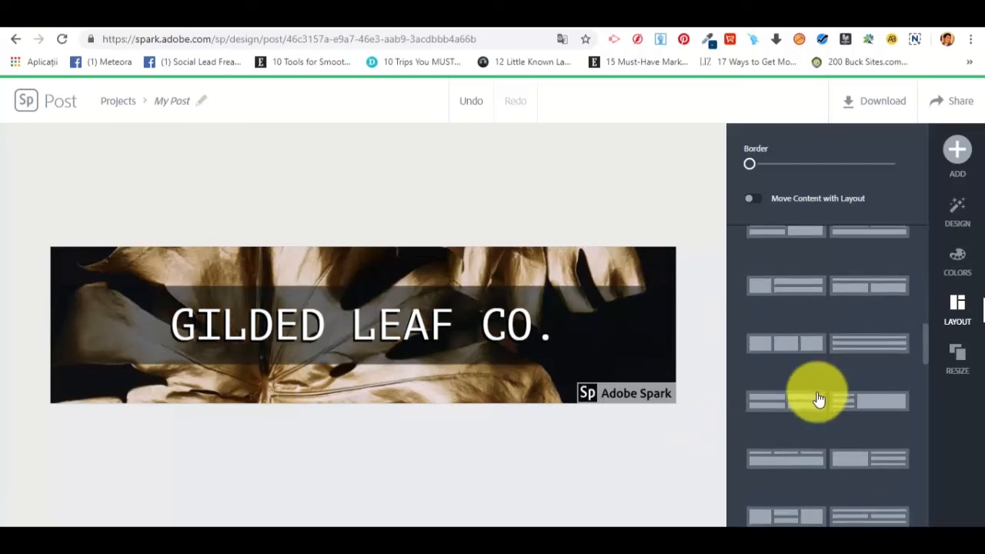
Browse the design variations and apply the blue "Civil Rights Day" design to the cover.
{"action": "left_click", "coordinate": [962, 220]}
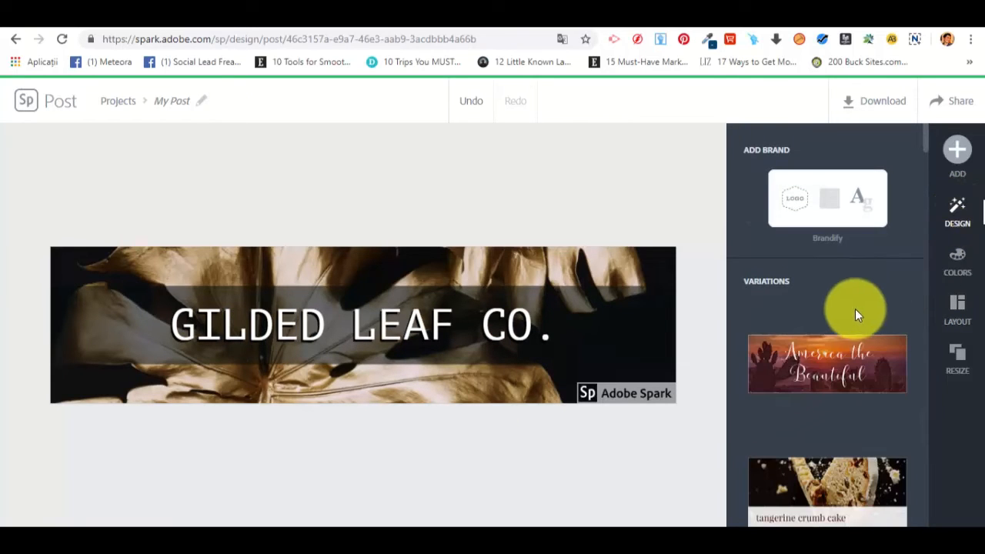
{"action": "scroll", "coordinate": [853, 310], "scroll_direction": "down", "scroll_amount": 1}
{"action": "scroll", "coordinate": [821, 308], "scroll_direction": "down", "scroll_amount": 2}
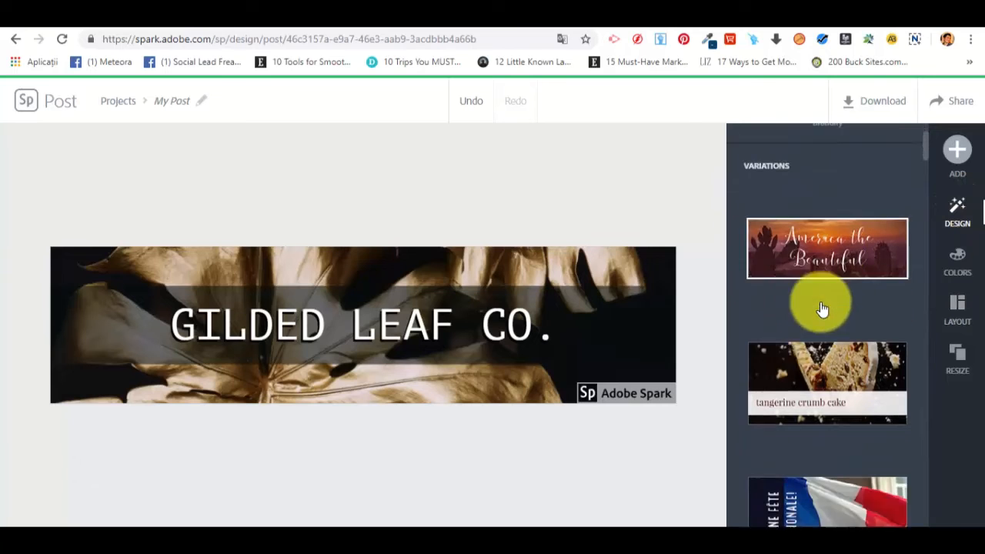
{"action": "scroll", "coordinate": [820, 307], "scroll_direction": "down", "scroll_amount": 3}
{"action": "scroll", "coordinate": [825, 305], "scroll_direction": "down", "scroll_amount": 5}
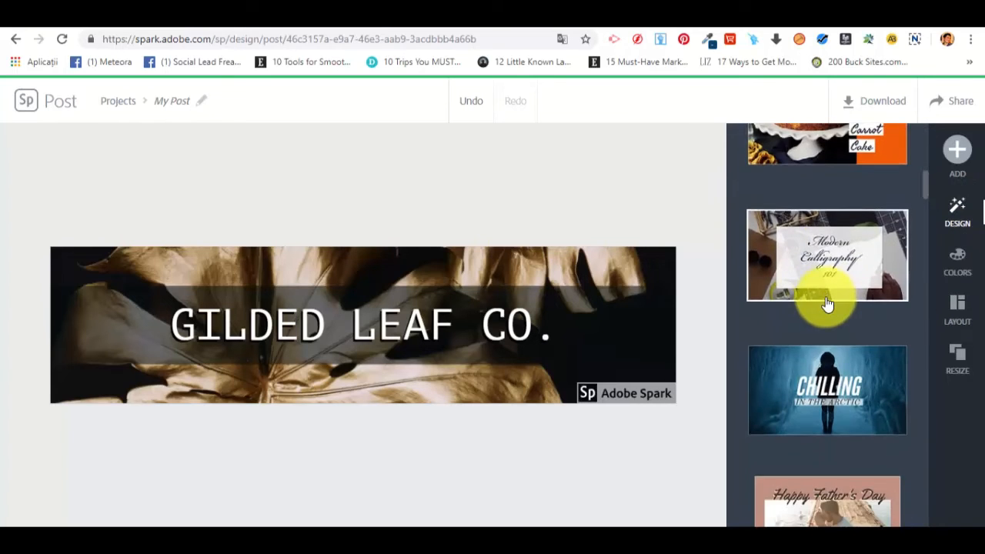
{"action": "scroll", "coordinate": [828, 304], "scroll_direction": "down", "scroll_amount": 10}
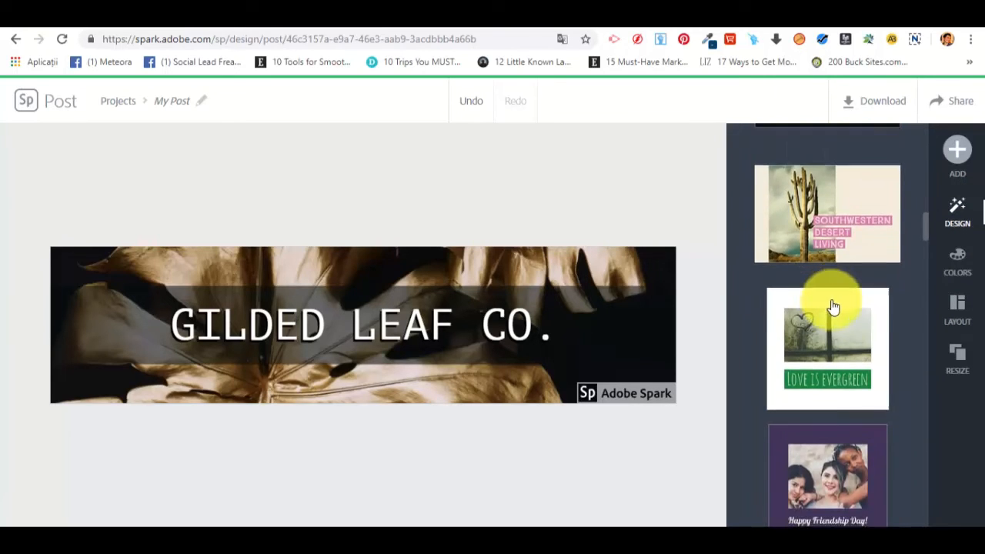
{"action": "scroll", "coordinate": [836, 306], "scroll_direction": "down", "scroll_amount": 8}
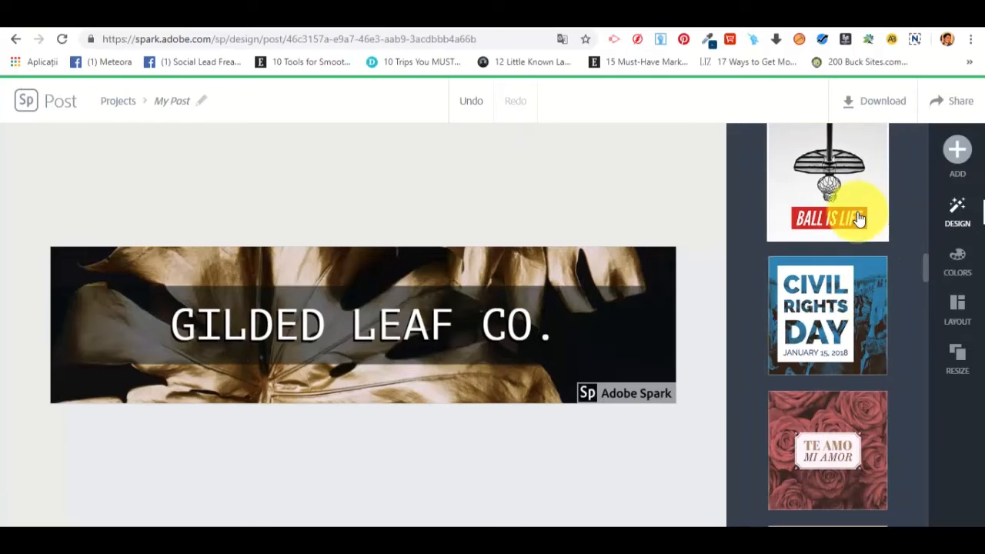
{"action": "scroll", "coordinate": [864, 265], "scroll_direction": "up", "scroll_amount": 2}
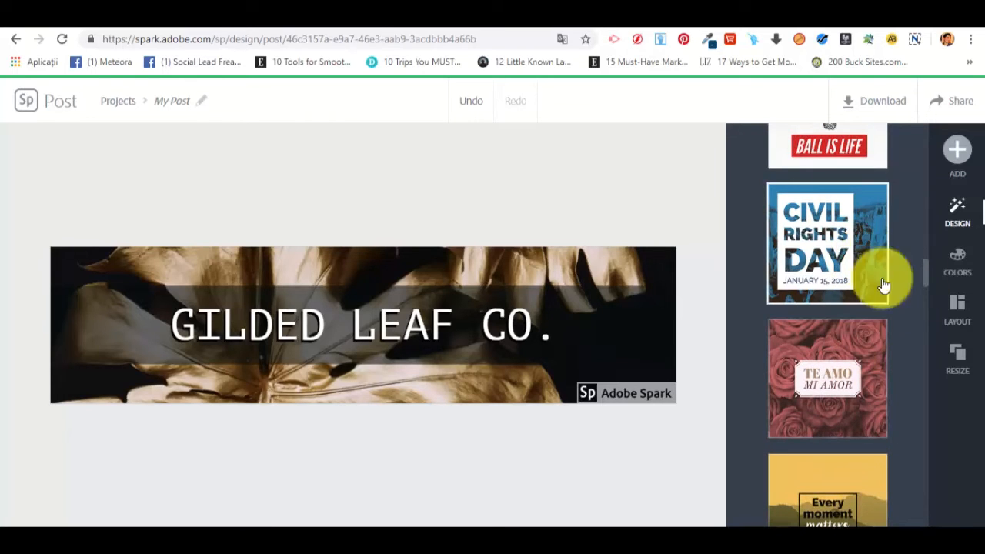
{"action": "left_click", "coordinate": [866, 254]}
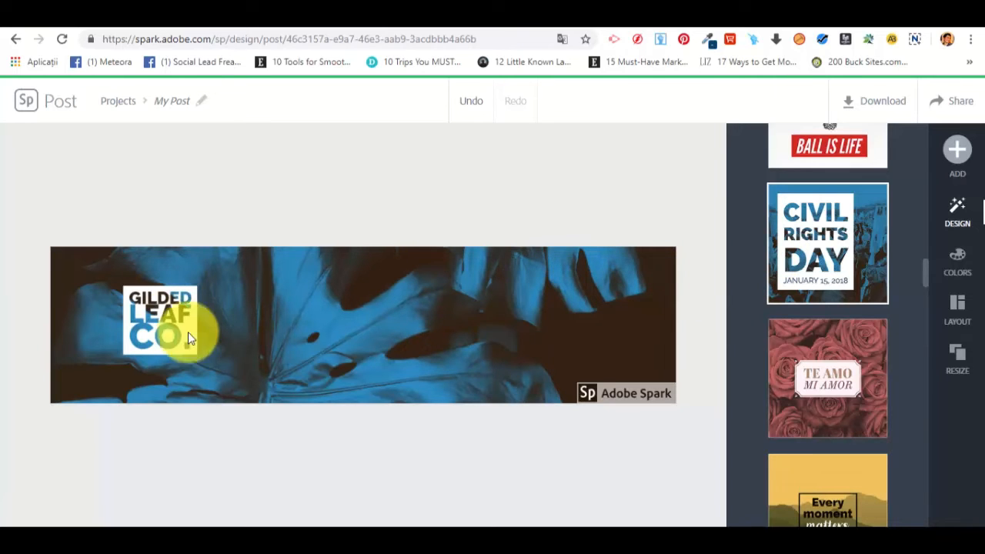
{"action": "left_click", "coordinate": [160, 322]}
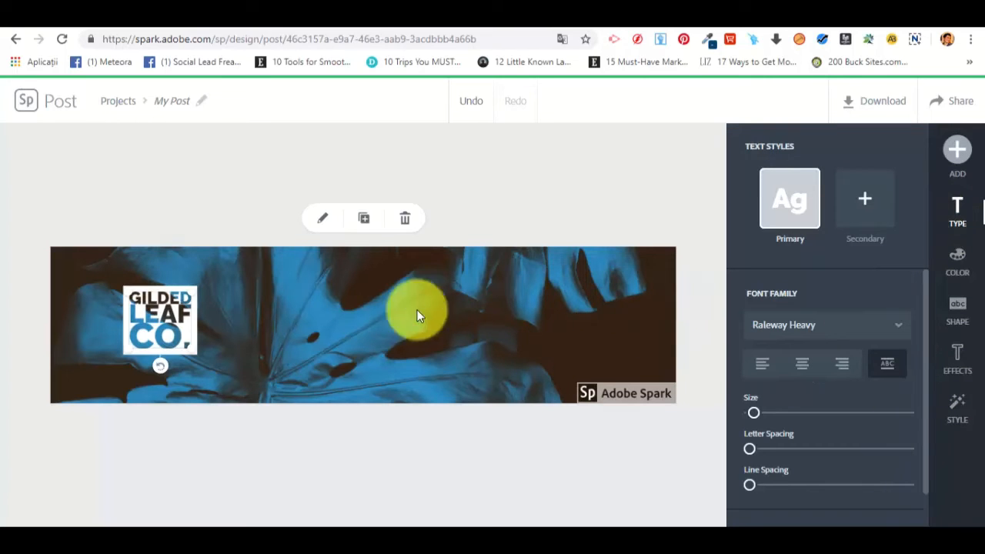
{"action": "left_click", "coordinate": [590, 215]}
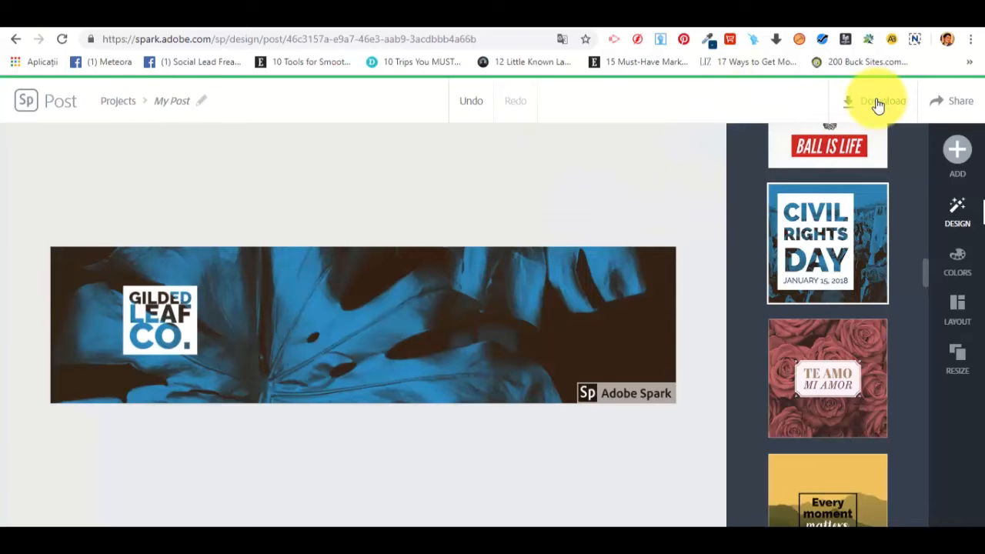
Rename the cover project as "Test 1 Cover".
{"action": "left_click", "coordinate": [168, 100]}
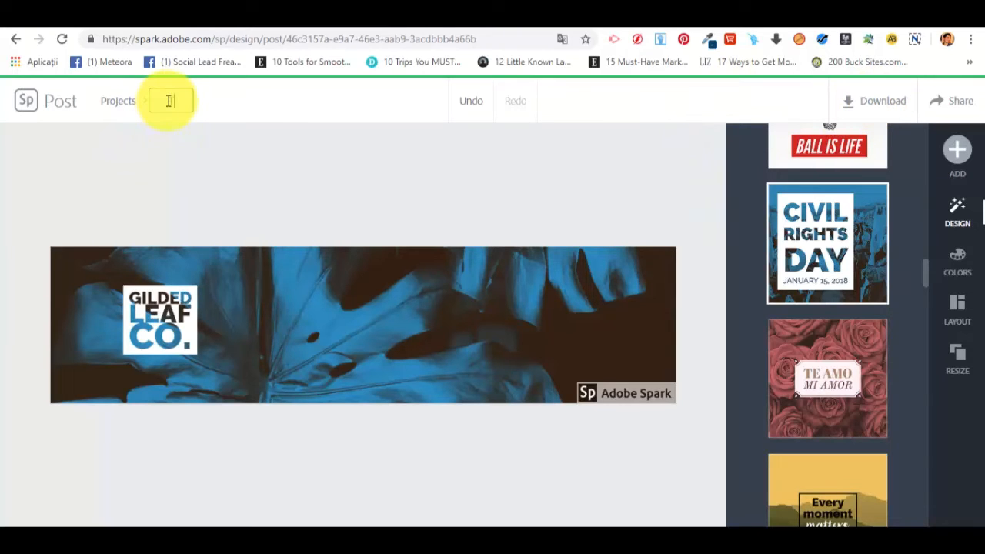
{"action": "type", "text": "Test 1"}
{"action": "key", "text": "Return"}
{"action": "left_click", "coordinate": [182, 100]}
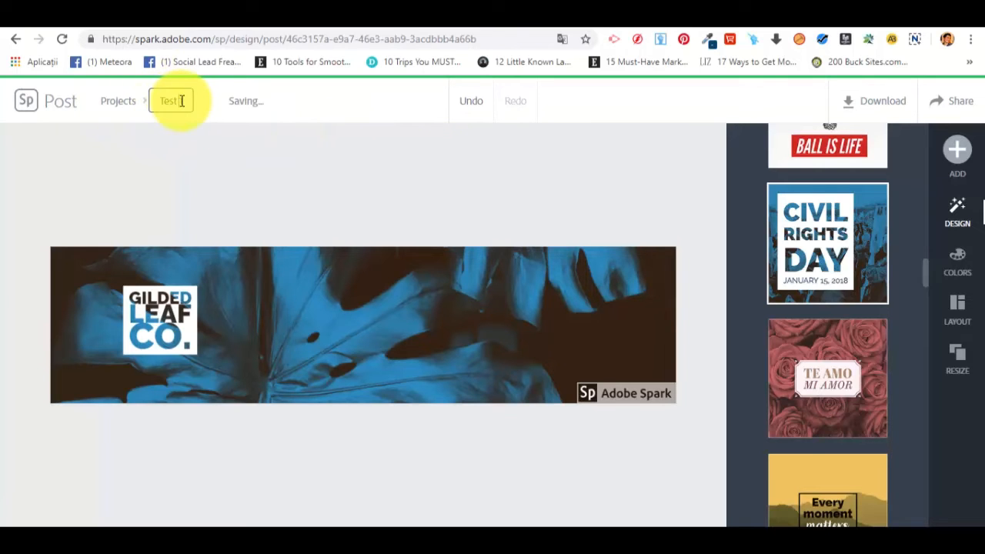
{"action": "type", "text": "Cover"}
{"action": "left_click", "coordinate": [323, 214]}
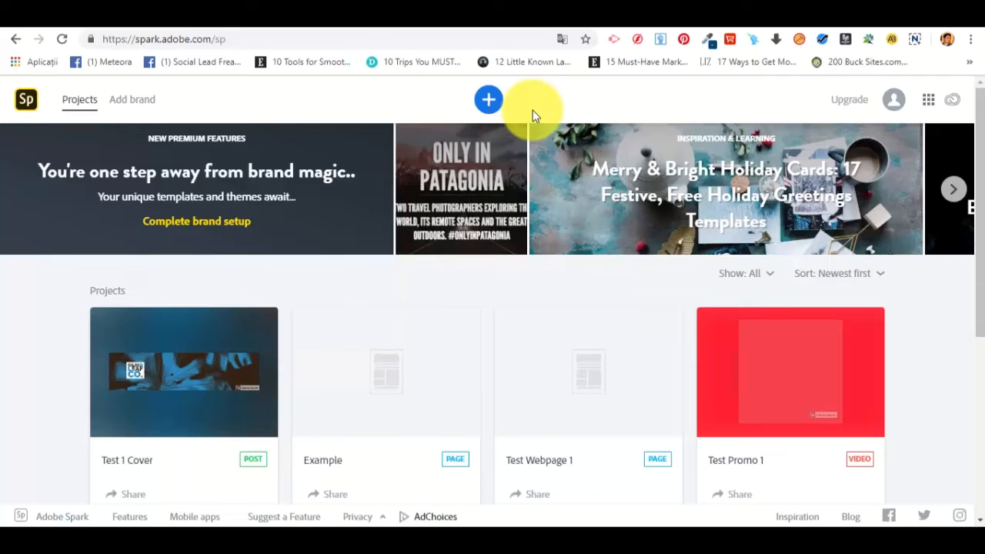
Begin a new project and browse the graphic templates, from Facebook and Twitter through Instagram and print to Ads.
{"action": "left_click", "coordinate": [491, 106]}
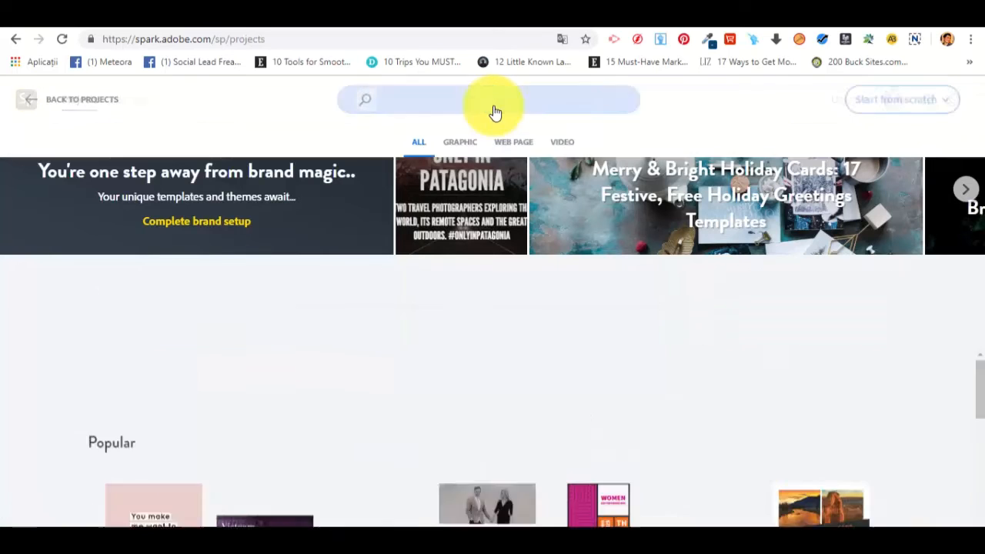
{"action": "left_click", "coordinate": [465, 150]}
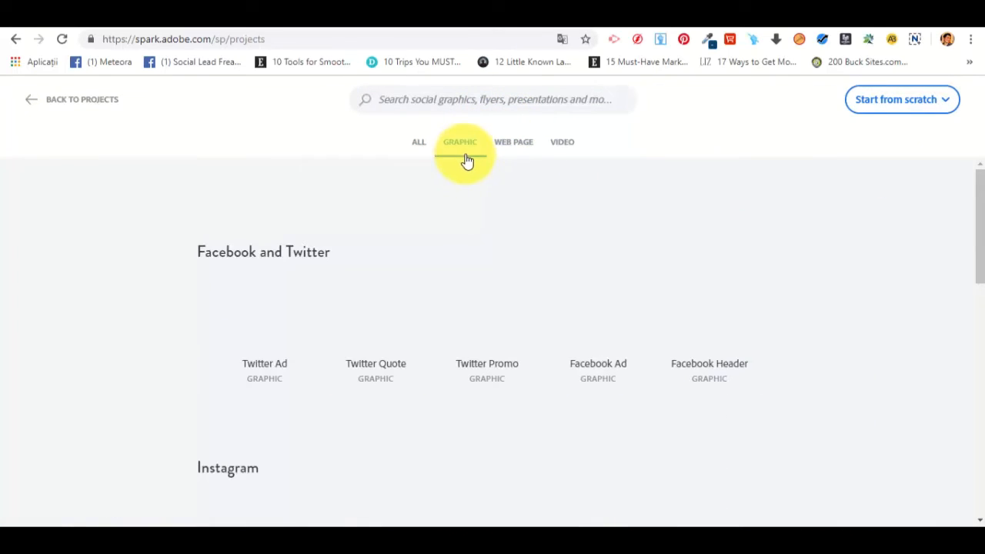
{"action": "scroll", "coordinate": [572, 232], "scroll_direction": "down", "scroll_amount": 4}
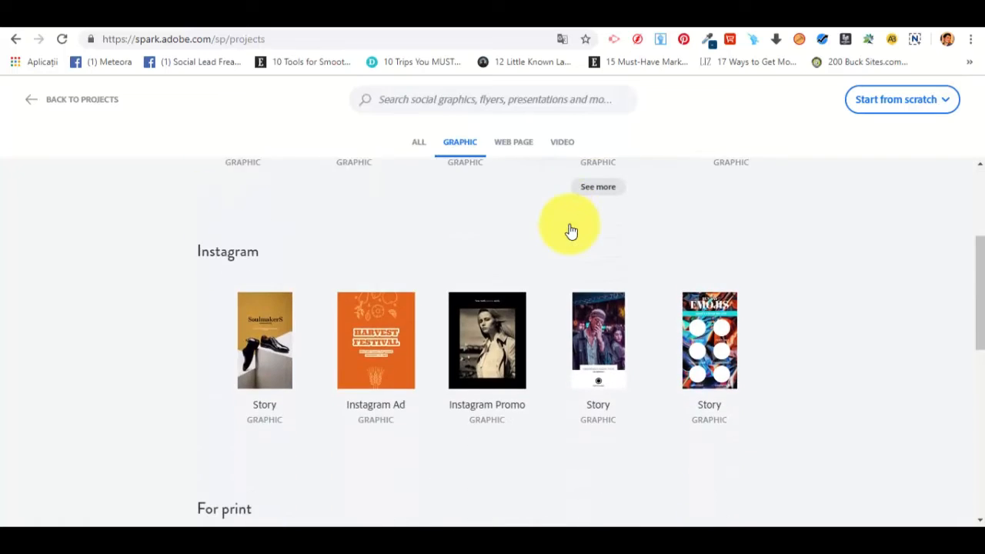
{"action": "scroll", "coordinate": [570, 231], "scroll_direction": "down", "scroll_amount": 6}
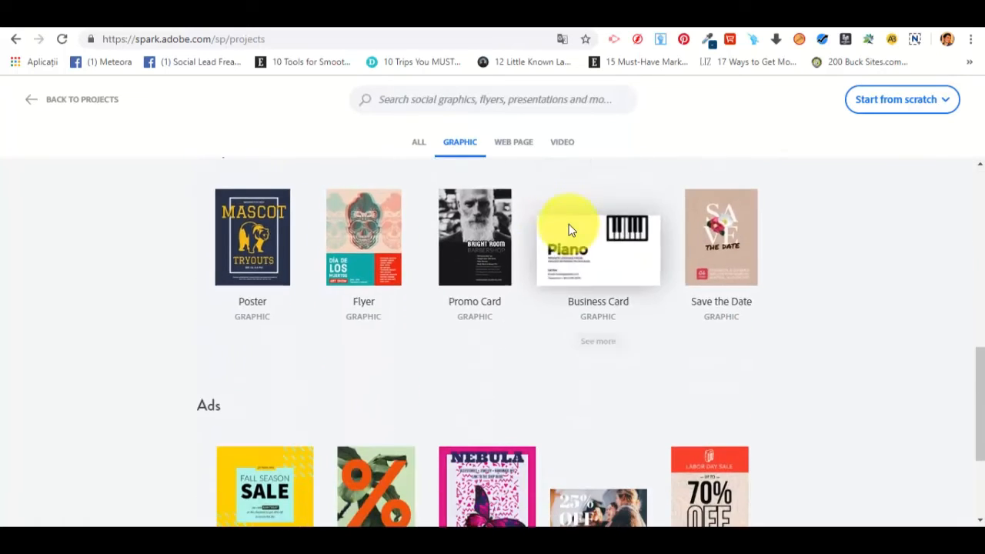
{"action": "scroll", "coordinate": [477, 250], "scroll_direction": "up", "scroll_amount": 2}
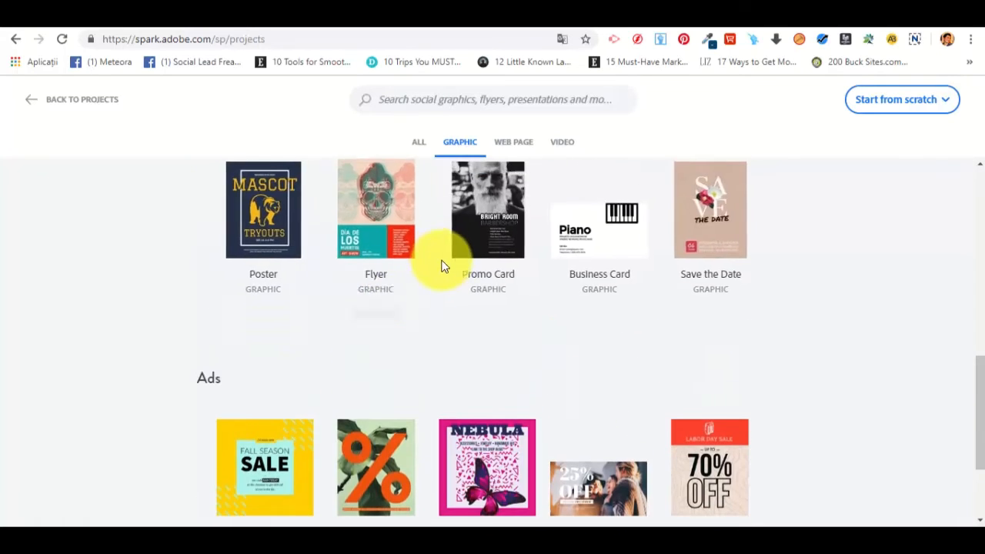
{"action": "scroll", "coordinate": [739, 265], "scroll_direction": "up", "scroll_amount": 7}
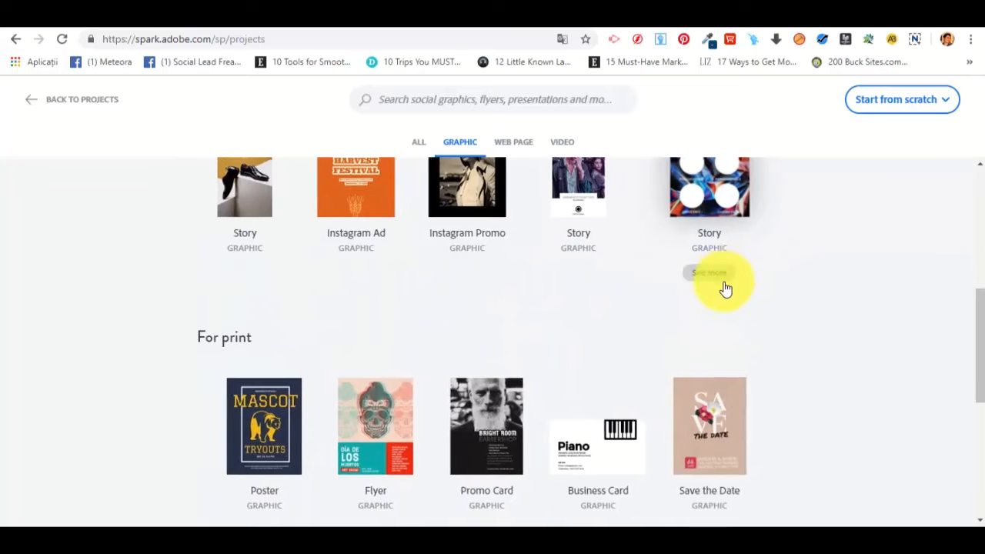
{"action": "scroll", "coordinate": [627, 325], "scroll_direction": "up", "scroll_amount": 2}
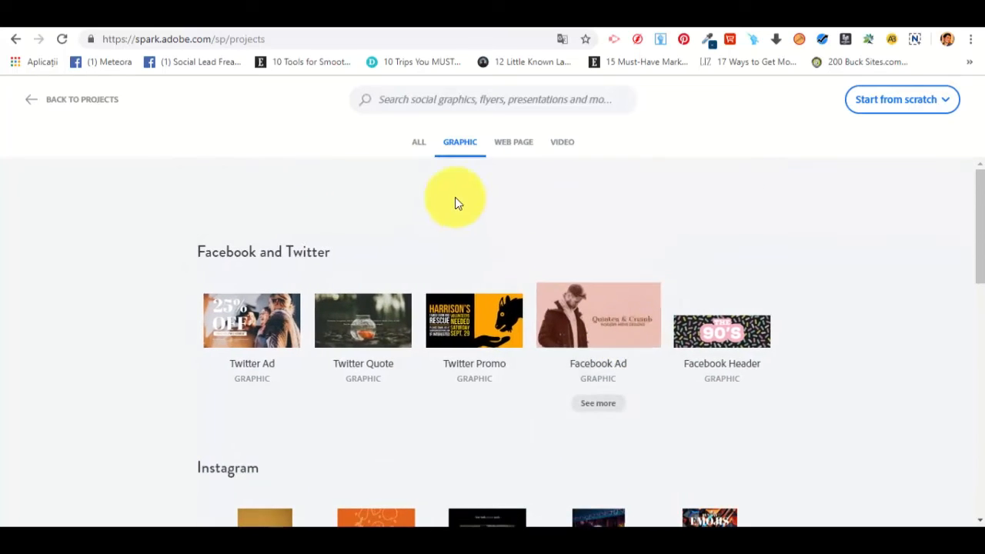
Start the project from the "Celebrating 101 Years of the National Park Service" Collage template among all Popular templates.
{"action": "left_click", "coordinate": [419, 146]}
{"action": "scroll", "coordinate": [539, 267], "scroll_direction": "down", "scroll_amount": 2}
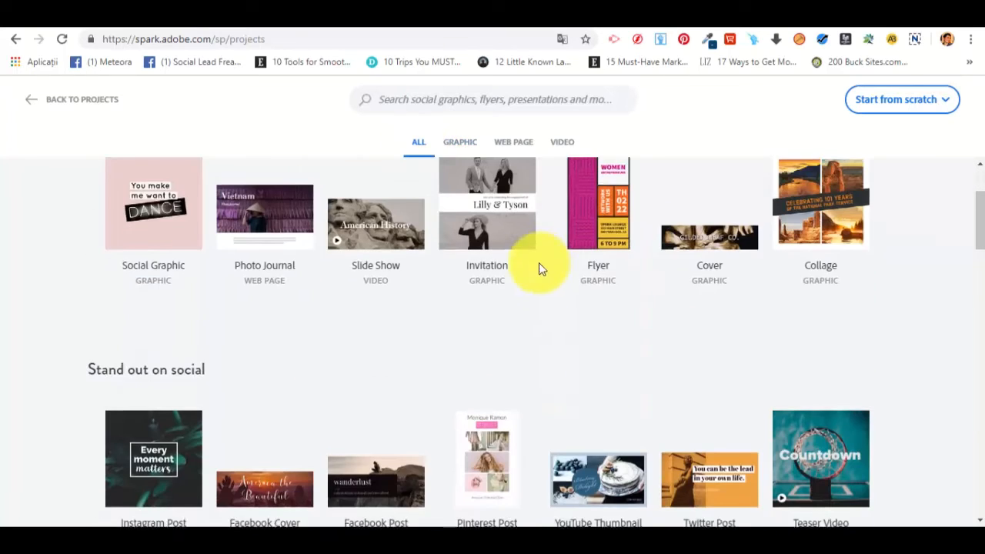
{"action": "scroll", "coordinate": [680, 301], "scroll_direction": "up", "scroll_amount": 2}
{"action": "mouse_move", "coordinate": [824, 347]}
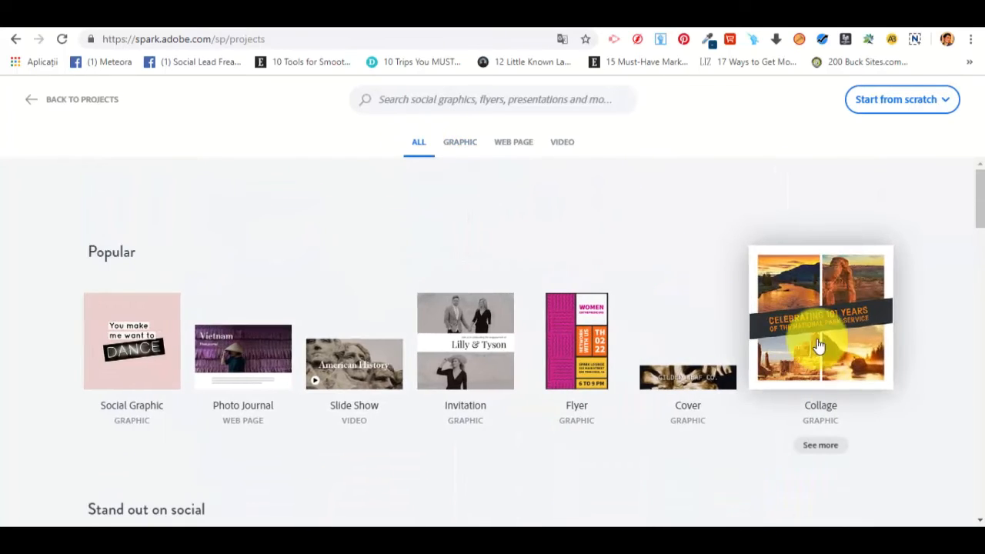
{"action": "left_click", "coordinate": [852, 369]}
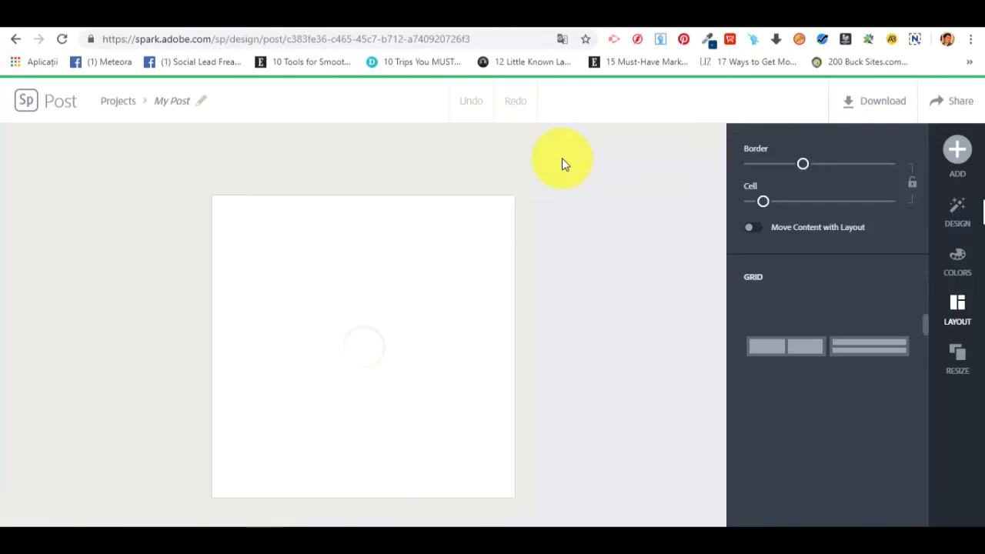
Rename the collage project as "Personal Test".
{"action": "left_click", "coordinate": [186, 103]}
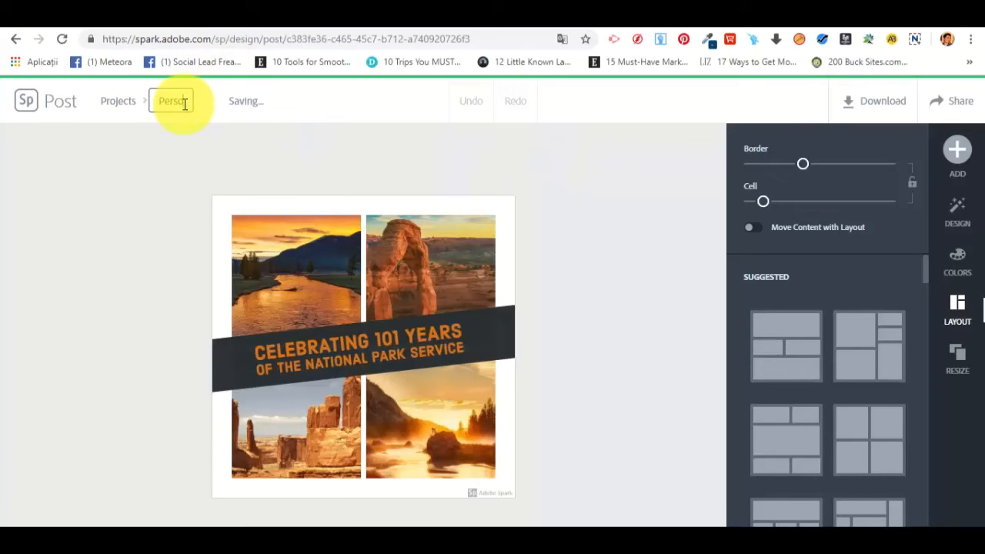
{"action": "type", "text": "Personal Test"}
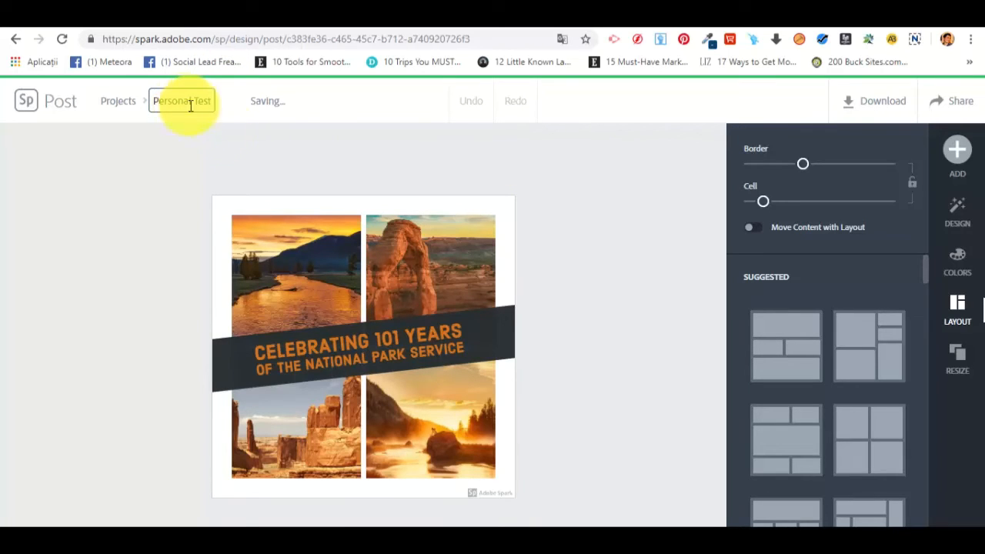
{"action": "left_click", "coordinate": [286, 174]}
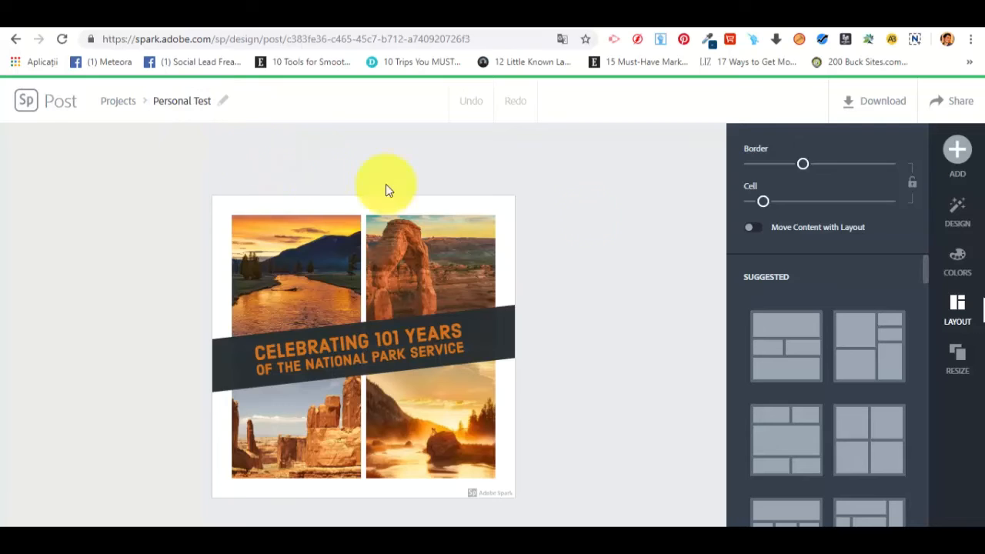
Examine the image options of the four collage photos, the filter looks of the sunrise river photo, and the background's color fill.
{"action": "left_click", "coordinate": [312, 273]}
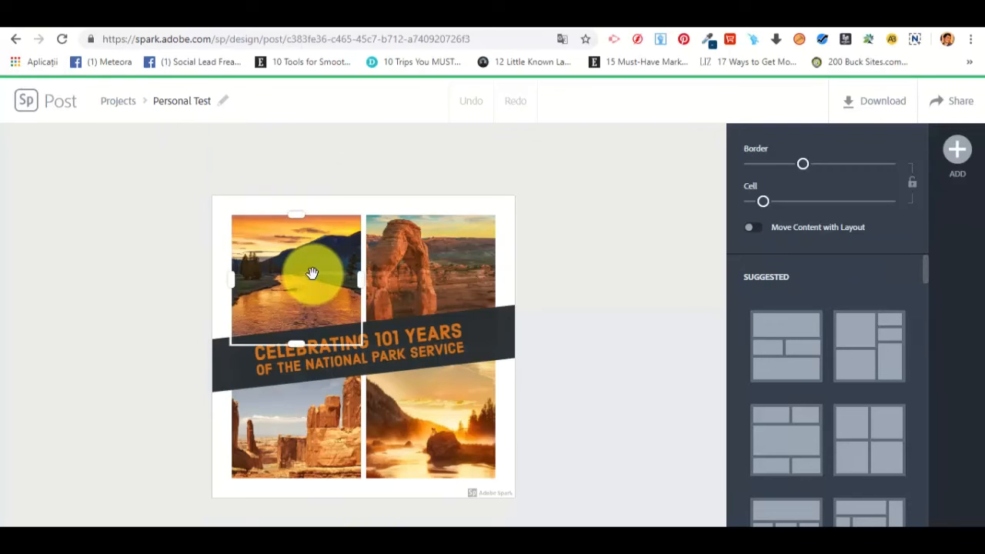
{"action": "left_click", "coordinate": [414, 269]}
{"action": "left_click", "coordinate": [286, 417]}
{"action": "left_click", "coordinate": [390, 446]}
{"action": "left_click", "coordinate": [323, 250]}
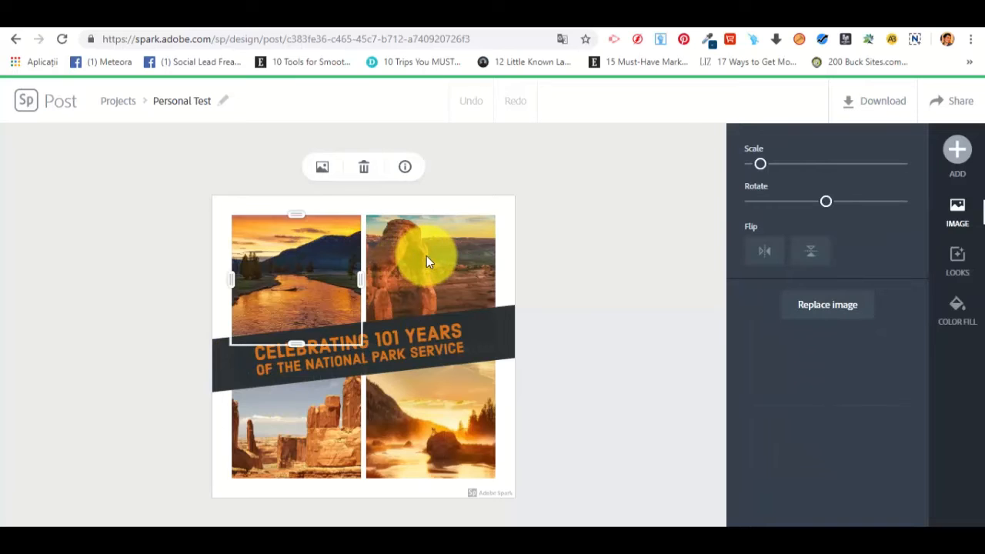
{"action": "left_click", "coordinate": [429, 262]}
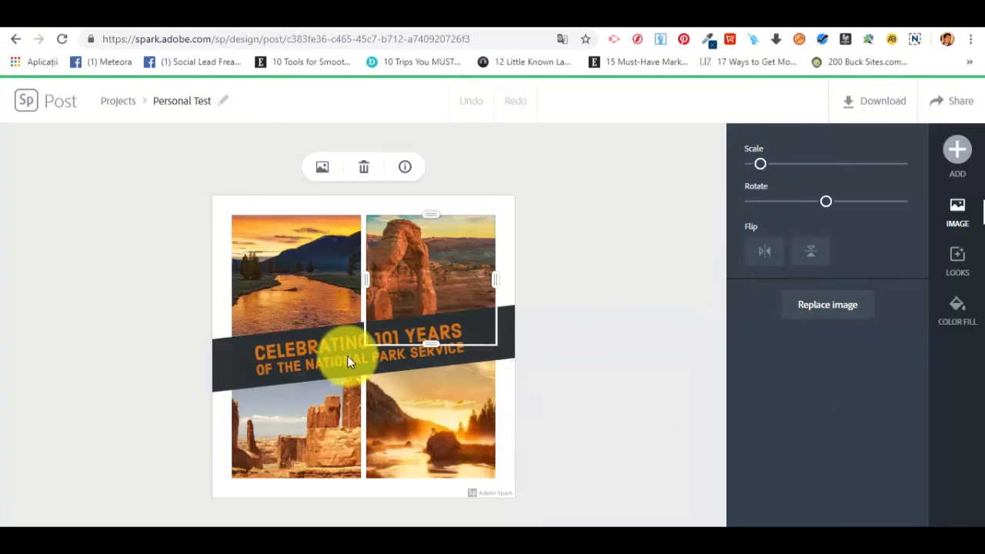
{"action": "left_click", "coordinate": [313, 418]}
{"action": "left_click", "coordinate": [451, 402]}
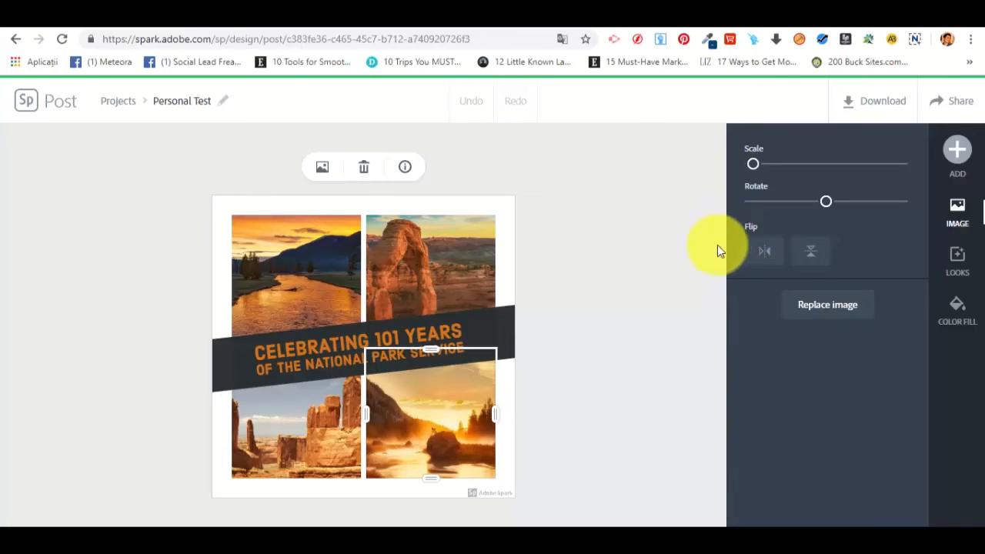
{"action": "left_click", "coordinate": [971, 269]}
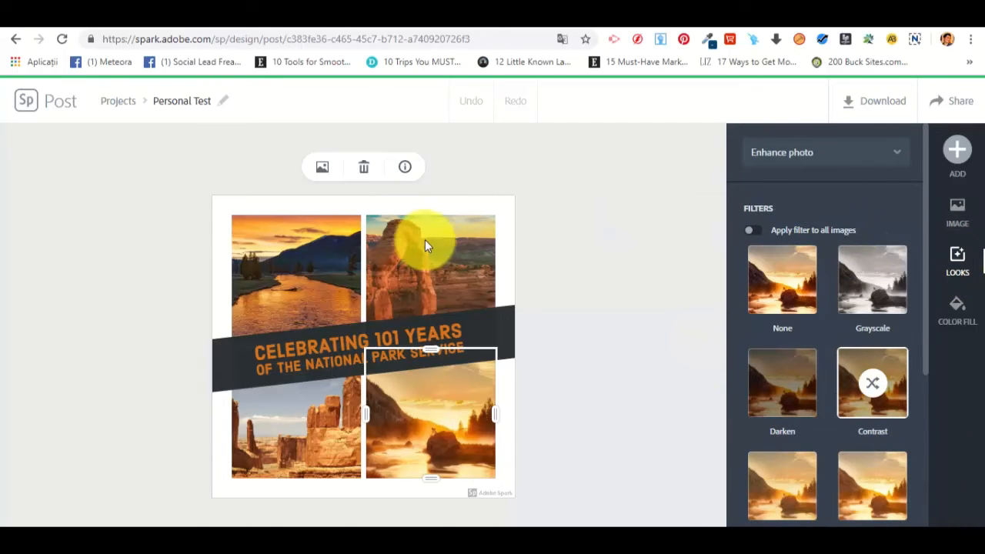
{"action": "left_click", "coordinate": [468, 201]}
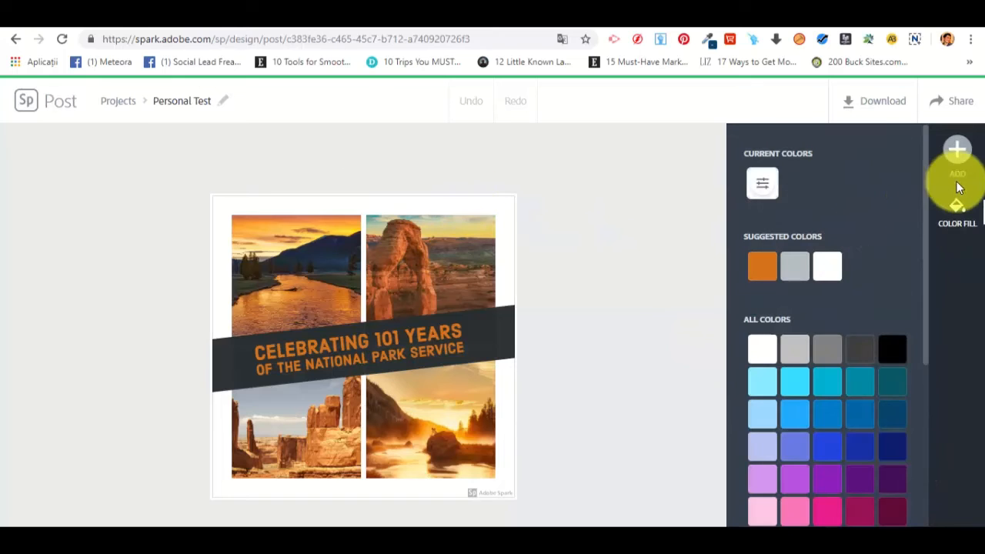
Search the free photos for "desert" and add the night-sky cactus photo to the collage.
{"action": "left_click", "coordinate": [958, 151]}
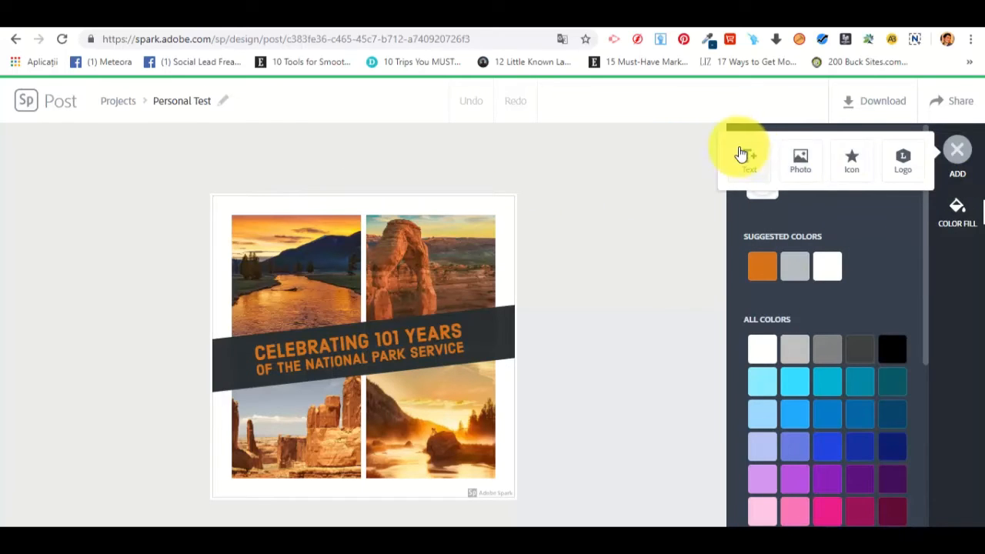
{"action": "left_click", "coordinate": [919, 198]}
{"action": "left_click", "coordinate": [953, 153]}
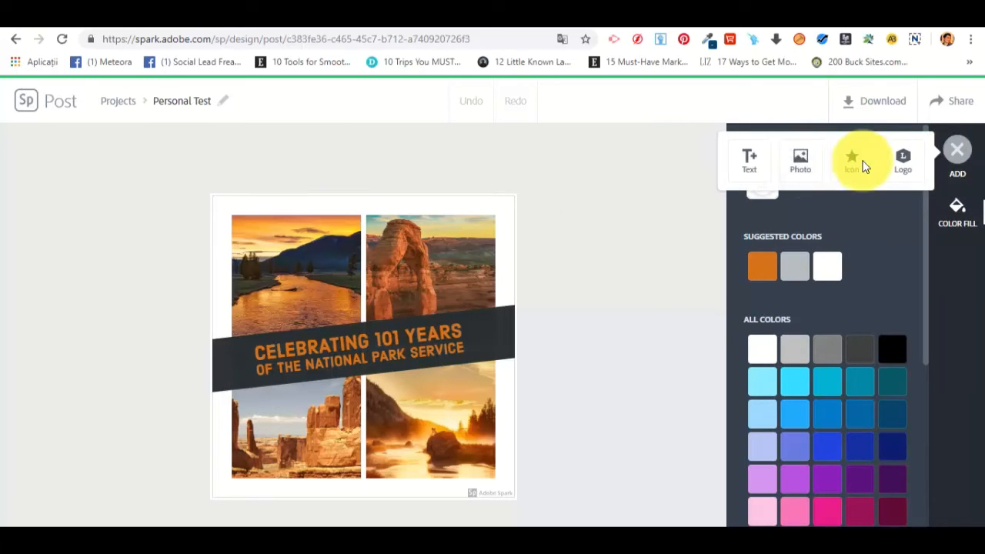
{"action": "left_click", "coordinate": [803, 156]}
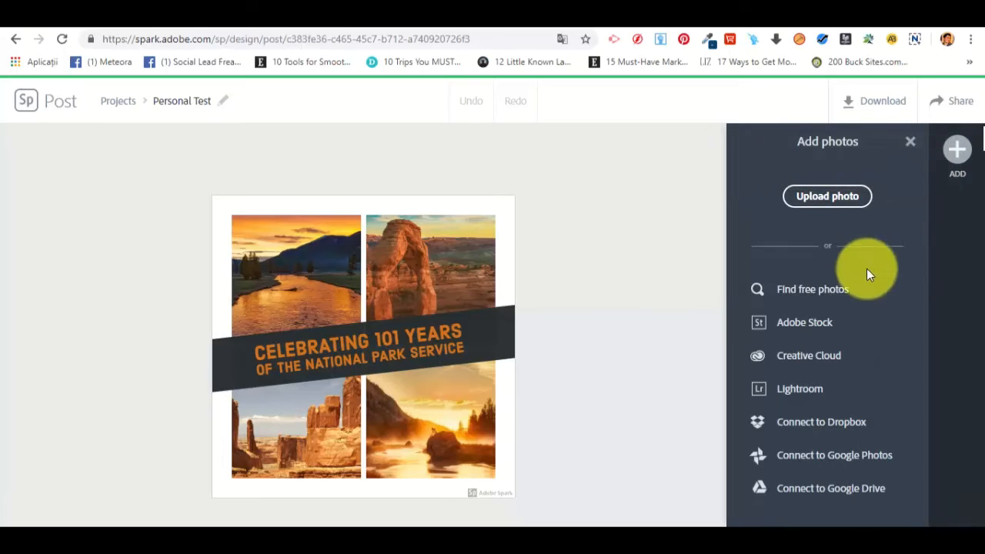
{"action": "left_click", "coordinate": [831, 295]}
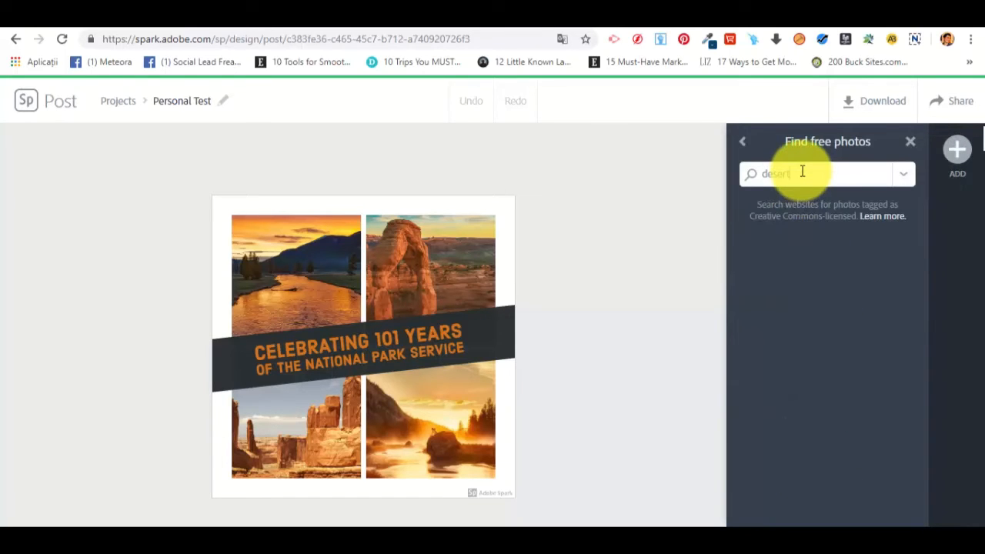
{"action": "left_click", "coordinate": [803, 170]}
{"action": "type", "text": "desert"}
{"action": "key", "text": "Return"}
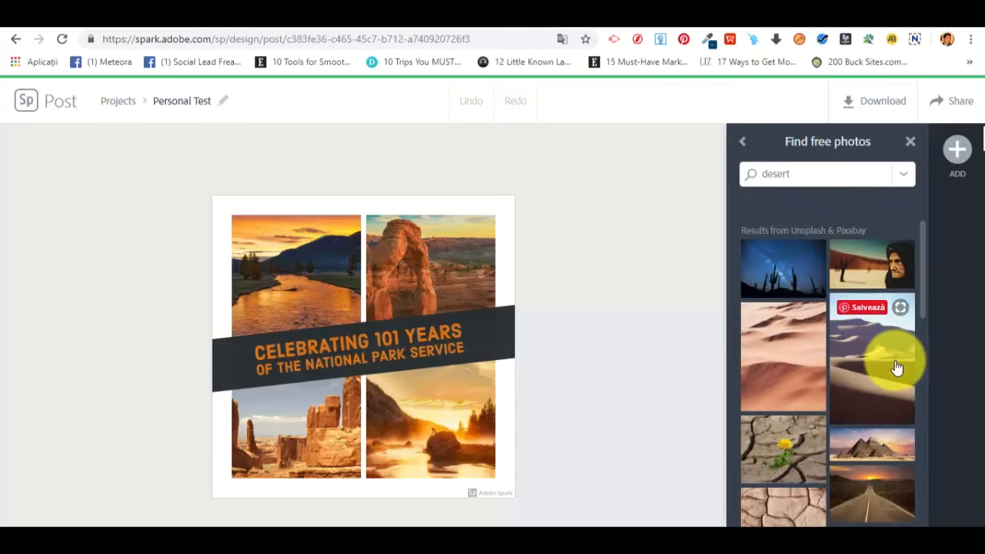
{"action": "left_click", "coordinate": [807, 275]}
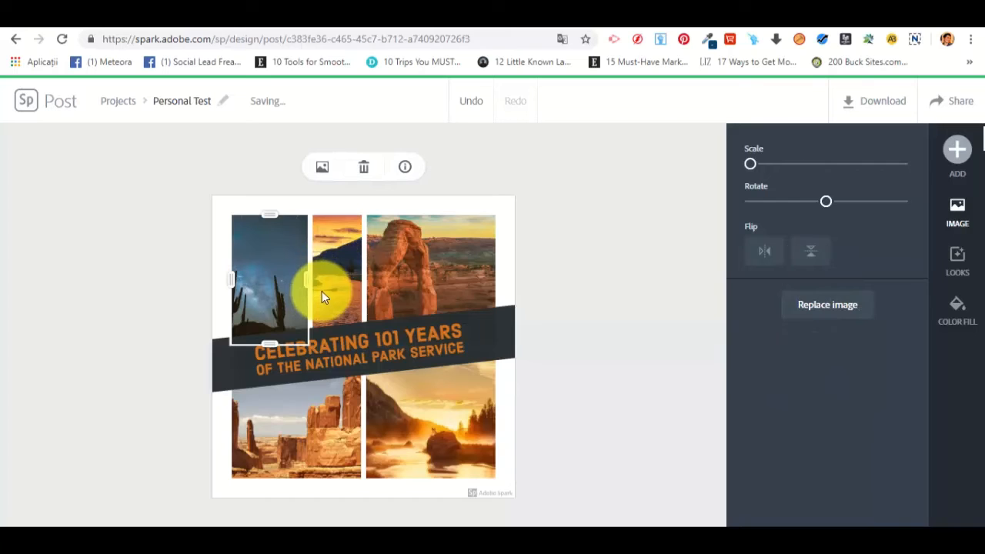
Swap the night-sky cactus photo in the upper-left cell with the rock photo in the lower-left cell of the collage.
{"action": "left_click_drag", "start_coordinate": [311, 288], "coordinate": [298, 396]}
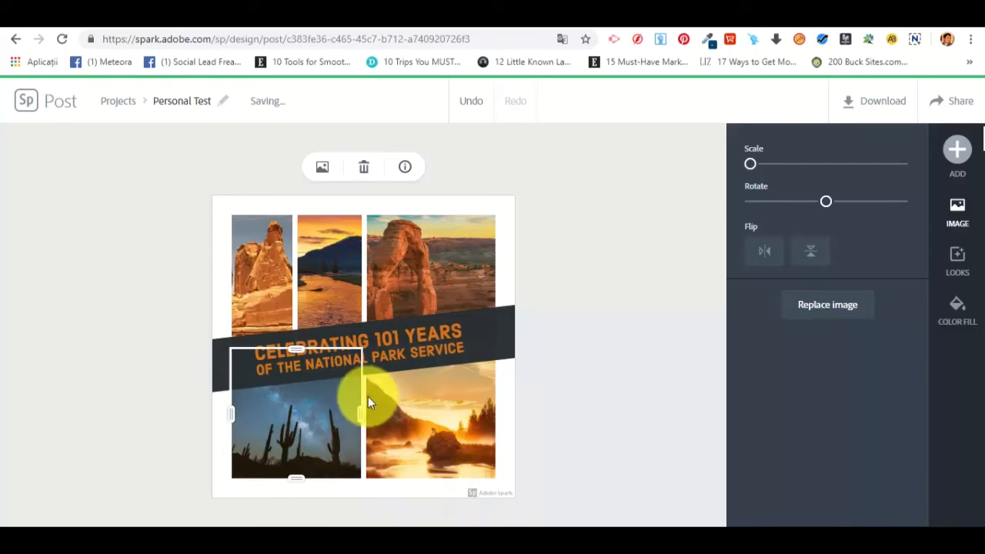
{"action": "left_click", "coordinate": [446, 262]}
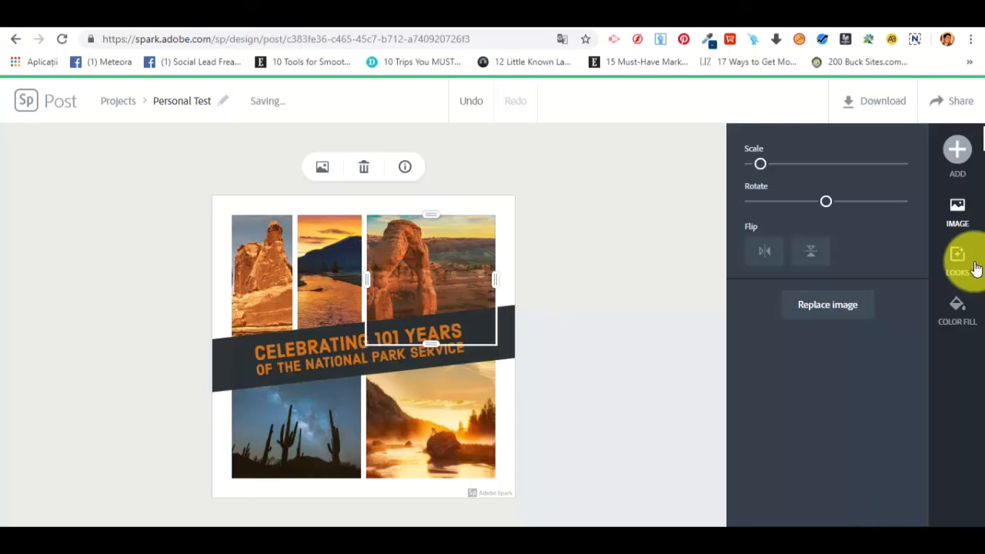
{"action": "left_click", "coordinate": [273, 255]}
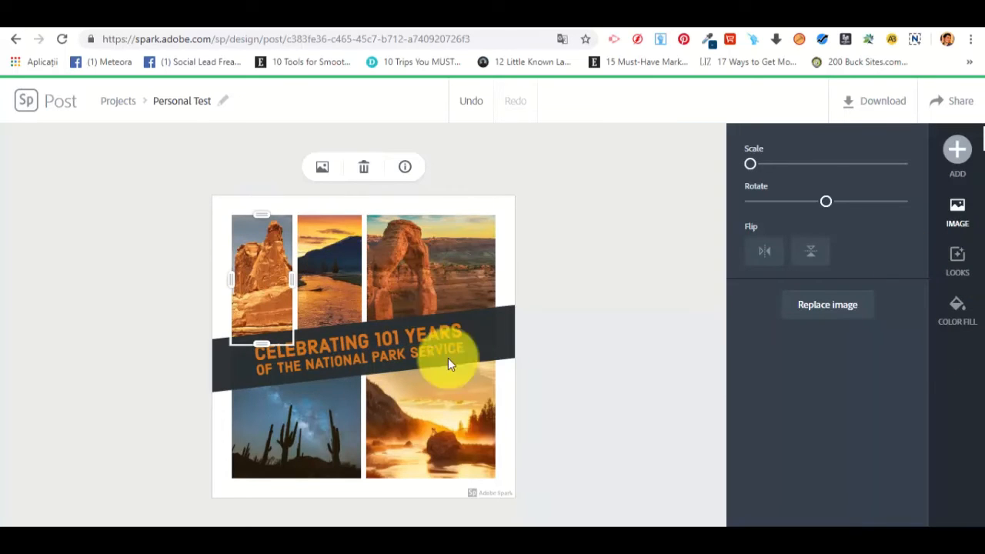
Try the Lighten, Multiply, Colorize and Matte filters on the lower-right river photo and return it to the Contrast filter.
{"action": "left_click", "coordinate": [469, 420]}
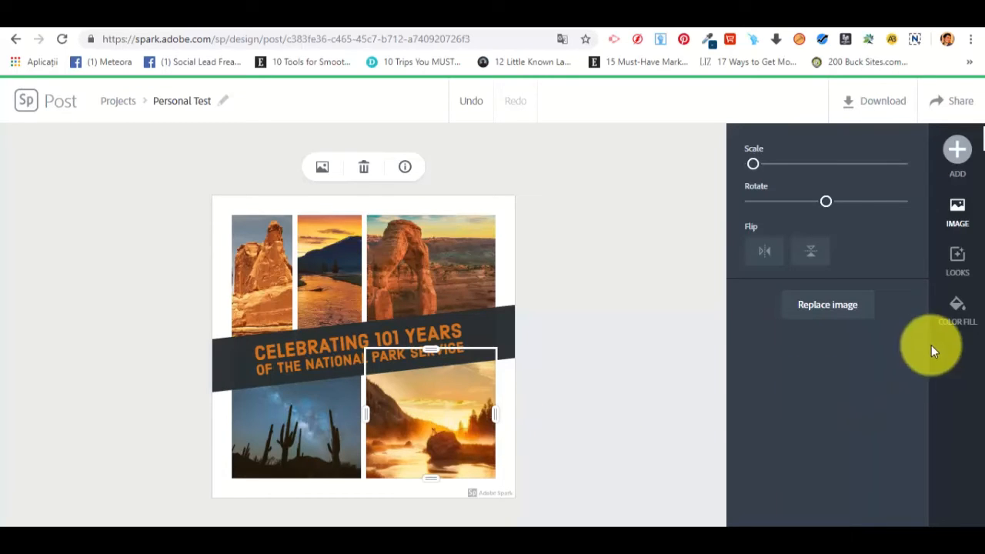
{"action": "left_click", "coordinate": [959, 265]}
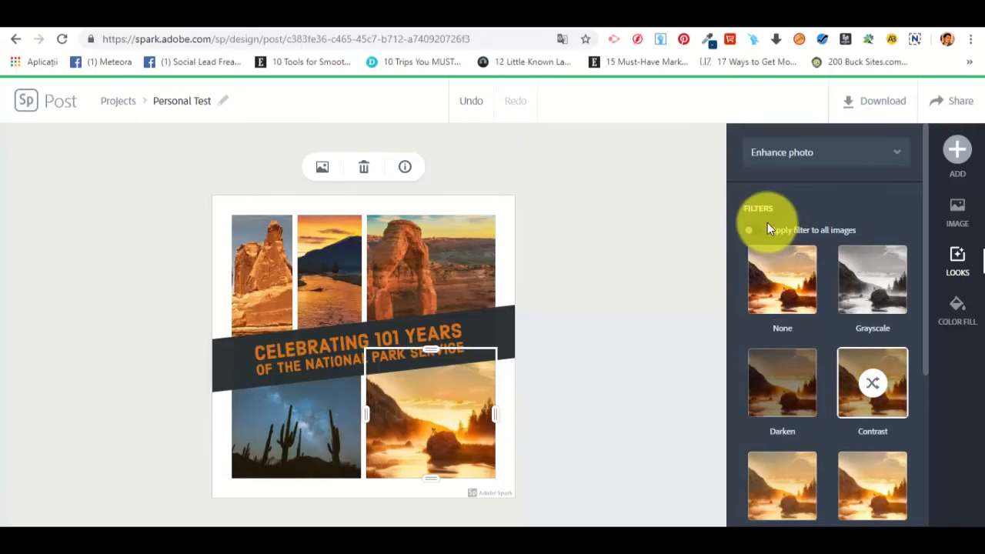
{"action": "scroll", "coordinate": [833, 266], "scroll_direction": "down", "scroll_amount": 1}
{"action": "scroll", "coordinate": [833, 267], "scroll_direction": "down", "scroll_amount": 3}
{"action": "scroll", "coordinate": [793, 198], "scroll_direction": "up", "scroll_amount": 4}
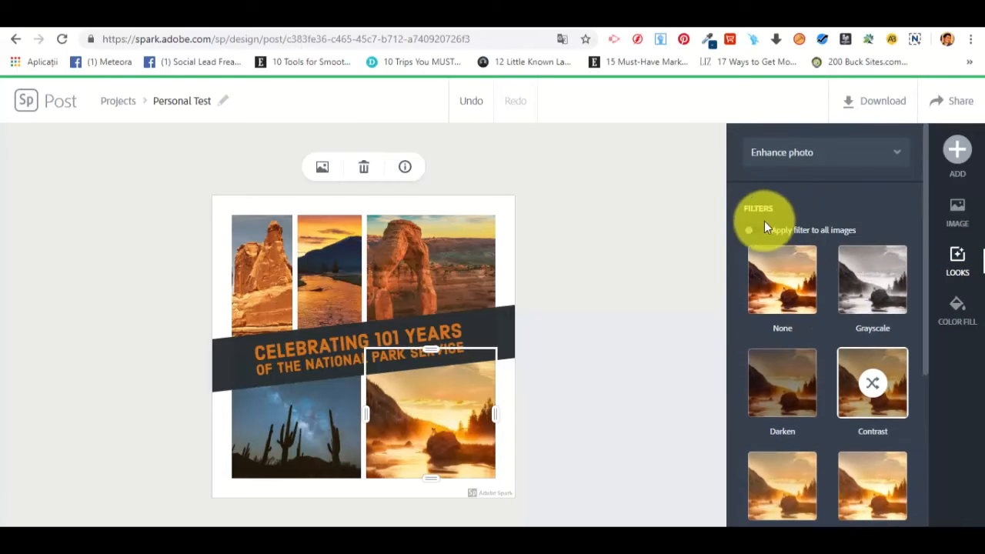
{"action": "scroll", "coordinate": [860, 290], "scroll_direction": "down", "scroll_amount": 3}
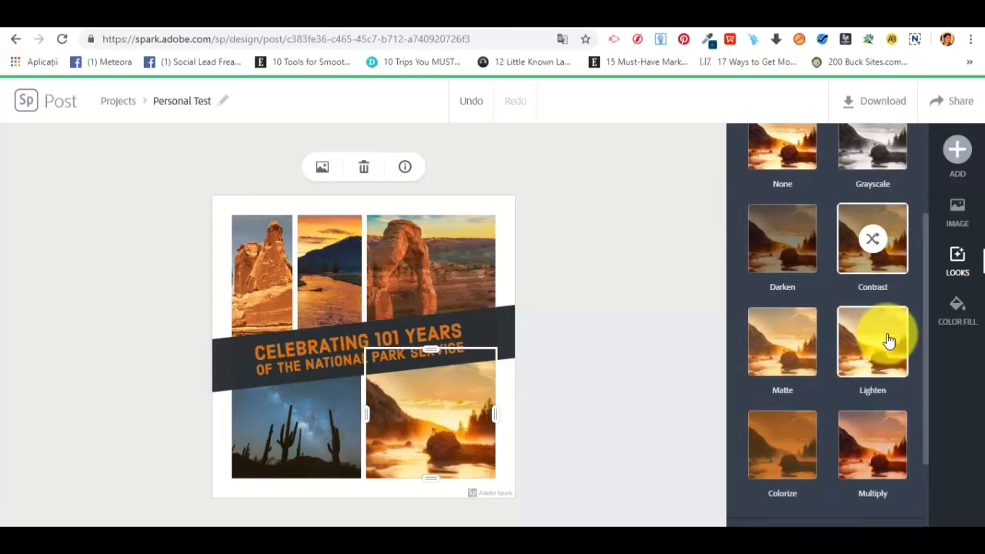
{"action": "left_click", "coordinate": [887, 339]}
{"action": "scroll", "coordinate": [871, 392], "scroll_direction": "down", "scroll_amount": 2}
{"action": "left_click", "coordinate": [873, 346]}
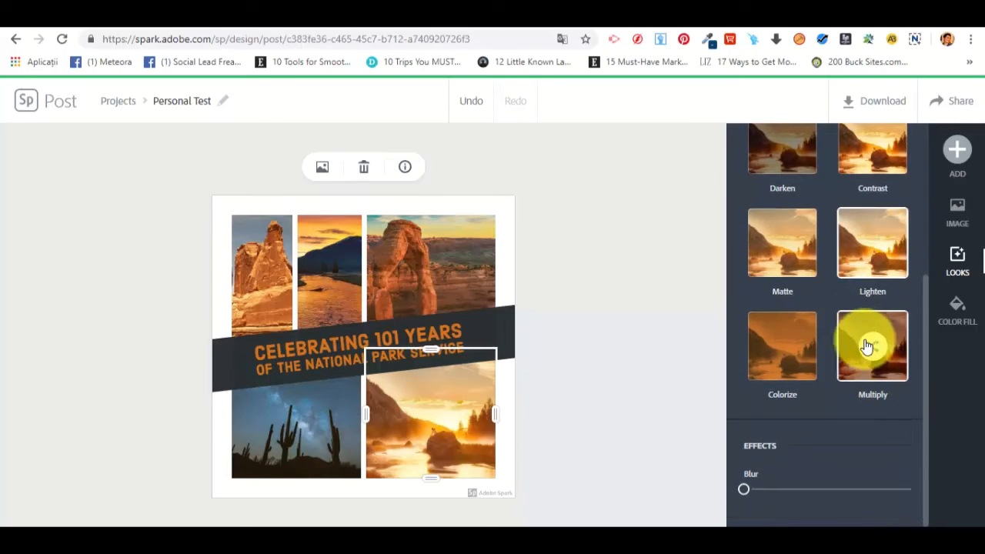
{"action": "left_click", "coordinate": [796, 344]}
{"action": "scroll", "coordinate": [822, 374], "scroll_direction": "up", "scroll_amount": 1}
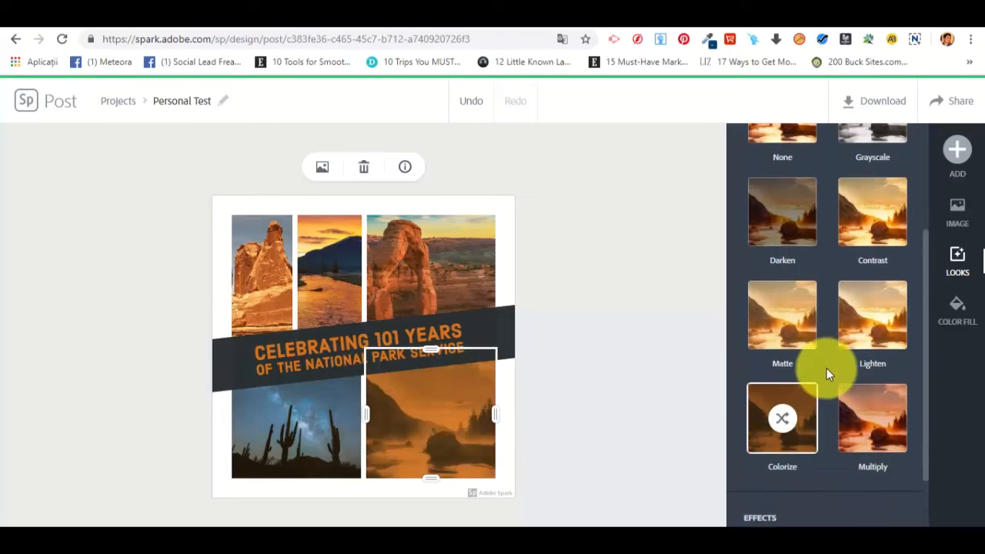
{"action": "left_click", "coordinate": [791, 329]}
{"action": "scroll", "coordinate": [847, 319], "scroll_direction": "up", "scroll_amount": 1}
{"action": "left_click", "coordinate": [862, 289]}
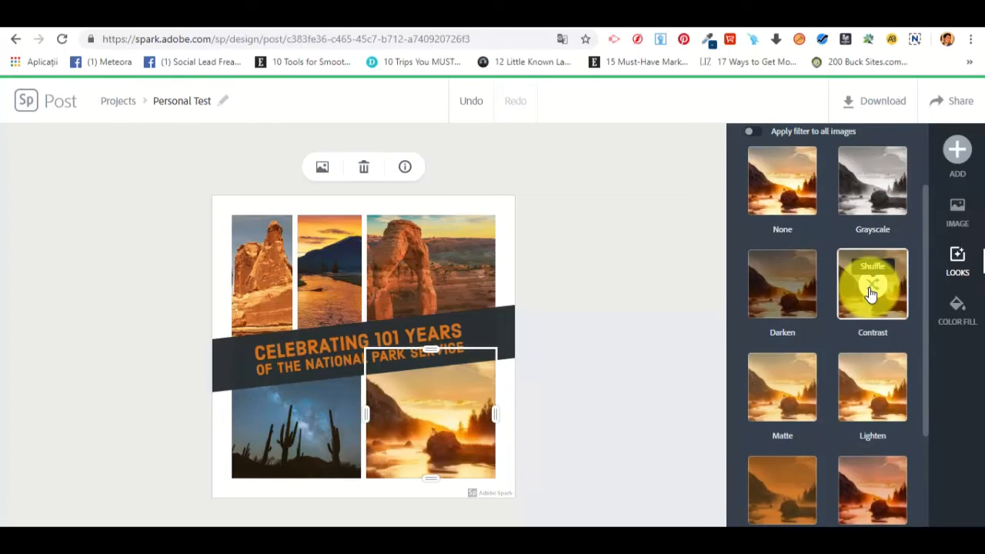
Turn on applying the filter to all images and try out the Blur effect on the river photo.
{"action": "scroll", "coordinate": [846, 302], "scroll_direction": "up", "scroll_amount": 1}
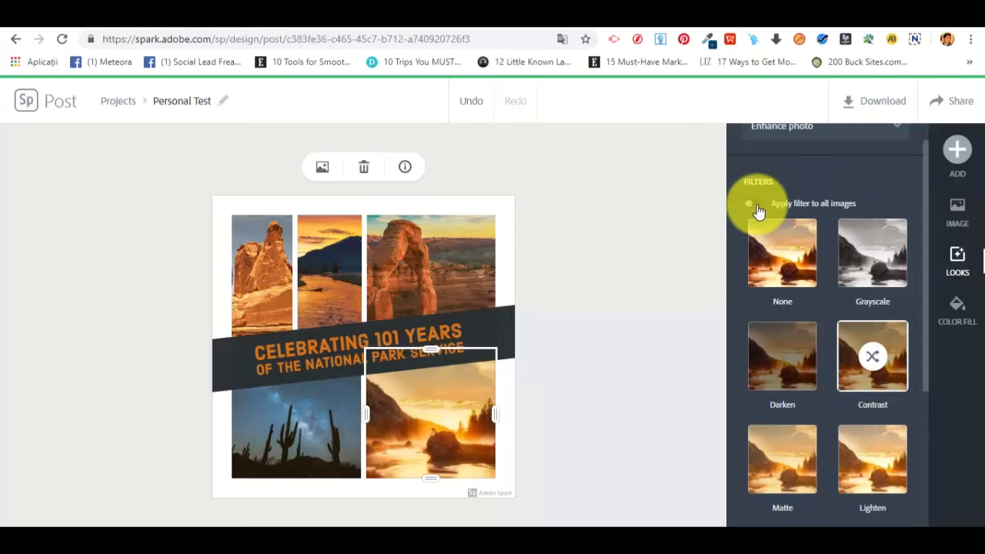
{"action": "left_click", "coordinate": [754, 204]}
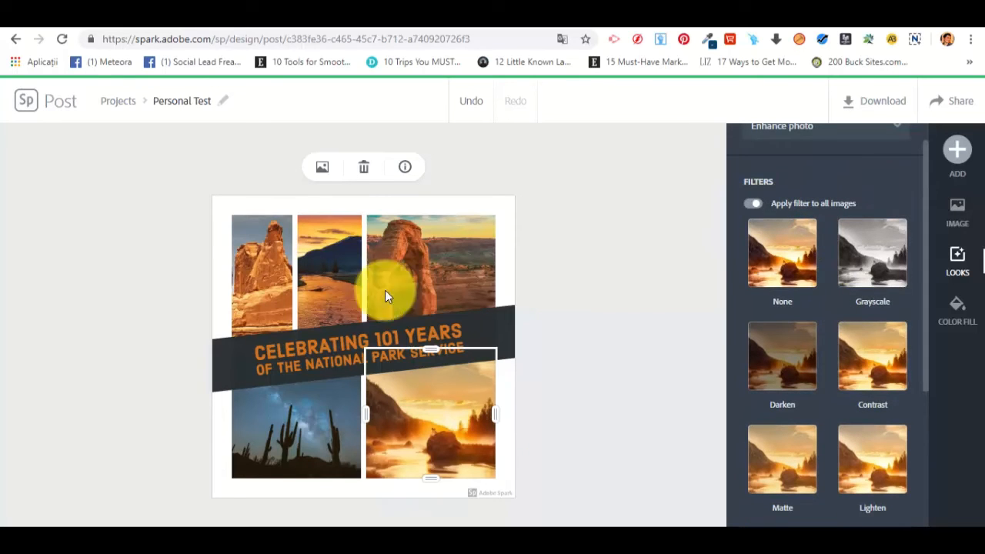
{"action": "scroll", "coordinate": [841, 393], "scroll_direction": "down", "scroll_amount": 3}
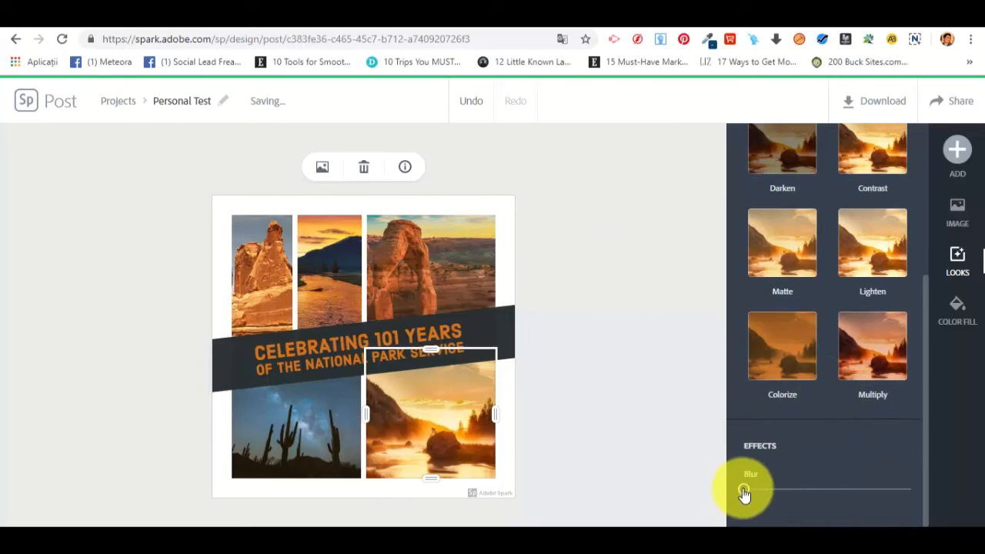
{"action": "mouse_move", "coordinate": [745, 492]}
{"action": "left_mouse_down"}
{"action": "mouse_move", "coordinate": [800, 504]}
{"action": "mouse_move", "coordinate": [741, 488]}
{"action": "mouse_move", "coordinate": [766, 490]}
{"action": "mouse_move", "coordinate": [754, 480]}
{"action": "mouse_move", "coordinate": [744, 489]}
{"action": "left_mouse_up"}
{"action": "scroll", "coordinate": [858, 323], "scroll_direction": "up", "scroll_amount": 3}
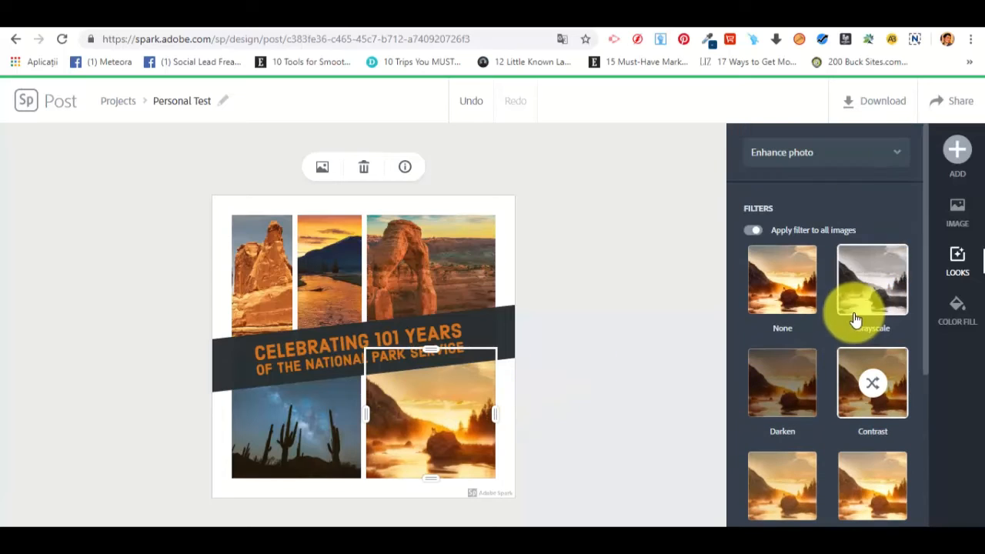
{"action": "left_click", "coordinate": [972, 320]}
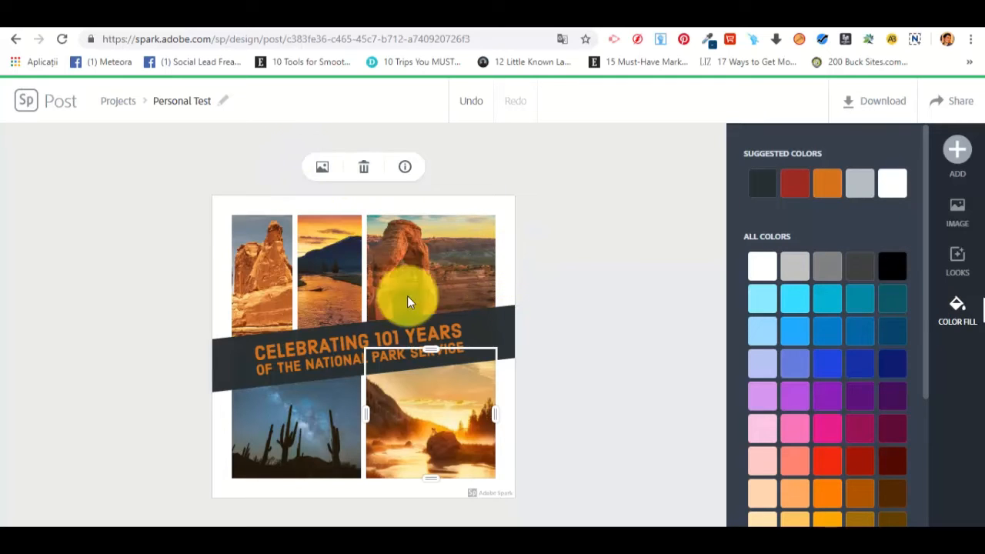
{"action": "left_click", "coordinate": [958, 213]}
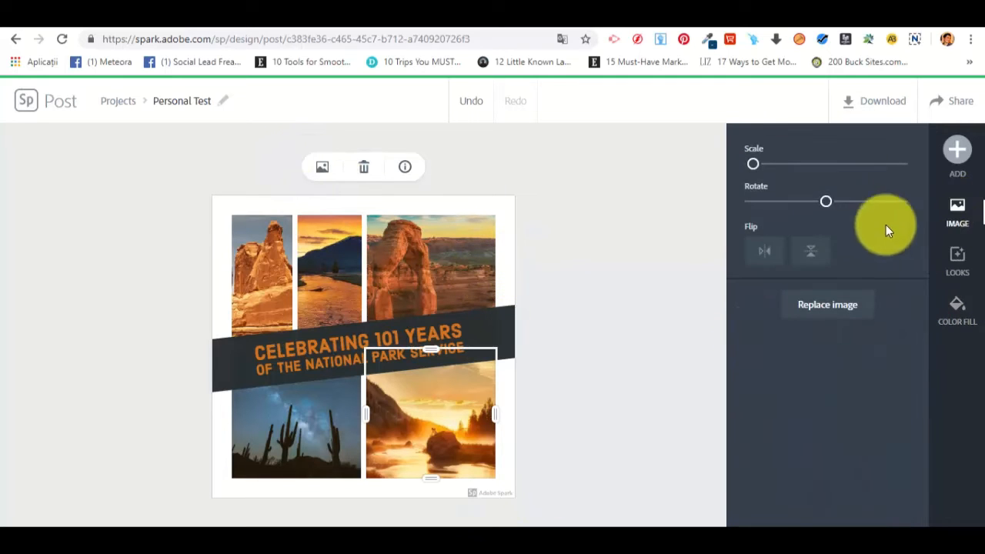
Start adding an icon to the collage and search the icon library for "arrow".
{"action": "left_click", "coordinate": [953, 172]}
{"action": "left_click", "coordinate": [949, 169]}
{"action": "left_click", "coordinate": [957, 154]}
{"action": "left_click", "coordinate": [860, 156]}
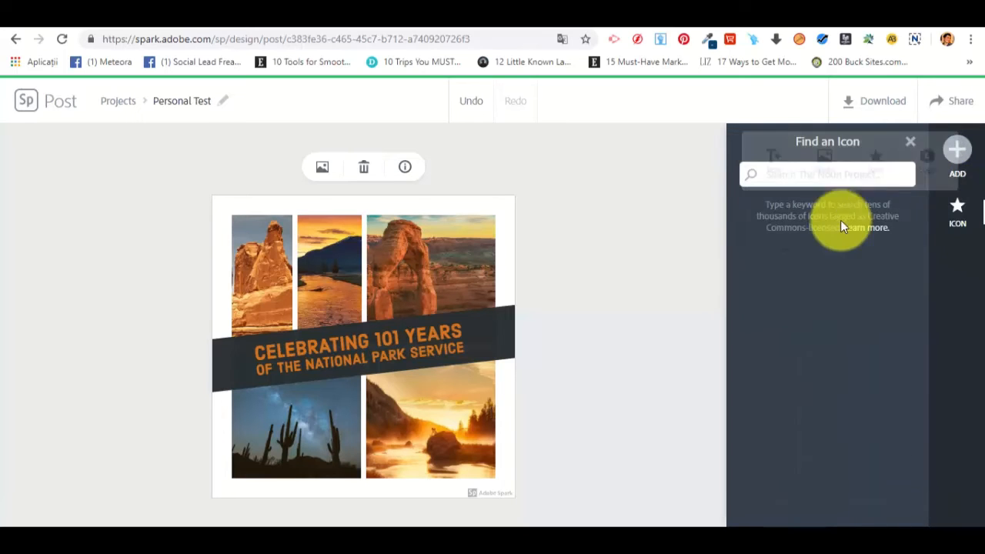
{"action": "left_click", "coordinate": [771, 171]}
{"action": "type", "text": "arrow"}
{"action": "key", "text": "Return"}
Search the icons for "coin" and place the coin with the number 1 over the rock arch photo.
{"action": "double_click", "coordinate": [772, 171]}
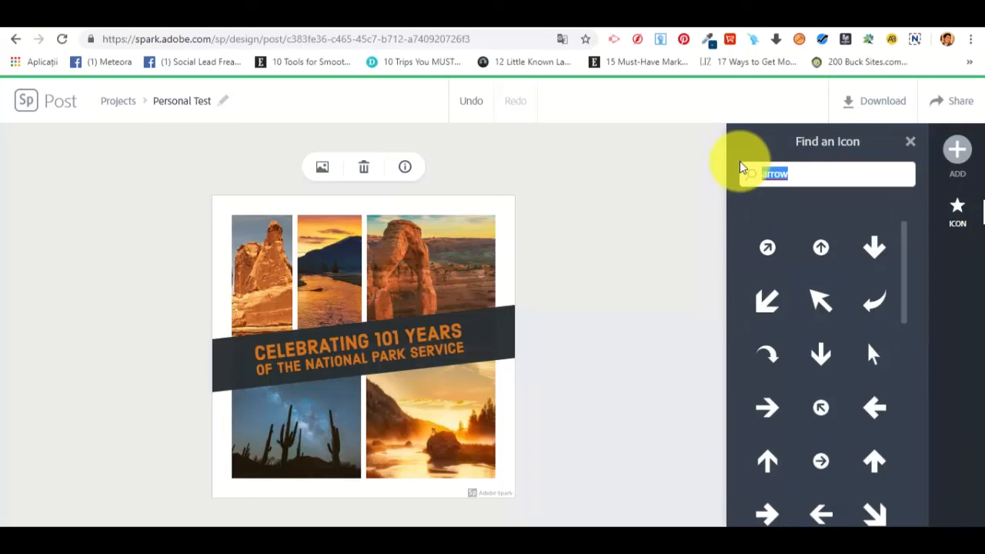
{"action": "type", "text": "coin"}
{"action": "key", "text": "Return"}
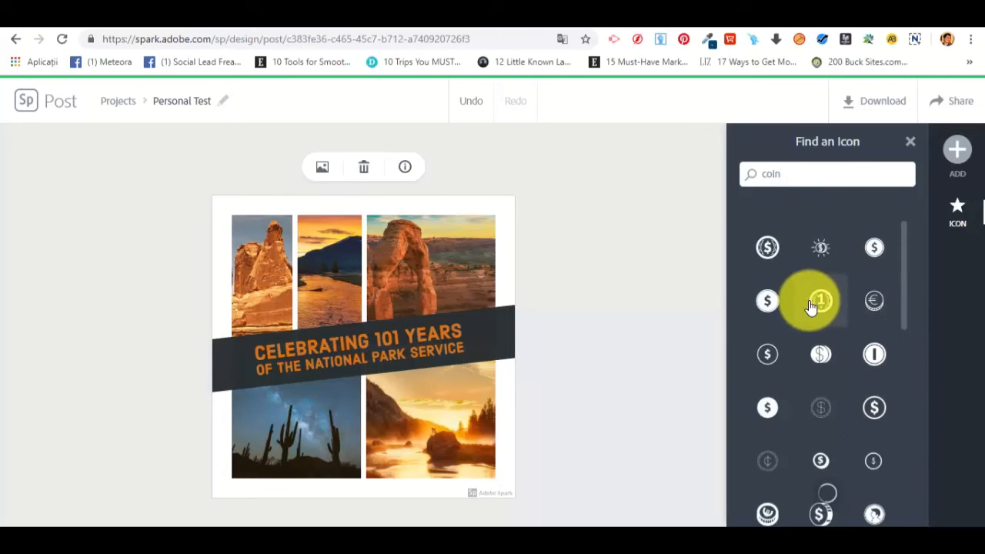
{"action": "left_click", "coordinate": [813, 306]}
{"action": "left_click_drag", "start_coordinate": [343, 436], "coordinate": [424, 254]}
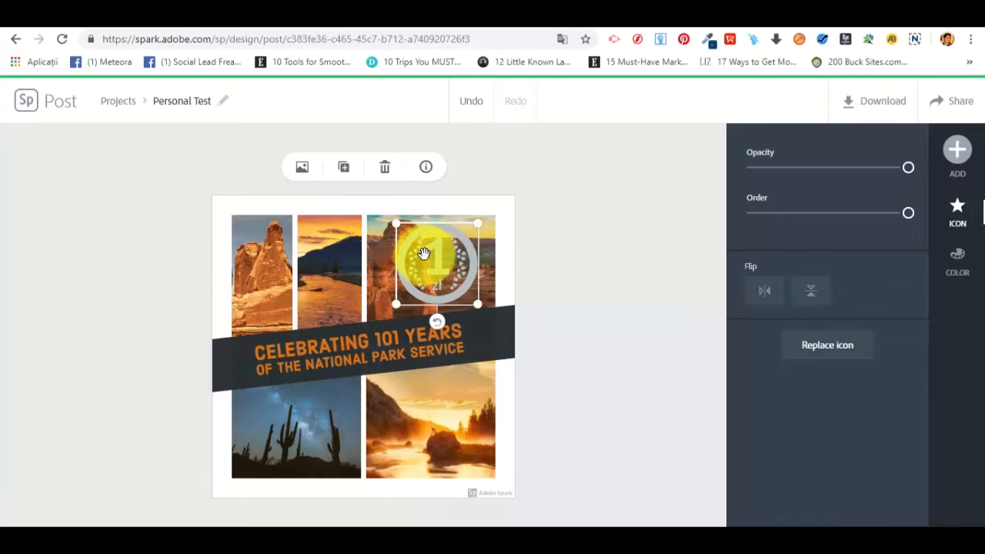
Delete the coin icon from the rock arch photo and deselect everything.
{"action": "key", "text": "Delete"}
{"action": "left_click", "coordinate": [458, 276]}
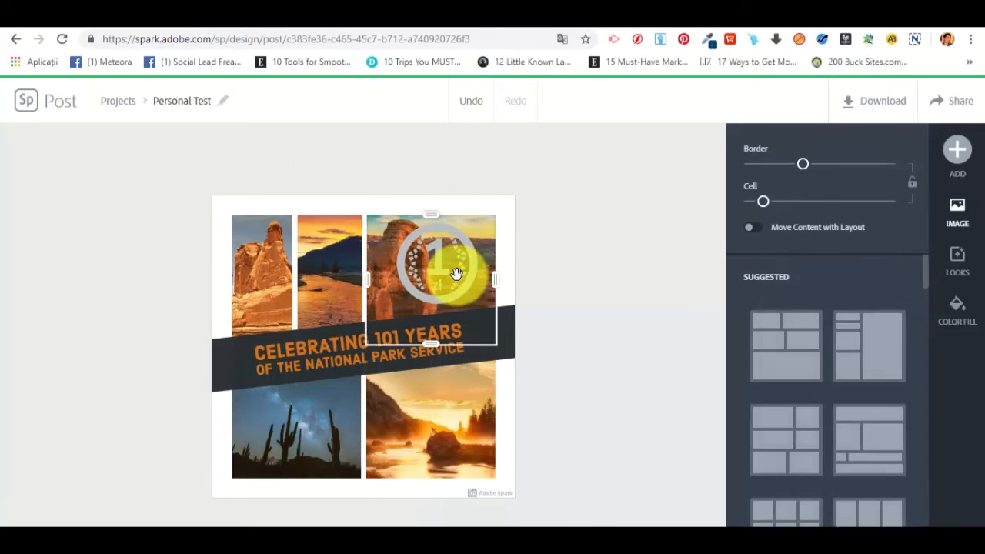
{"action": "left_click", "coordinate": [666, 289]}
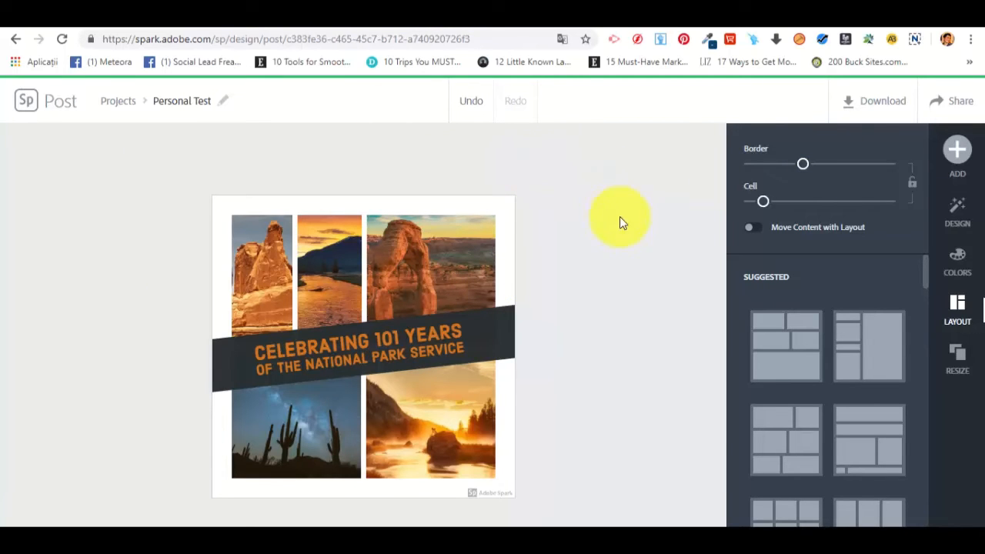
Browse the collage layouts and choose a multi-cell grid arrangement for the photos.
{"action": "left_click", "coordinate": [958, 151]}
{"action": "left_click", "coordinate": [962, 307]}
{"action": "scroll", "coordinate": [852, 280], "scroll_direction": "down", "scroll_amount": 4}
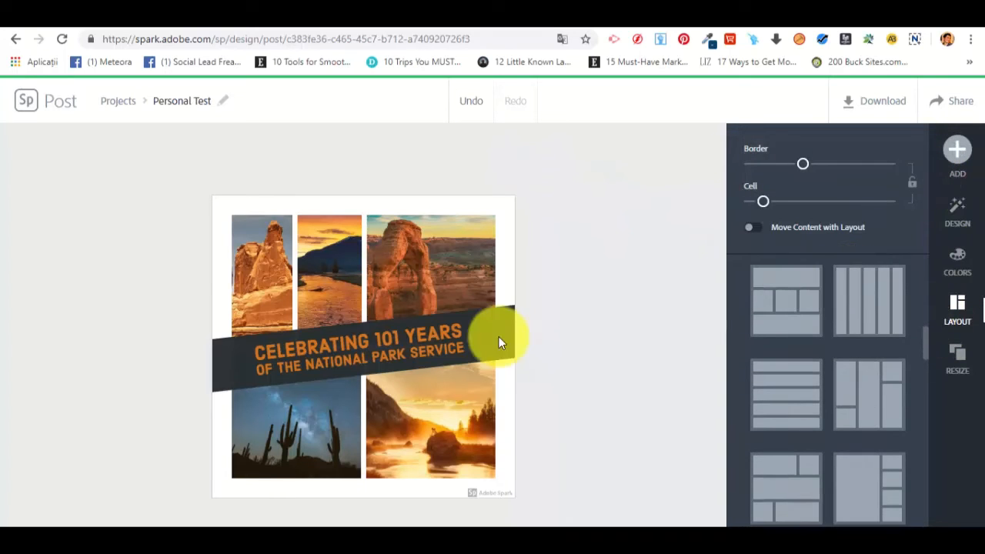
{"action": "scroll", "coordinate": [880, 418], "scroll_direction": "down", "scroll_amount": 3}
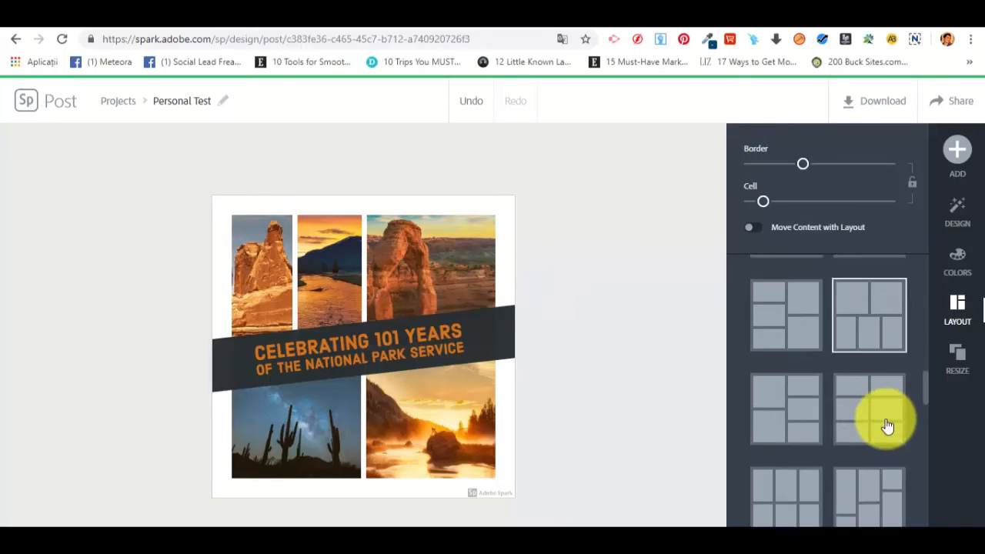
{"action": "scroll", "coordinate": [816, 370], "scroll_direction": "down", "scroll_amount": 2}
{"action": "left_click", "coordinate": [788, 347]}
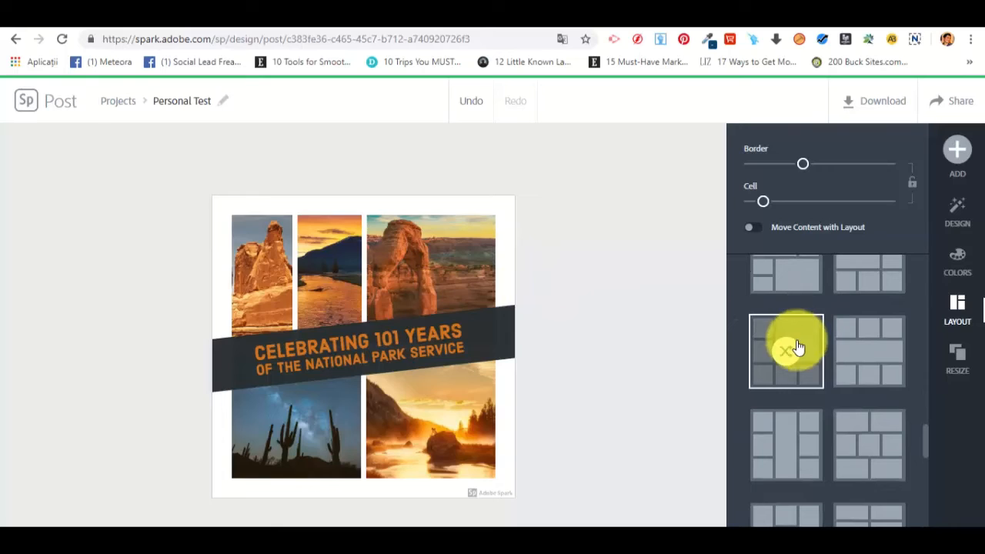
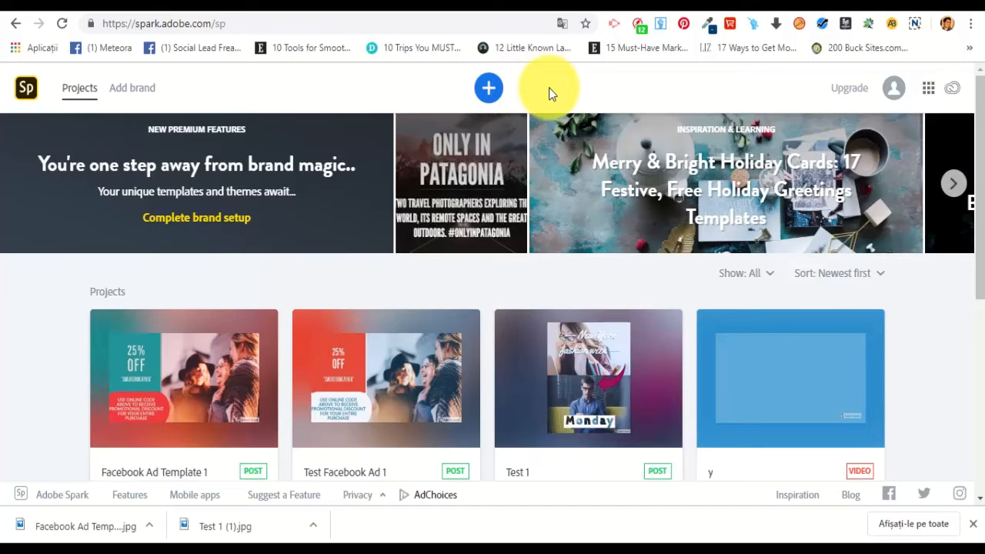
Create a new graphic project from the "Día de los Muertos" Flyer template in the For print category.
{"action": "left_click", "coordinate": [486, 89]}
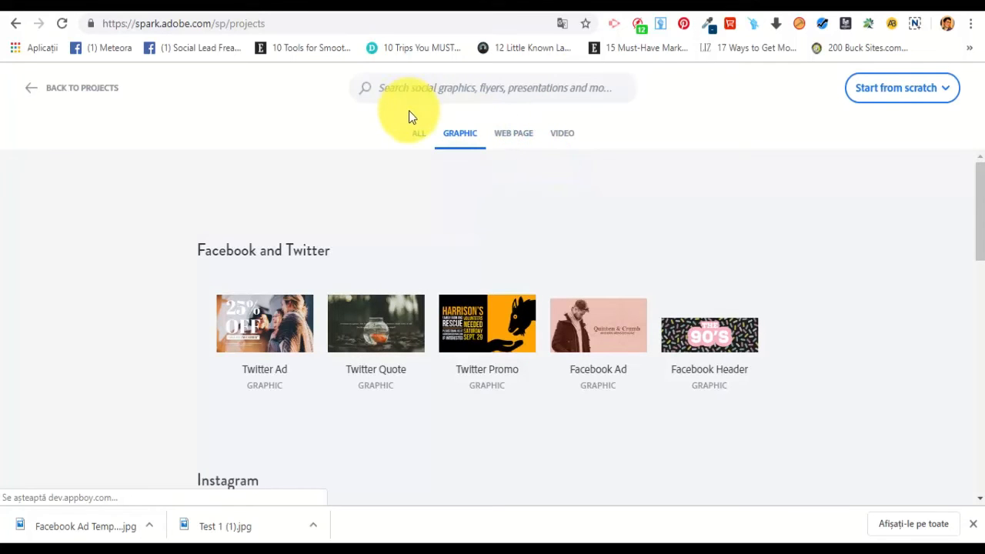
{"action": "left_click", "coordinate": [466, 147]}
{"action": "scroll", "coordinate": [466, 165], "scroll_direction": "down", "scroll_amount": 6}
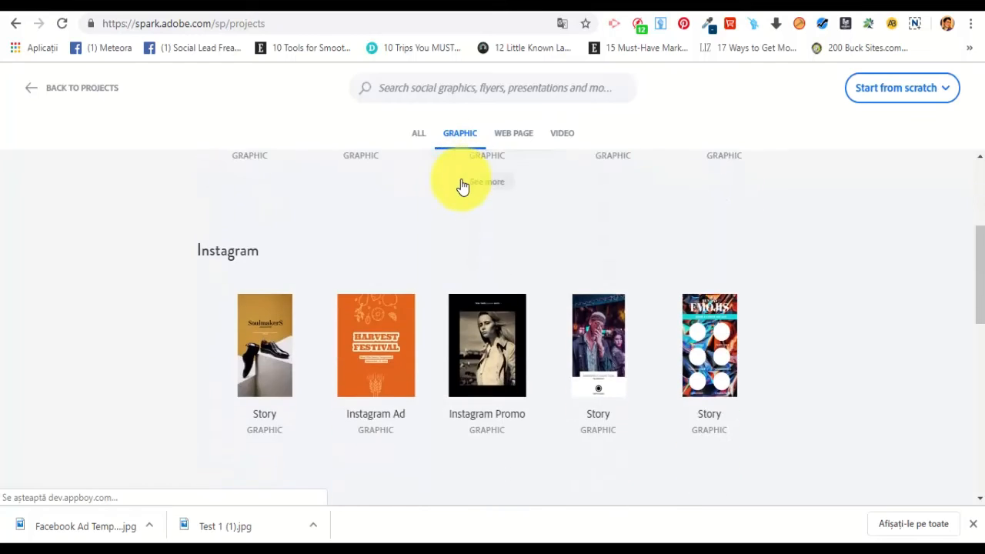
{"action": "scroll", "coordinate": [456, 188], "scroll_direction": "down", "scroll_amount": 3}
{"action": "scroll", "coordinate": [385, 201], "scroll_direction": "up", "scroll_amount": 1}
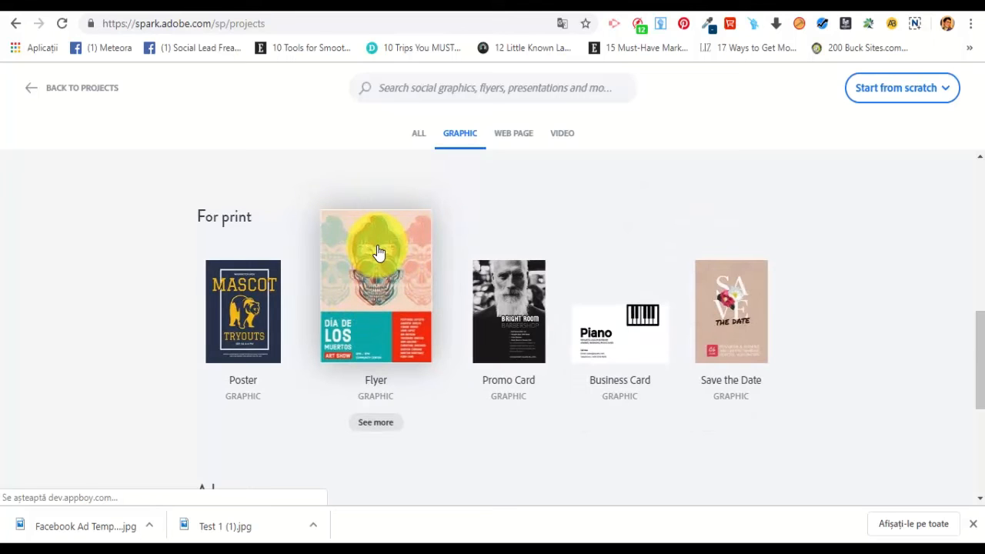
{"action": "left_click", "coordinate": [377, 252]}
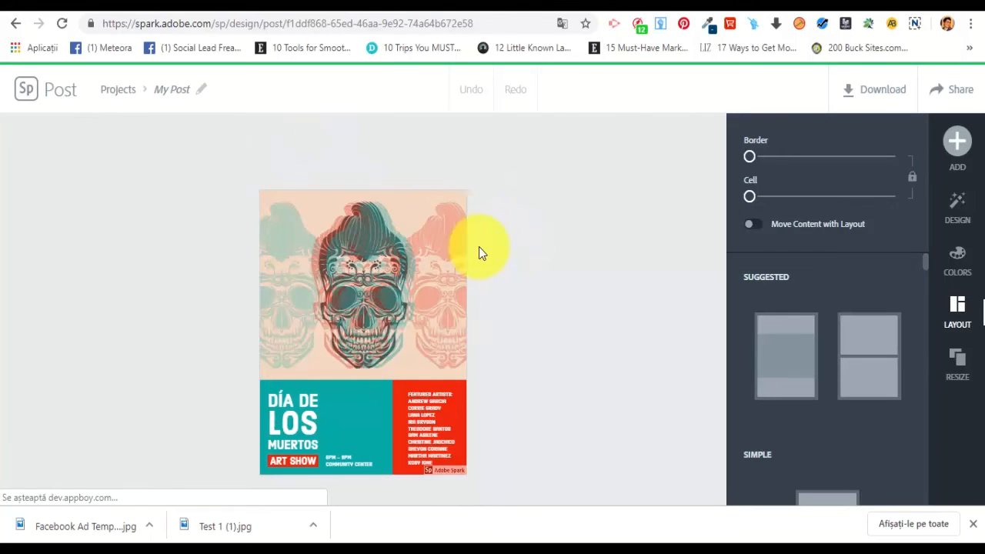
Rename the new flyer project as "Flyer Test 1".
{"action": "left_click", "coordinate": [183, 89]}
{"action": "type", "text": "Flyer Test 1"}
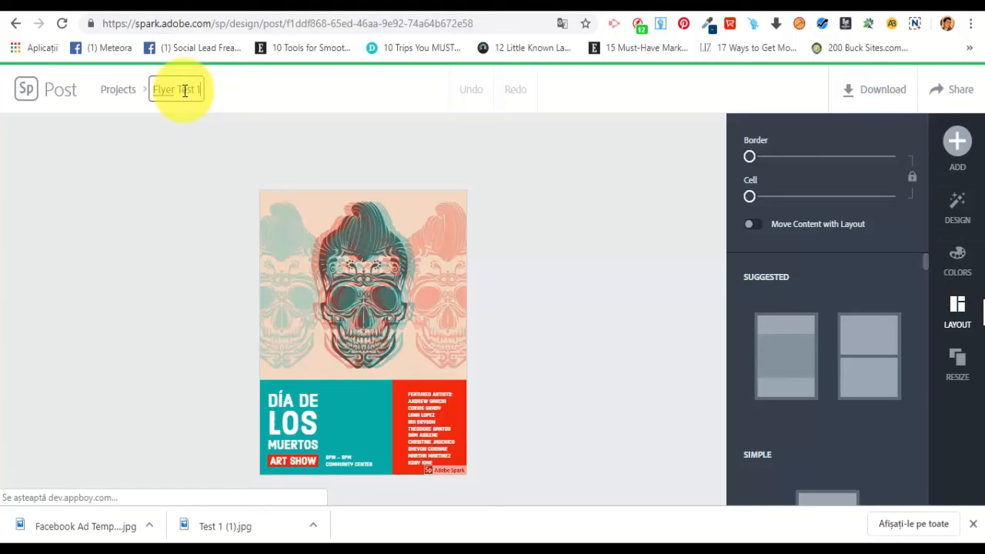
{"action": "left_click", "coordinate": [589, 302]}
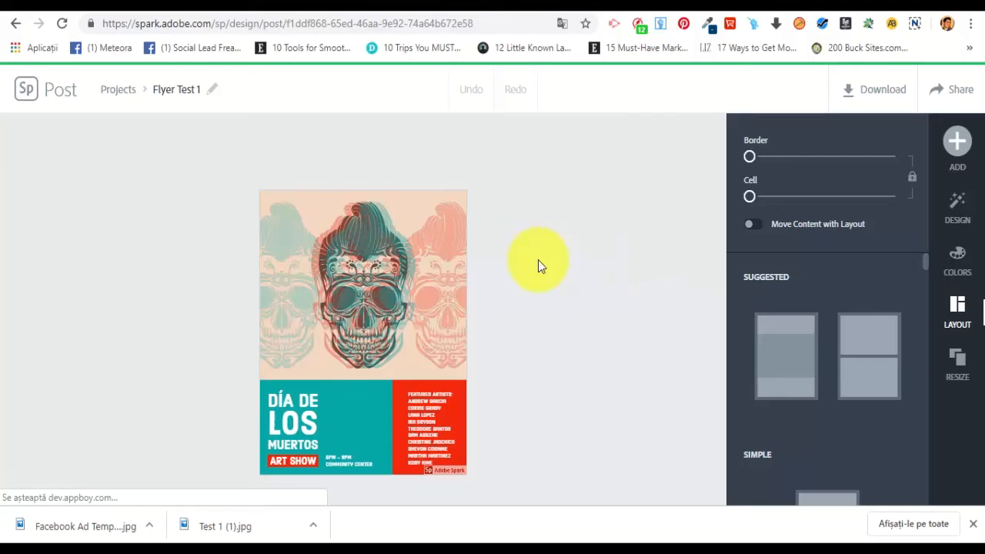
Examine the editing options of the flyer's skull image and its featured artists text block.
{"action": "left_click", "coordinate": [360, 229]}
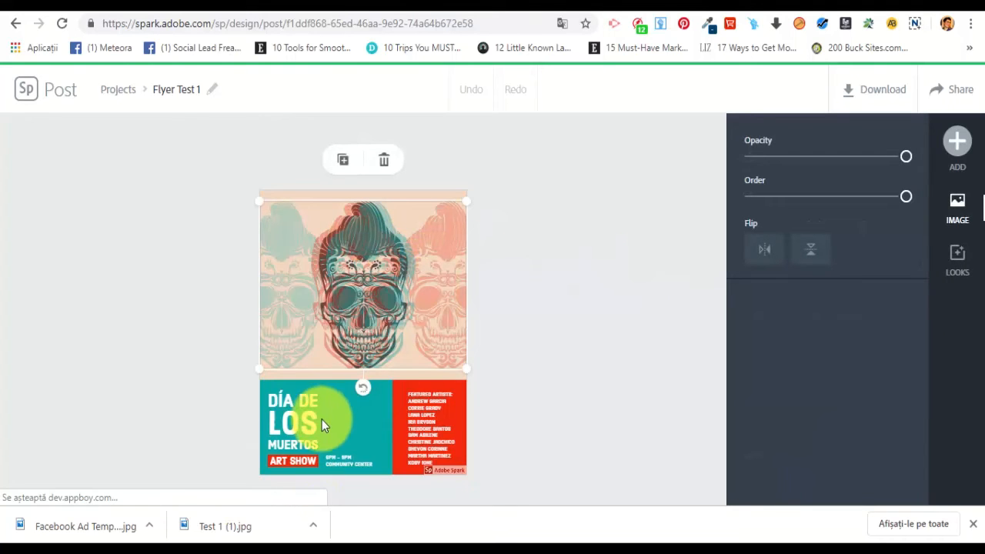
{"action": "left_click", "coordinate": [388, 430]}
{"action": "left_click", "coordinate": [380, 427]}
{"action": "left_click", "coordinate": [345, 411]}
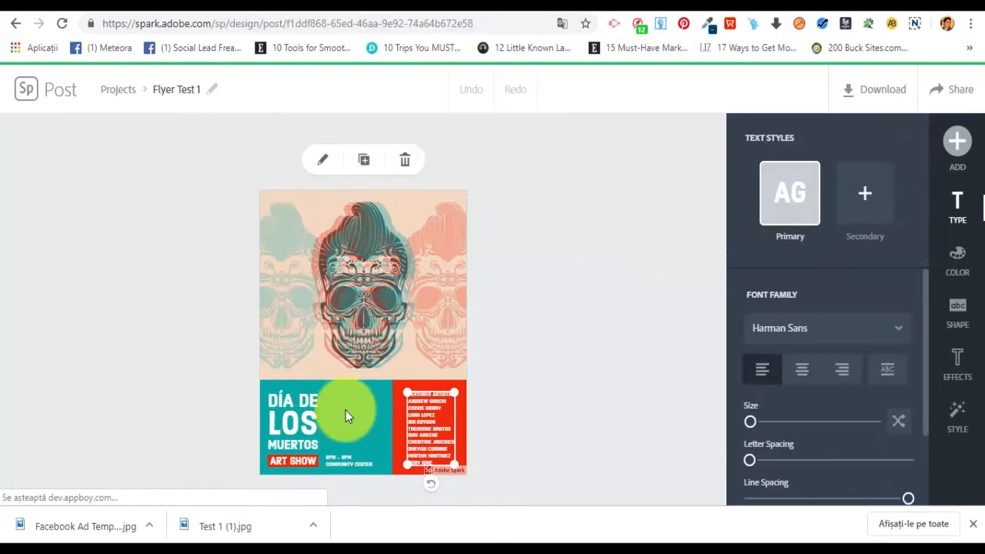
{"action": "left_click", "coordinate": [351, 347]}
{"action": "left_click", "coordinate": [372, 304]}
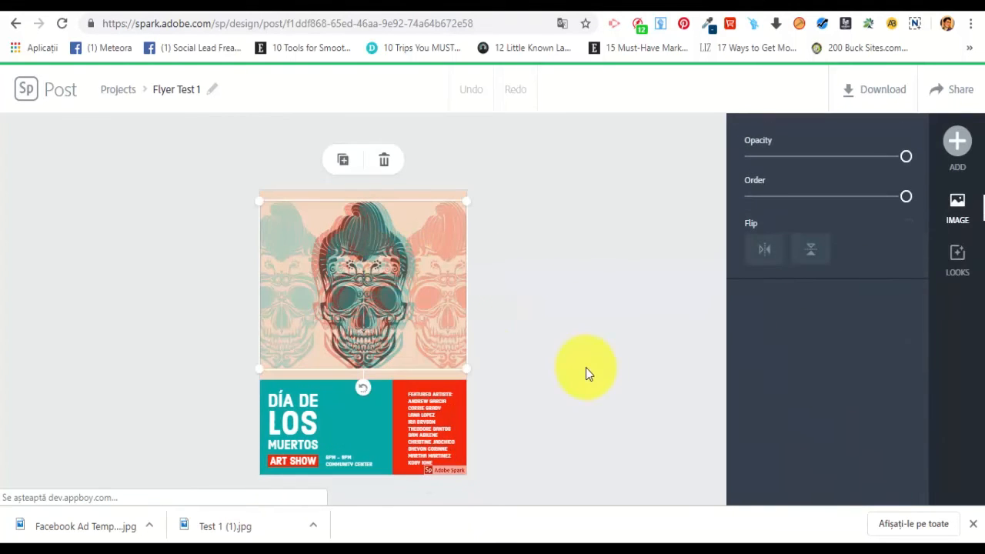
Browse the flyer's design variations and apply the "Last Days of Summer" one.
{"action": "left_click", "coordinate": [608, 343]}
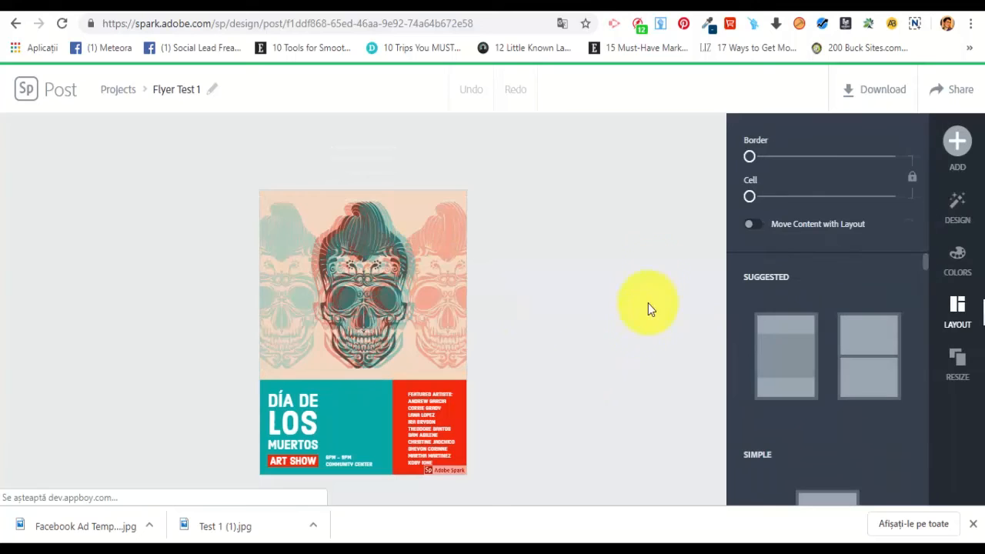
{"action": "left_click", "coordinate": [958, 210]}
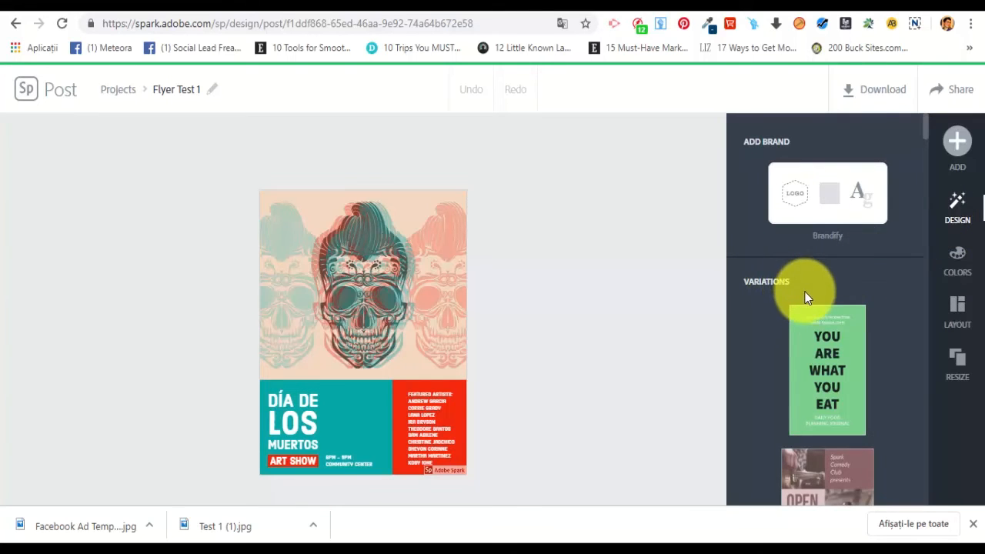
{"action": "scroll", "coordinate": [826, 281], "scroll_direction": "down", "scroll_amount": 3}
{"action": "scroll", "coordinate": [833, 288], "scroll_direction": "down", "scroll_amount": 5}
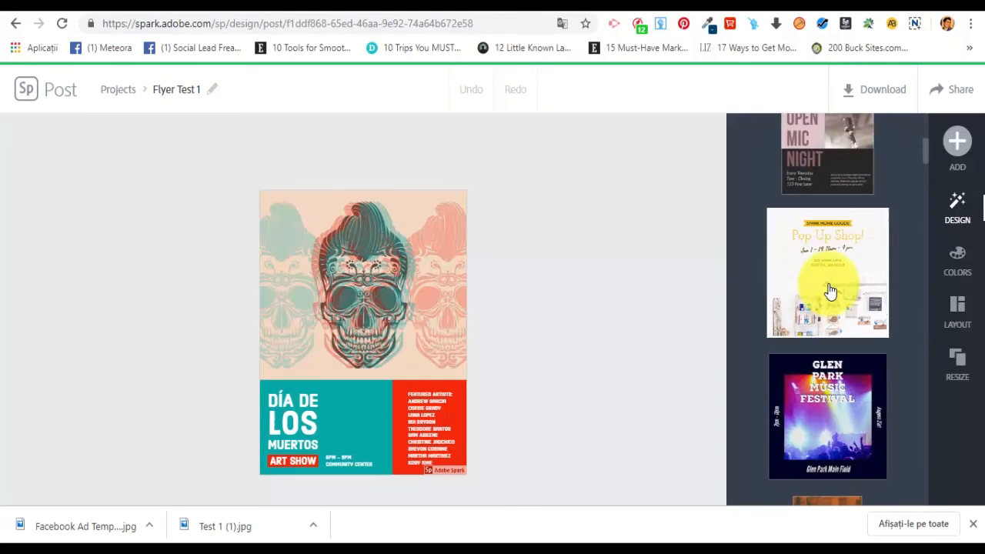
{"action": "scroll", "coordinate": [830, 290], "scroll_direction": "down", "scroll_amount": 8}
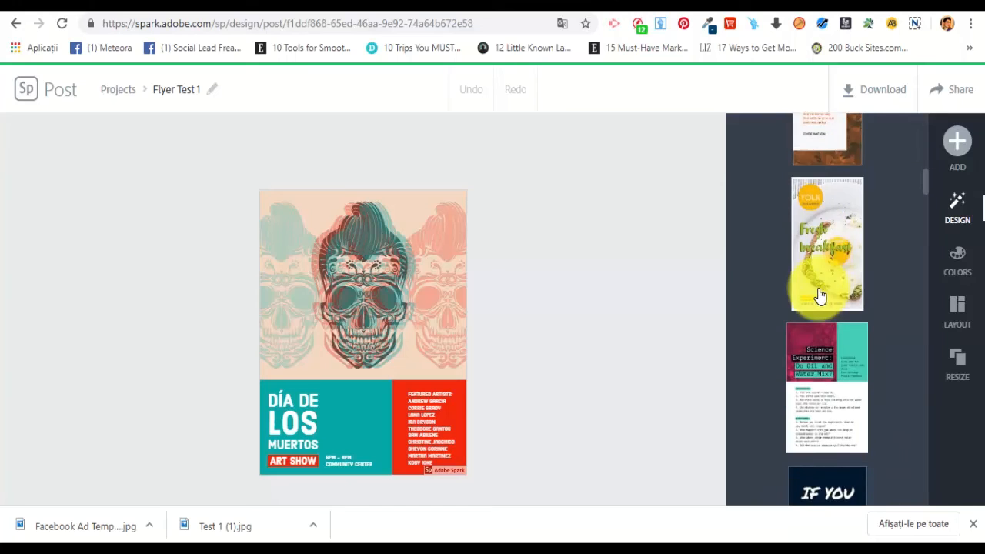
{"action": "scroll", "coordinate": [824, 308], "scroll_direction": "down", "scroll_amount": 6}
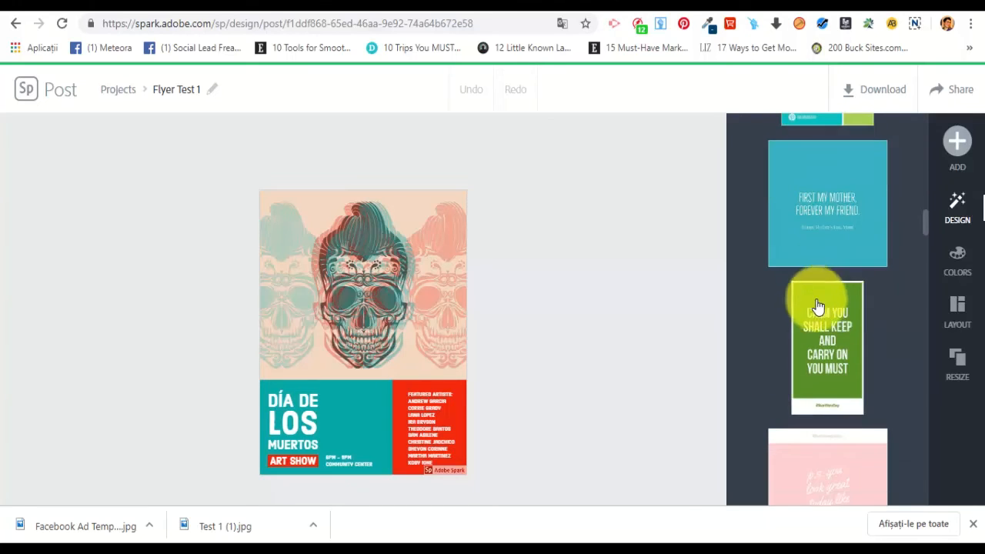
{"action": "scroll", "coordinate": [868, 348], "scroll_direction": "down", "scroll_amount": 7}
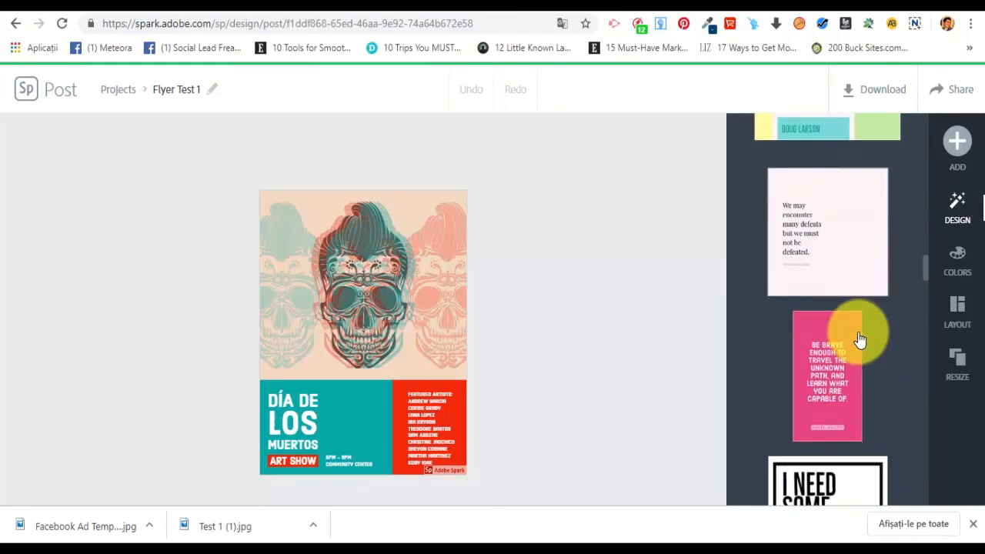
{"action": "scroll", "coordinate": [838, 301], "scroll_direction": "down", "scroll_amount": 5}
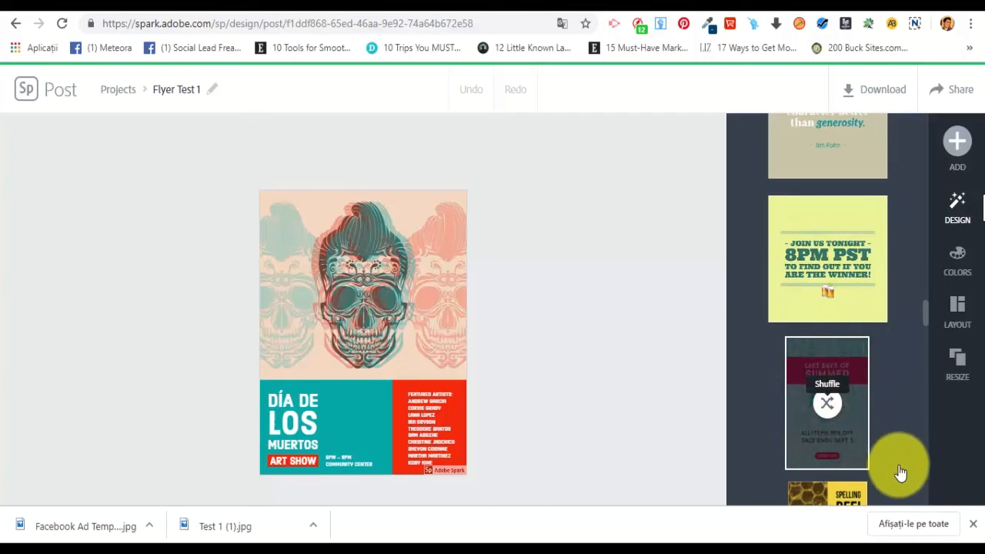
{"action": "left_click", "coordinate": [829, 431]}
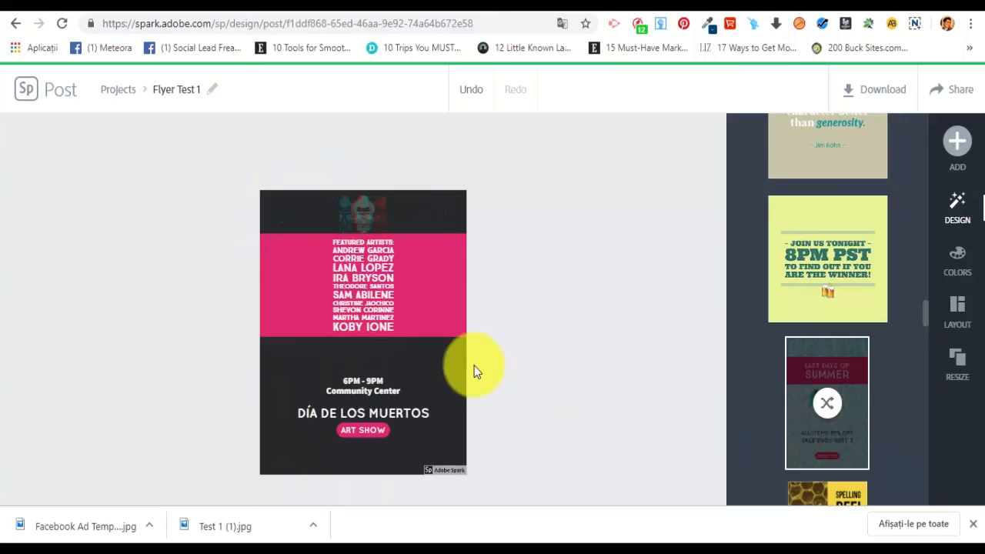
Examine the layout arrangements available for the flyer and the kinds of elements that can be added to it.
{"action": "left_click", "coordinate": [955, 333]}
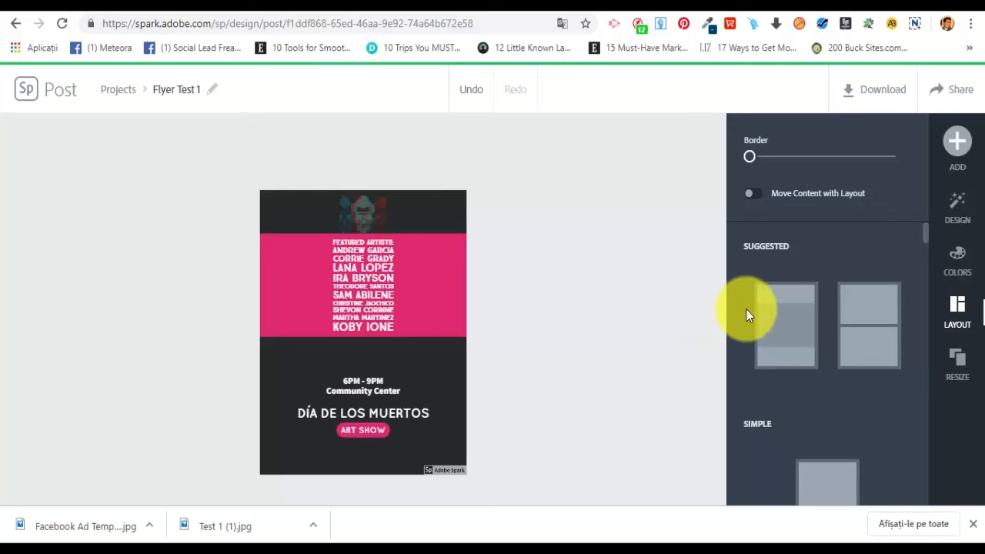
{"action": "scroll", "coordinate": [769, 285], "scroll_direction": "down", "scroll_amount": 4}
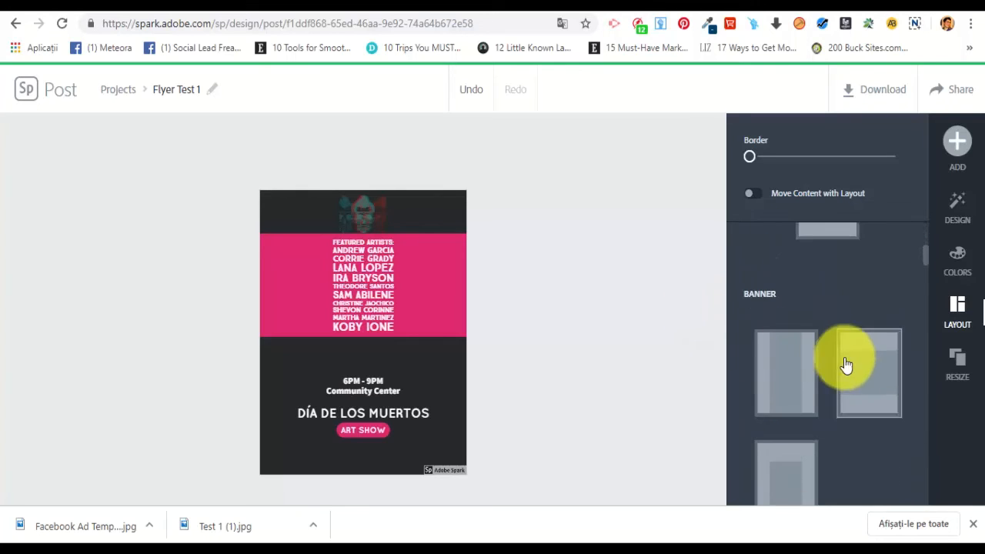
{"action": "scroll", "coordinate": [847, 366], "scroll_direction": "down", "scroll_amount": 3}
{"action": "scroll", "coordinate": [828, 378], "scroll_direction": "down", "scroll_amount": 5}
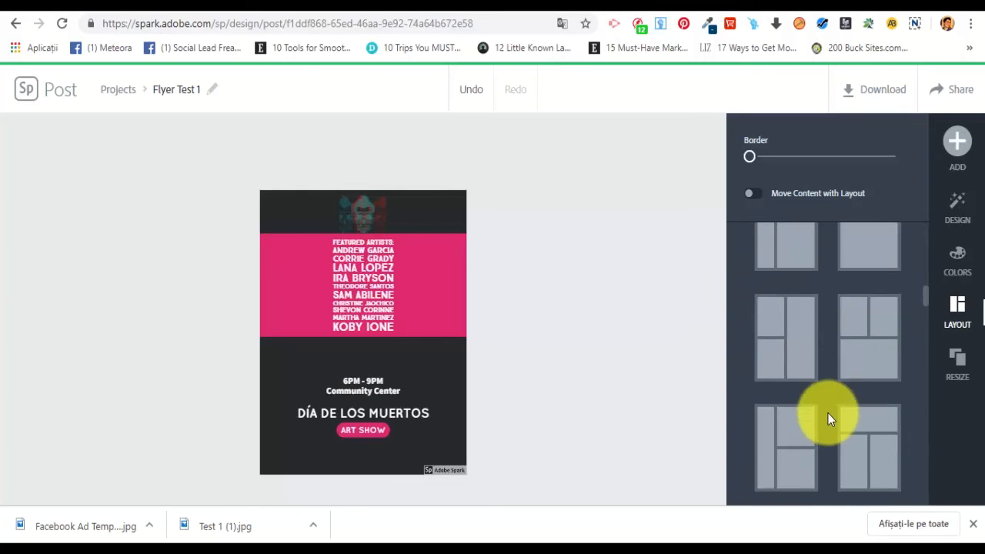
{"action": "scroll", "coordinate": [827, 415], "scroll_direction": "down", "scroll_amount": 6}
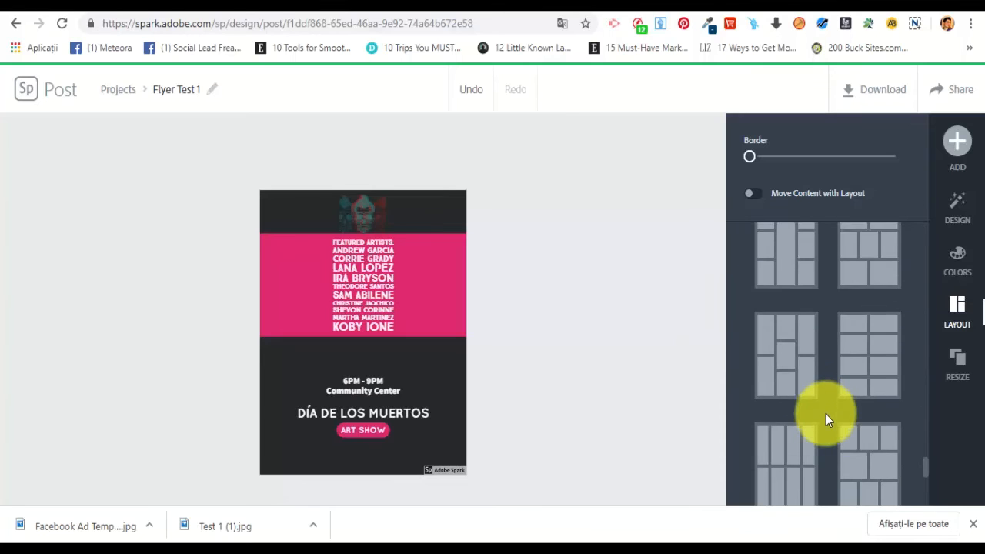
{"action": "left_click", "coordinate": [954, 223]}
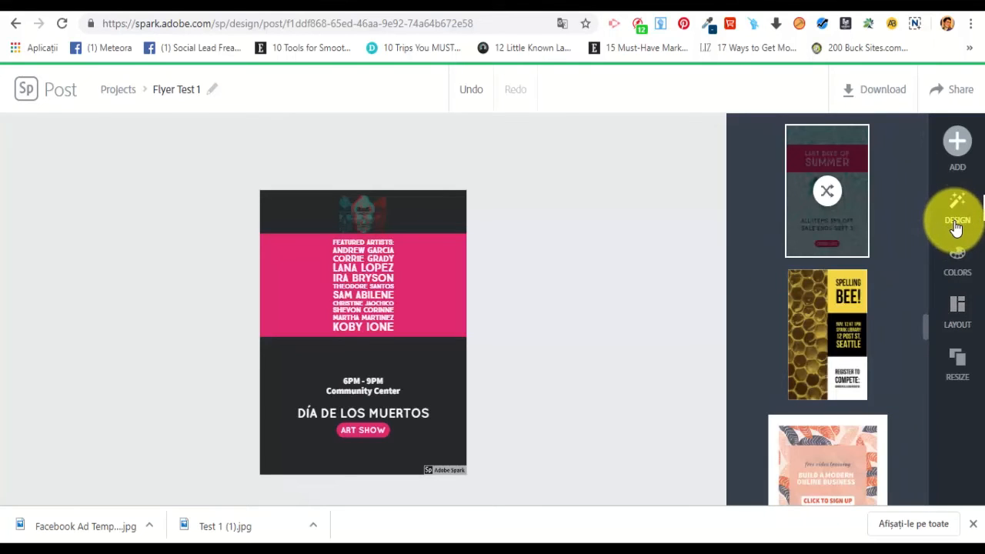
{"action": "left_click", "coordinate": [954, 158]}
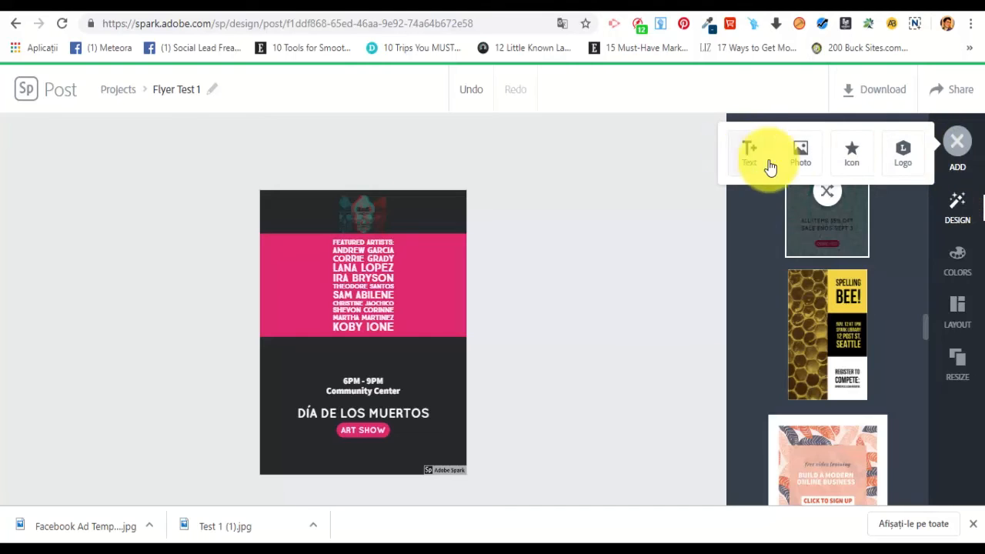
Try several decorative color palettes on the flyer, ending with the cream, teal, navy and dark purple one.
{"action": "left_click", "coordinate": [957, 258]}
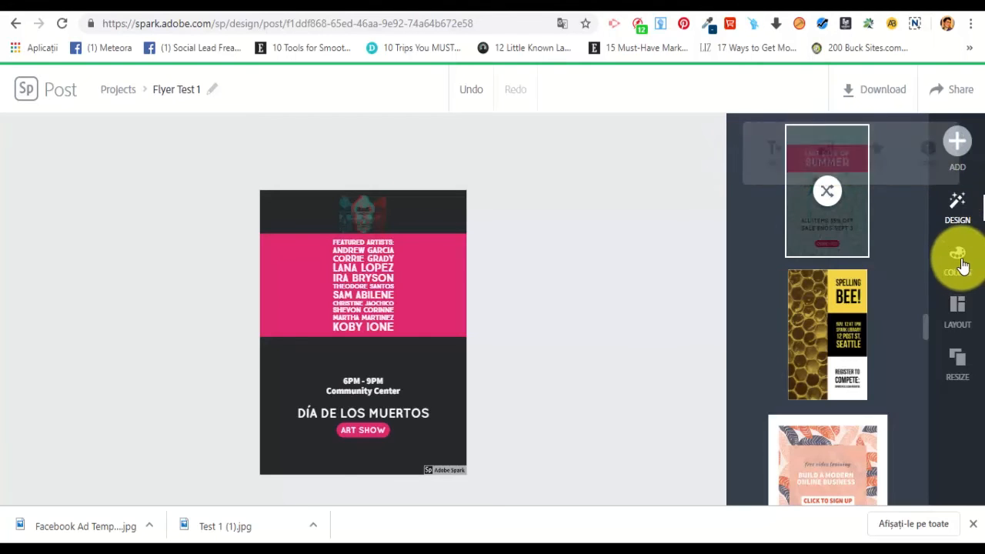
{"action": "scroll", "coordinate": [859, 334], "scroll_direction": "down", "scroll_amount": 1}
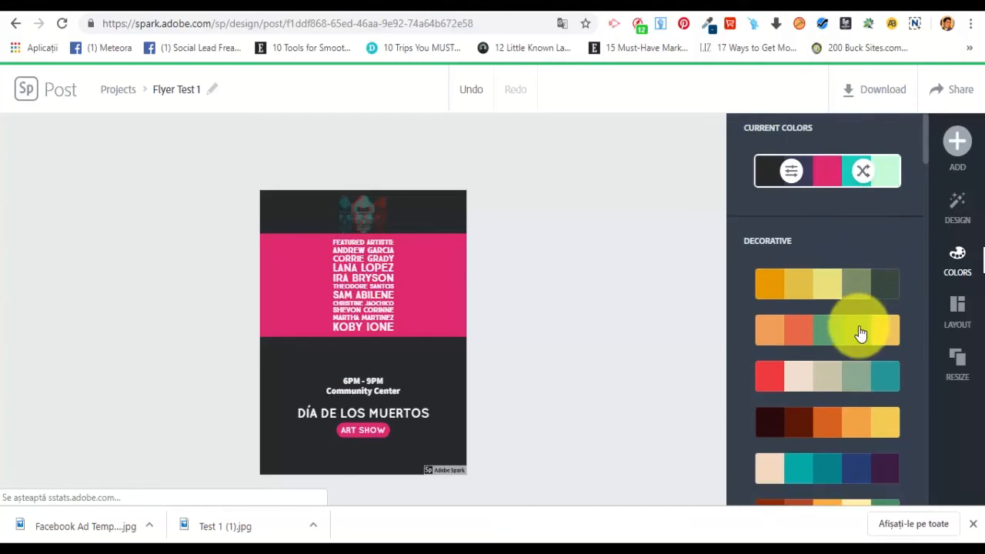
{"action": "left_click", "coordinate": [818, 274]}
{"action": "left_click", "coordinate": [836, 319]}
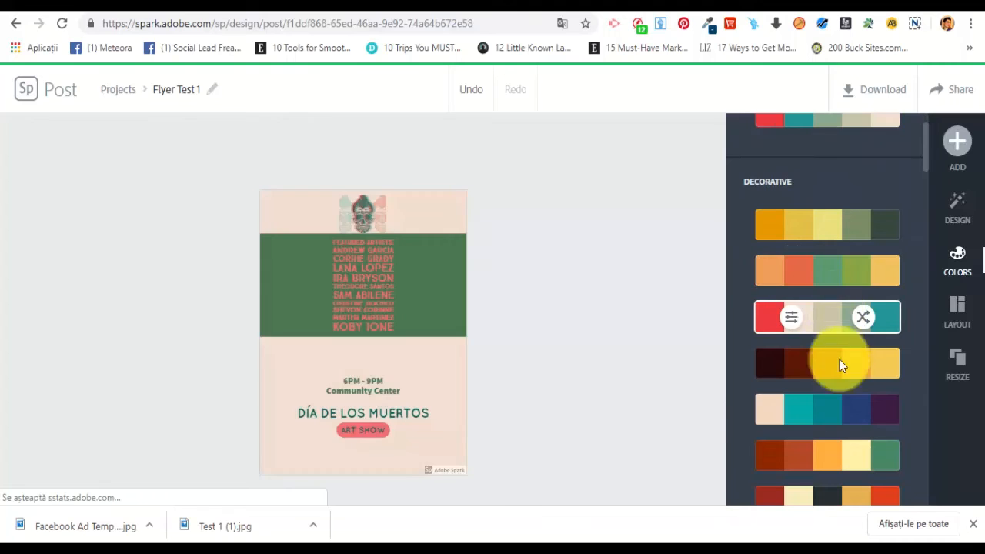
{"action": "left_click", "coordinate": [832, 363]}
{"action": "left_click", "coordinate": [839, 418]}
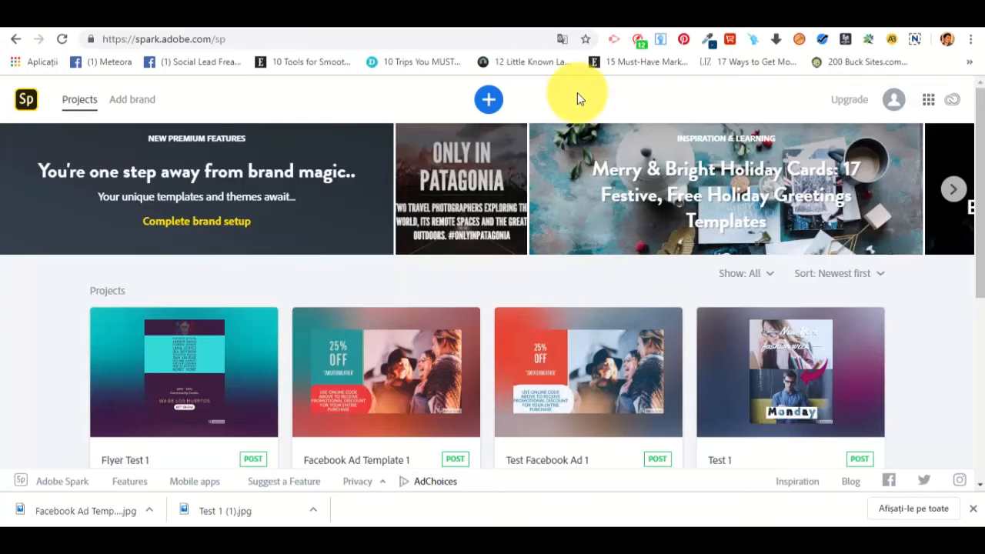
Create a new video project from the Promo Video template in the Video category and title it "Test Promo 1".
{"action": "left_click", "coordinate": [489, 101]}
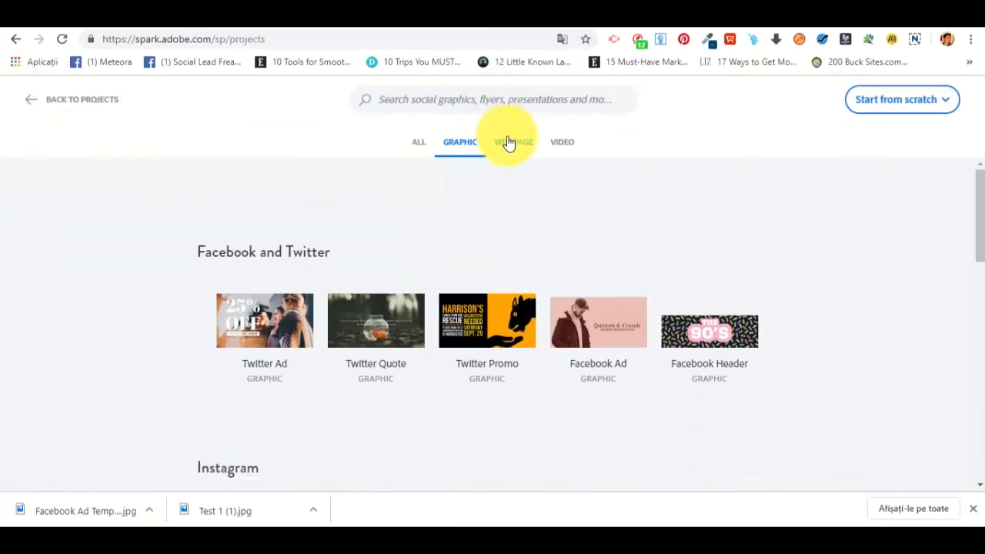
{"action": "left_click", "coordinate": [572, 148]}
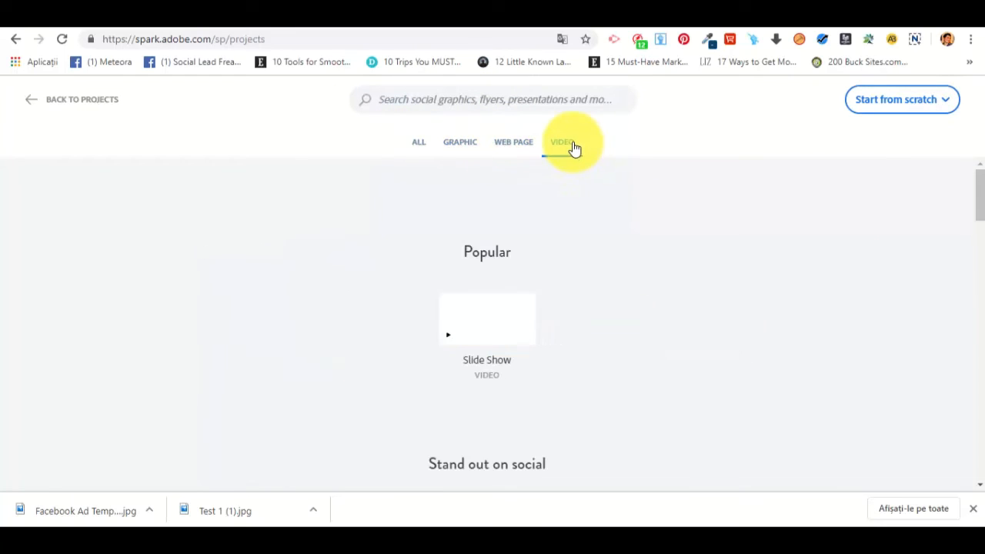
{"action": "scroll", "coordinate": [567, 165], "scroll_direction": "down", "scroll_amount": 5}
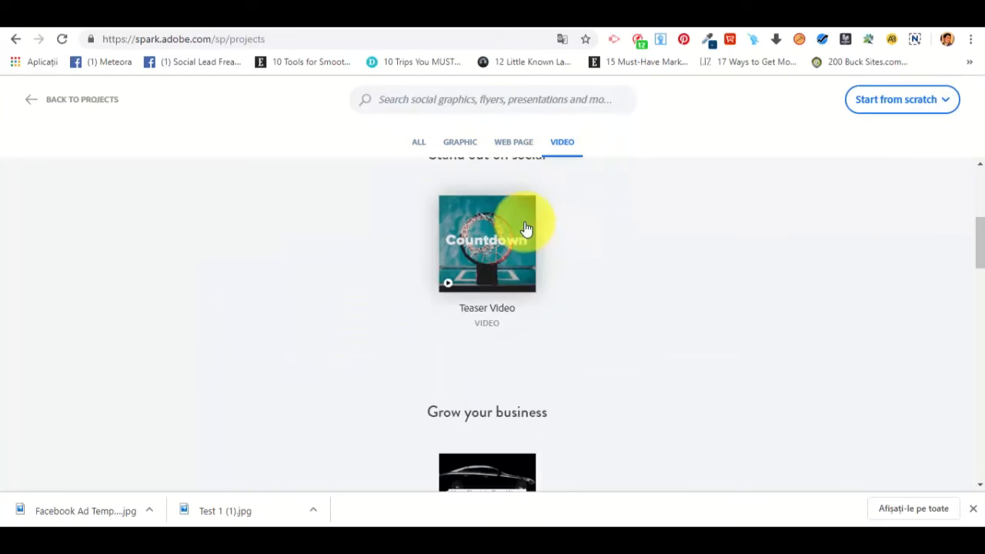
{"action": "scroll", "coordinate": [553, 246], "scroll_direction": "up", "scroll_amount": 5}
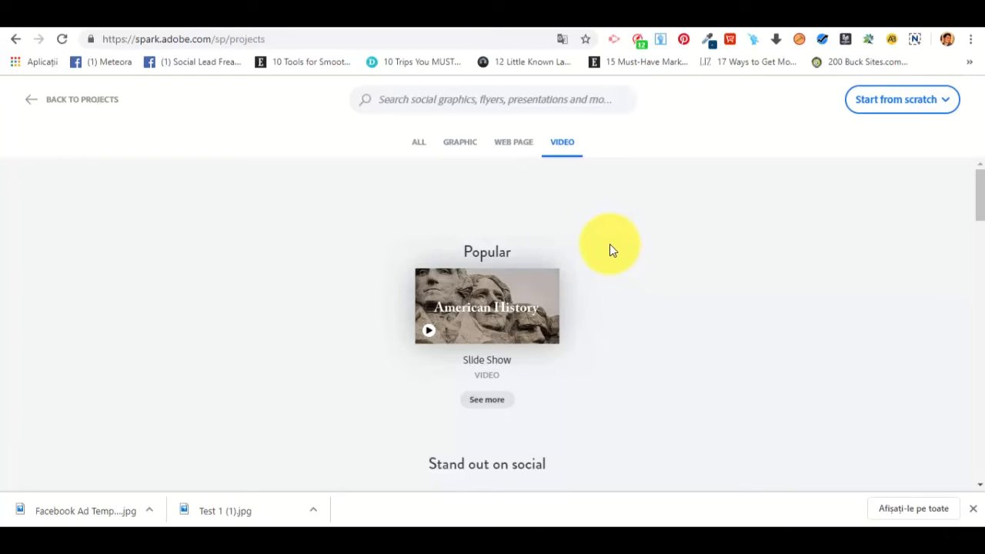
{"action": "scroll", "coordinate": [611, 248], "scroll_direction": "down", "scroll_amount": 5}
{"action": "scroll", "coordinate": [581, 223], "scroll_direction": "down", "scroll_amount": 2}
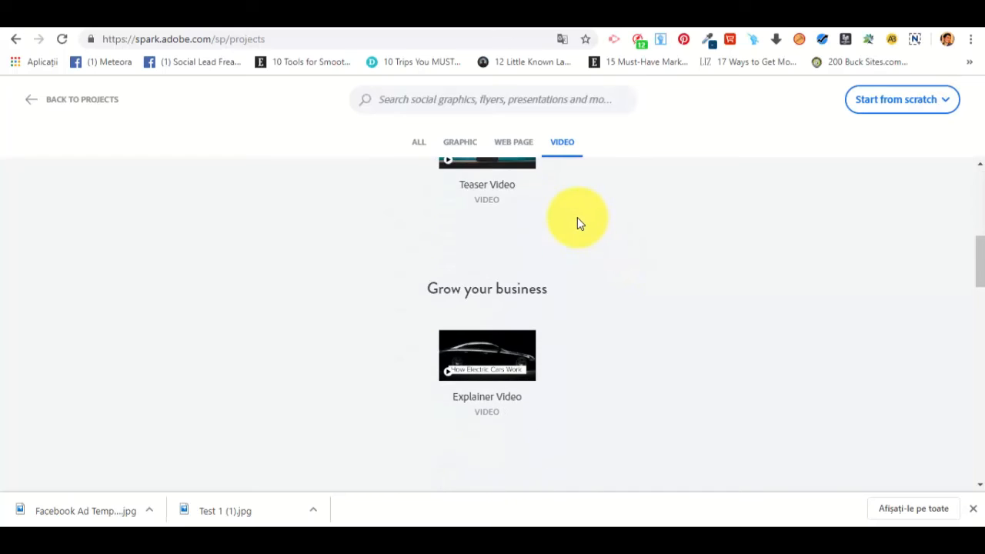
{"action": "scroll", "coordinate": [578, 222], "scroll_direction": "down", "scroll_amount": 2}
{"action": "scroll", "coordinate": [578, 220], "scroll_direction": "down", "scroll_amount": 6}
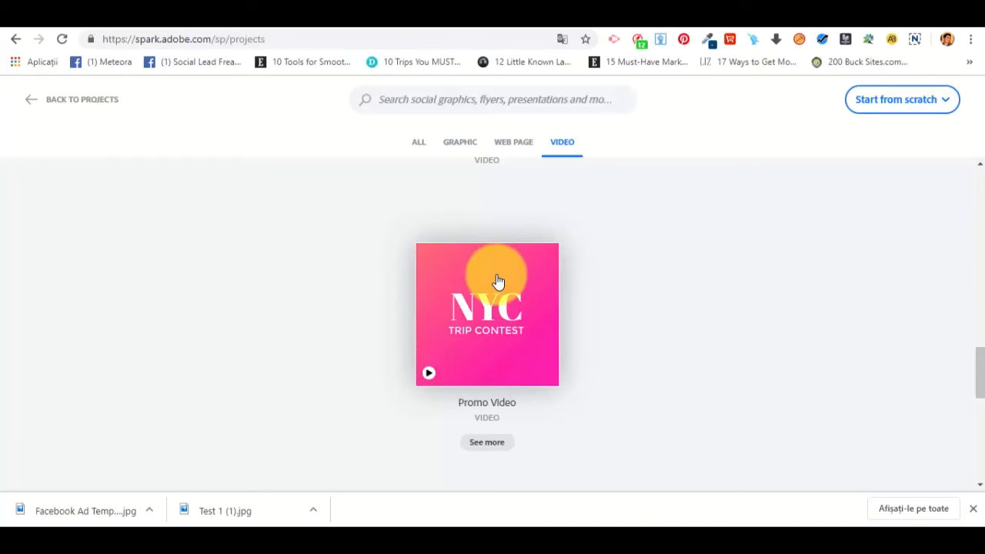
{"action": "left_click", "coordinate": [496, 295]}
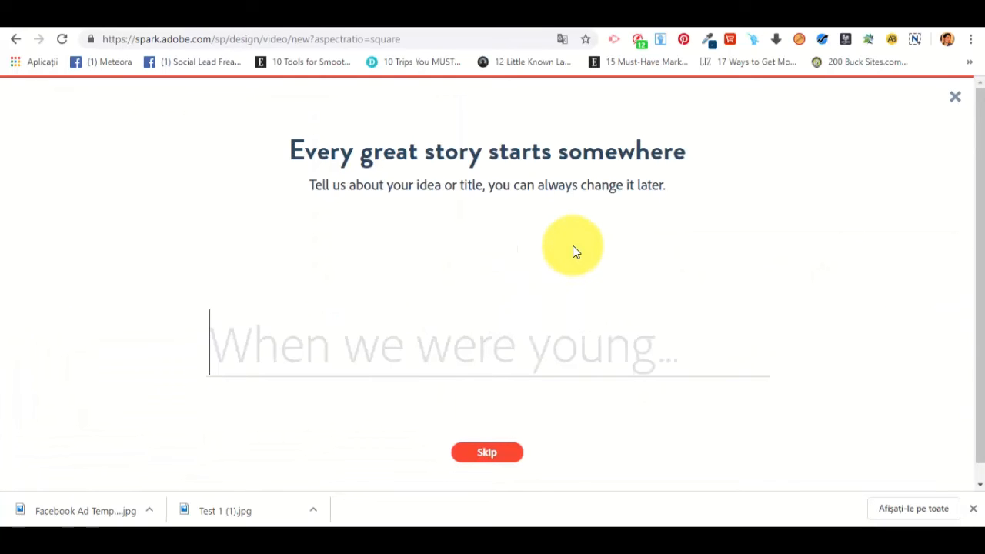
{"action": "type", "text": "Test Promo 1"}
{"action": "key", "text": "Return"}
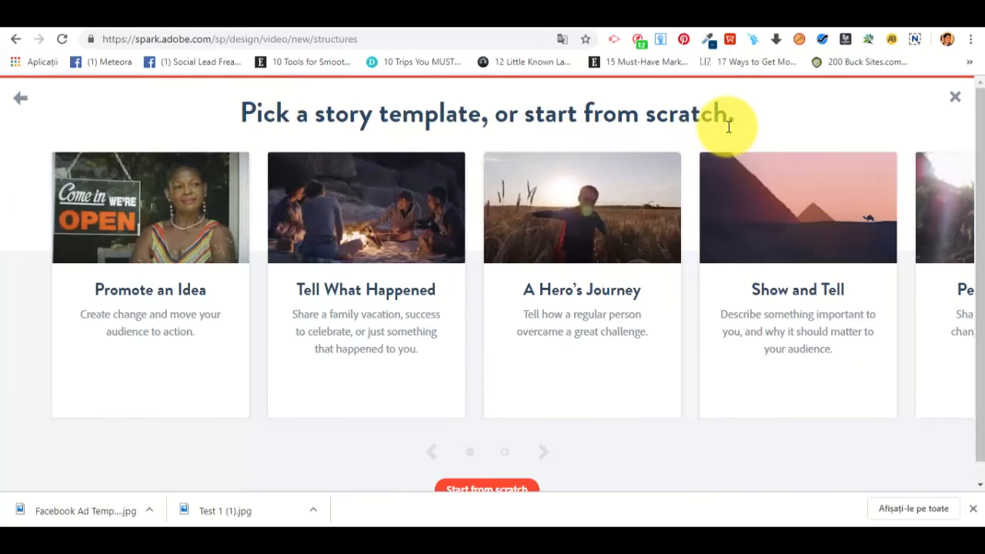
Examine the available story templates for the promo video, from Promote an Idea through Make Up My Own.
{"action": "mouse_move", "coordinate": [219, 204]}
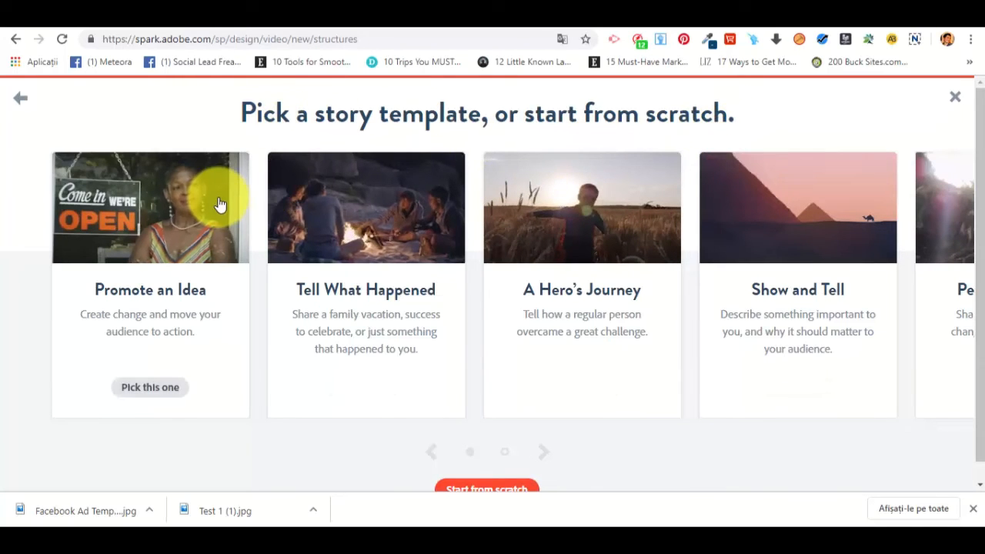
{"action": "mouse_move", "coordinate": [341, 214]}
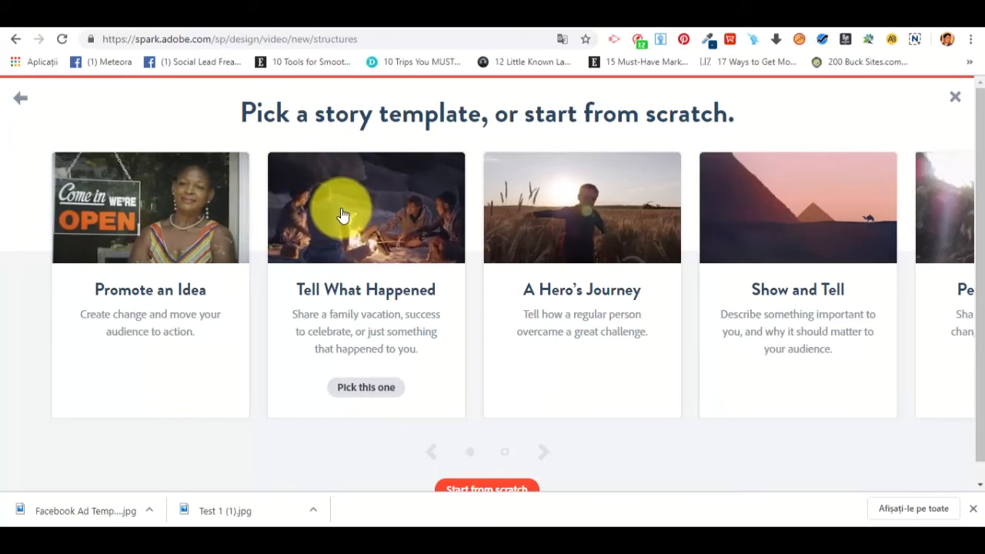
{"action": "mouse_move", "coordinate": [205, 222]}
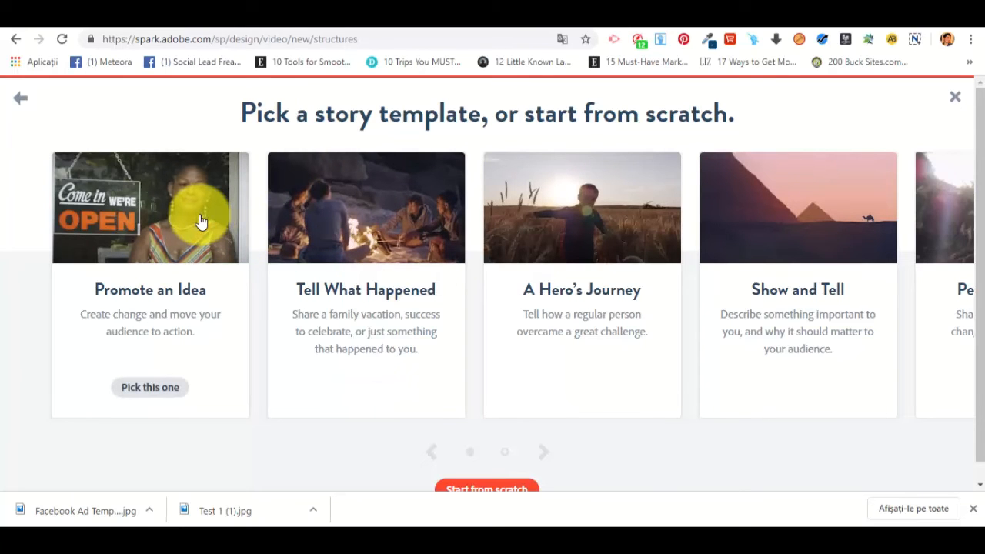
{"action": "mouse_move", "coordinate": [426, 218]}
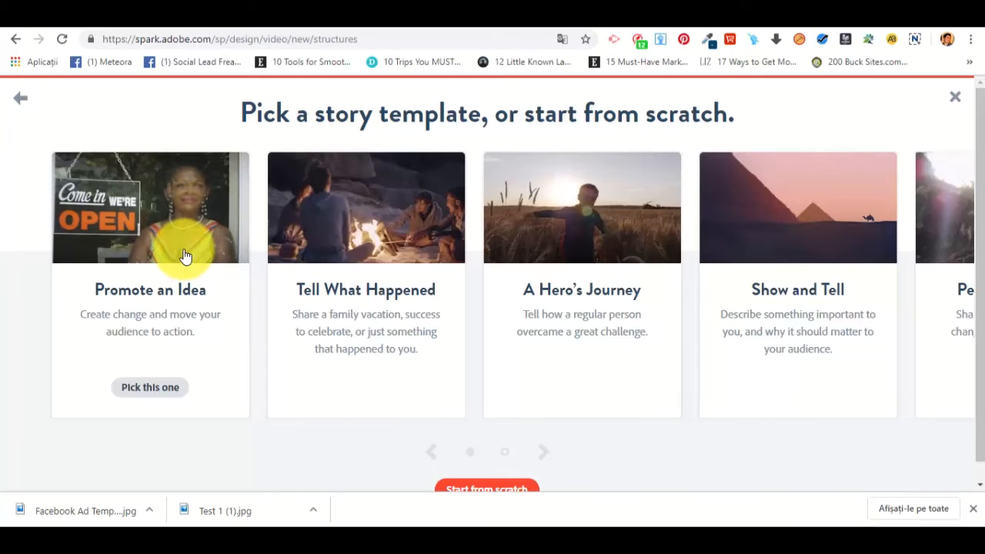
{"action": "mouse_move", "coordinate": [351, 243]}
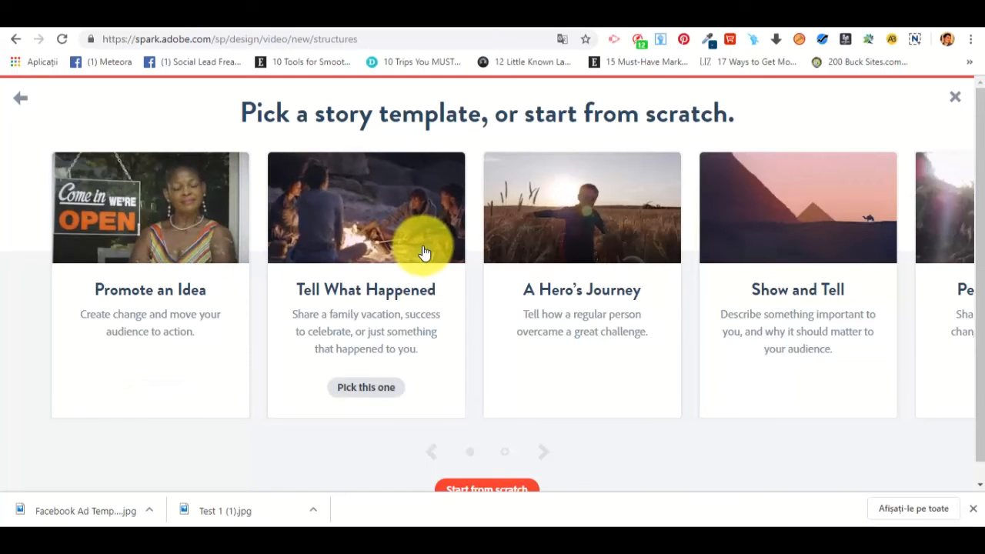
{"action": "mouse_move", "coordinate": [590, 229]}
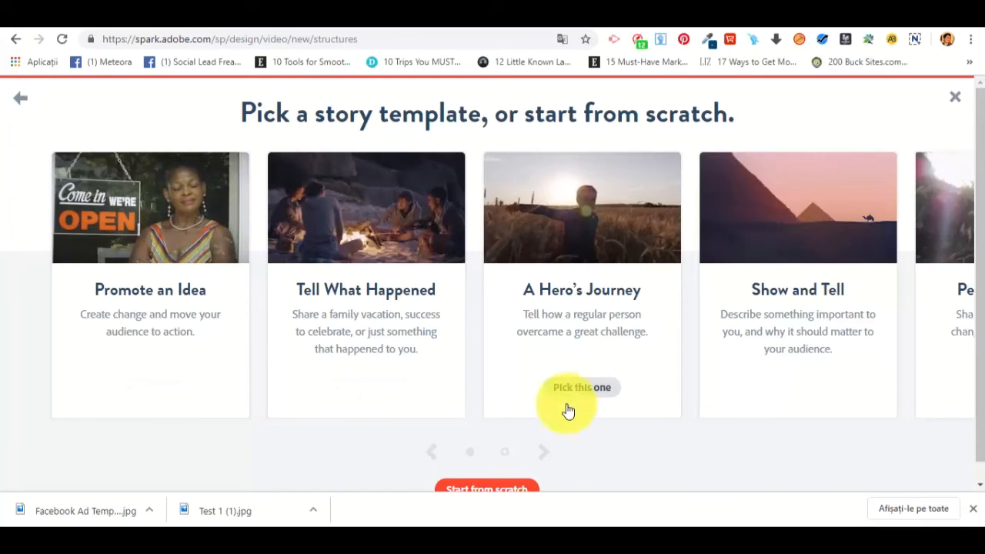
{"action": "left_click", "coordinate": [545, 455]}
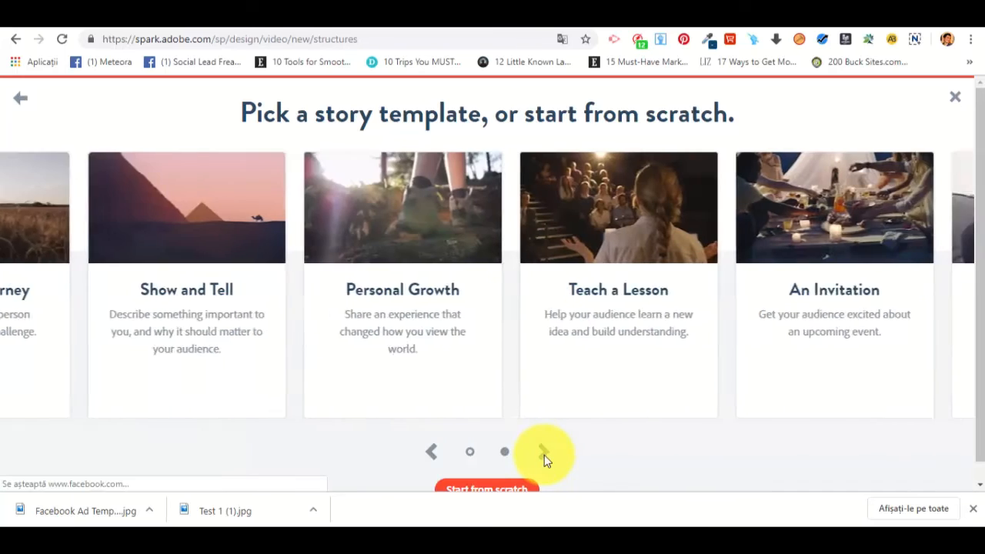
{"action": "mouse_move", "coordinate": [402, 239]}
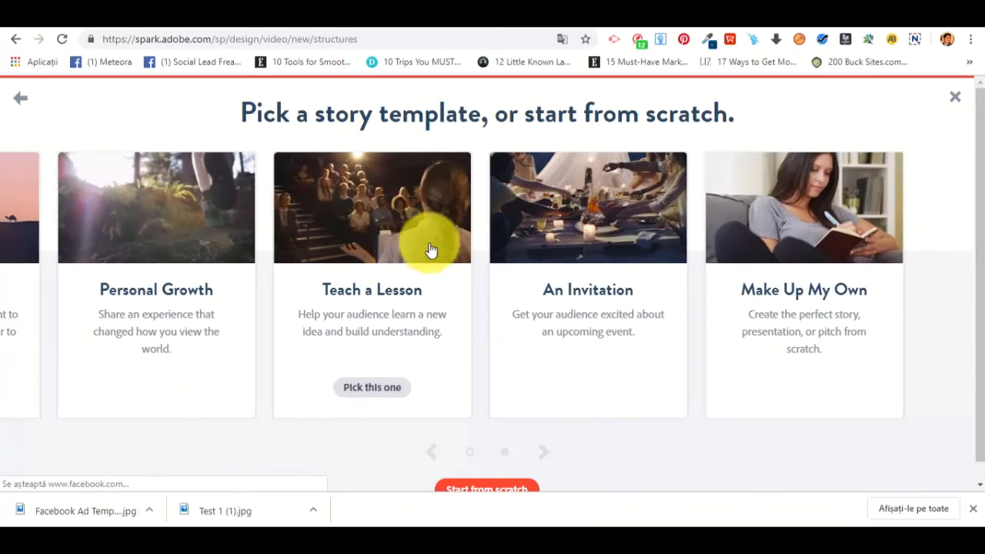
{"action": "mouse_move", "coordinate": [606, 249]}
{"action": "mouse_move", "coordinate": [784, 258]}
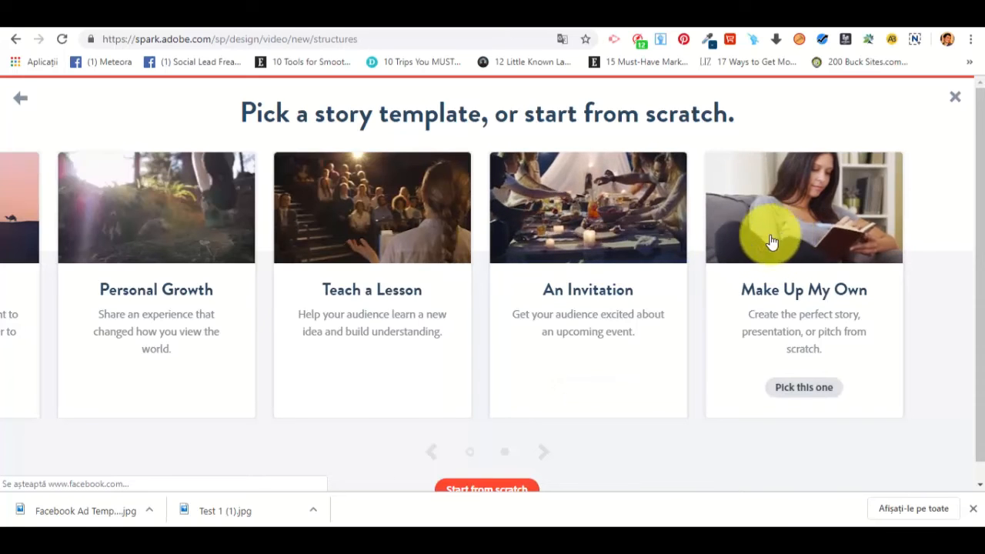
Start the promo video from the Promote an Idea story template and dismiss the hint on its first slide.
{"action": "left_click", "coordinate": [436, 455]}
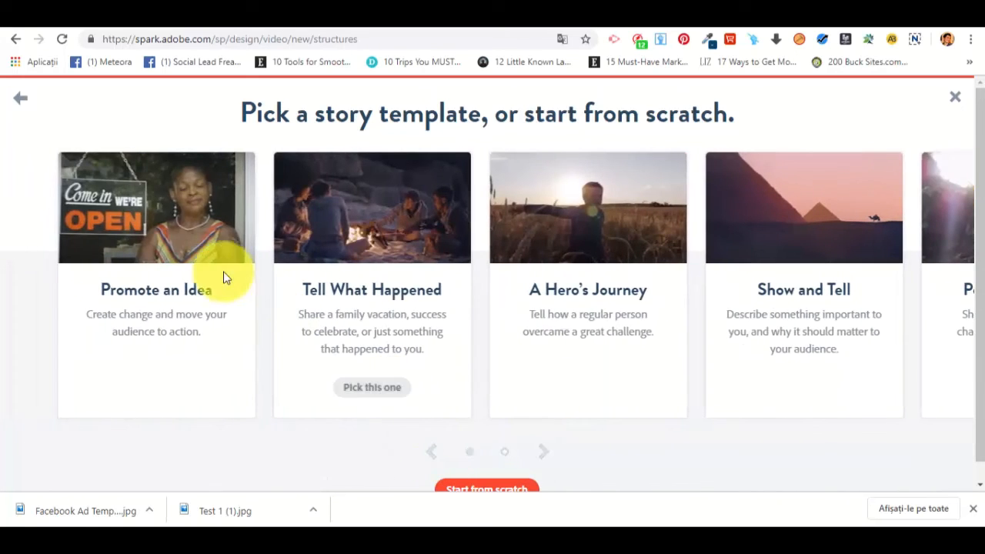
{"action": "mouse_move", "coordinate": [139, 220]}
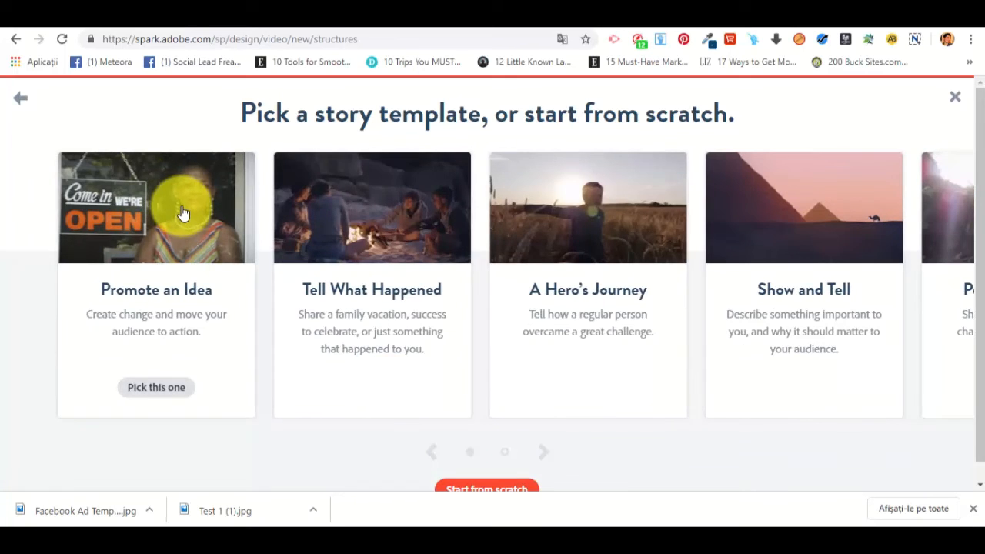
{"action": "scroll", "coordinate": [199, 194], "scroll_direction": "down", "scroll_amount": 3}
{"action": "left_click", "coordinate": [438, 436]}
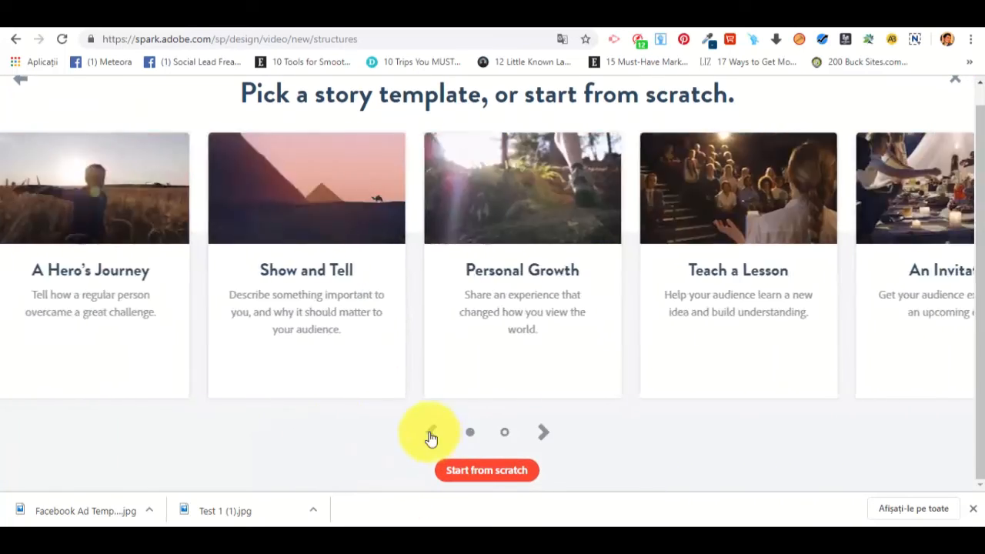
{"action": "left_click", "coordinate": [177, 212]}
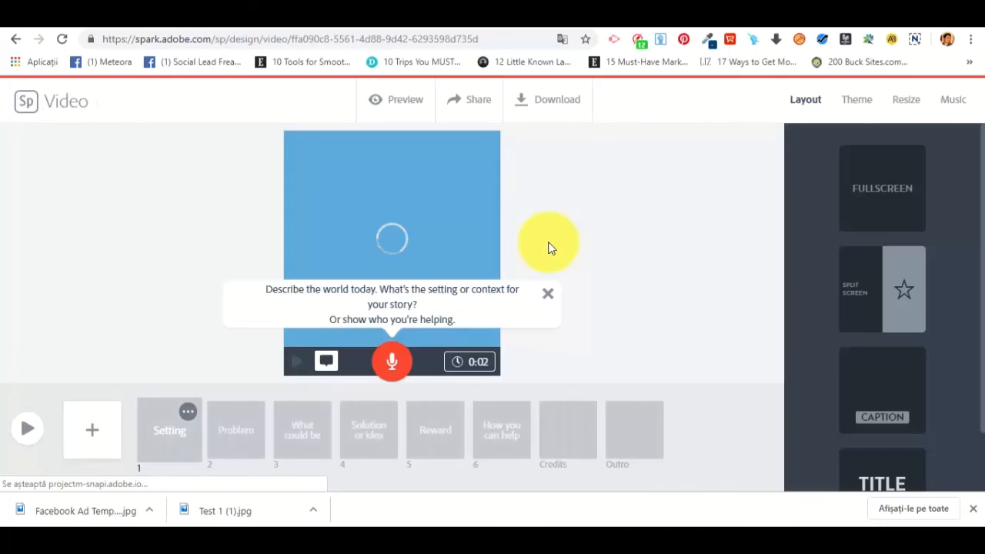
{"action": "left_click", "coordinate": [549, 297]}
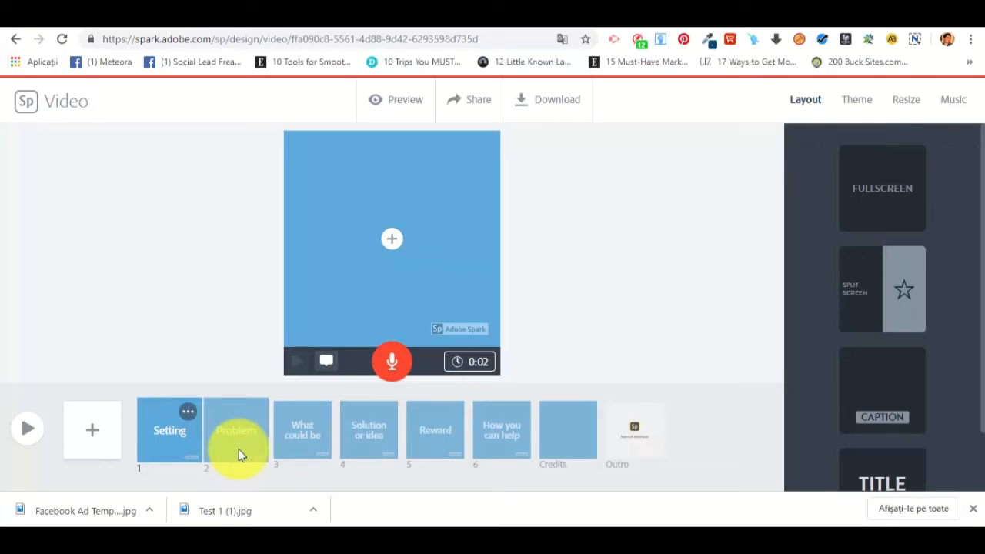
Examine the story slides from What could be through How you can help, and the options offered for the Setting slide.
{"action": "left_click", "coordinate": [297, 445]}
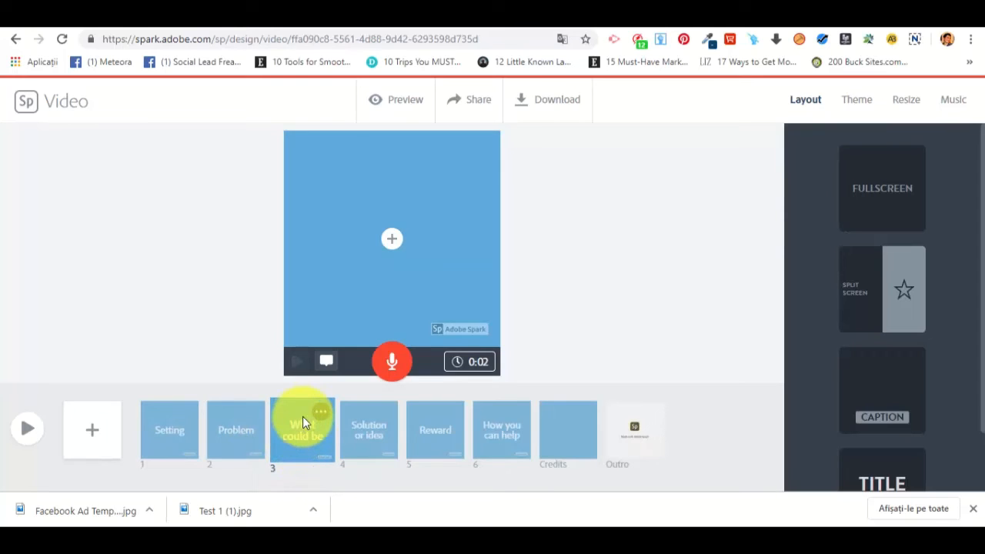
{"action": "left_click", "coordinate": [375, 435]}
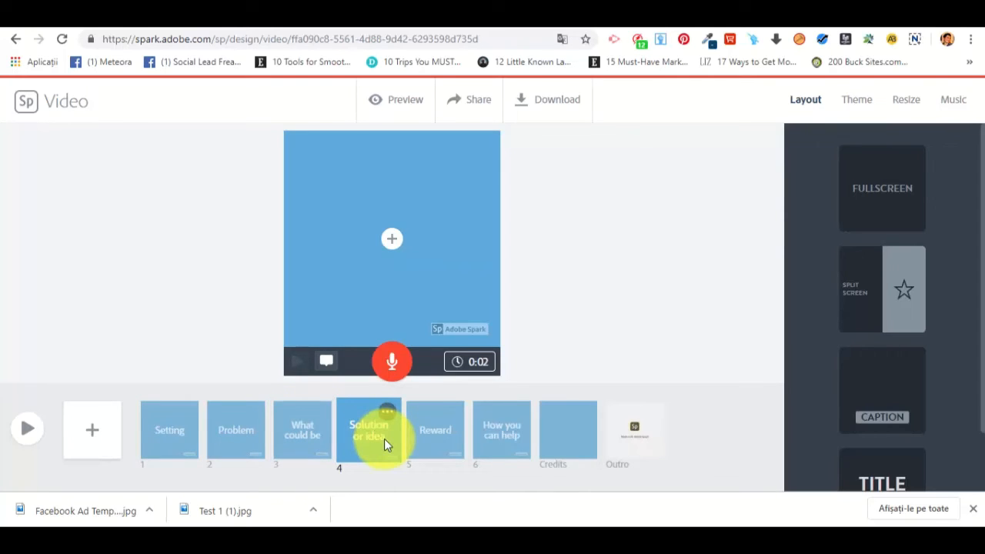
{"action": "left_click", "coordinate": [455, 439]}
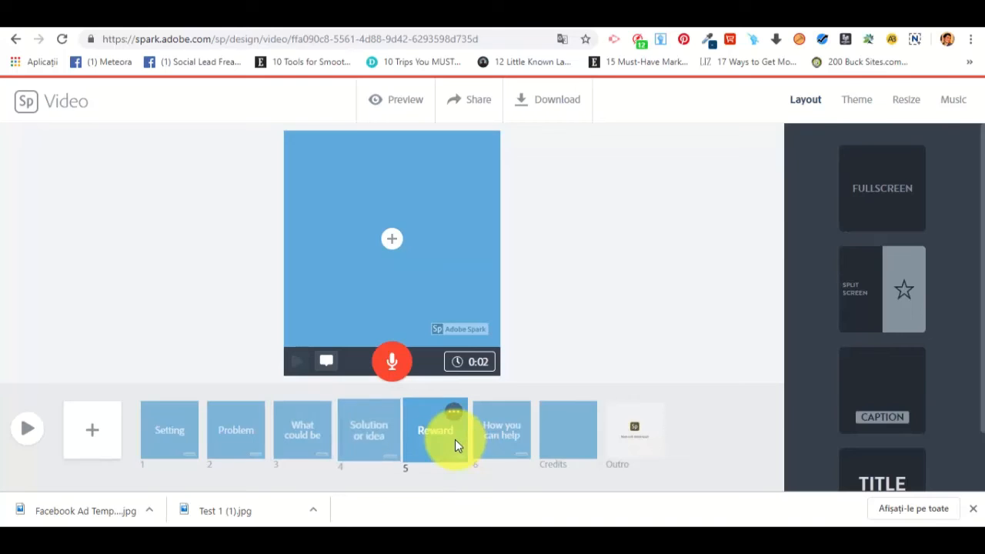
{"action": "left_click", "coordinate": [493, 452]}
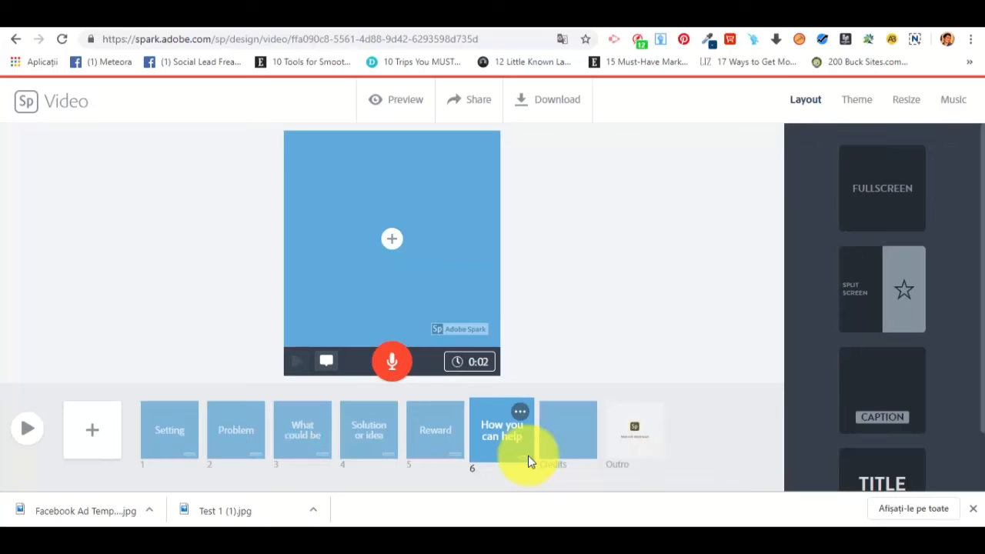
{"action": "left_click", "coordinate": [167, 421]}
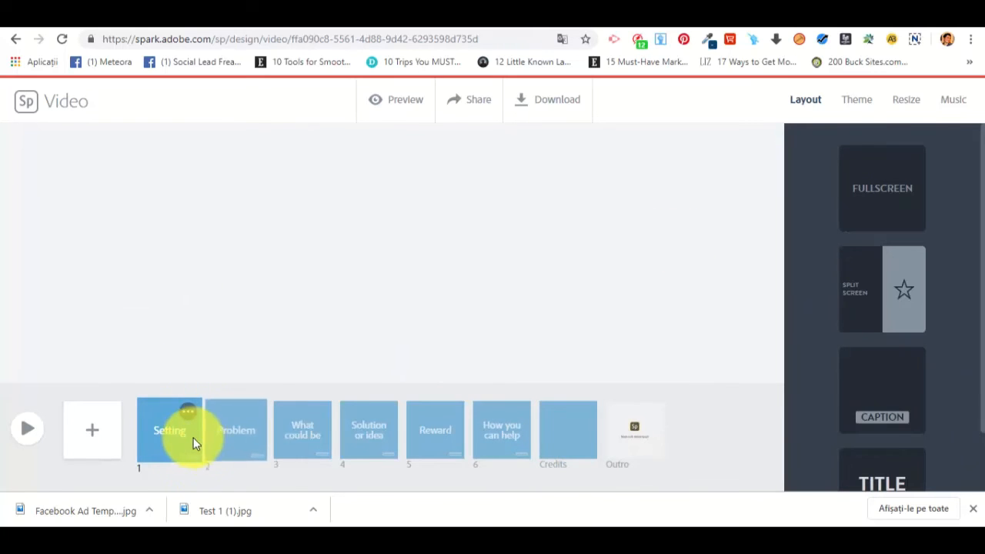
{"action": "left_click", "coordinate": [188, 412]}
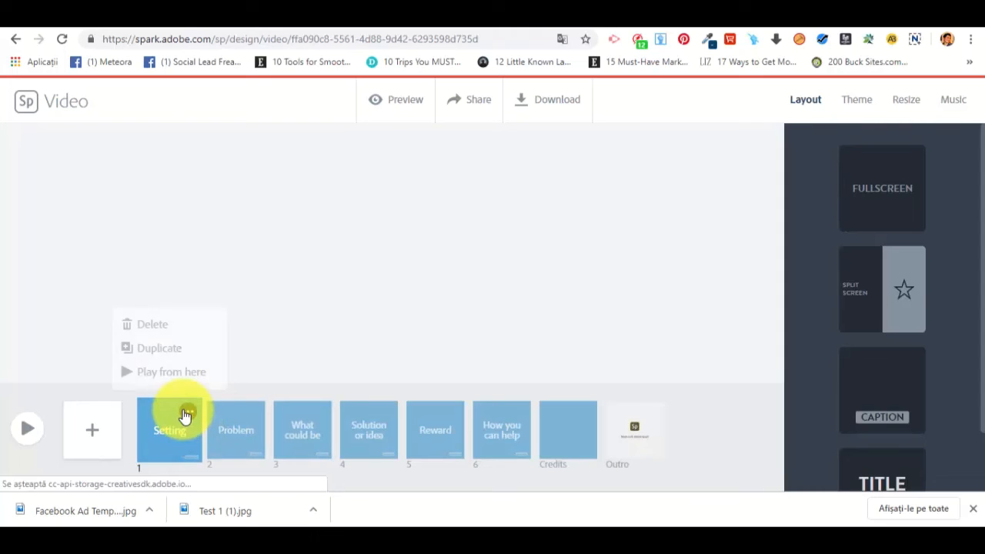
Add a blank slide after the Problem slide and leave its content empty.
{"action": "left_click", "coordinate": [242, 429]}
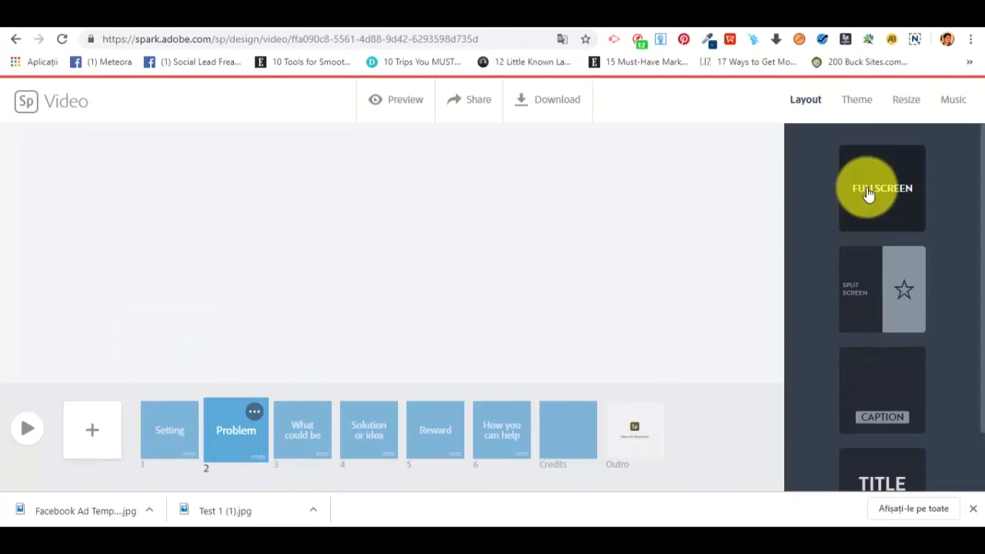
{"action": "left_click", "coordinate": [83, 428]}
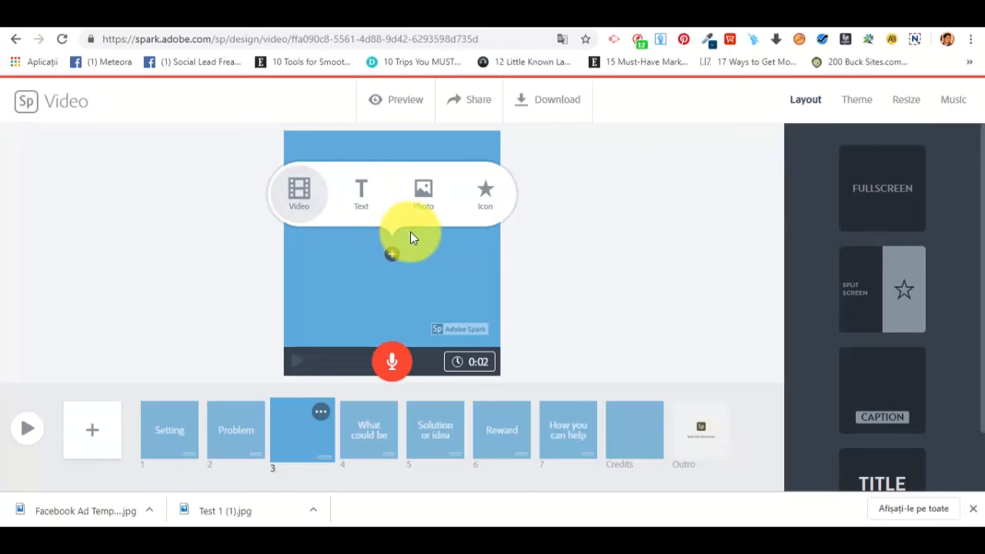
{"action": "left_click", "coordinate": [599, 278]}
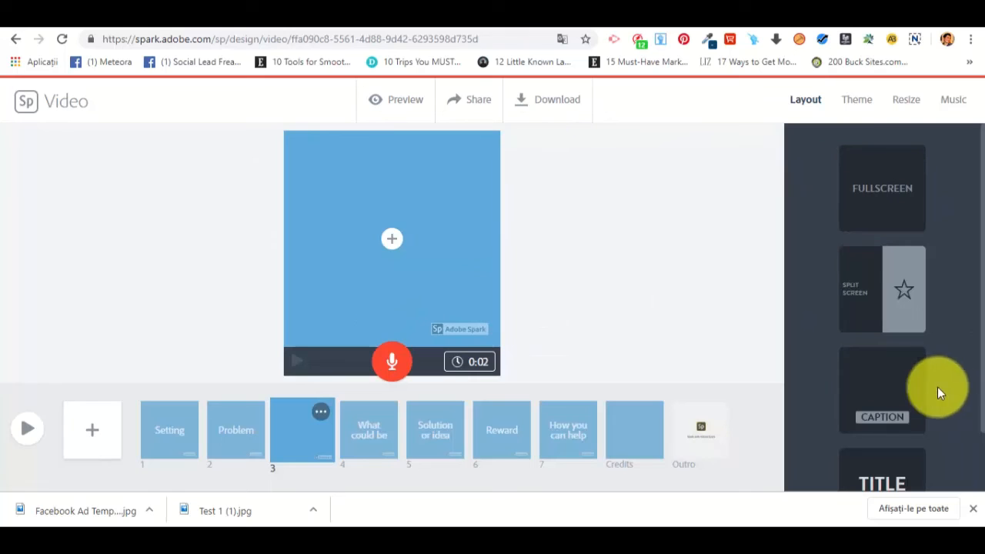
Try the Split Screen and Caption layouts on the new blank slide.
{"action": "left_click", "coordinate": [878, 276]}
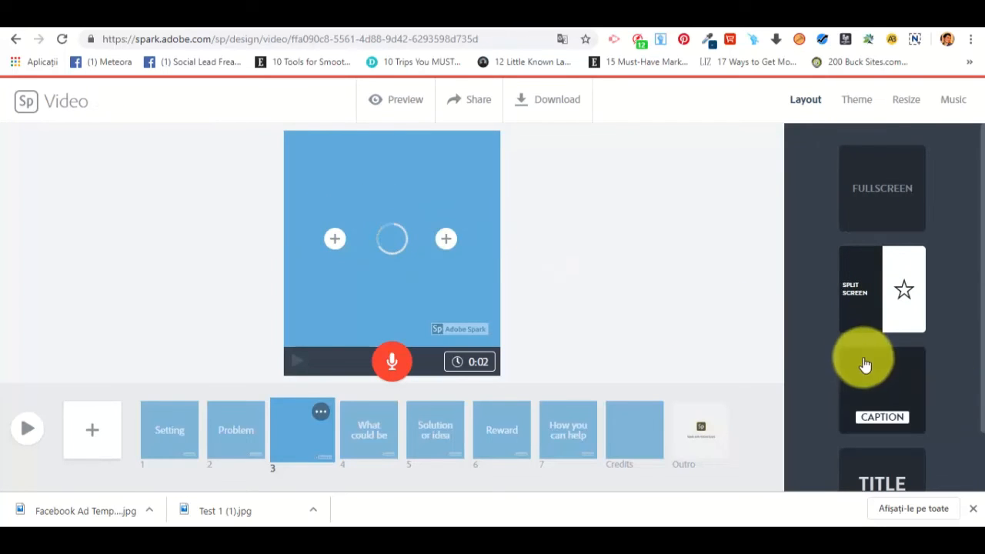
{"action": "scroll", "coordinate": [869, 305], "scroll_direction": "down", "scroll_amount": 1}
{"action": "left_click", "coordinate": [868, 304]}
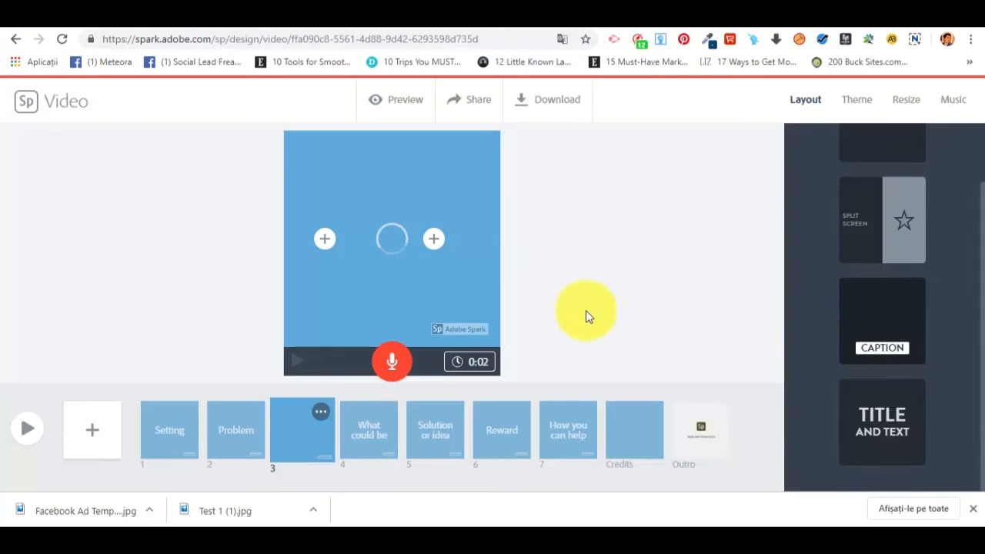
{"action": "left_click", "coordinate": [880, 218]}
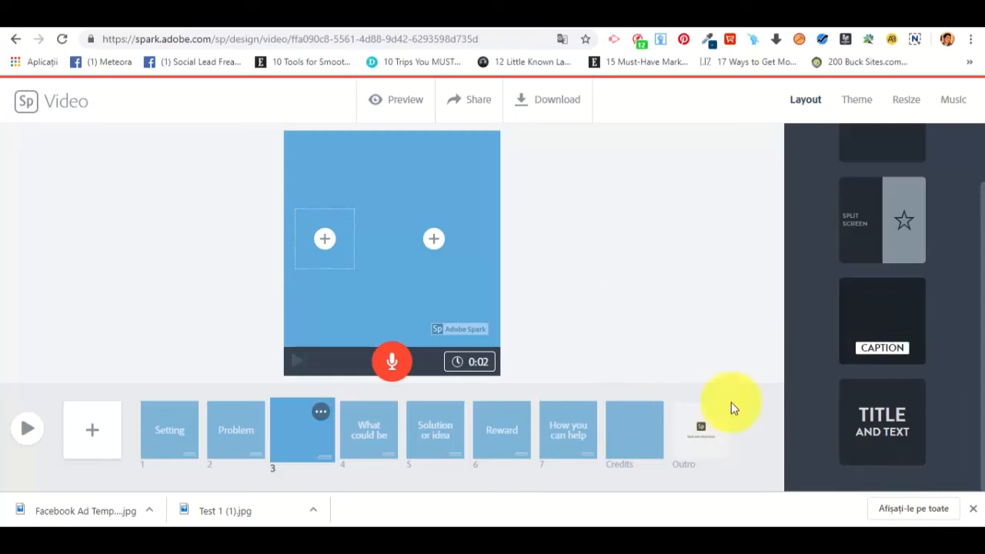
{"action": "scroll", "coordinate": [879, 308], "scroll_direction": "up", "scroll_amount": 1}
{"action": "scroll", "coordinate": [885, 314], "scroll_direction": "down", "scroll_amount": 1}
Apply the Title and Text layout to the blank slide and try its text and media placeholders.
{"action": "left_click", "coordinate": [901, 411]}
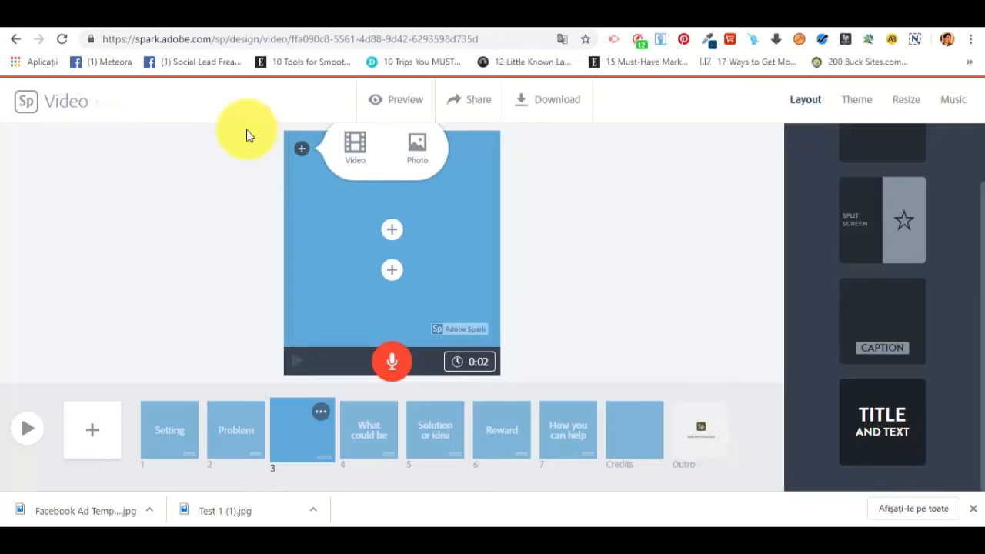
{"action": "left_click", "coordinate": [392, 268]}
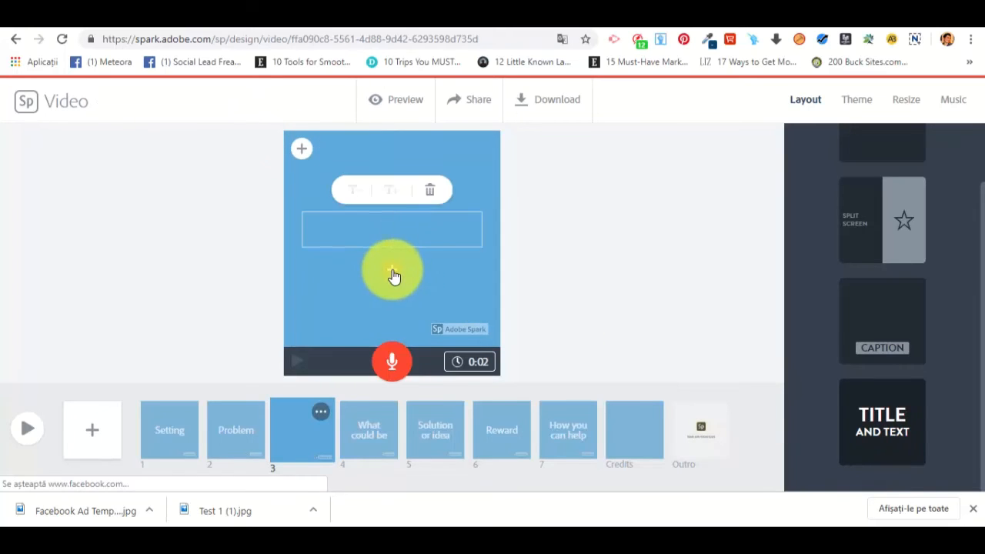
{"action": "left_click", "coordinate": [366, 167]}
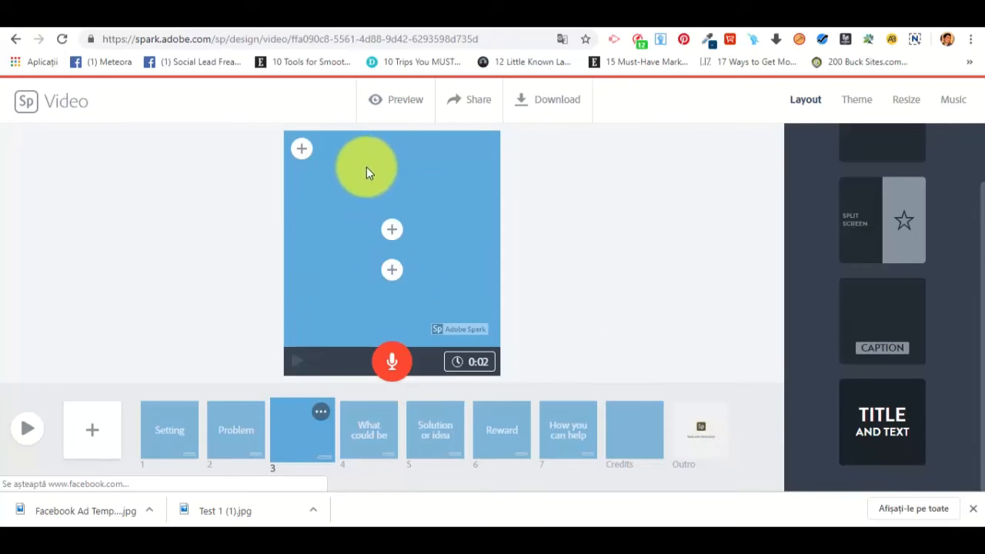
{"action": "left_click", "coordinate": [302, 150]}
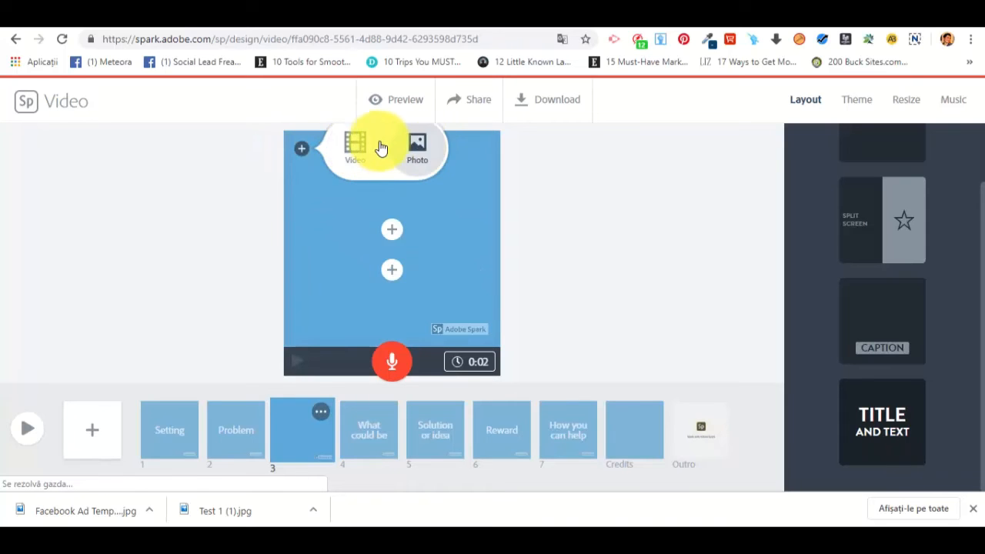
Try the Caption and Fullscreen layouts on the blank slide, ending with the Title and Text layout.
{"action": "left_click", "coordinate": [898, 318]}
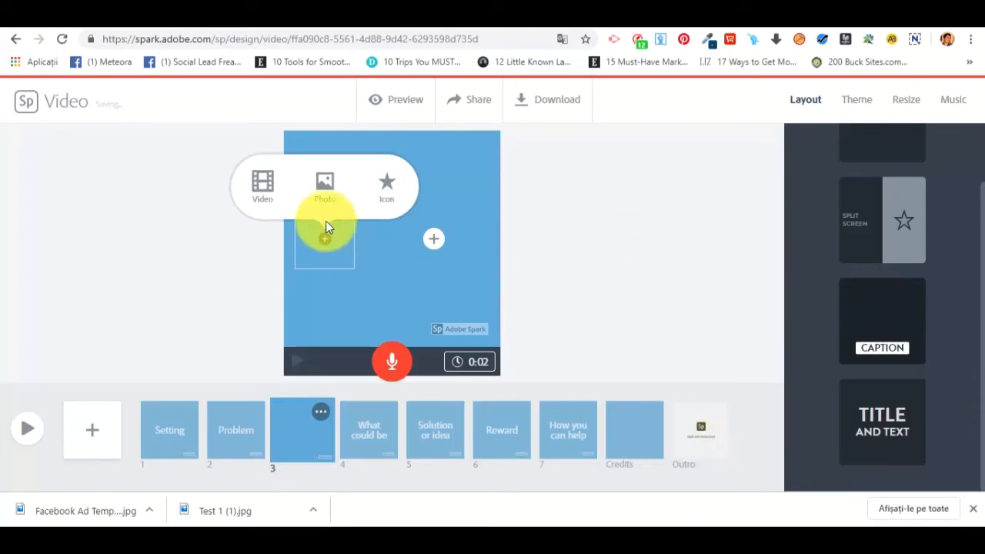
{"action": "left_click", "coordinate": [432, 240]}
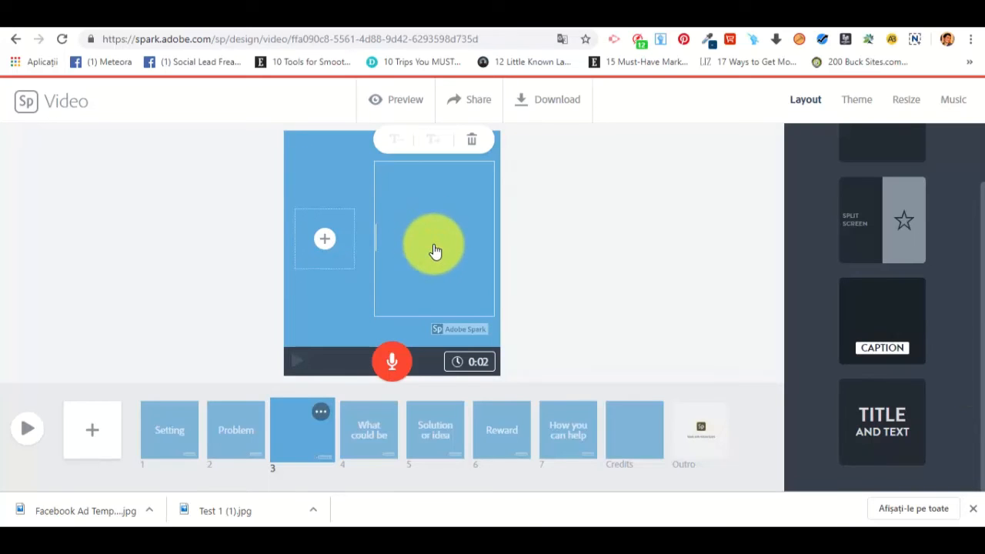
{"action": "left_click", "coordinate": [638, 317]}
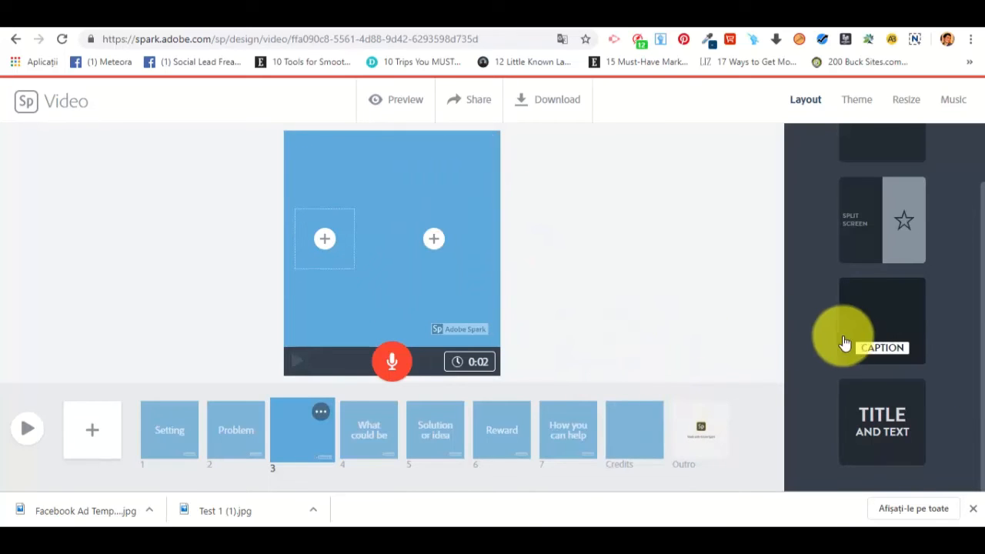
{"action": "scroll", "coordinate": [903, 312], "scroll_direction": "up", "scroll_amount": 1}
{"action": "left_click", "coordinate": [870, 203]}
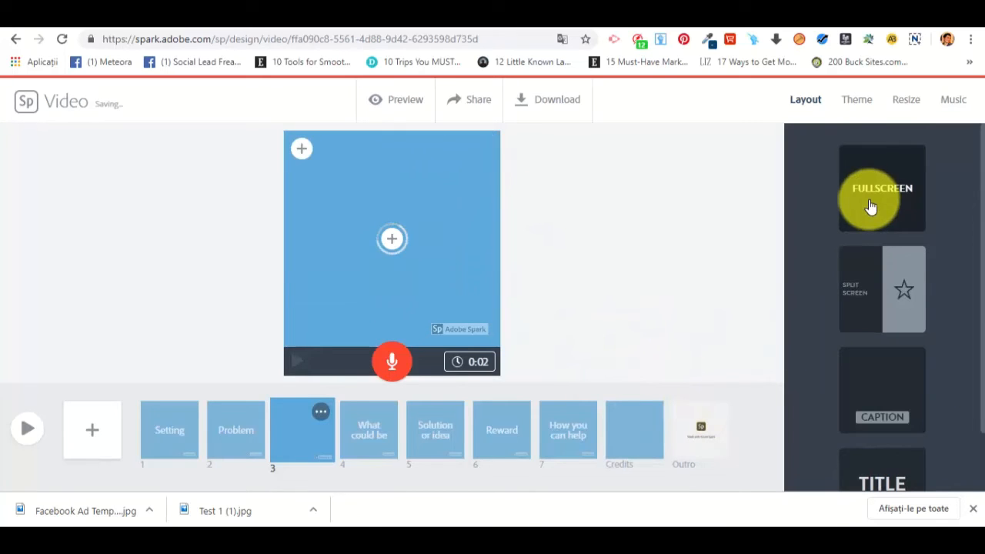
{"action": "left_click", "coordinate": [897, 375]}
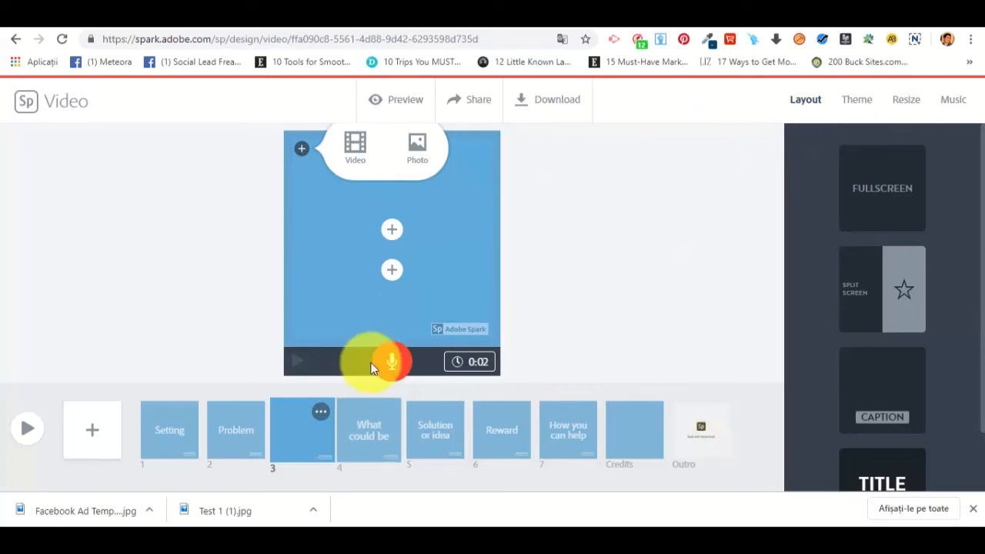
Select the What could be slide and try the green and orange colors of the Tidal theme on the video.
{"action": "left_click", "coordinate": [381, 432]}
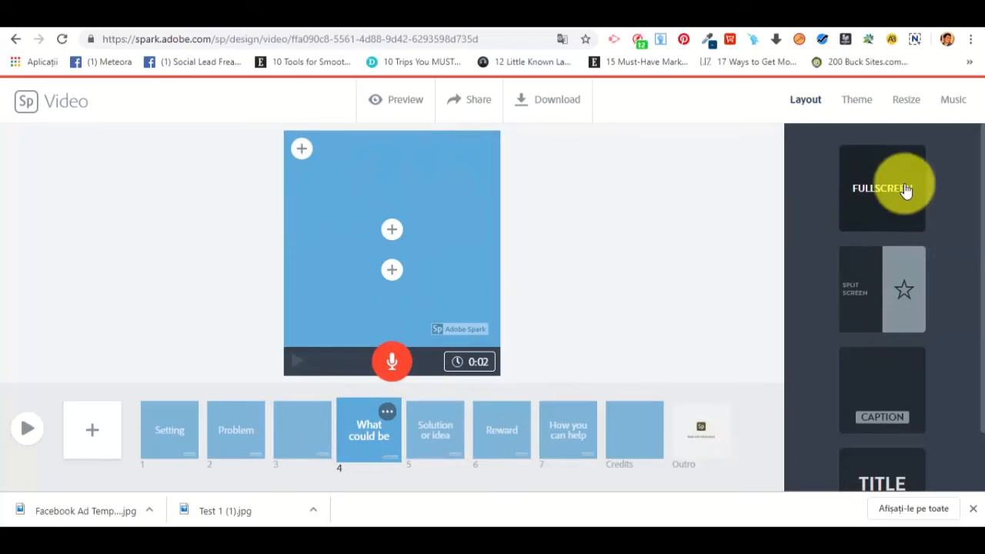
{"action": "left_click", "coordinate": [855, 100]}
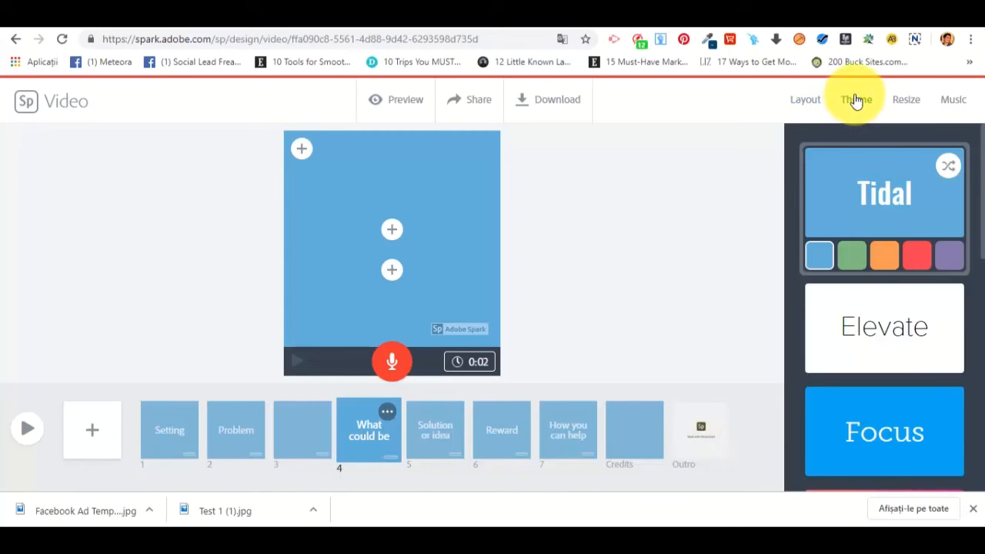
{"action": "left_click", "coordinate": [851, 260]}
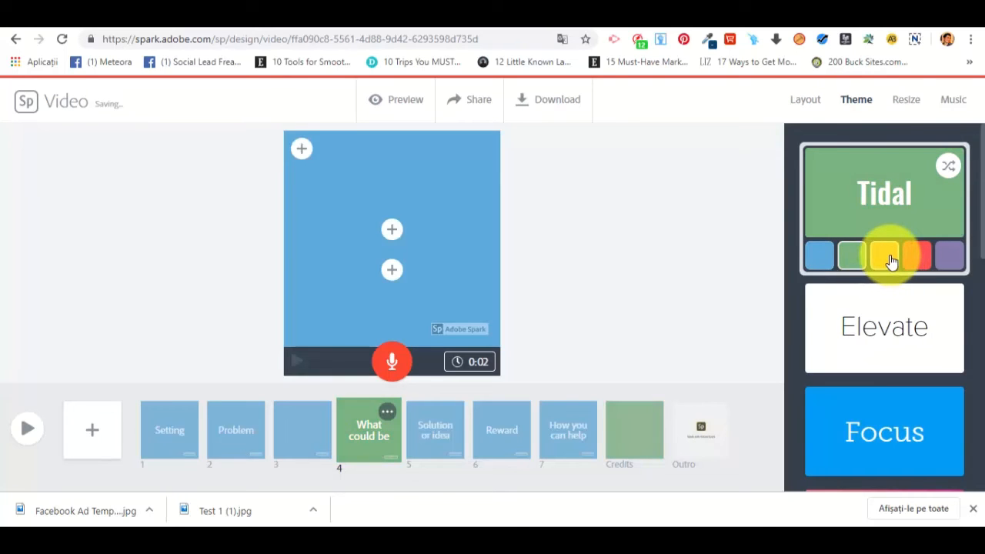
{"action": "left_click", "coordinate": [891, 260]}
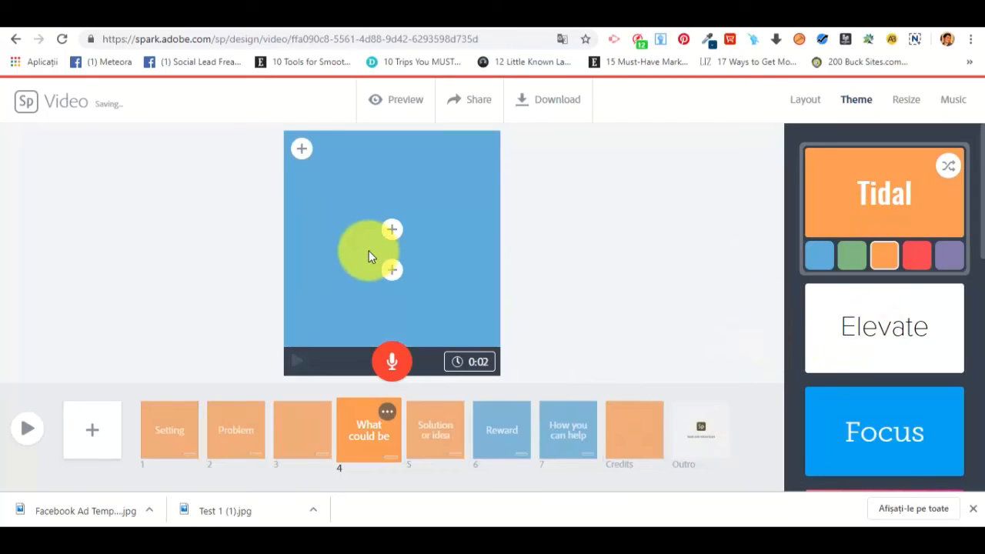
Apply the red Statement theme to the video and look through the remaining themes down to Grace.
{"action": "scroll", "coordinate": [900, 339], "scroll_direction": "down", "scroll_amount": 4}
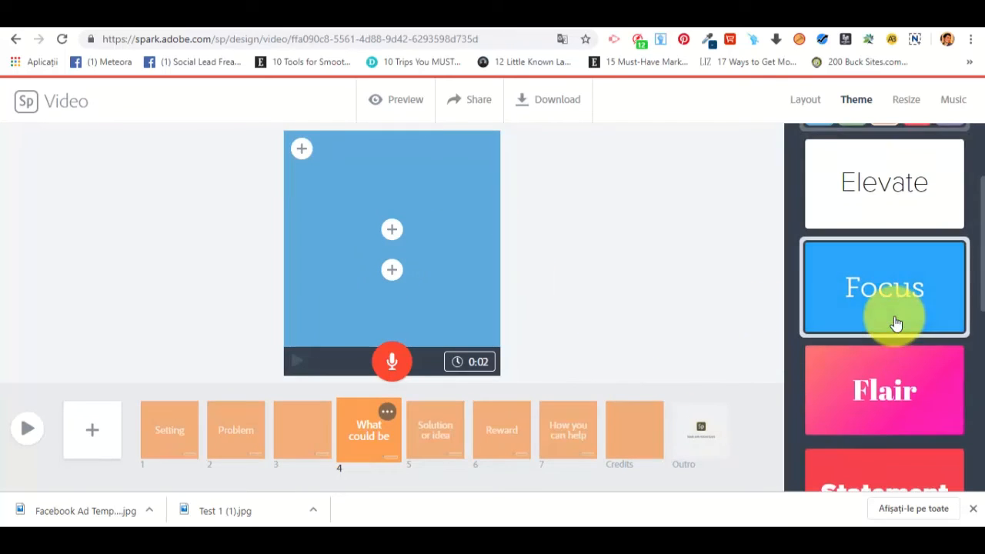
{"action": "left_click", "coordinate": [929, 331]}
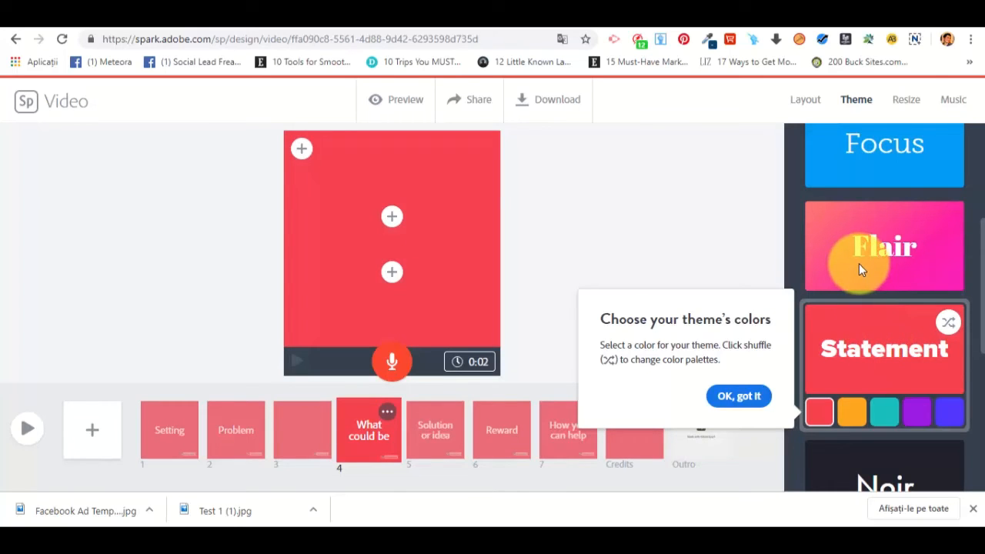
{"action": "left_click", "coordinate": [751, 396]}
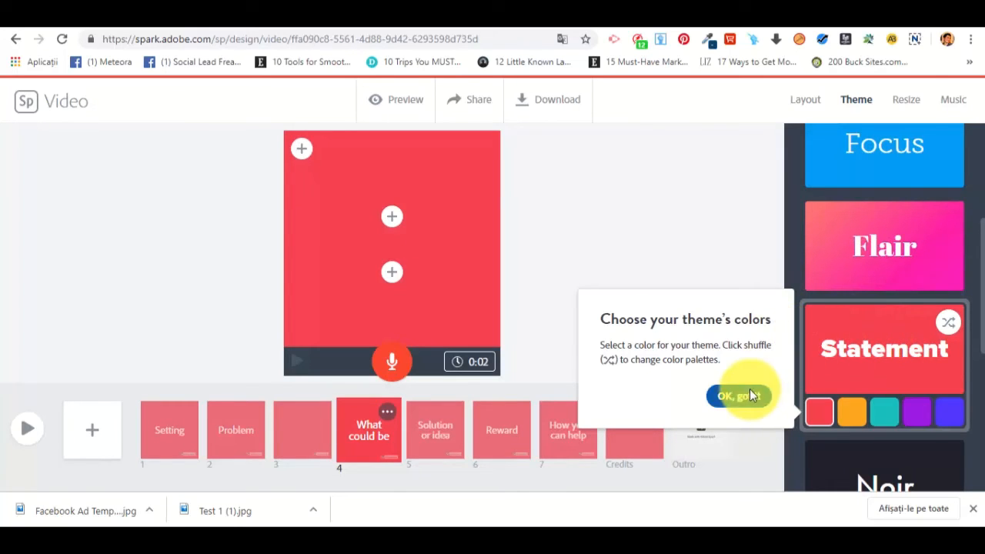
{"action": "scroll", "coordinate": [946, 402], "scroll_direction": "down", "scroll_amount": 5}
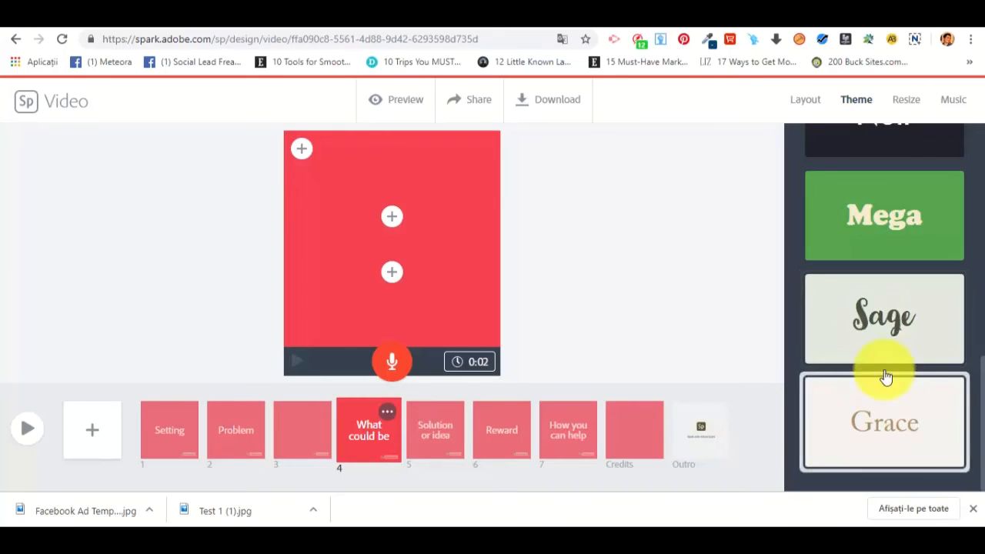
{"action": "scroll", "coordinate": [880, 325], "scroll_direction": "up", "scroll_amount": 8}
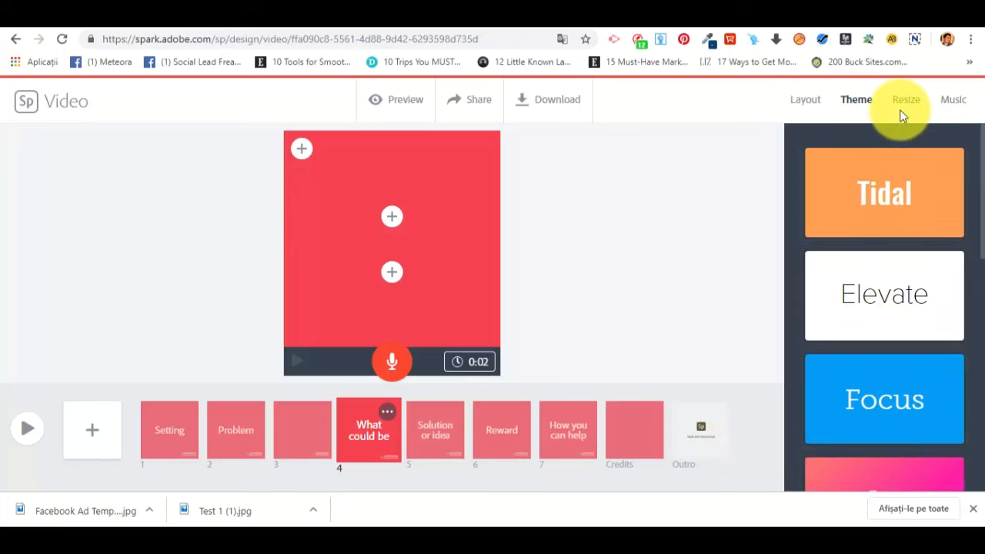
Look at the video's size options, and switch its background music off and back on.
{"action": "left_click", "coordinate": [903, 108]}
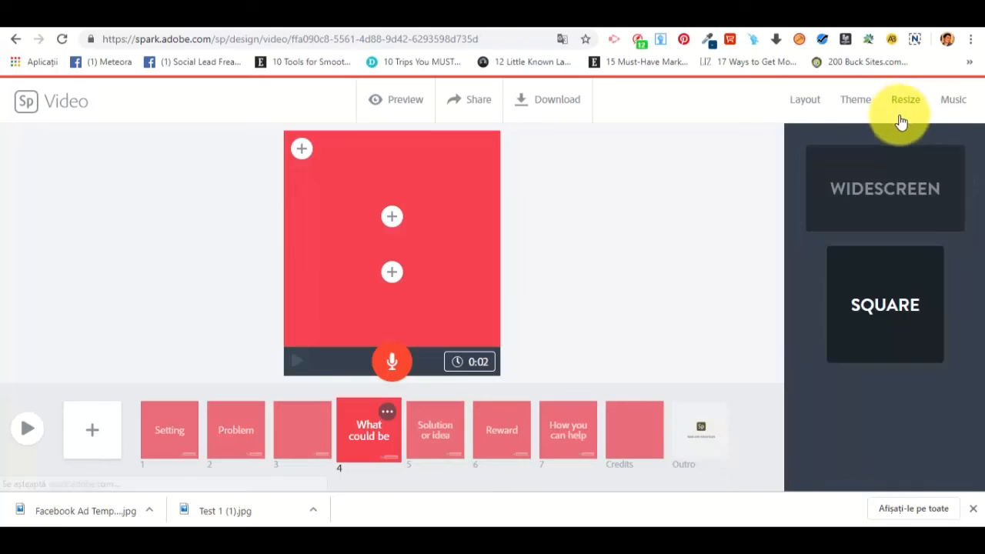
{"action": "left_click", "coordinate": [952, 100]}
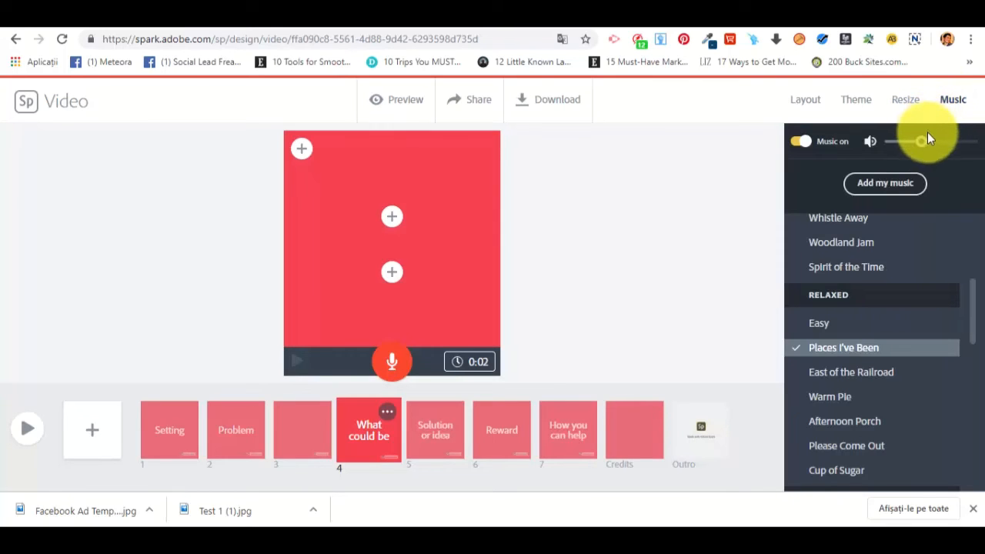
{"action": "left_click", "coordinate": [799, 142]}
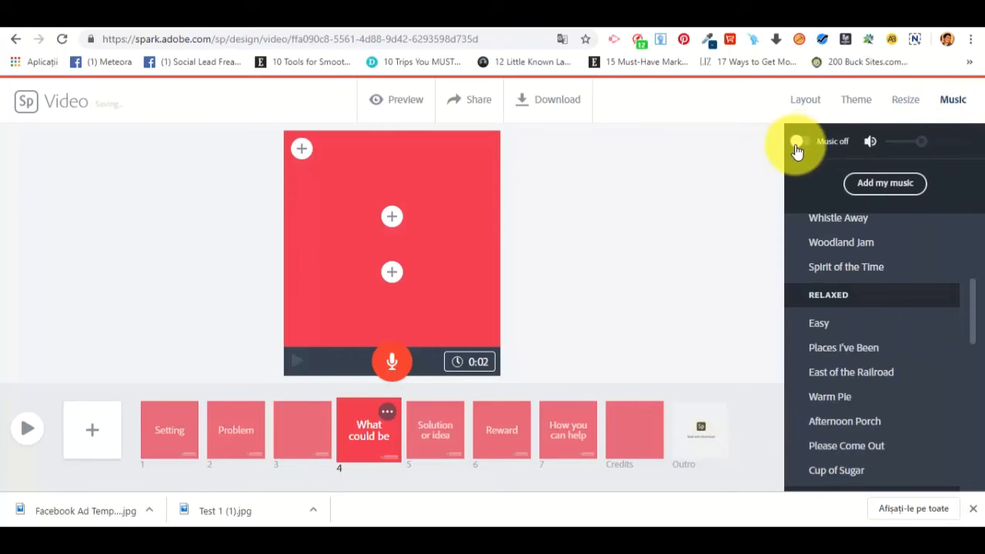
{"action": "left_click", "coordinate": [799, 141]}
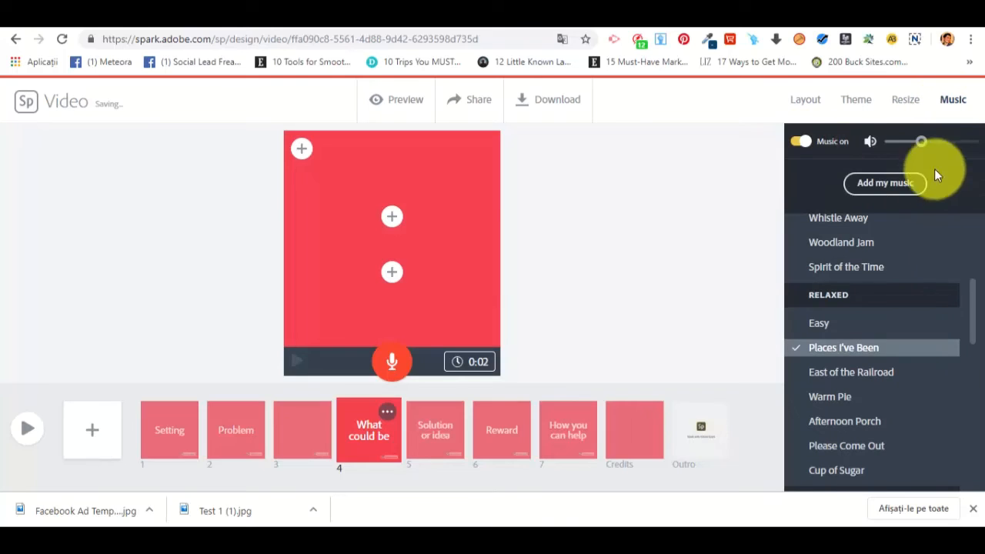
Choose the Leap Frog track from the Happy category as the video's background music.
{"action": "left_click", "coordinate": [905, 141]}
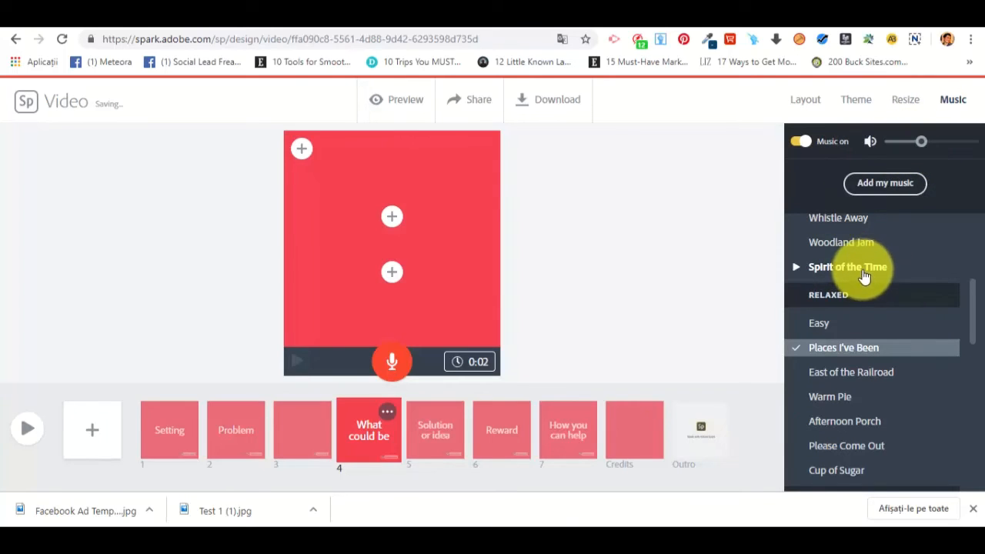
{"action": "scroll", "coordinate": [878, 285], "scroll_direction": "up", "scroll_amount": 4}
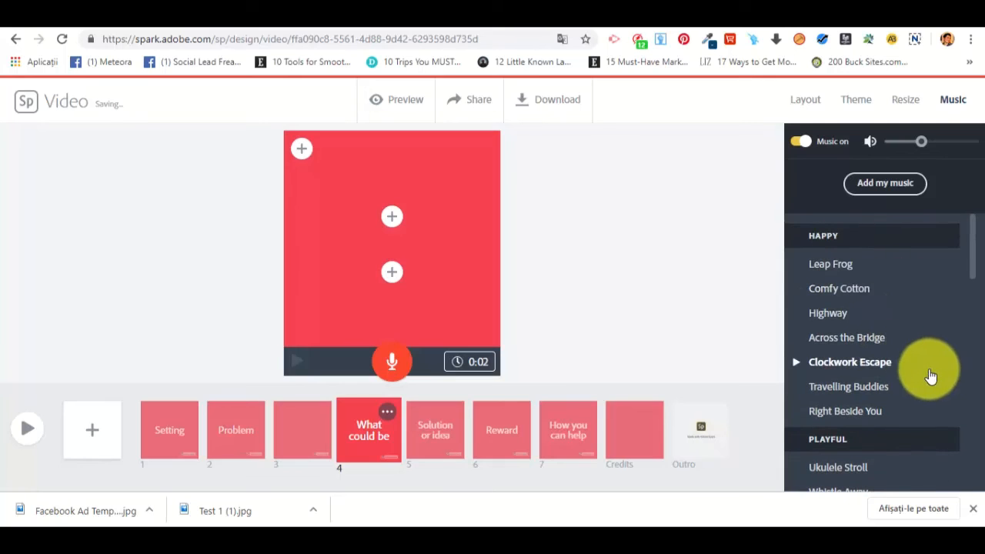
{"action": "left_click", "coordinate": [845, 266]}
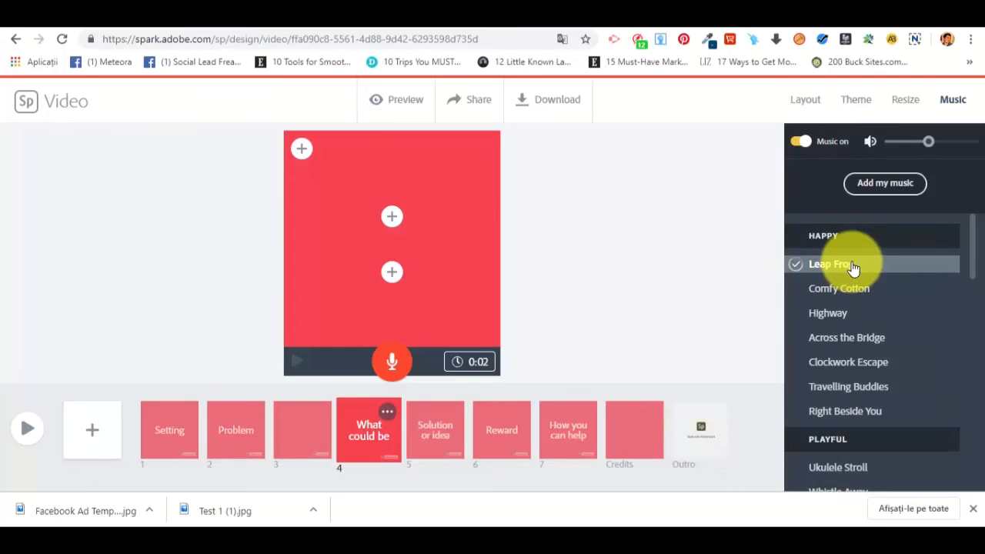
Preview the Comfy Cotton and Highway tracks, stopping each one after listening.
{"action": "left_click", "coordinate": [796, 291]}
{"action": "left_click", "coordinate": [796, 293]}
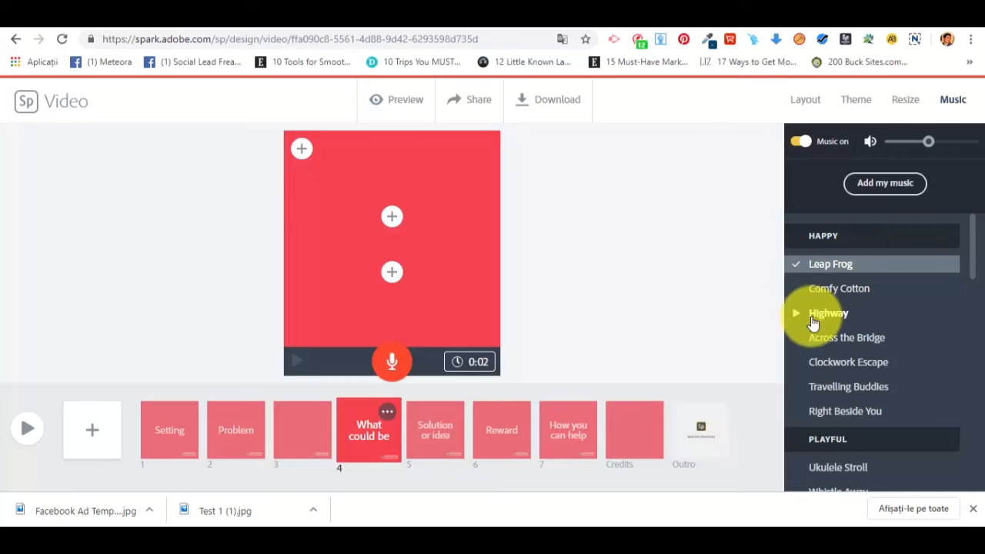
{"action": "left_click", "coordinate": [796, 316]}
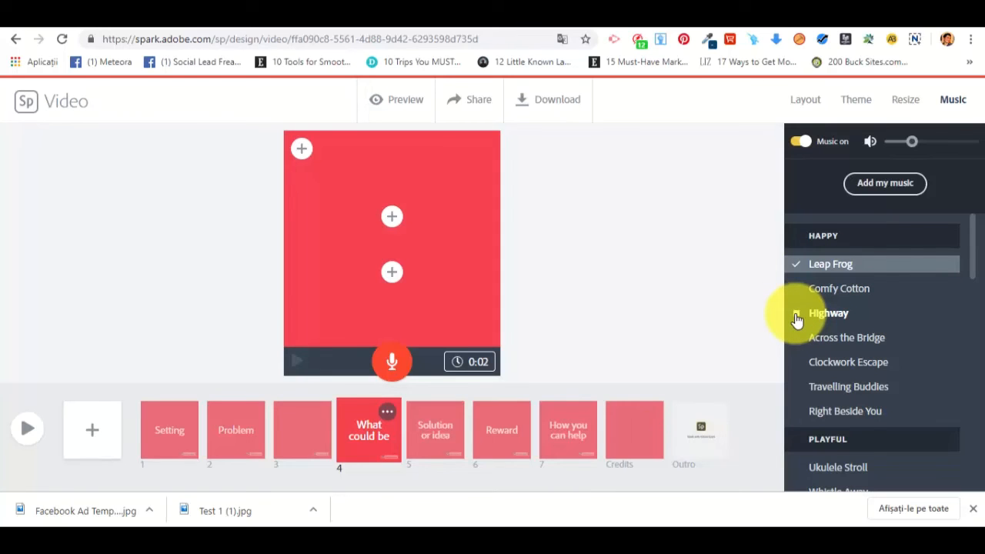
{"action": "left_click", "coordinate": [796, 316]}
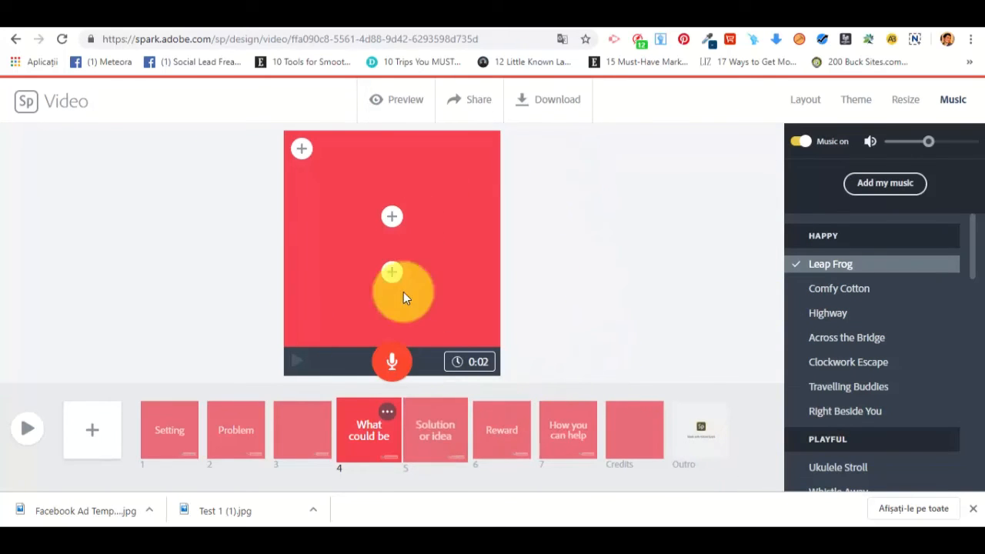
Enter the trial text ffdgdf in the upper placeholder of the blank slide and replace it with Text 1.
{"action": "left_click", "coordinate": [390, 221]}
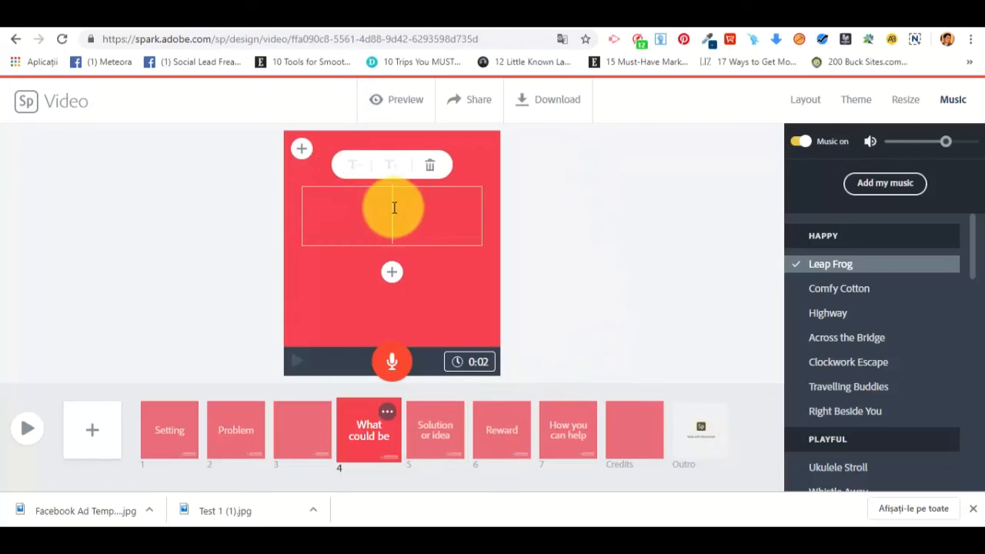
{"action": "type", "text": "ffdgdf"}
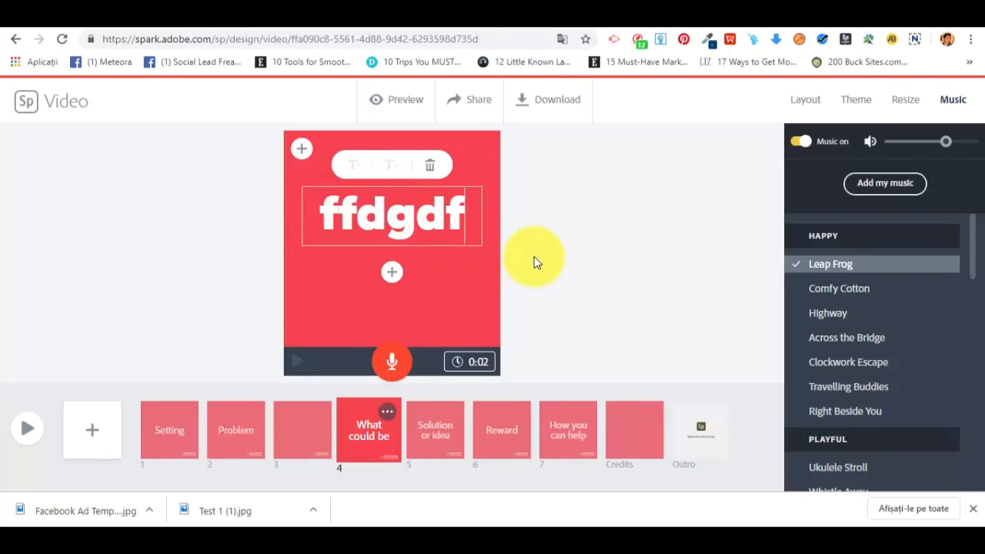
{"action": "left_click_drag", "start_coordinate": [462, 216], "coordinate": [275, 213]}
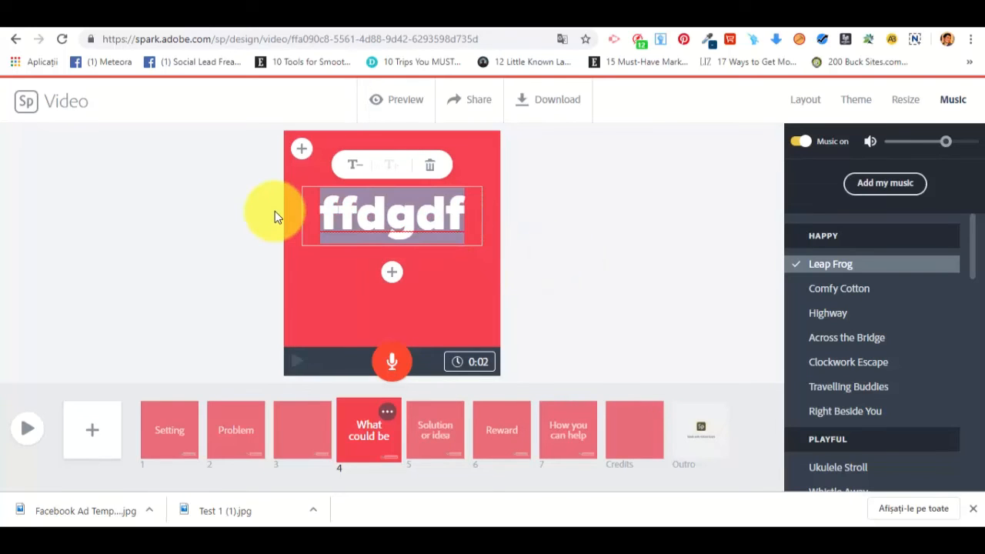
{"action": "type", "text": "Text 1"}
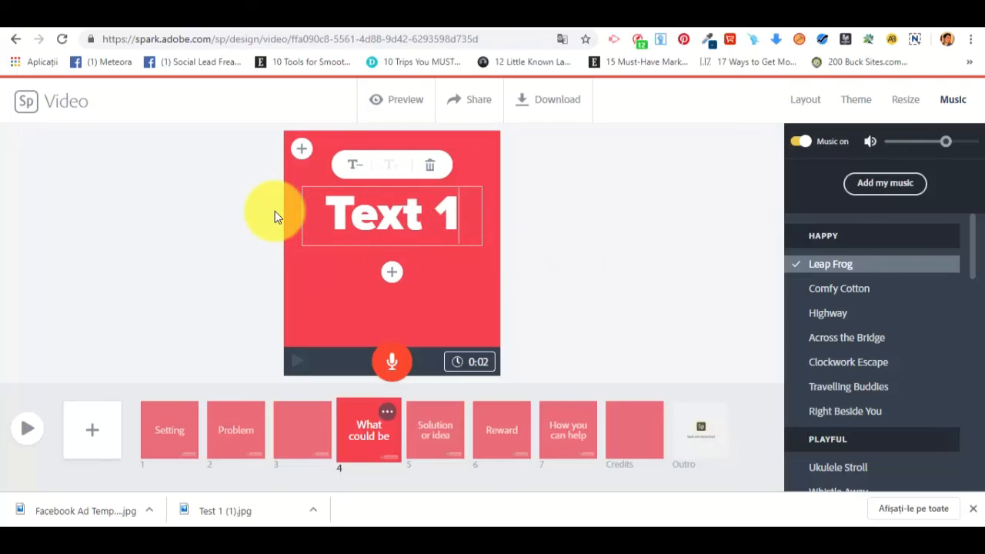
{"action": "left_click", "coordinate": [513, 213]}
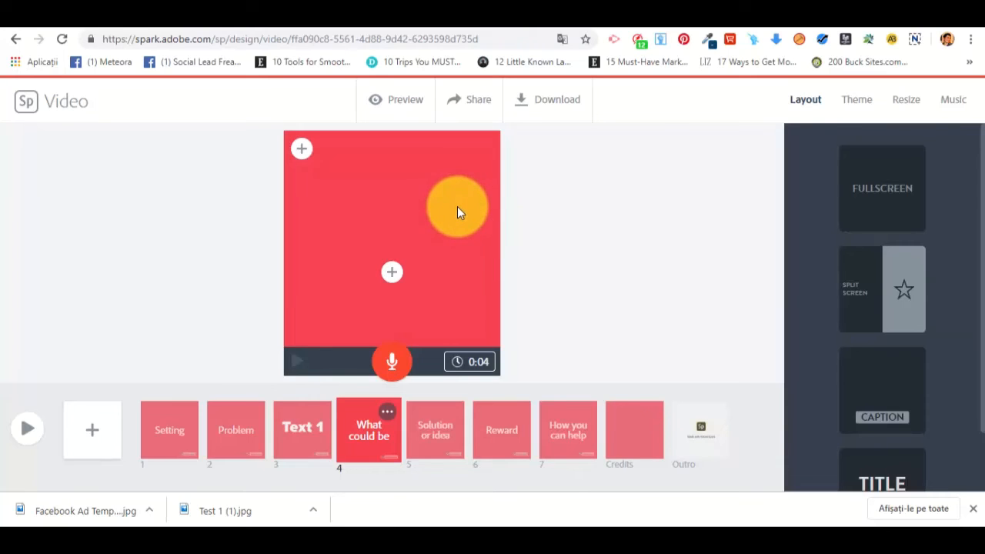
Preview the video, pausing it partway through, and download it.
{"action": "left_click", "coordinate": [408, 104]}
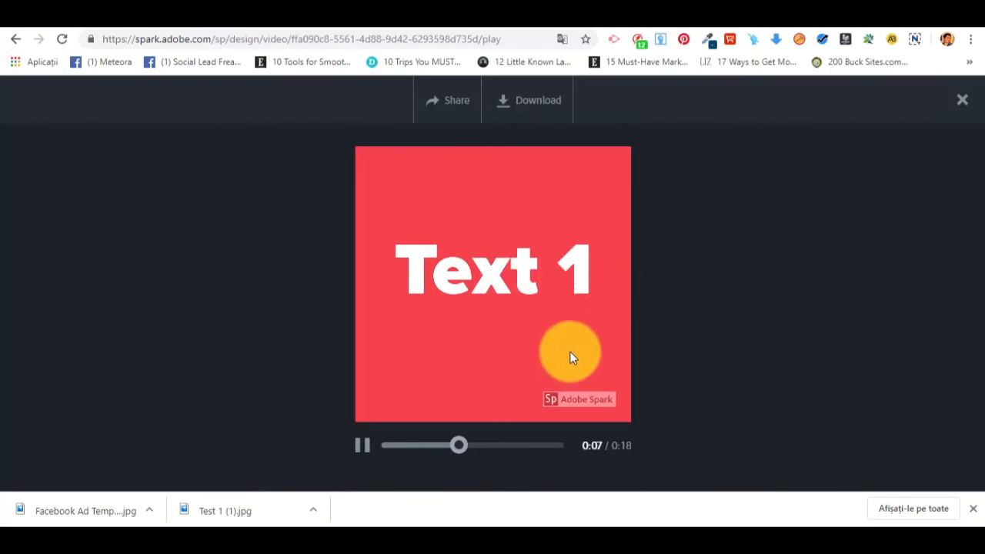
{"action": "left_click", "coordinate": [362, 445]}
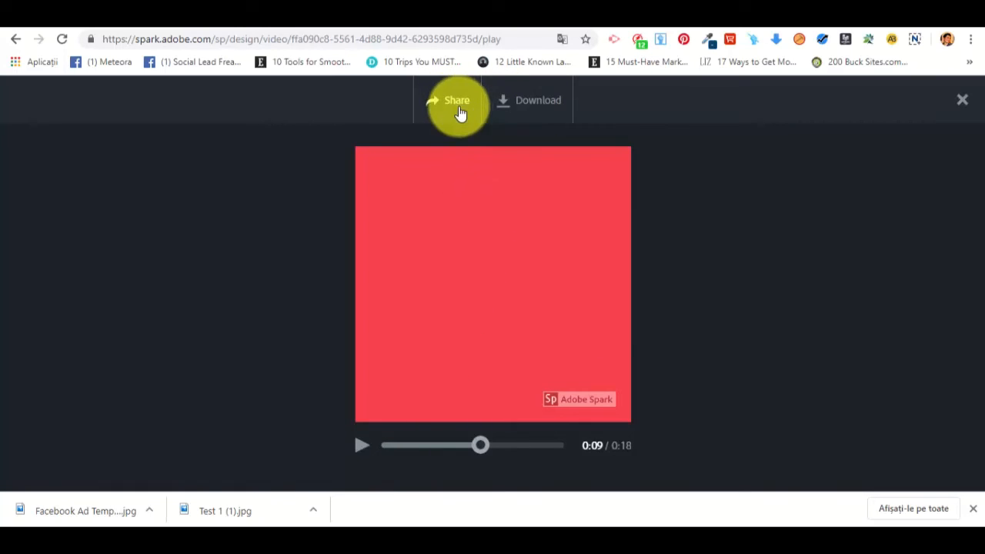
{"action": "left_click", "coordinate": [550, 104]}
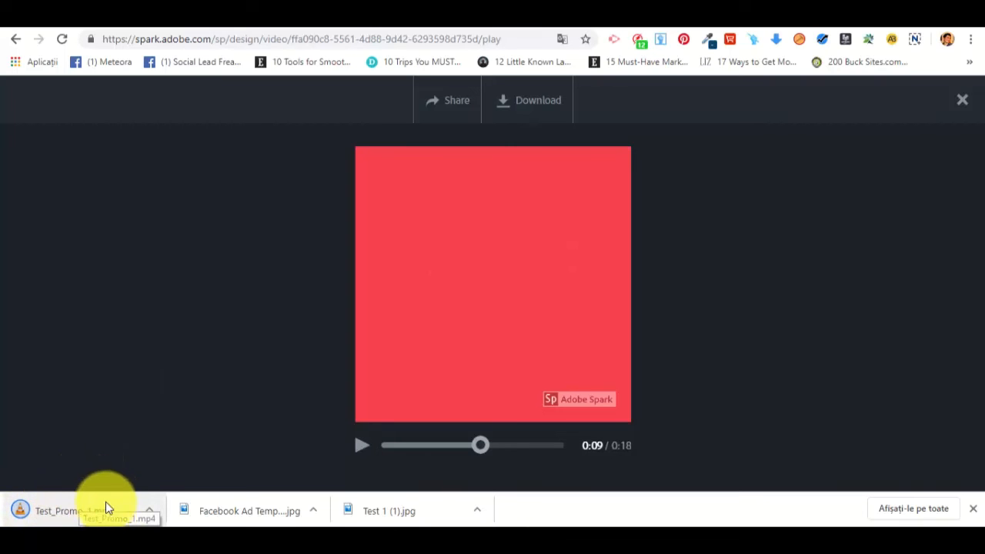
Locate the downloaded Test_Promo_1 video in its folder and check it in VLC media player, skipping ahead to the Text 1 slide.
{"action": "left_click", "coordinate": [149, 509]}
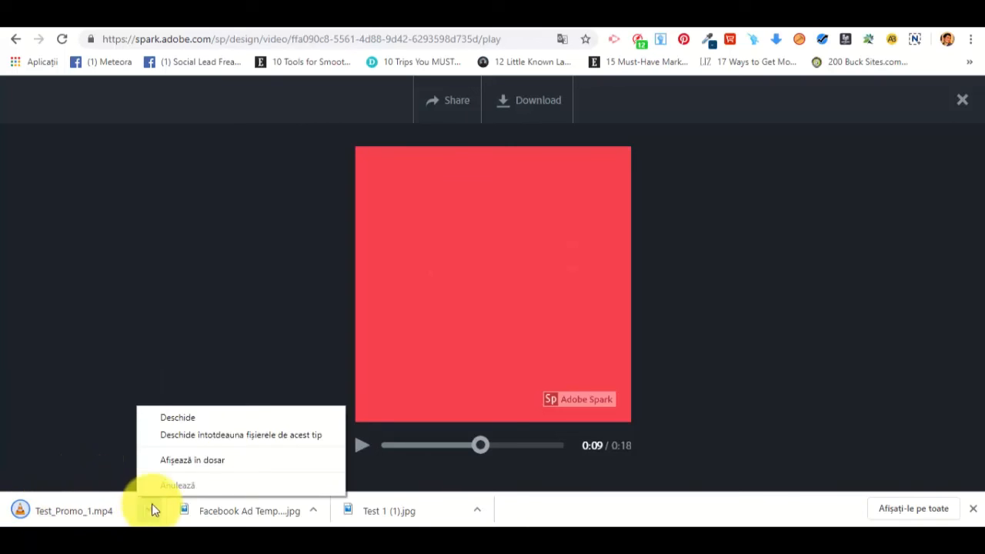
{"action": "left_click", "coordinate": [233, 462]}
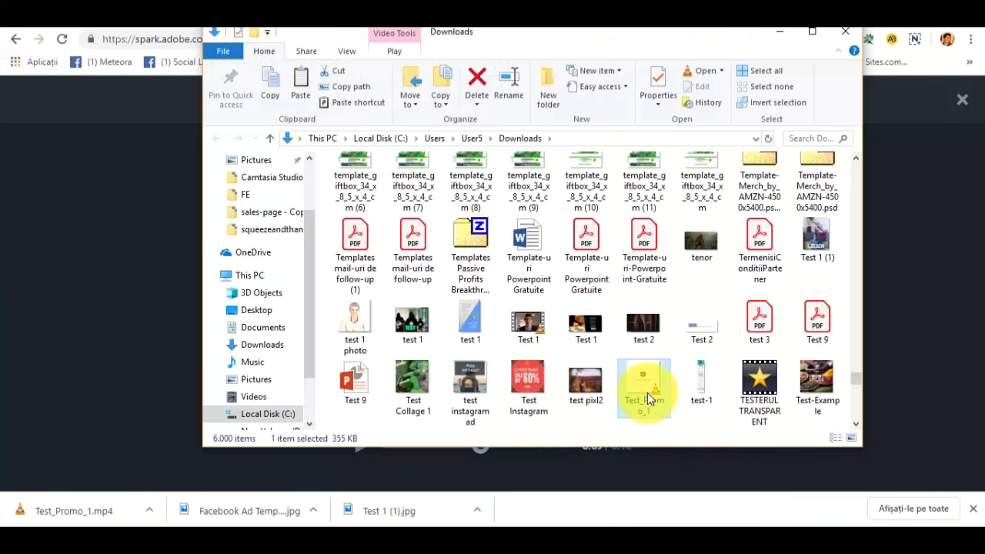
{"action": "right_click", "coordinate": [647, 398]}
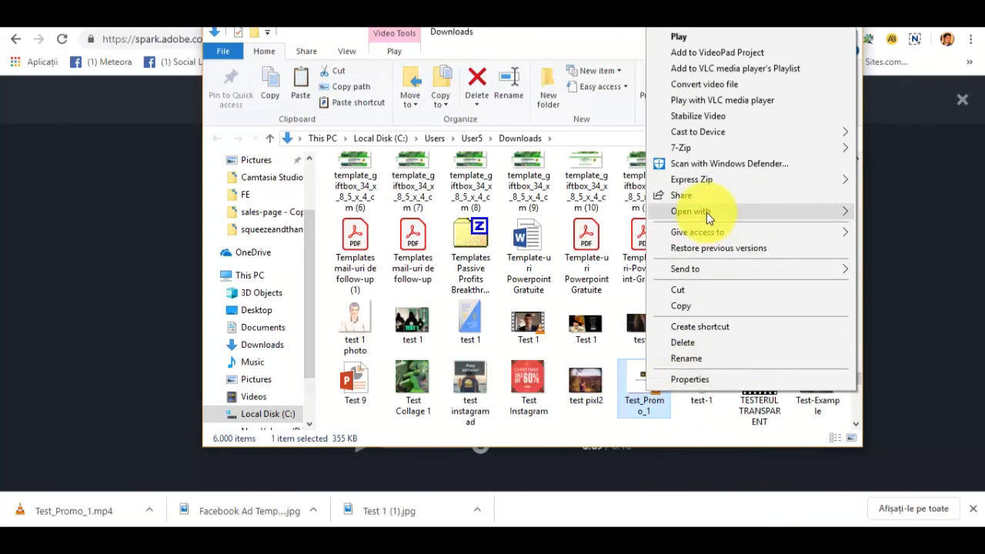
{"action": "mouse_move", "coordinate": [706, 213]}
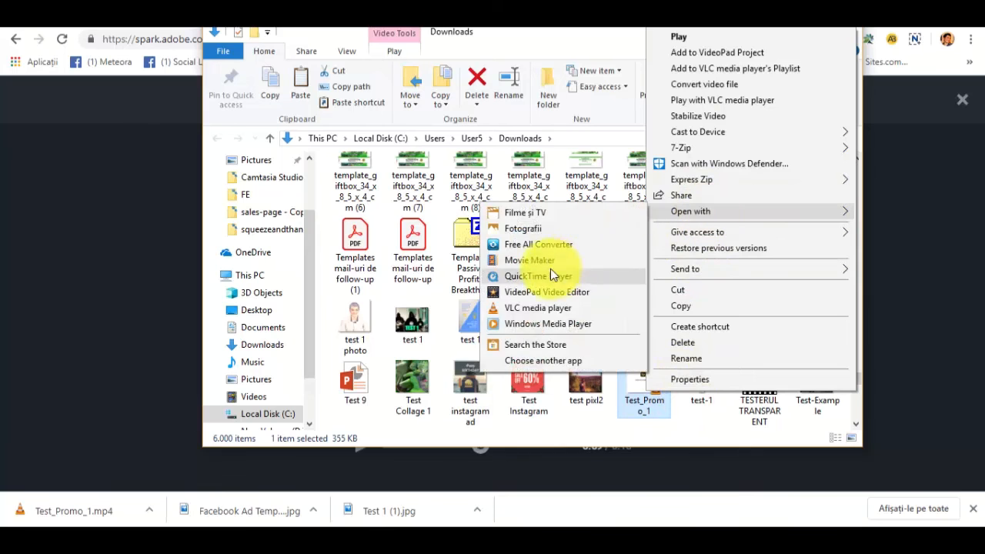
{"action": "left_click", "coordinate": [549, 309]}
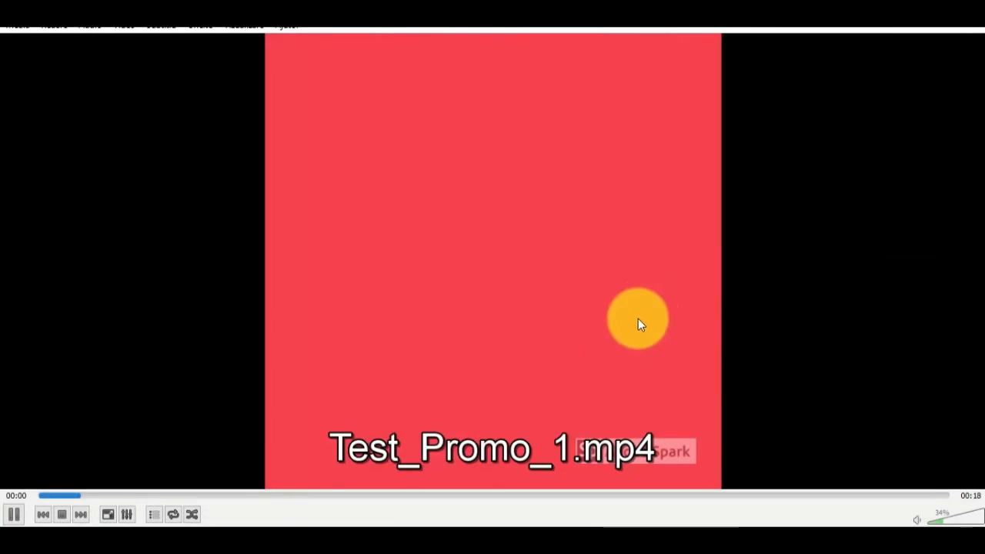
{"action": "left_click", "coordinate": [332, 495]}
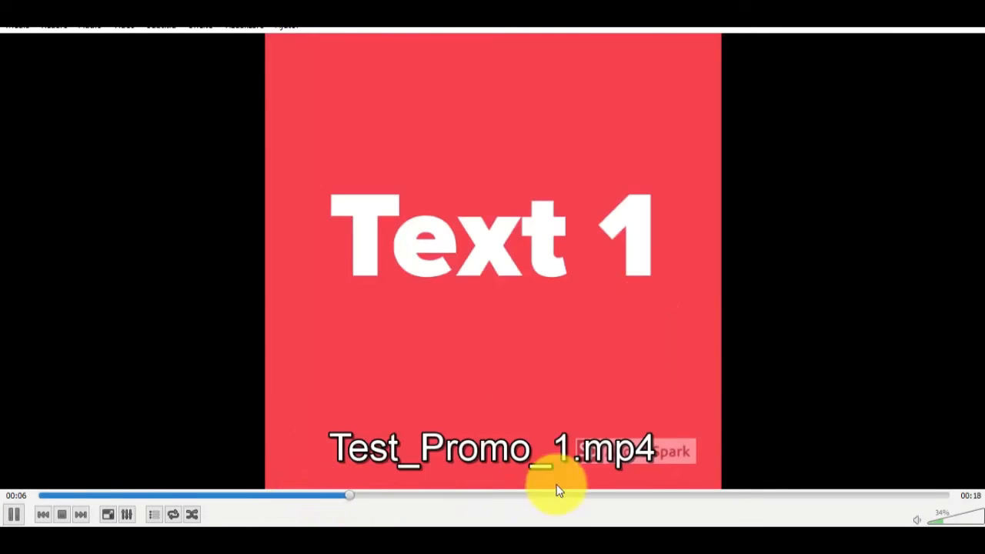
{"action": "left_click", "coordinate": [969, 31]}
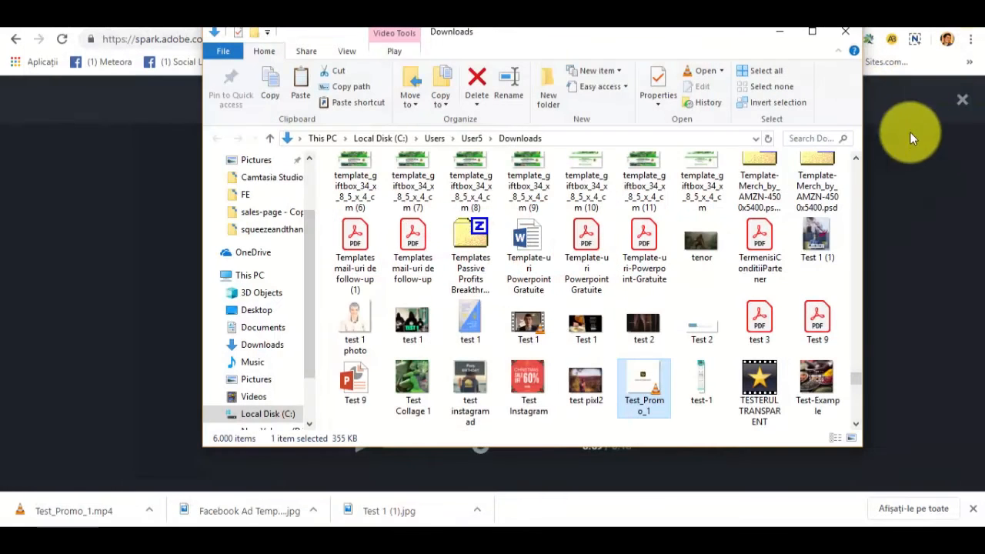
{"action": "left_click", "coordinate": [847, 32]}
Review the video's publishing options and category list, clearing the author name before closing without creating a link.
{"action": "left_click", "coordinate": [440, 100]}
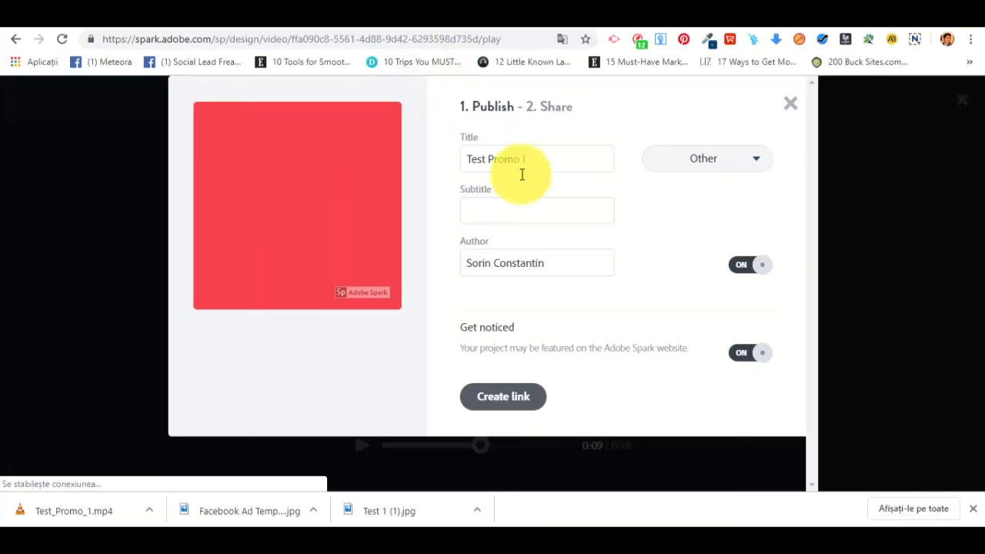
{"action": "left_click", "coordinate": [736, 171]}
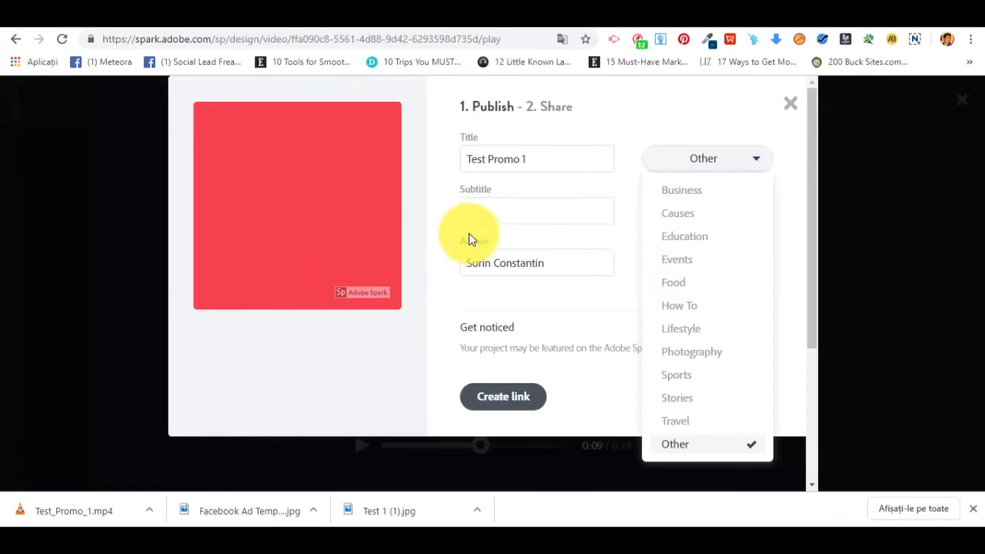
{"action": "left_click", "coordinate": [469, 210]}
{"action": "left_click", "coordinate": [505, 262]}
{"action": "triple_click", "coordinate": [559, 262]}
{"action": "key", "text": "BackSpace"}
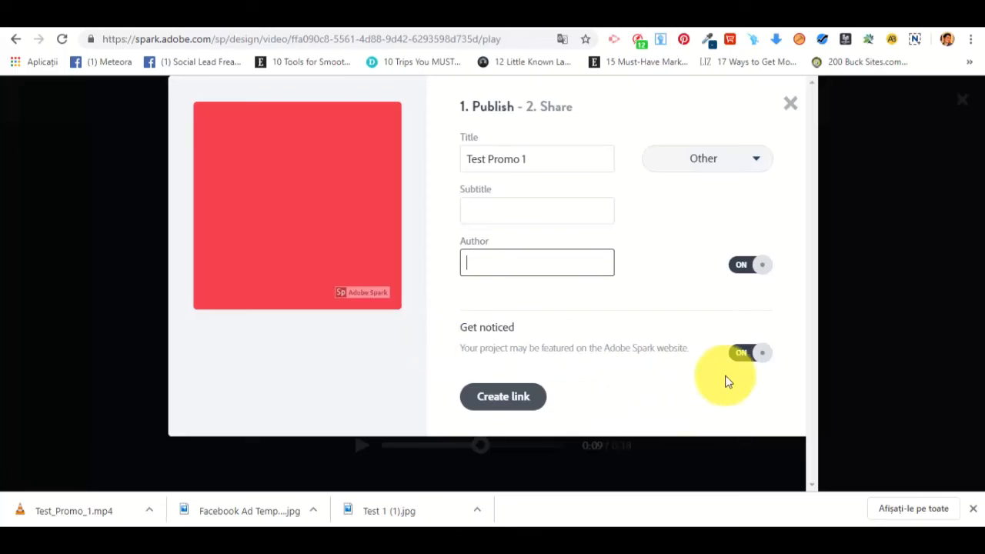
{"action": "left_click", "coordinate": [792, 104]}
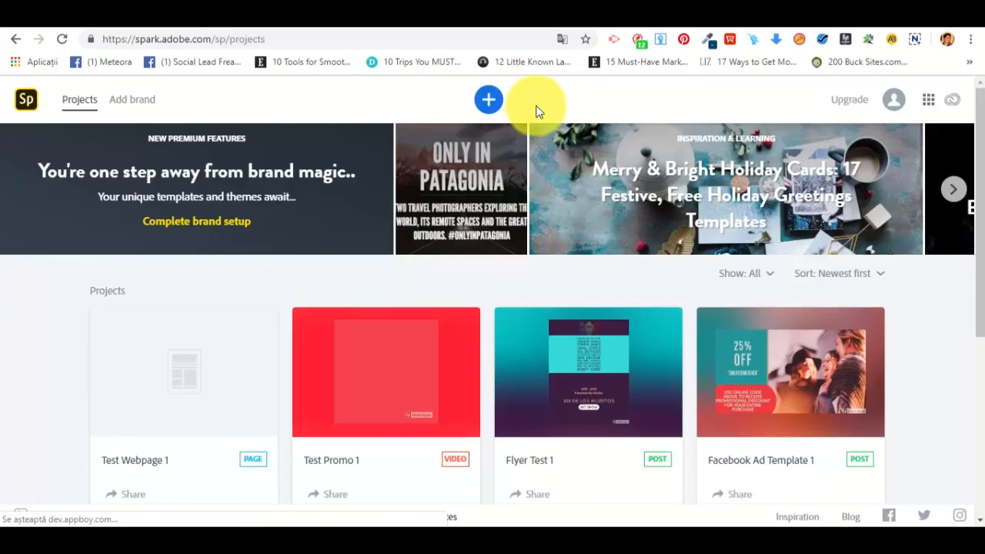
Review the web page templates available for a new project, from the Popular category through Make it personal.
{"action": "left_click", "coordinate": [493, 94]}
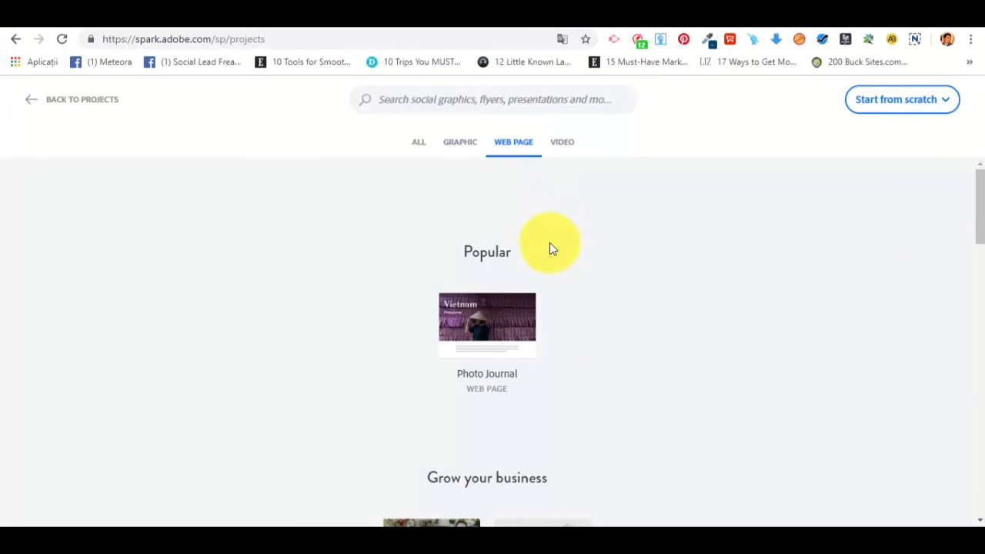
{"action": "mouse_move", "coordinate": [512, 273]}
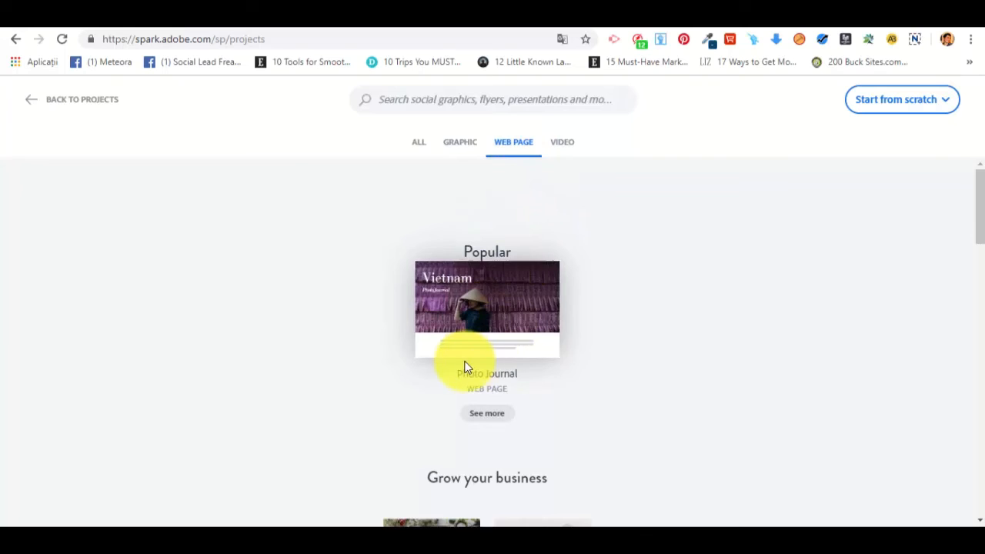
{"action": "scroll", "coordinate": [547, 362], "scroll_direction": "down", "scroll_amount": 3}
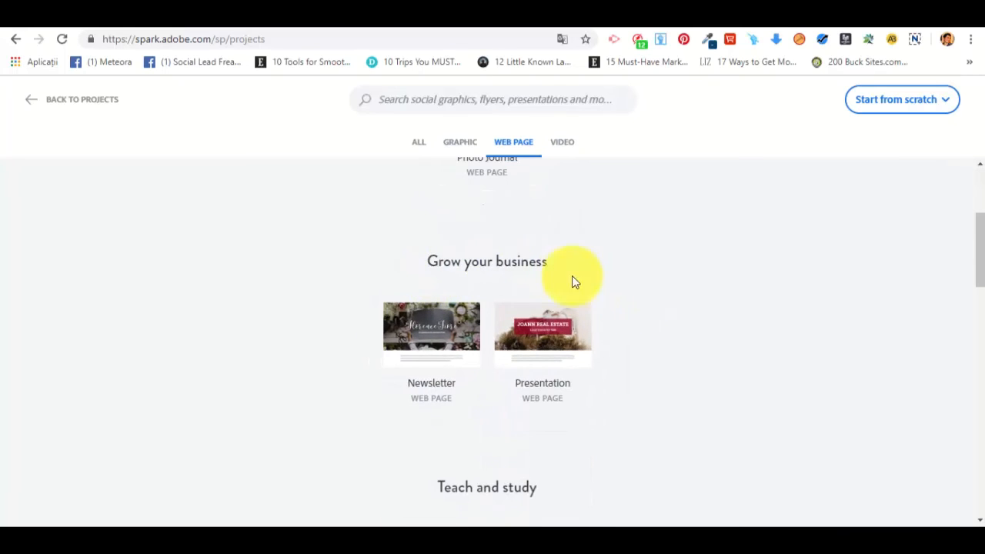
{"action": "scroll", "coordinate": [543, 277], "scroll_direction": "down", "scroll_amount": 3}
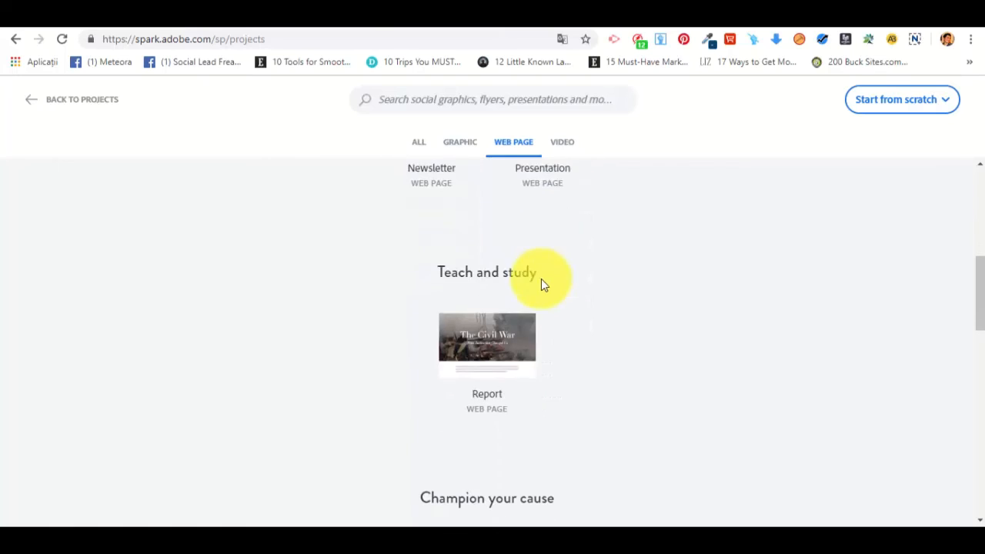
{"action": "scroll", "coordinate": [540, 285], "scroll_direction": "down", "scroll_amount": 3}
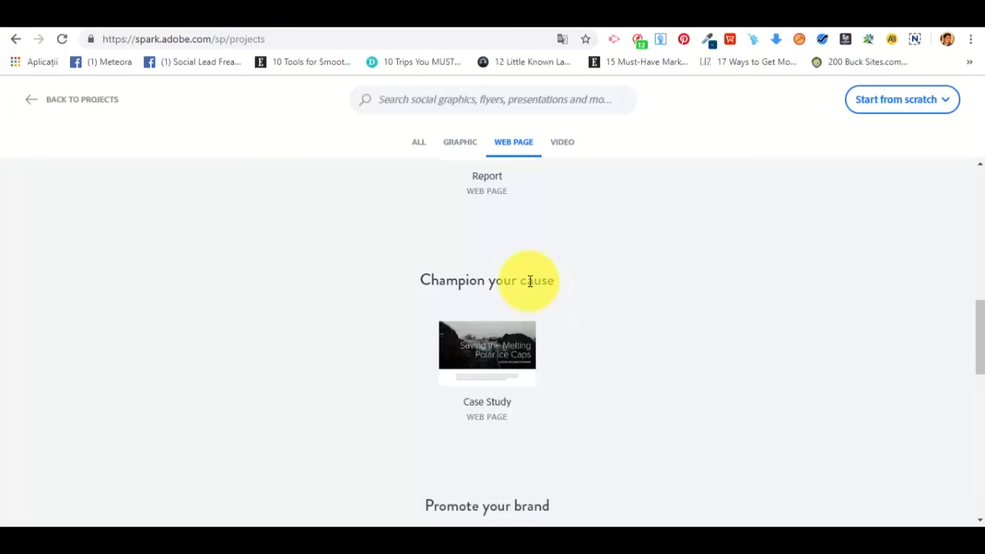
{"action": "scroll", "coordinate": [488, 319], "scroll_direction": "down", "scroll_amount": 3}
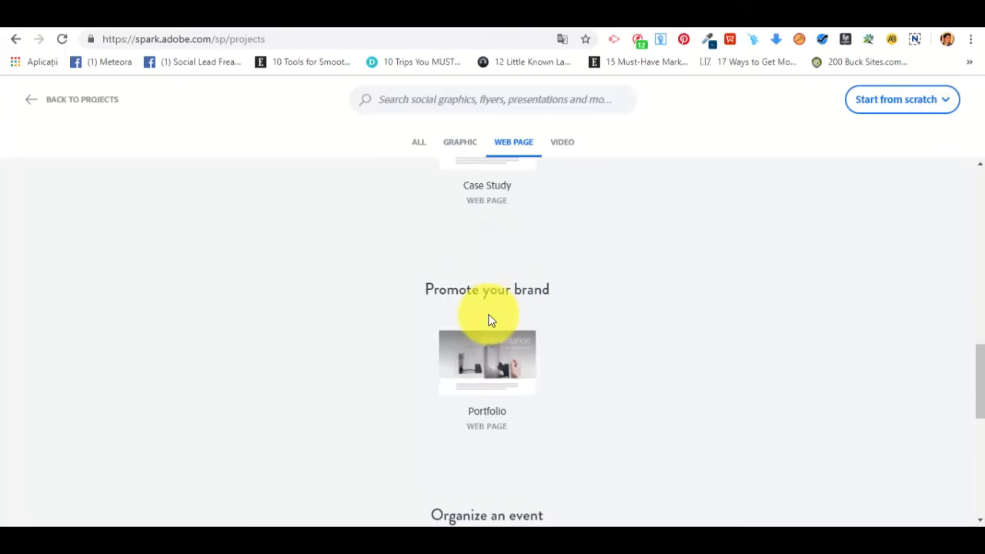
{"action": "scroll", "coordinate": [542, 285], "scroll_direction": "down", "scroll_amount": 3}
{"action": "scroll", "coordinate": [522, 297], "scroll_direction": "down", "scroll_amount": 3}
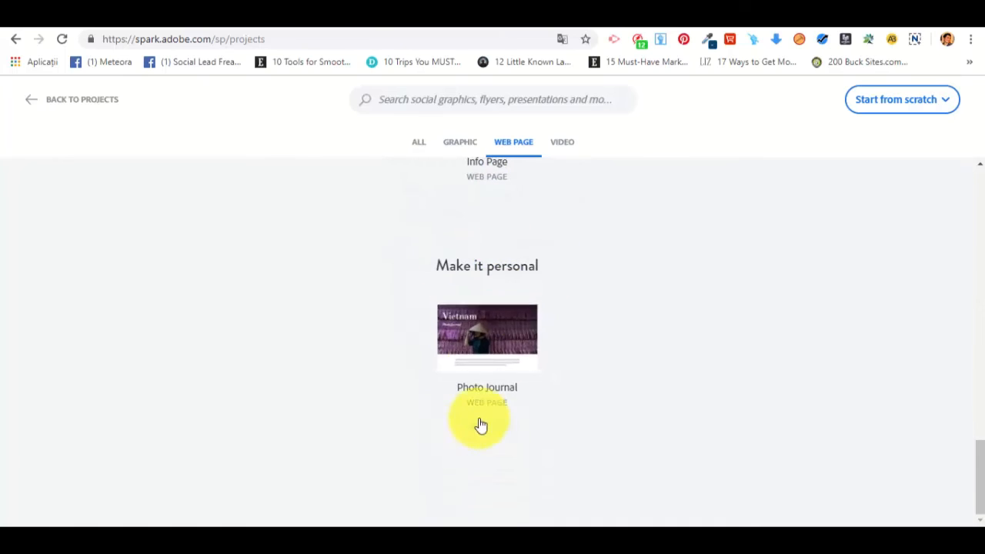
{"action": "scroll", "coordinate": [495, 392], "scroll_direction": "up", "scroll_amount": 9}
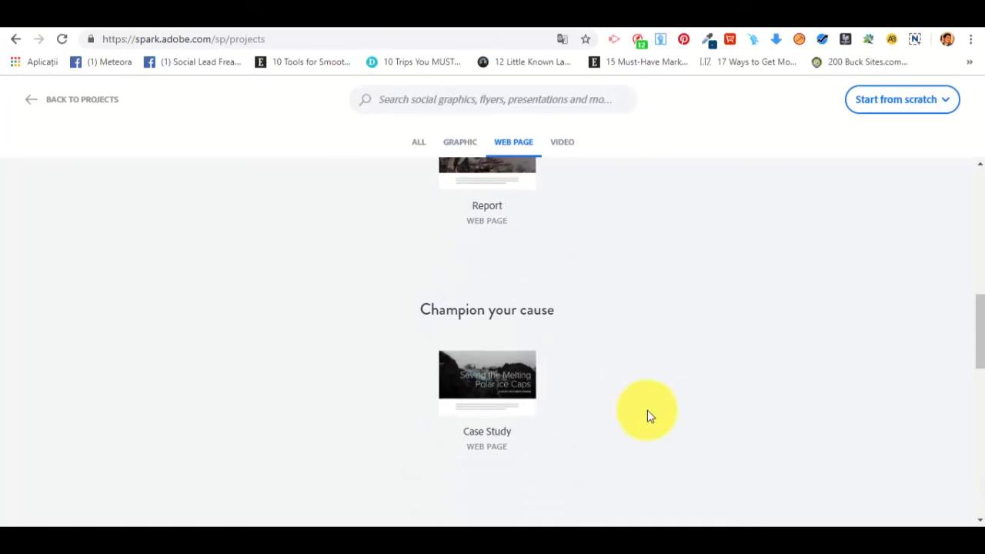
{"action": "scroll", "coordinate": [648, 410], "scroll_direction": "up", "scroll_amount": 5}
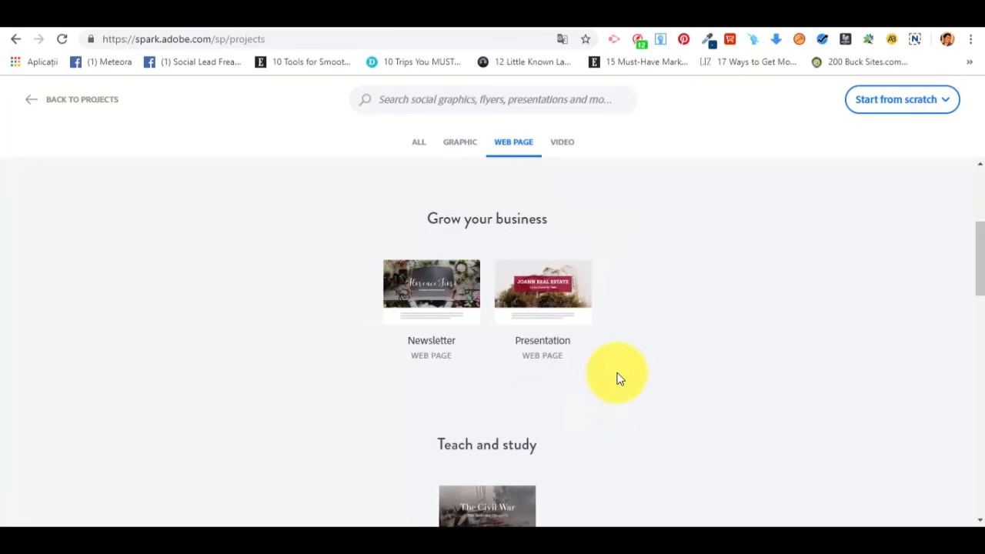
Start a new page from the Presentation template under Grow your business and apply the Vintage theme.
{"action": "mouse_move", "coordinate": [568, 296]}
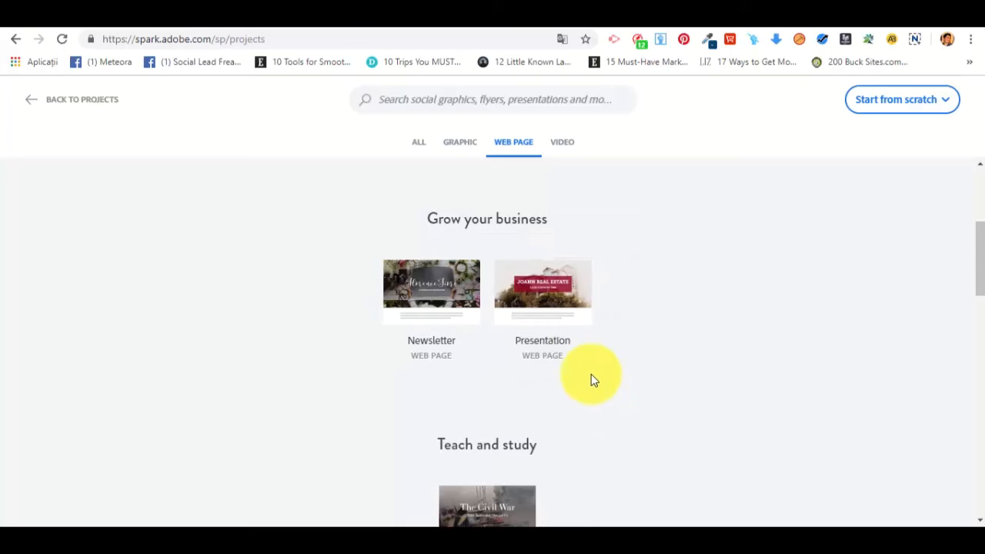
{"action": "left_click", "coordinate": [539, 297]}
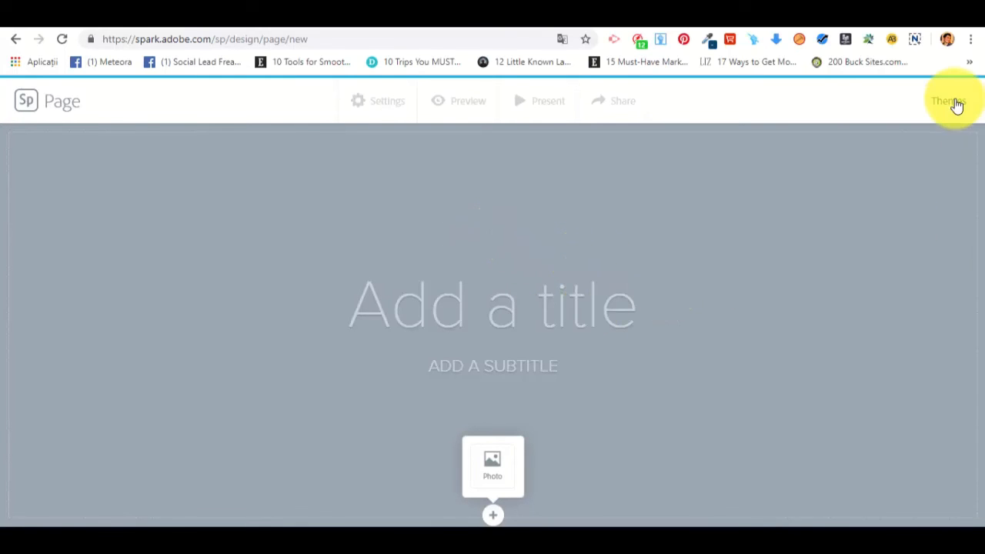
{"action": "left_click", "coordinate": [953, 103]}
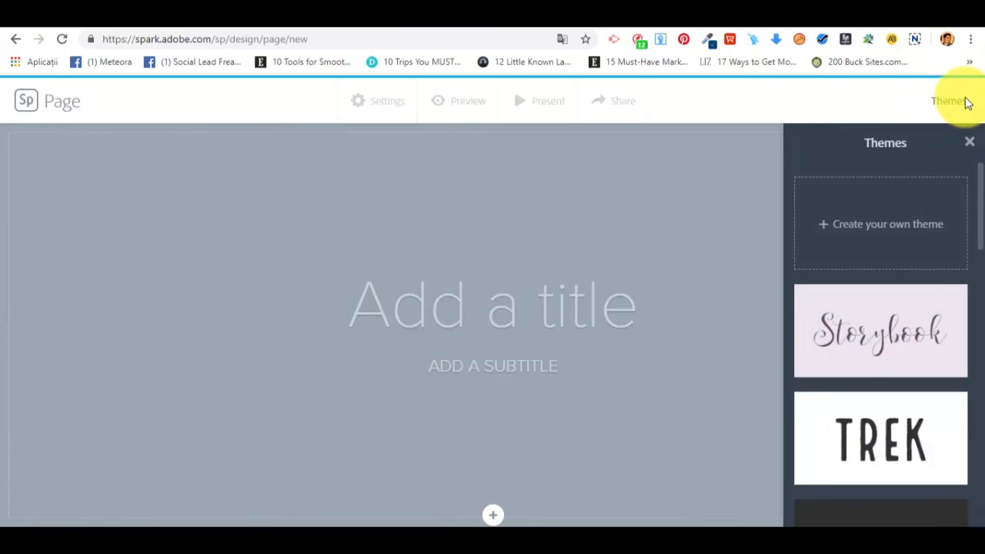
{"action": "scroll", "coordinate": [904, 205], "scroll_direction": "down", "scroll_amount": 2}
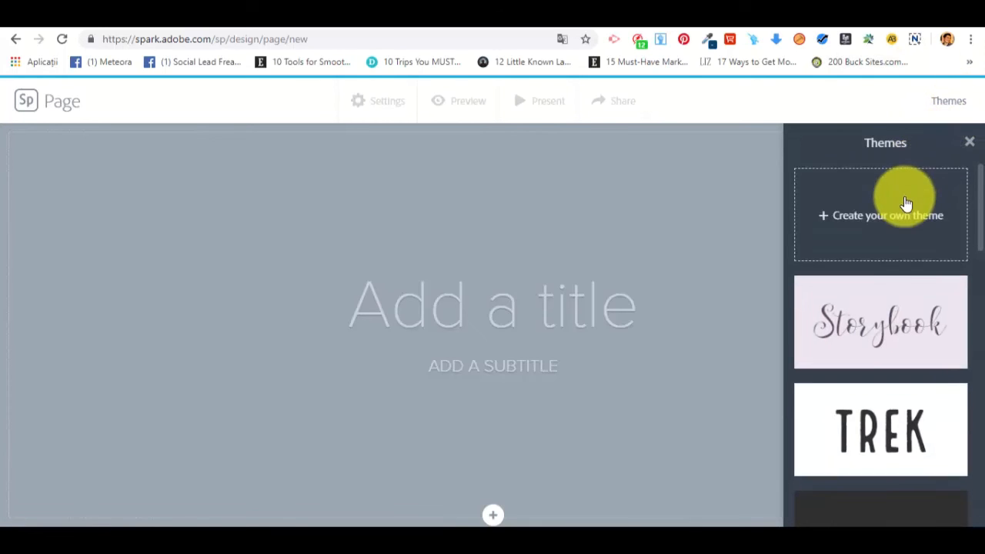
{"action": "scroll", "coordinate": [907, 211], "scroll_direction": "up", "scroll_amount": 2}
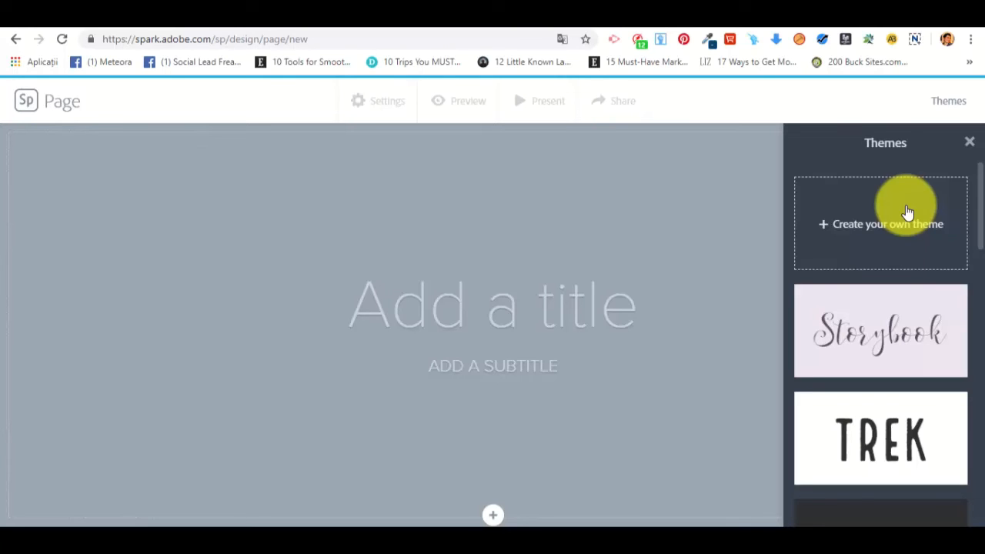
{"action": "scroll", "coordinate": [931, 285], "scroll_direction": "down", "scroll_amount": 6}
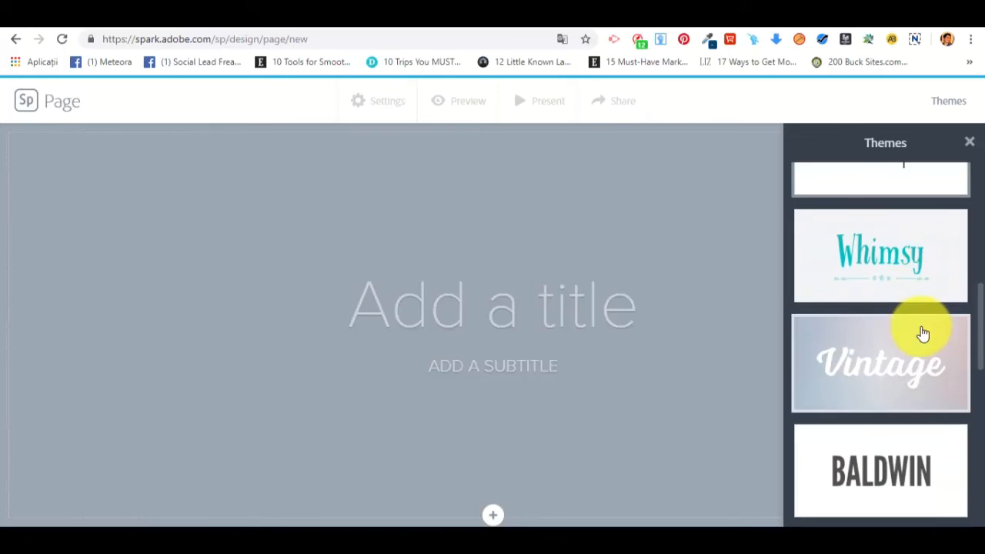
{"action": "left_click", "coordinate": [924, 333]}
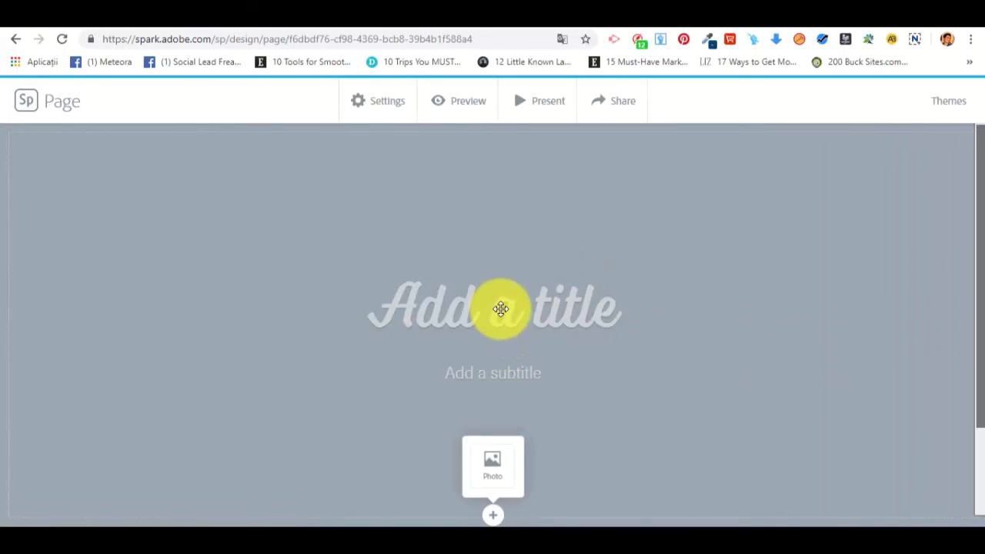
Set the page title to Example and the subtitle to Subexample.
{"action": "left_click", "coordinate": [501, 309]}
{"action": "type", "text": "Exampl"}
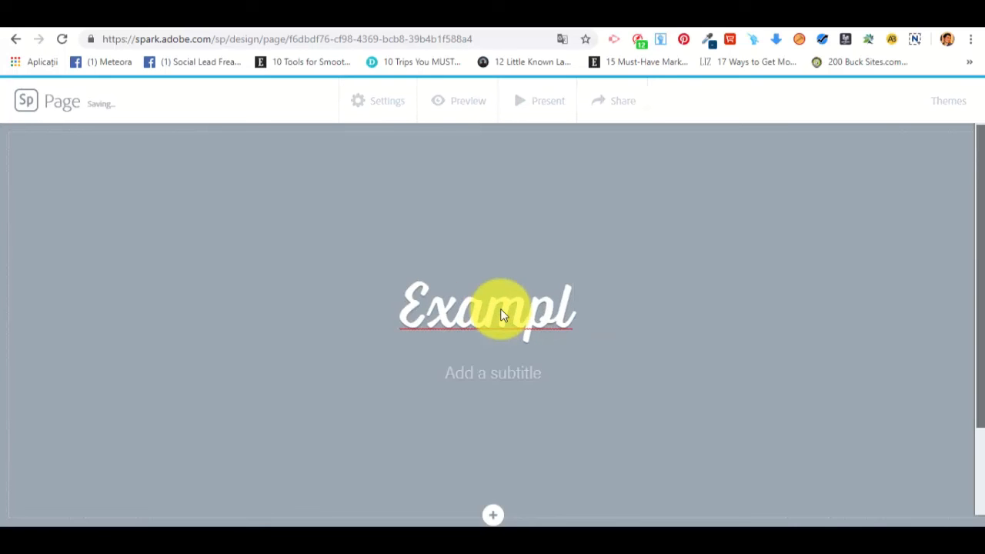
{"action": "type", "text": "e"}
{"action": "key", "text": "alt+f"}
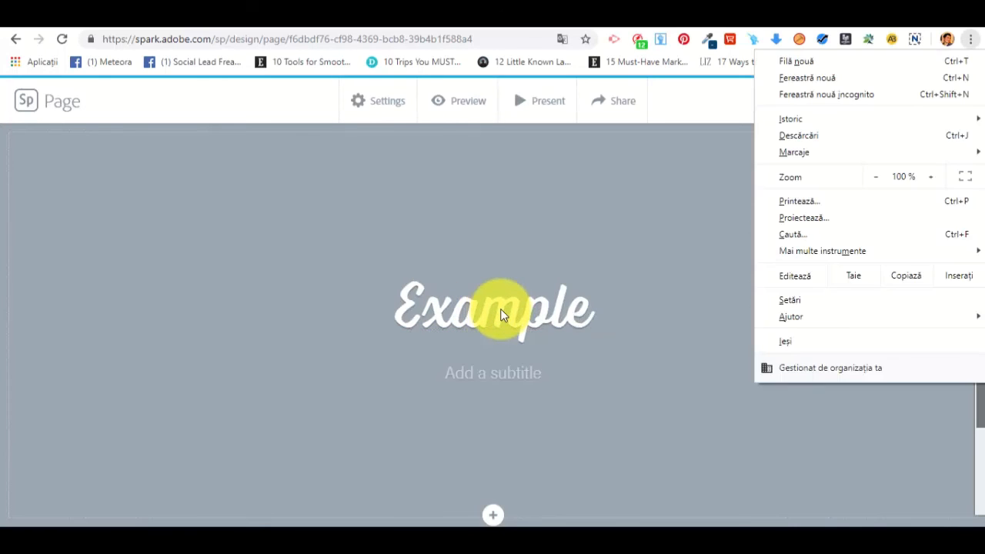
{"action": "left_click", "coordinate": [594, 321]}
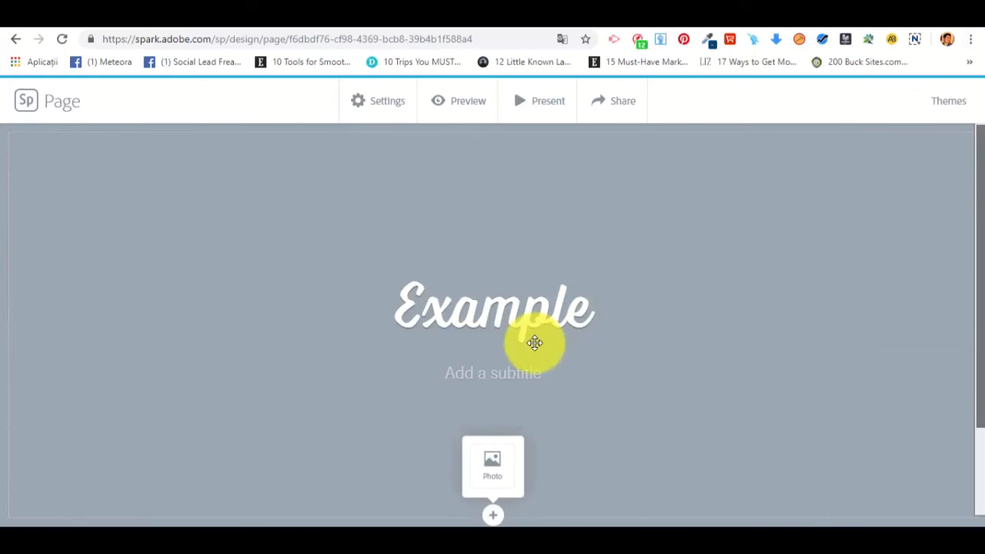
{"action": "left_click", "coordinate": [519, 372]}
{"action": "type", "text": "S"}
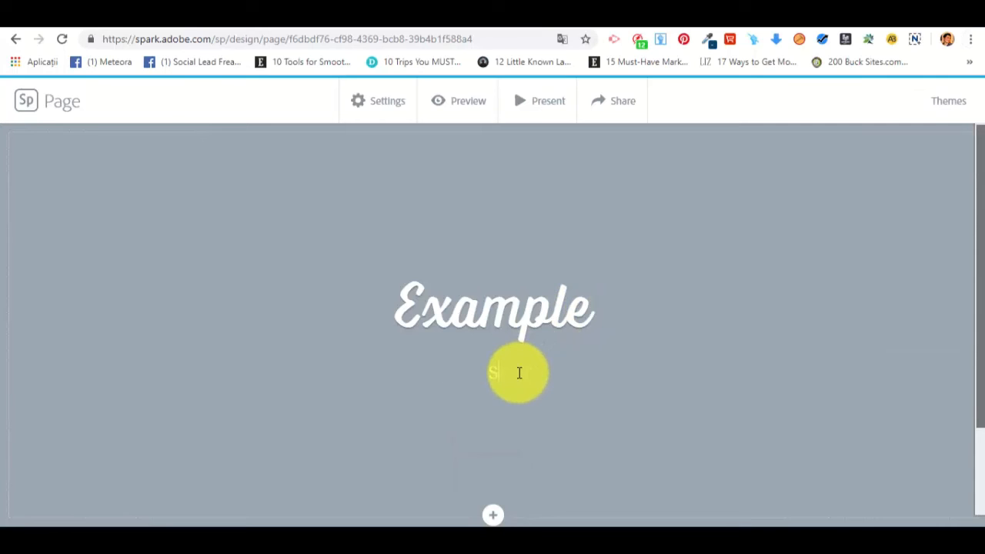
{"action": "type", "text": "ubexampl"}
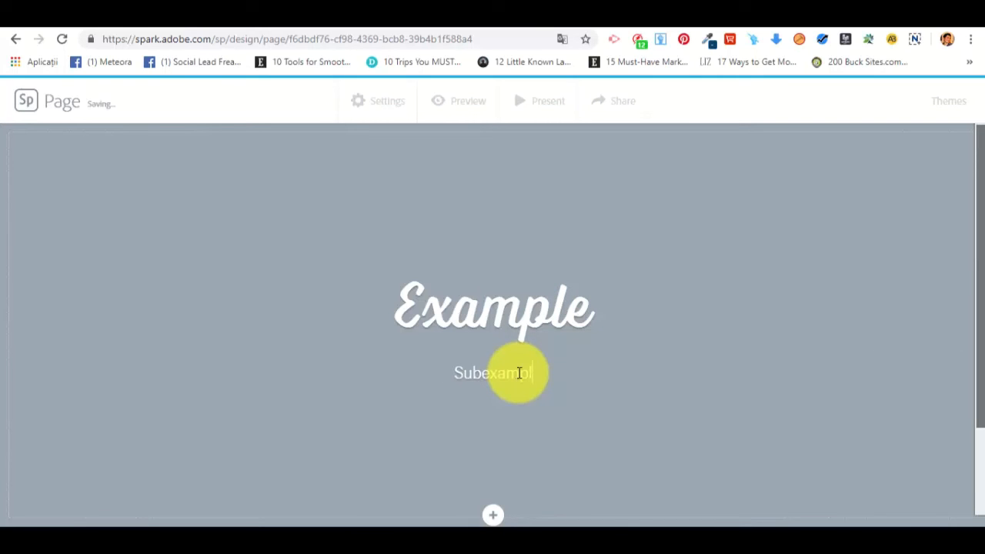
{"action": "type", "text": "e"}
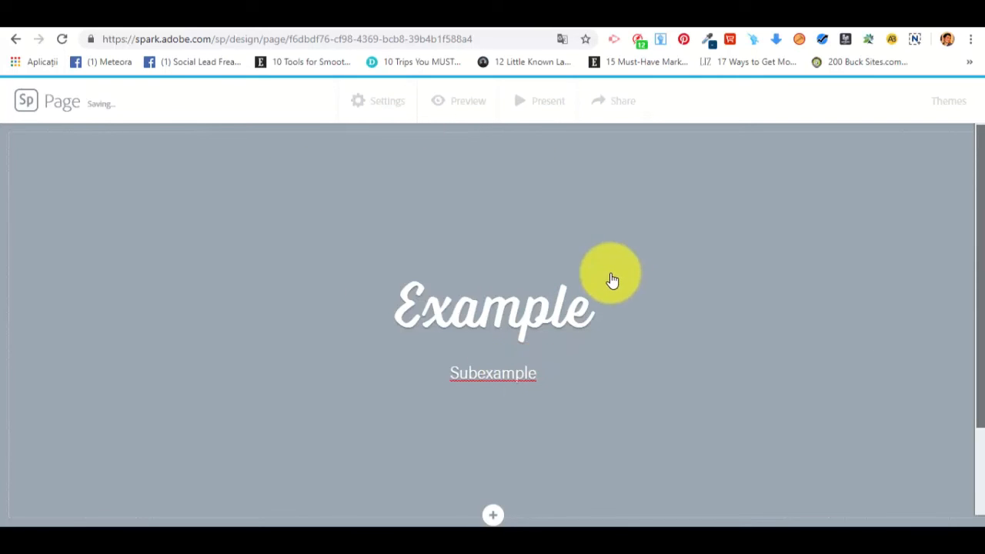
Insert a photo grid below the title section and search the free photos for office.
{"action": "scroll", "coordinate": [616, 277], "scroll_direction": "down", "scroll_amount": 1}
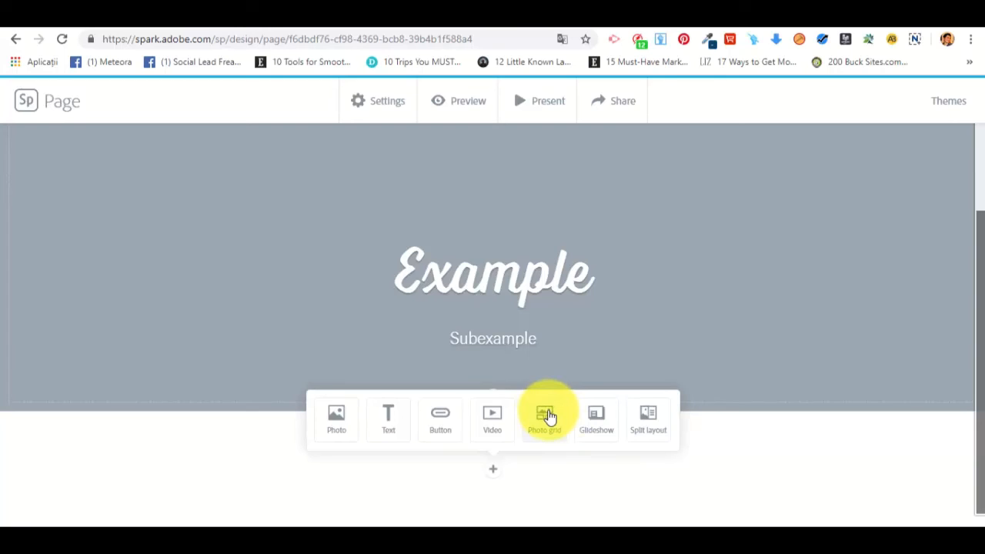
{"action": "left_click", "coordinate": [550, 416]}
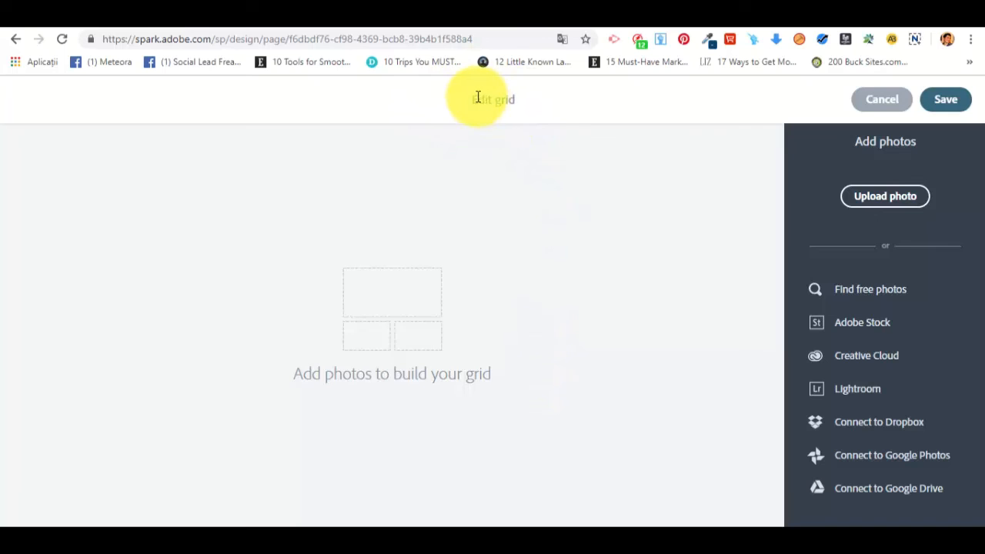
{"action": "left_click", "coordinate": [888, 295]}
{"action": "type", "text": "office"}
{"action": "key", "text": "Return"}
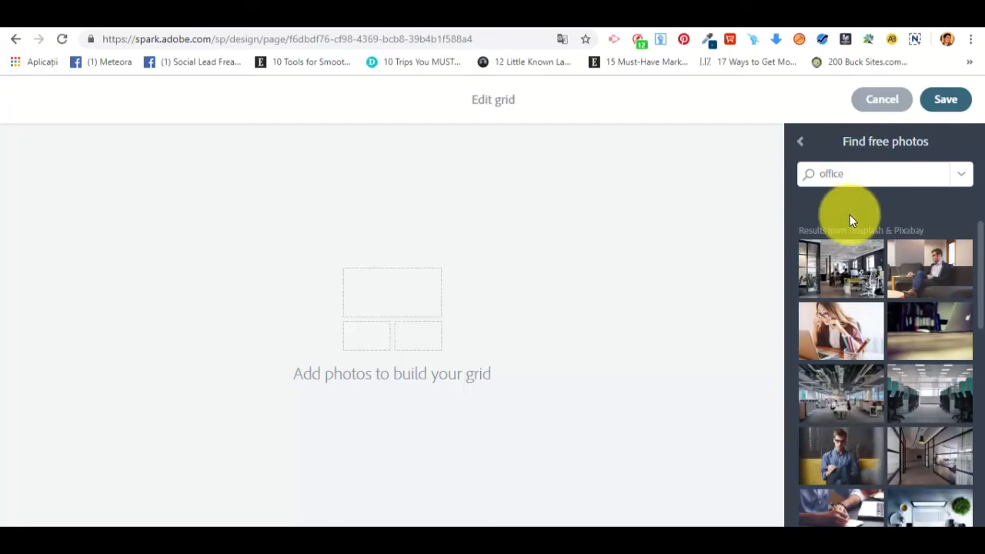
Add the first four office photos from the search results to the grid.
{"action": "left_click", "coordinate": [853, 268]}
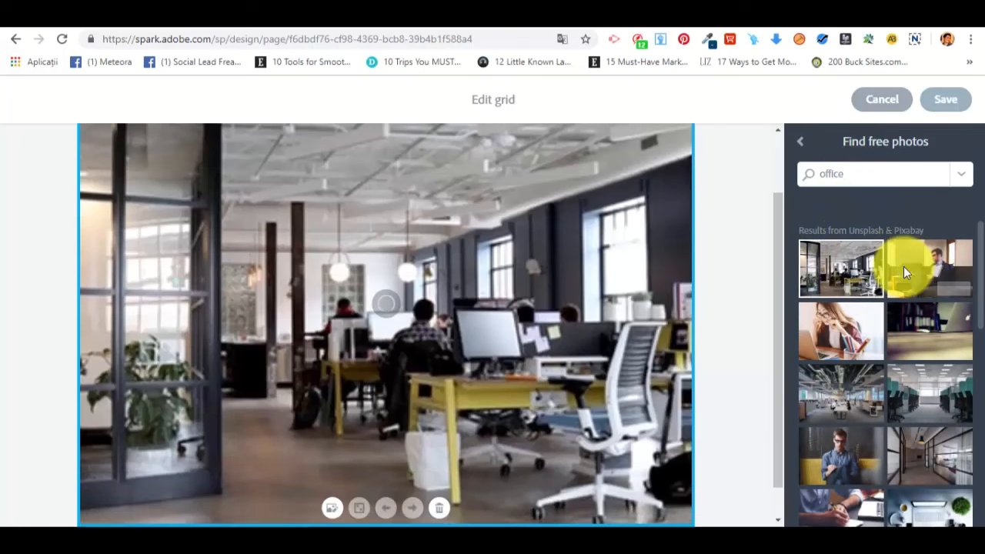
{"action": "left_click", "coordinate": [948, 274]}
{"action": "left_click", "coordinate": [833, 336]}
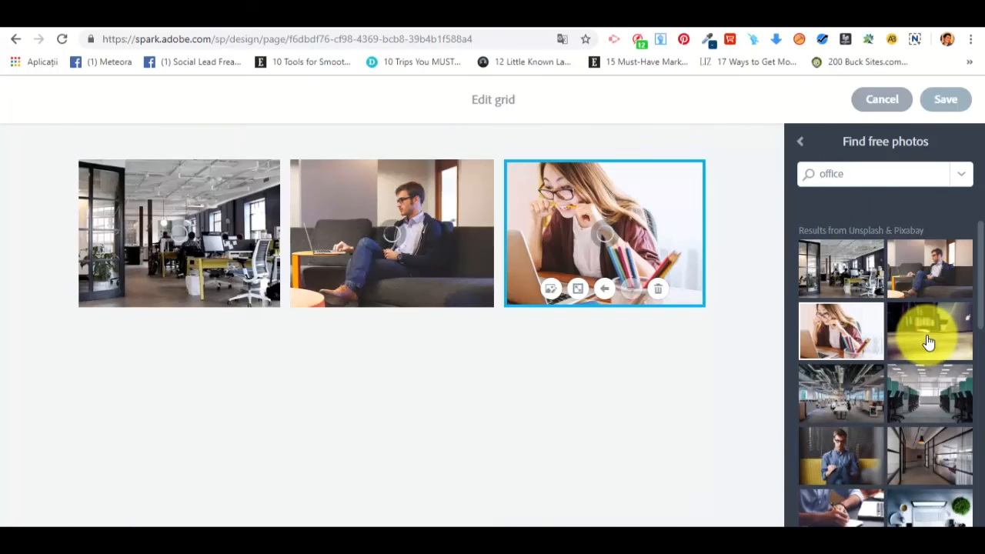
{"action": "left_click", "coordinate": [927, 338]}
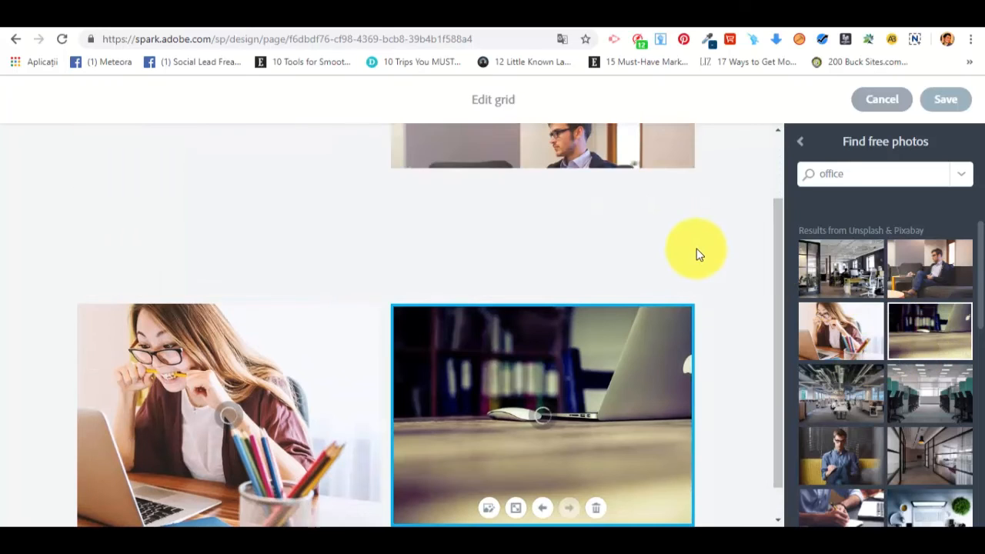
Set the grid photo of the man with a laptop on the sofa to large.
{"action": "scroll", "coordinate": [697, 249], "scroll_direction": "up", "scroll_amount": 2}
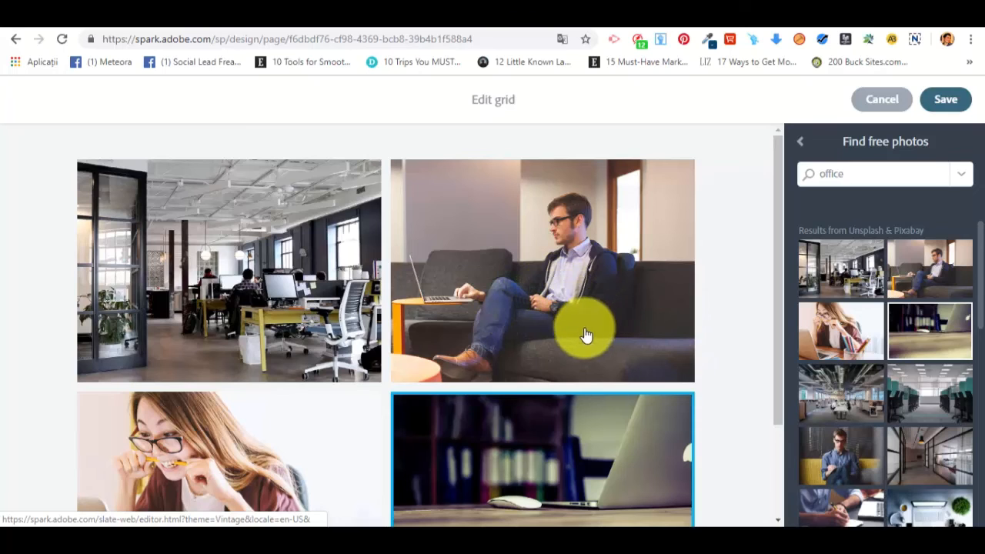
{"action": "left_click", "coordinate": [455, 281]}
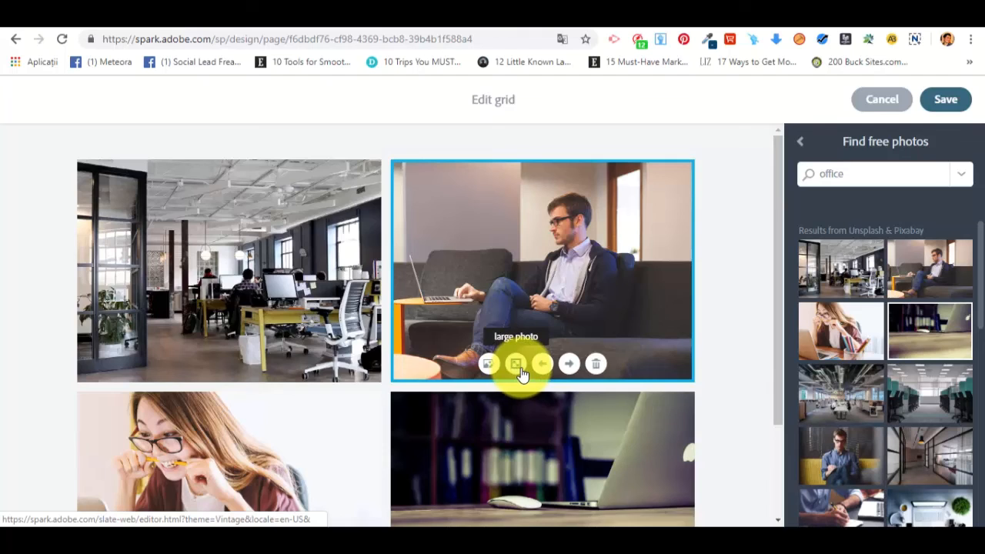
{"action": "left_click", "coordinate": [516, 364]}
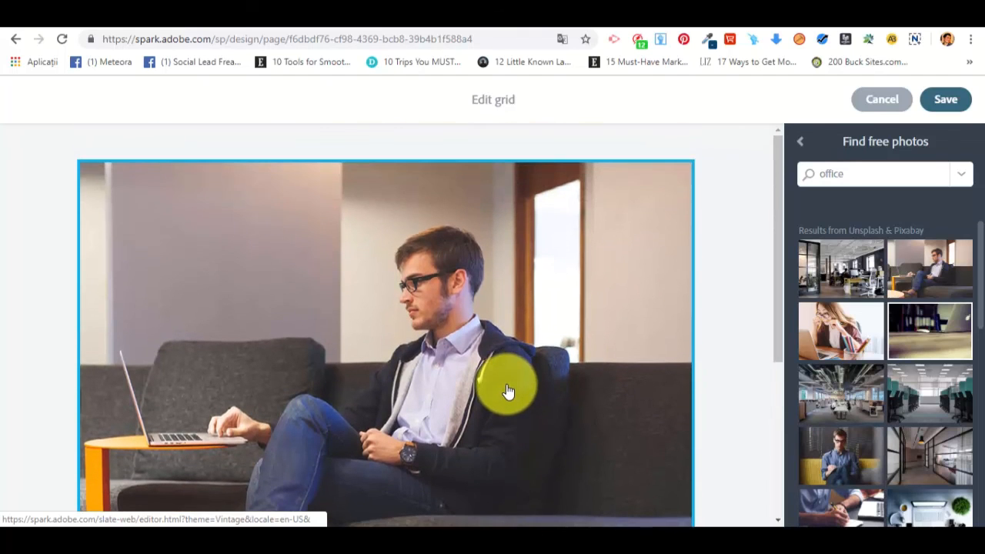
{"action": "scroll", "coordinate": [508, 391], "scroll_direction": "down", "scroll_amount": 4}
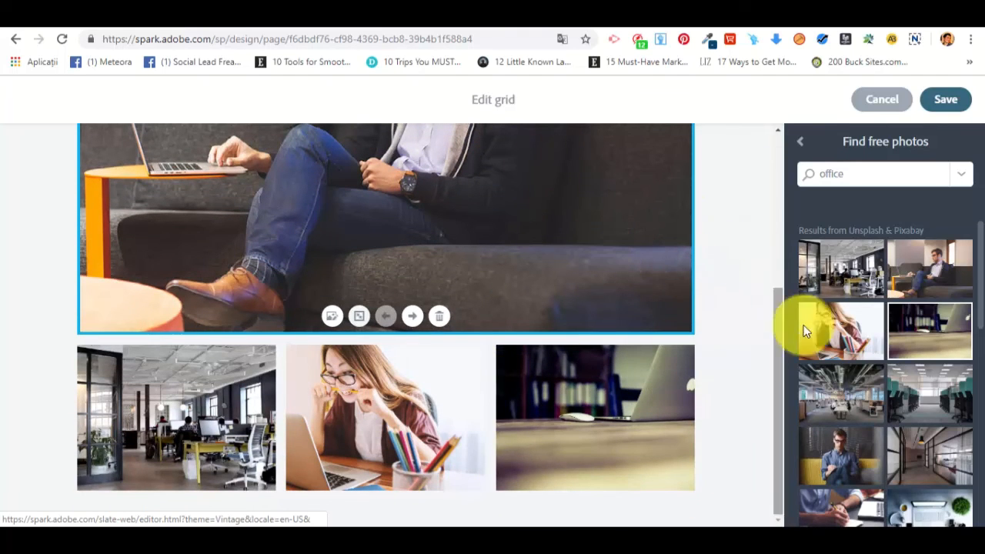
Add the office photo of the man in the blue shirt on a yellow seat to the grid and check the arrangement.
{"action": "left_click", "coordinate": [865, 455]}
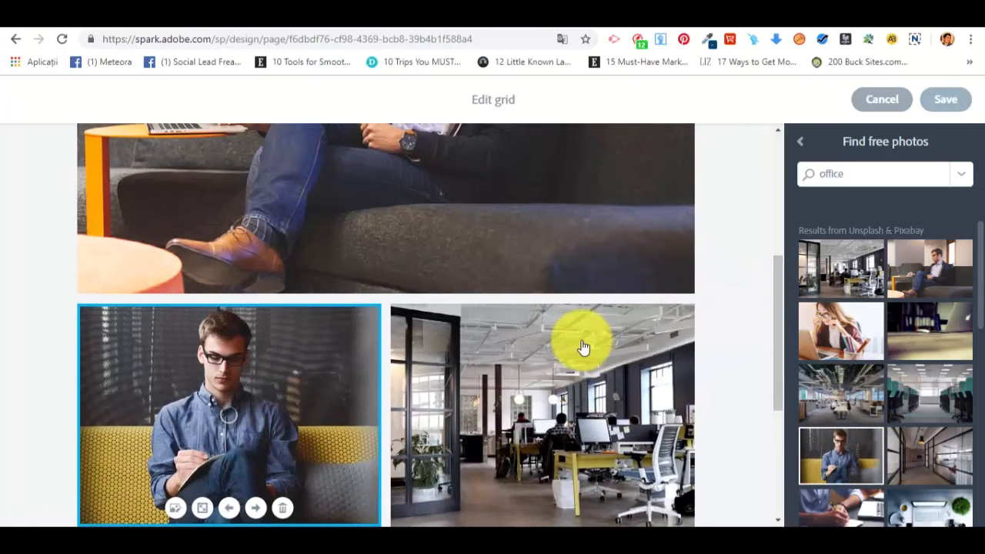
{"action": "scroll", "coordinate": [579, 348], "scroll_direction": "up", "scroll_amount": 4}
{"action": "scroll", "coordinate": [579, 351], "scroll_direction": "down", "scroll_amount": 8}
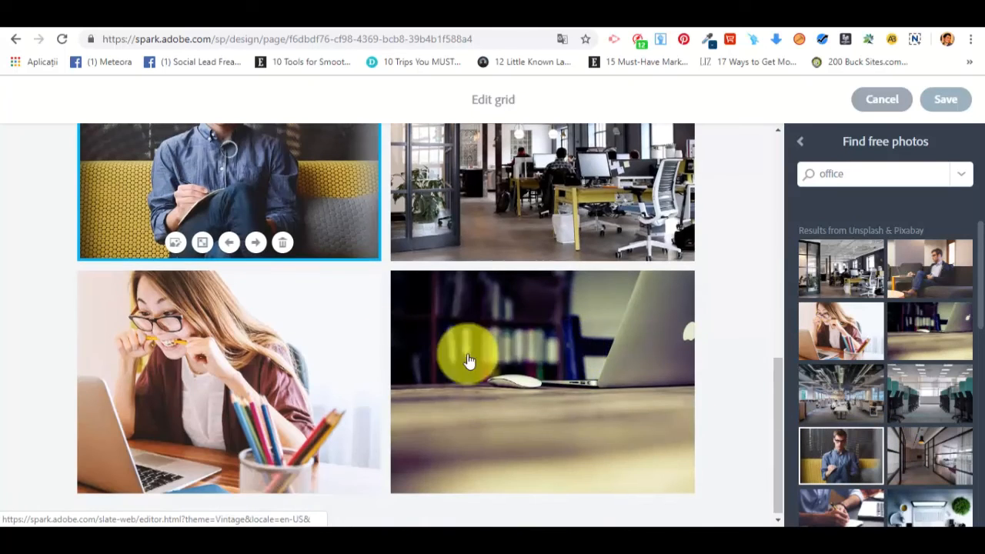
{"action": "scroll", "coordinate": [344, 339], "scroll_direction": "up", "scroll_amount": 5}
{"action": "scroll", "coordinate": [436, 348], "scroll_direction": "down", "scroll_amount": 4}
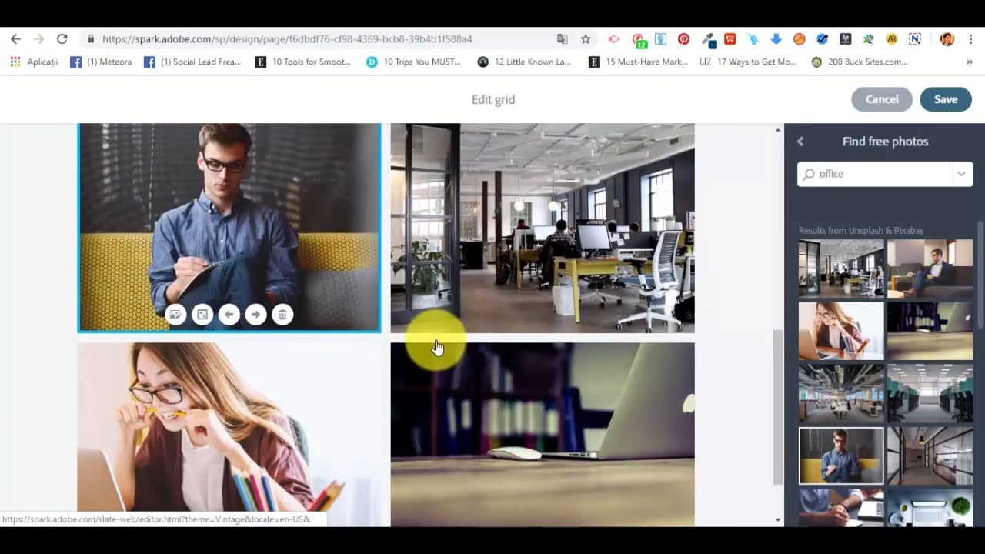
Set the grid photo of the office with yellow desks to large, check the arrangement and save the photo grid.
{"action": "left_click", "coordinate": [517, 269]}
{"action": "scroll", "coordinate": [508, 331], "scroll_direction": "down", "scroll_amount": 3}
{"action": "left_click", "coordinate": [488, 292]}
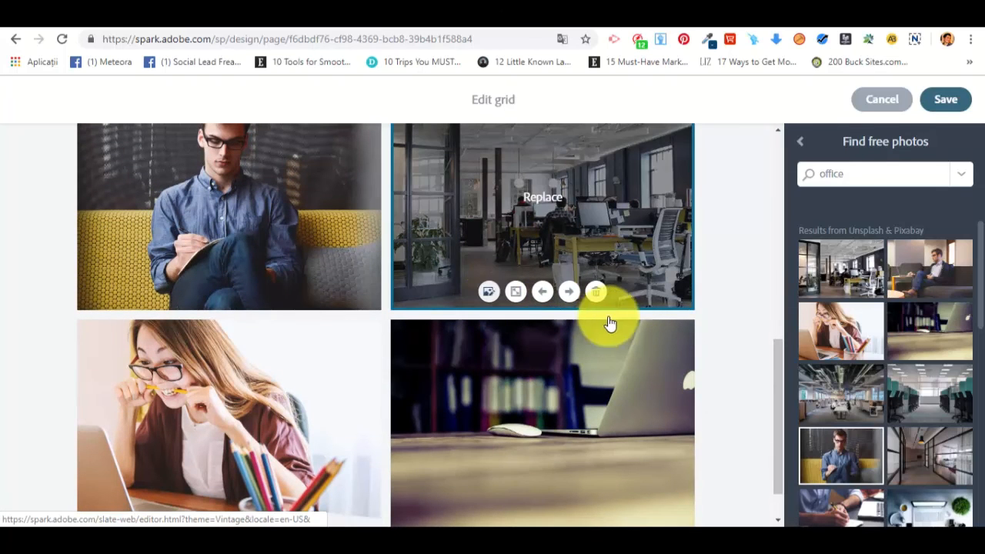
{"action": "left_click", "coordinate": [516, 292]}
{"action": "scroll", "coordinate": [593, 397], "scroll_direction": "up", "scroll_amount": 6}
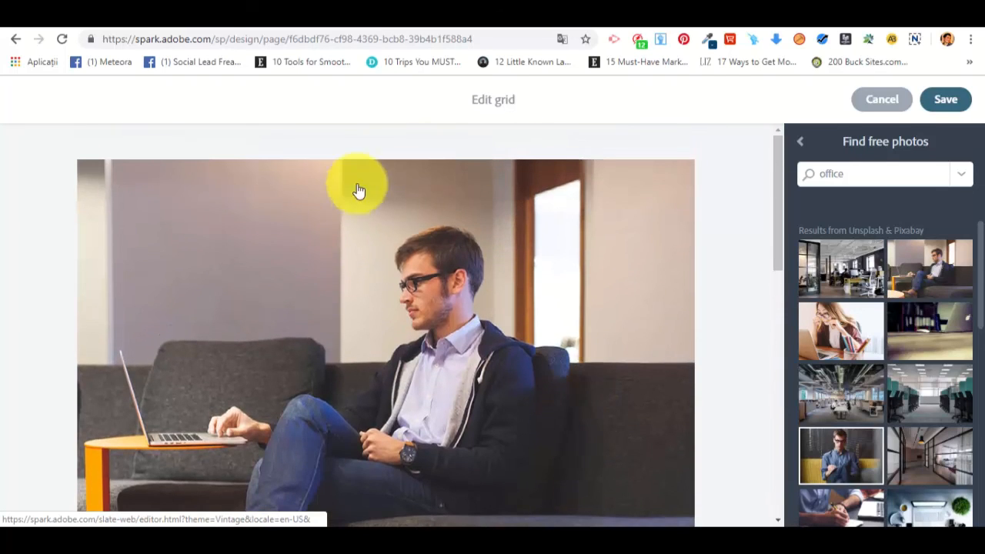
{"action": "scroll", "coordinate": [436, 298], "scroll_direction": "down", "scroll_amount": 4}
{"action": "scroll", "coordinate": [441, 304], "scroll_direction": "down", "scroll_amount": 5}
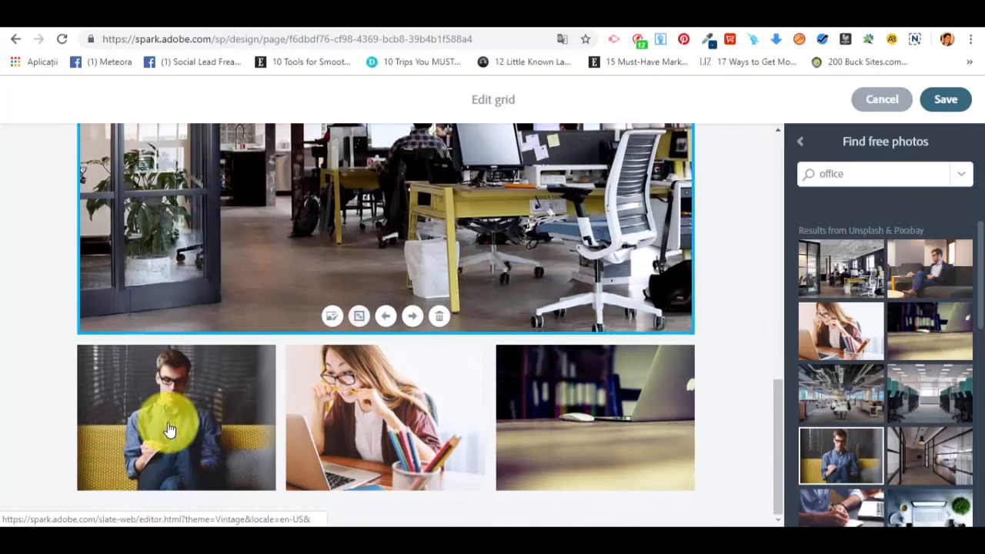
{"action": "scroll", "coordinate": [631, 419], "scroll_direction": "up", "scroll_amount": 5}
{"action": "scroll", "coordinate": [608, 418], "scroll_direction": "up", "scroll_amount": 4}
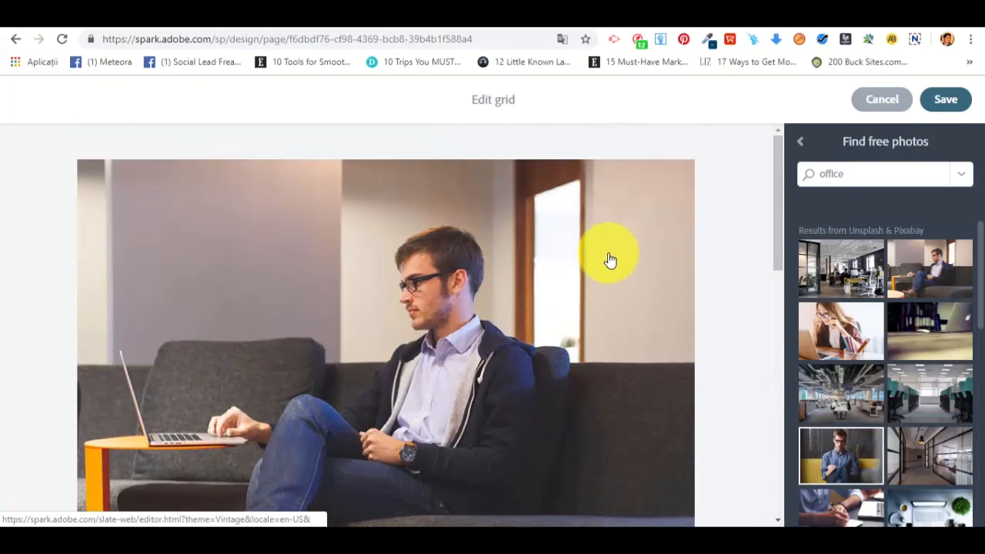
{"action": "left_click", "coordinate": [949, 100]}
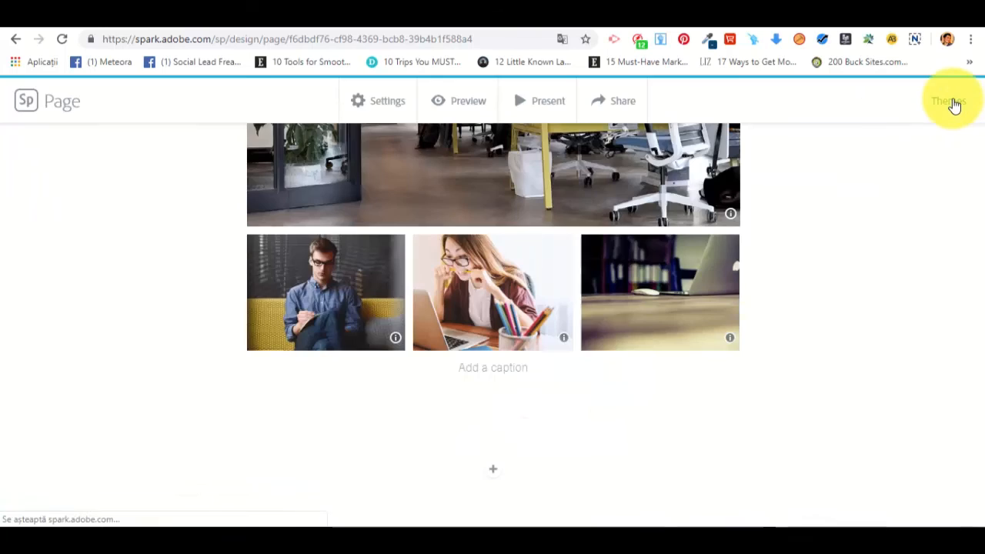
{"action": "scroll", "coordinate": [876, 208], "scroll_direction": "up", "scroll_amount": 5}
{"action": "scroll", "coordinate": [870, 223], "scroll_direction": "up", "scroll_amount": 7}
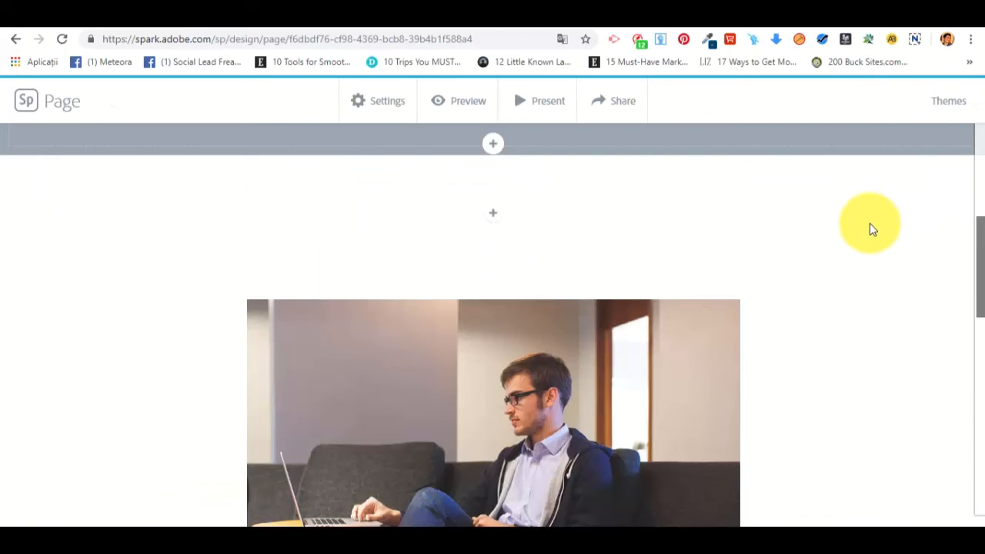
{"action": "scroll", "coordinate": [704, 248], "scroll_direction": "down", "scroll_amount": 5}
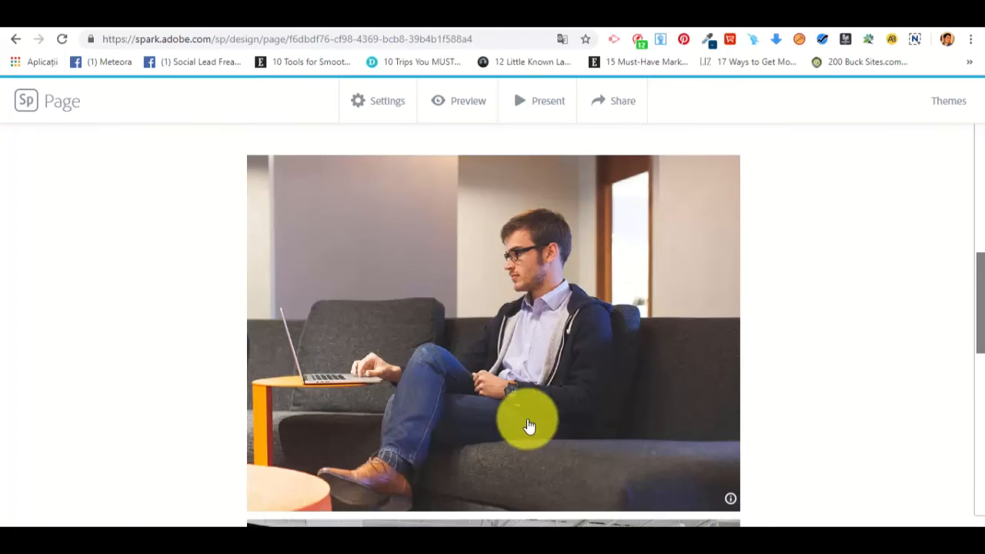
{"action": "scroll", "coordinate": [523, 401], "scroll_direction": "down", "scroll_amount": 8}
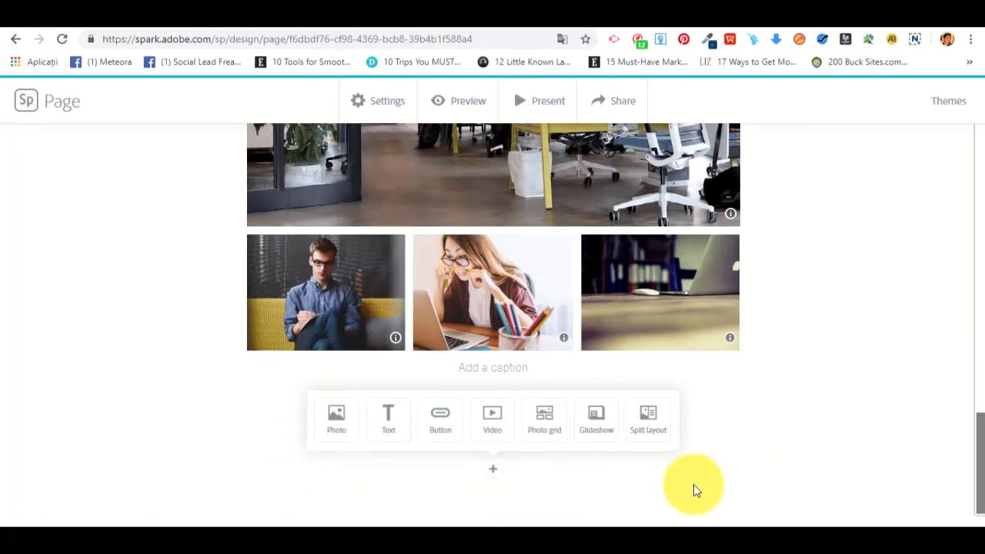
{"action": "left_click", "coordinate": [493, 416]}
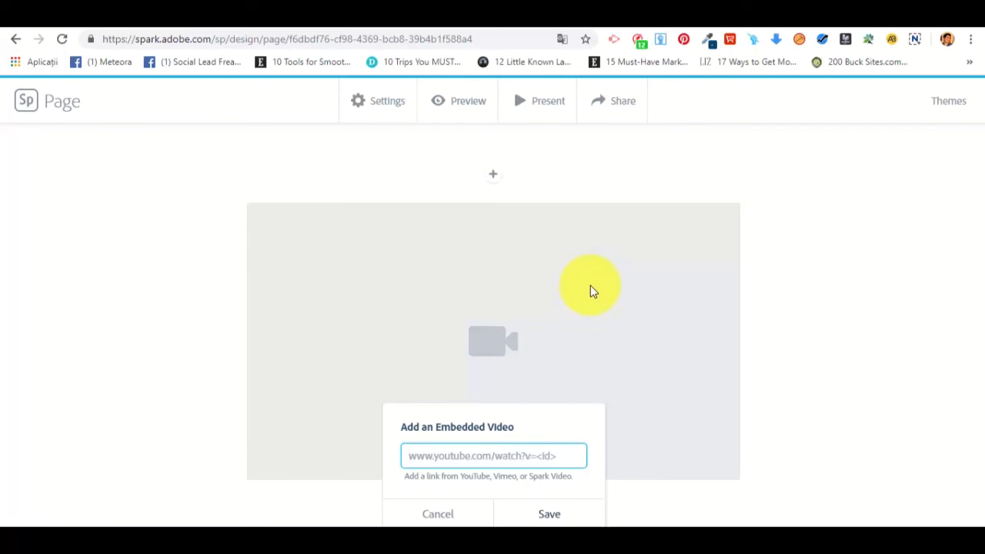
{"action": "left_click", "coordinate": [453, 519]}
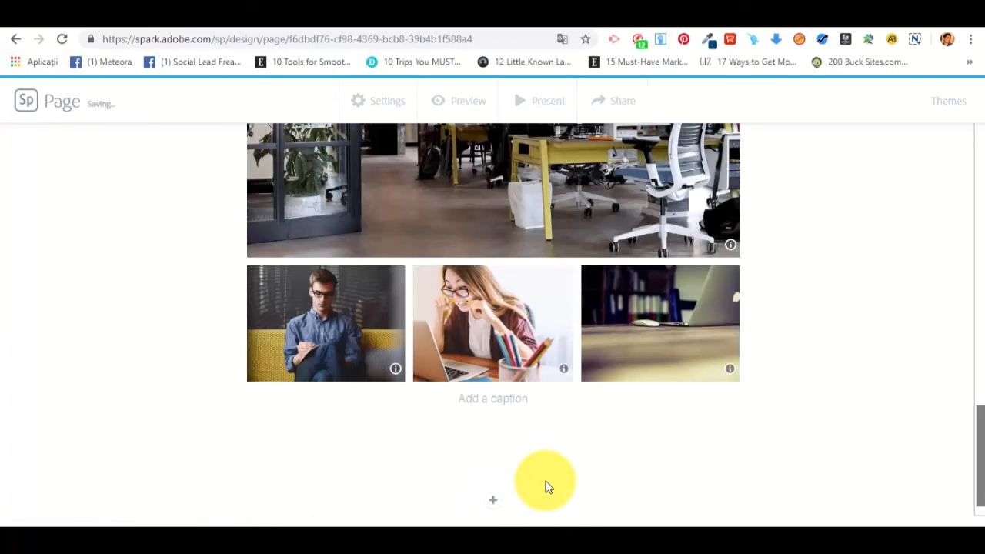
Insert a glideshow below the photo grid with the man on the sofa, the laptop and mouse, and the large open-plan office photos.
{"action": "scroll", "coordinate": [568, 455], "scroll_direction": "down", "scroll_amount": 1}
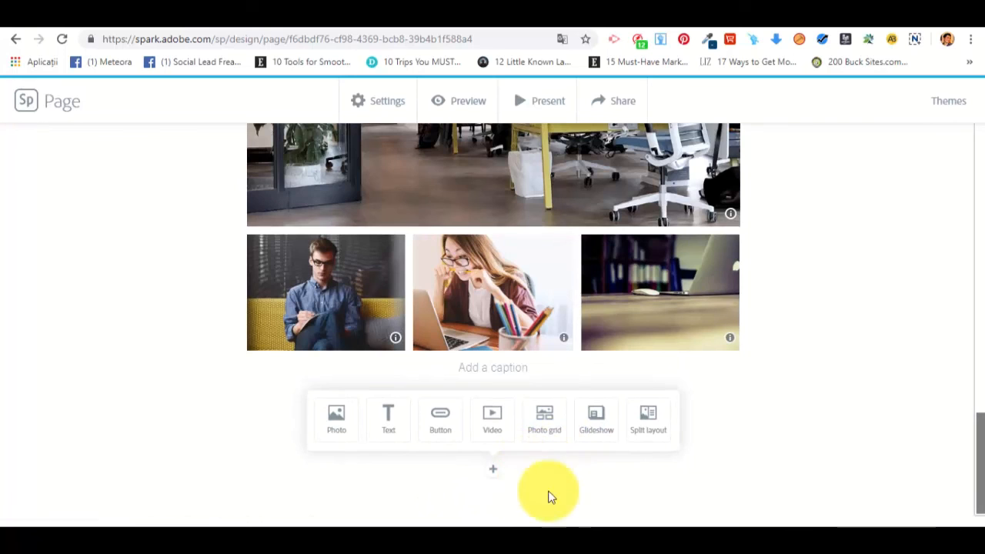
{"action": "left_click", "coordinate": [598, 419]}
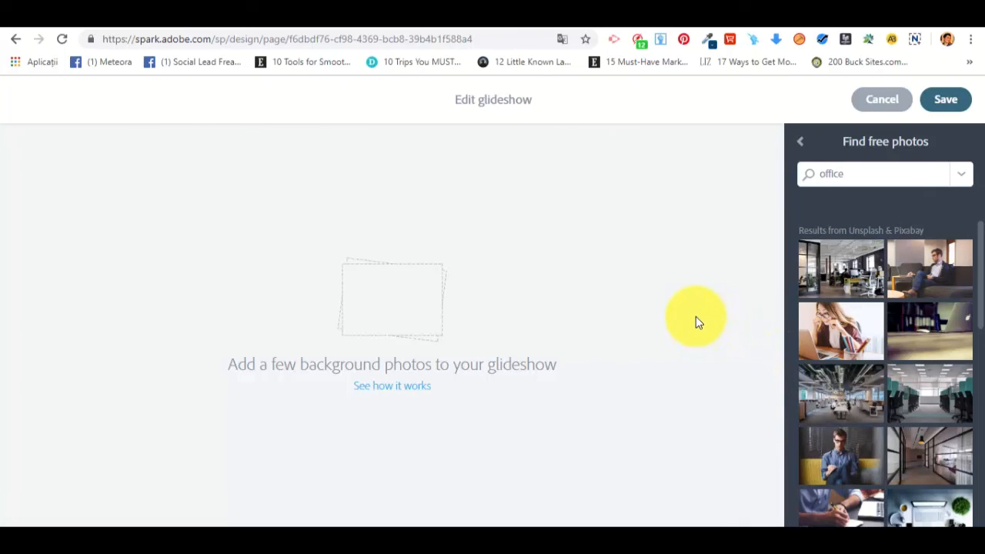
{"action": "left_click", "coordinate": [941, 283]}
{"action": "left_click", "coordinate": [935, 331]}
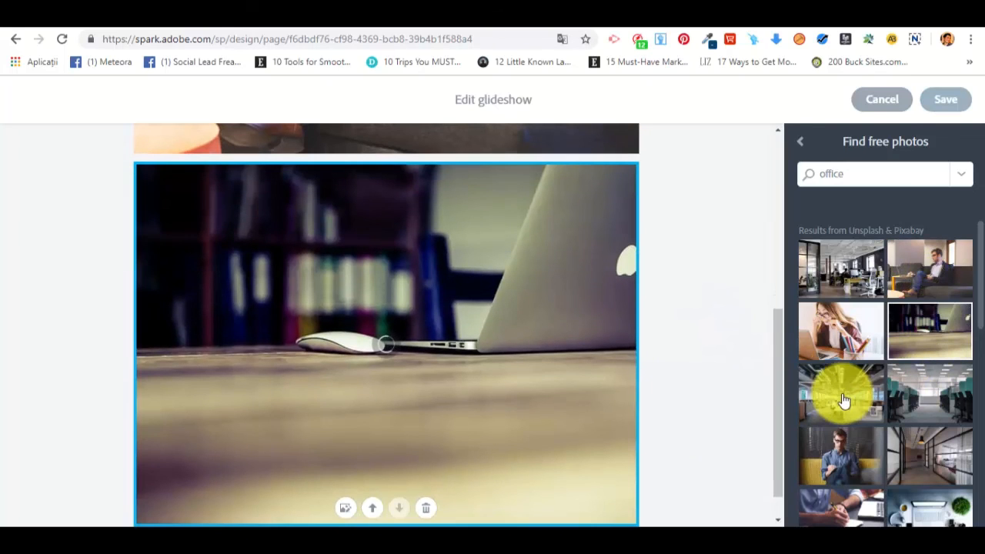
{"action": "left_click", "coordinate": [839, 396]}
{"action": "scroll", "coordinate": [444, 354], "scroll_direction": "up", "scroll_amount": 10}
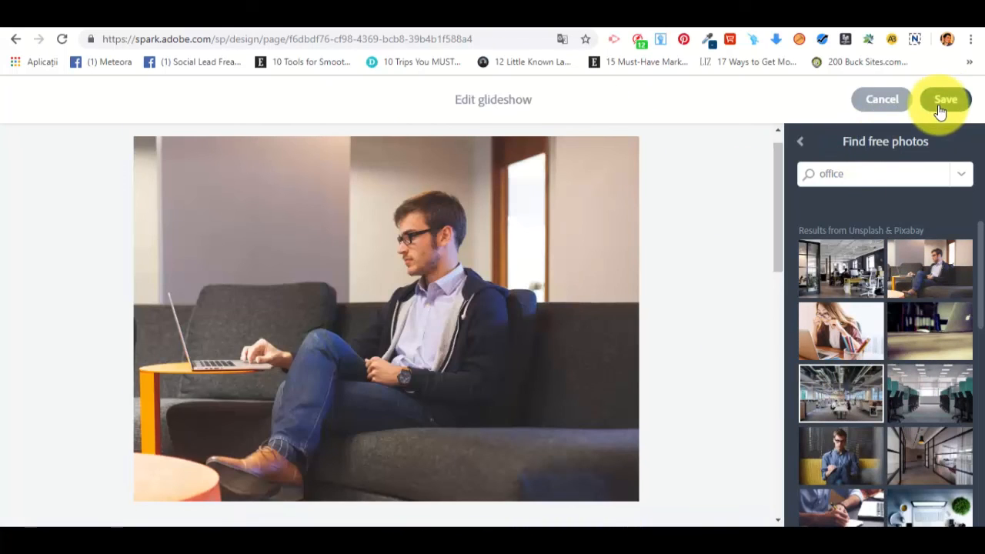
{"action": "left_click", "coordinate": [946, 99]}
Examine how the glideshow's background photos and content panels change along the page.
{"action": "scroll", "coordinate": [670, 286], "scroll_direction": "down", "scroll_amount": 5}
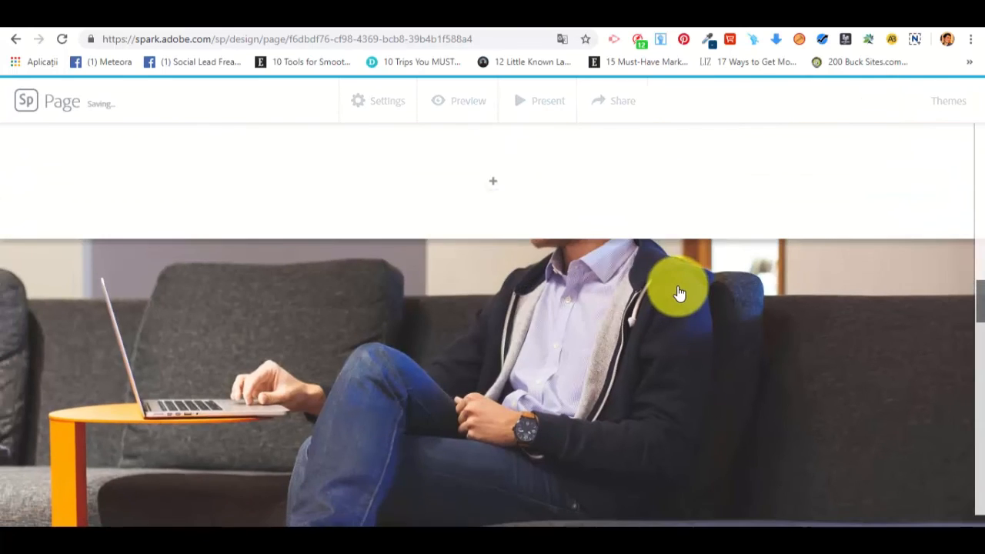
{"action": "scroll", "coordinate": [736, 352], "scroll_direction": "down", "scroll_amount": 6}
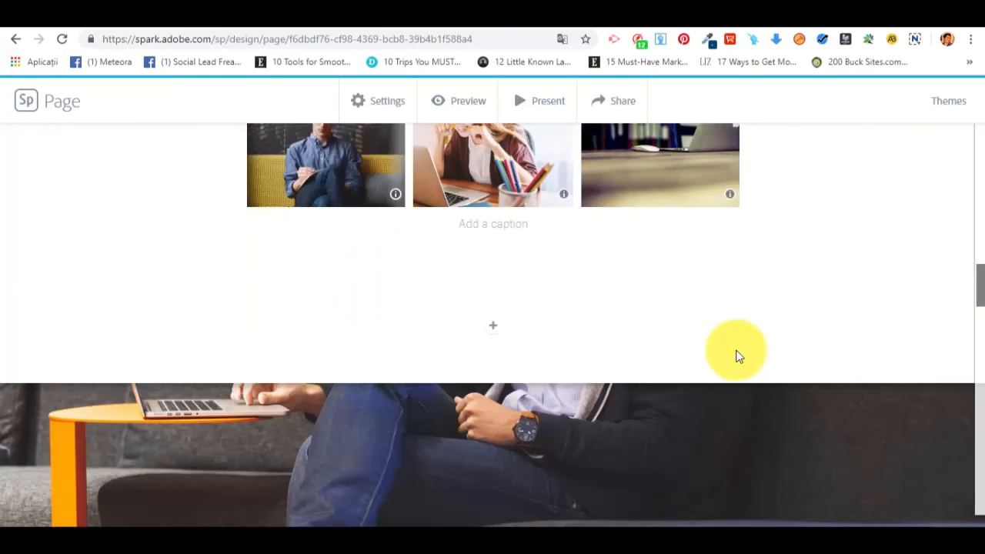
{"action": "scroll", "coordinate": [723, 346], "scroll_direction": "down", "scroll_amount": 5}
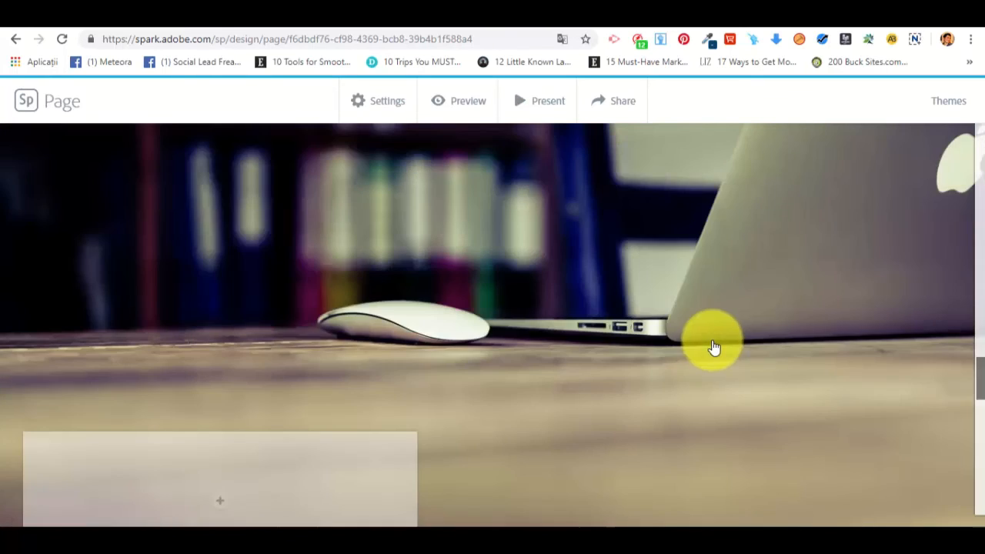
{"action": "scroll", "coordinate": [712, 350], "scroll_direction": "down", "scroll_amount": 6}
{"action": "scroll", "coordinate": [711, 353], "scroll_direction": "up", "scroll_amount": 8}
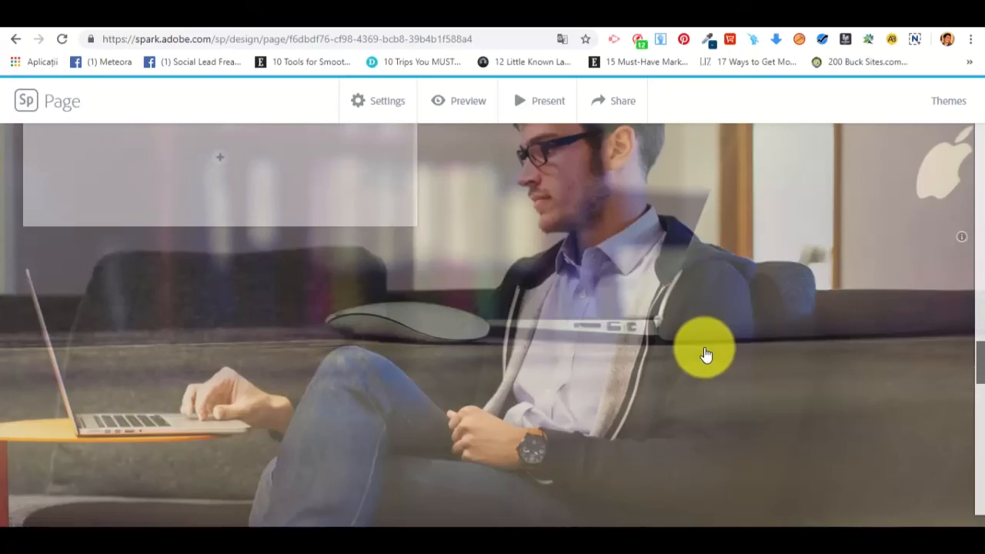
{"action": "scroll", "coordinate": [704, 353], "scroll_direction": "up", "scroll_amount": 3}
{"action": "scroll", "coordinate": [701, 358], "scroll_direction": "down", "scroll_amount": 3}
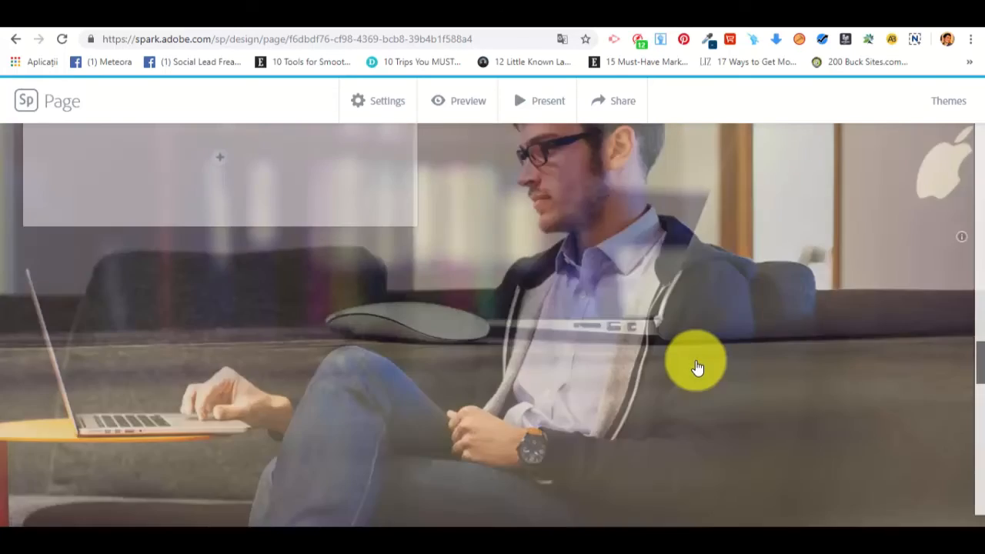
{"action": "scroll", "coordinate": [697, 368], "scroll_direction": "down", "scroll_amount": 4}
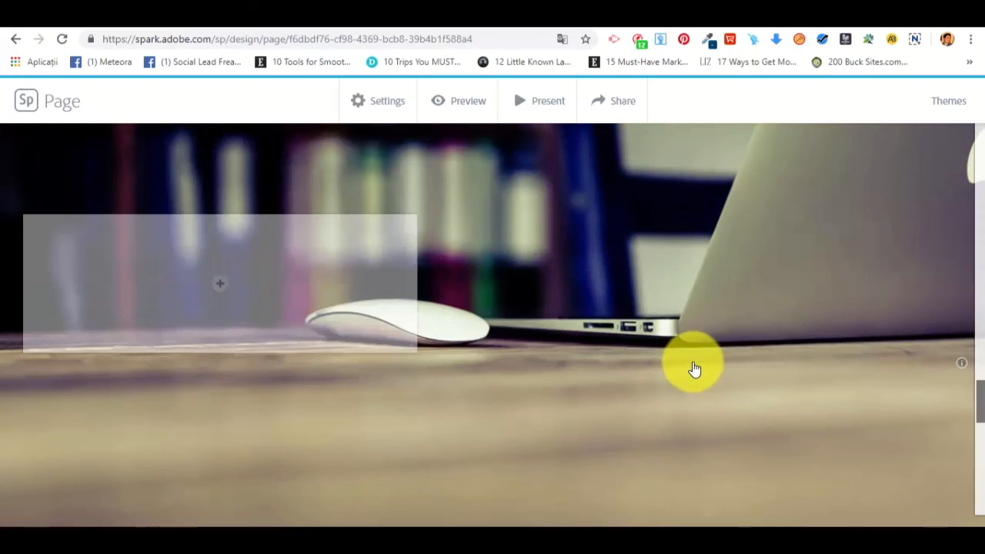
{"action": "scroll", "coordinate": [686, 362], "scroll_direction": "up", "scroll_amount": 4}
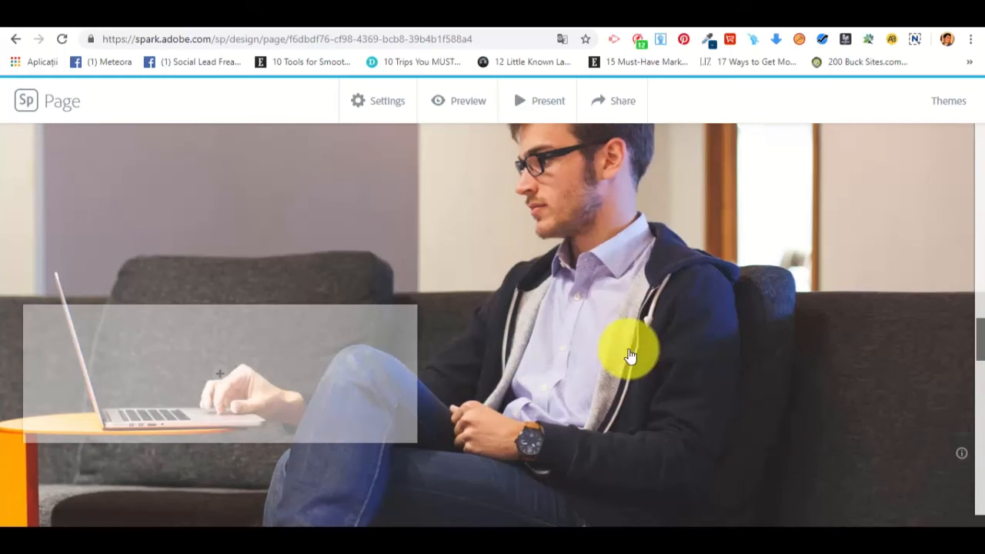
Add a centred Buy Now button linking to google.com in the glideshow panel over the man on the sofa.
{"action": "left_click", "coordinate": [220, 375]}
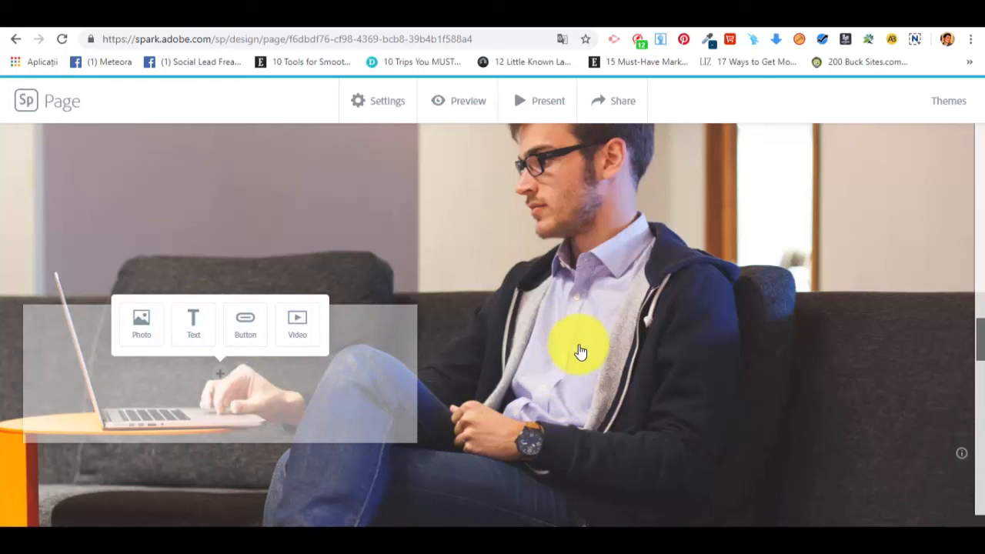
{"action": "left_click", "coordinate": [248, 322]}
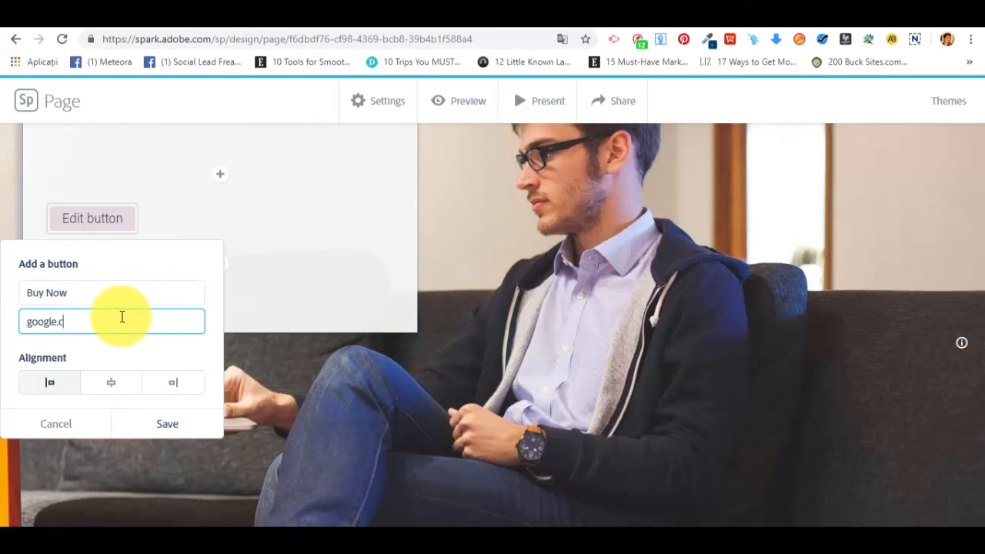
{"action": "left_click", "coordinate": [109, 383]}
{"action": "left_click", "coordinate": [177, 387]}
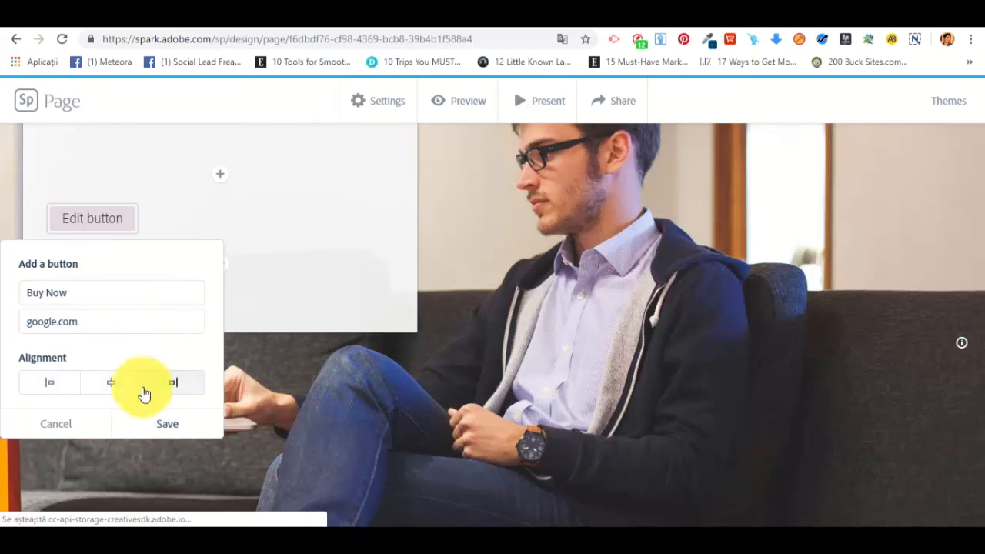
{"action": "left_click", "coordinate": [38, 380]}
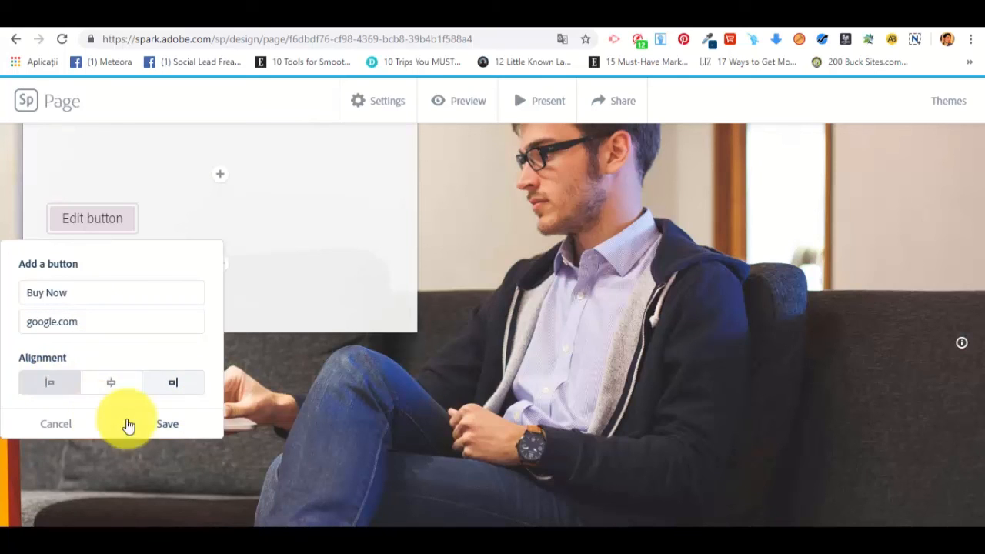
{"action": "left_click", "coordinate": [115, 385]}
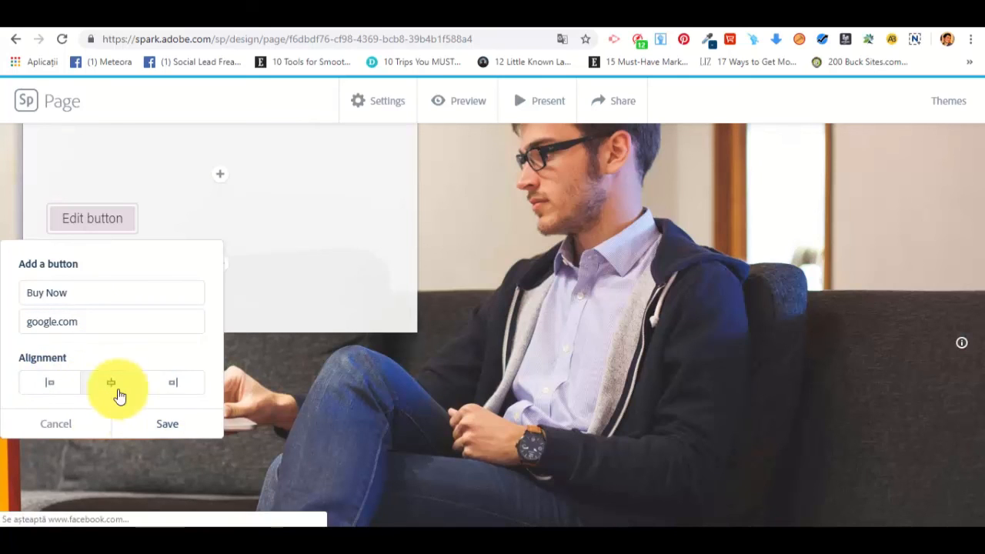
{"action": "left_click", "coordinate": [170, 424]}
{"action": "scroll", "coordinate": [243, 231], "scroll_direction": "up", "scroll_amount": 2}
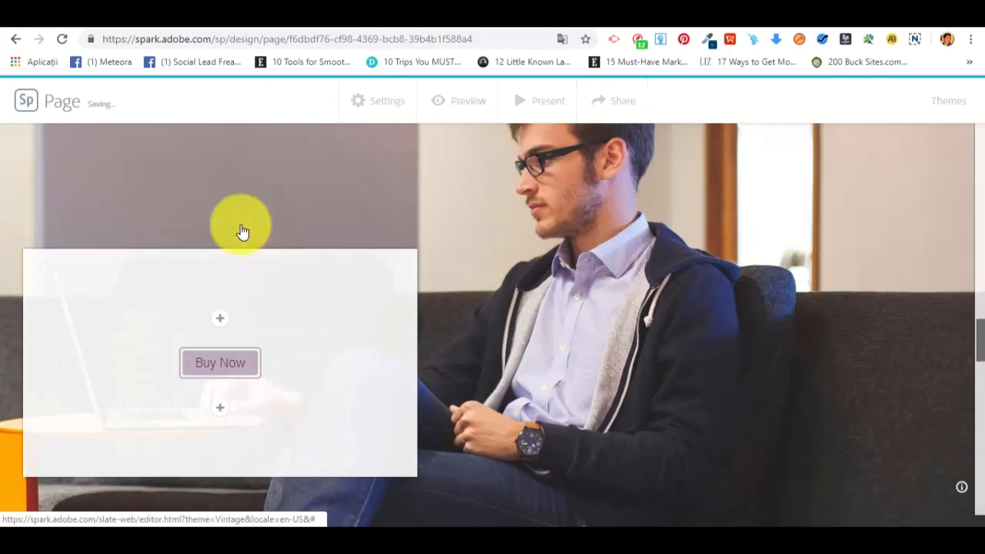
Review the Buy Now button's text, link and alignment in its edit settings and save them.
{"action": "left_click", "coordinate": [226, 413]}
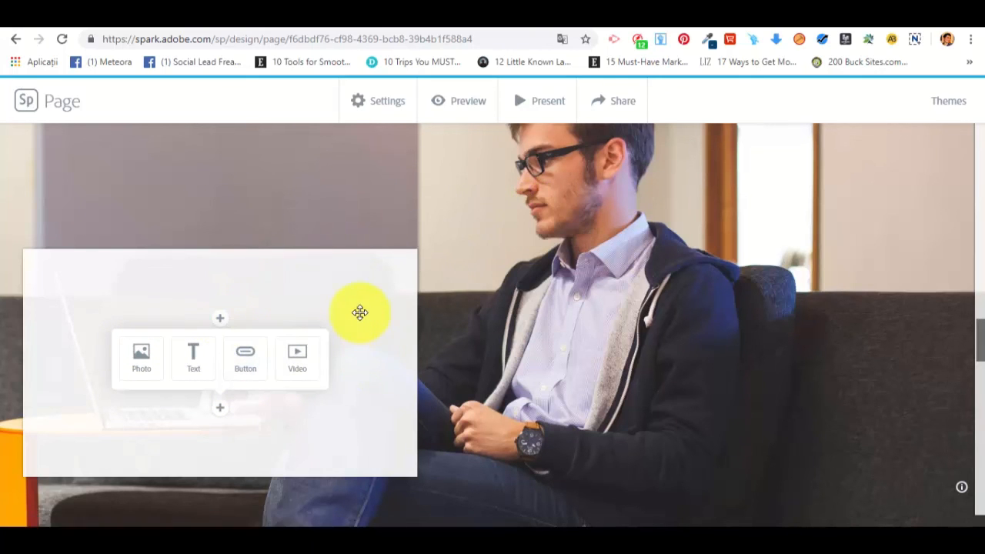
{"action": "left_click", "coordinate": [245, 356]}
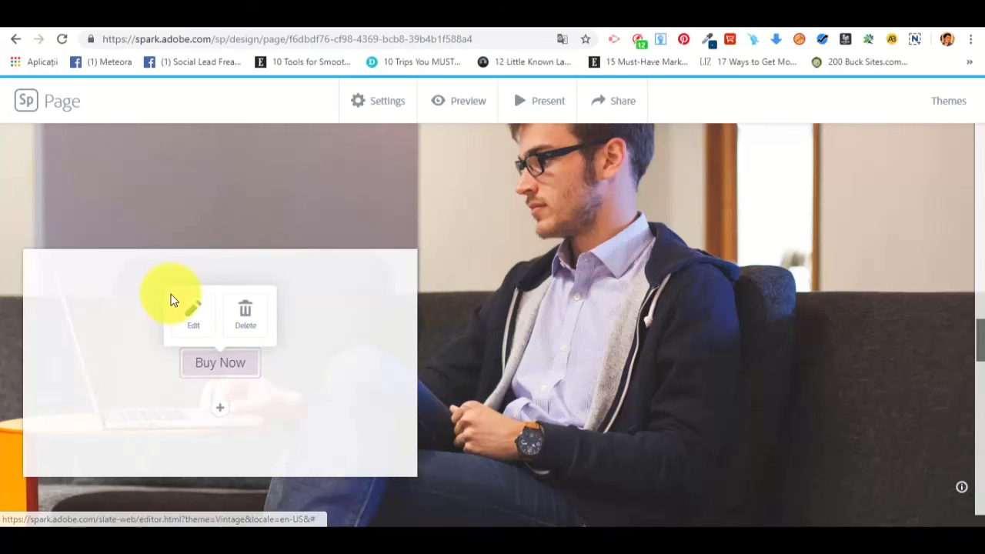
{"action": "left_click", "coordinate": [174, 301]}
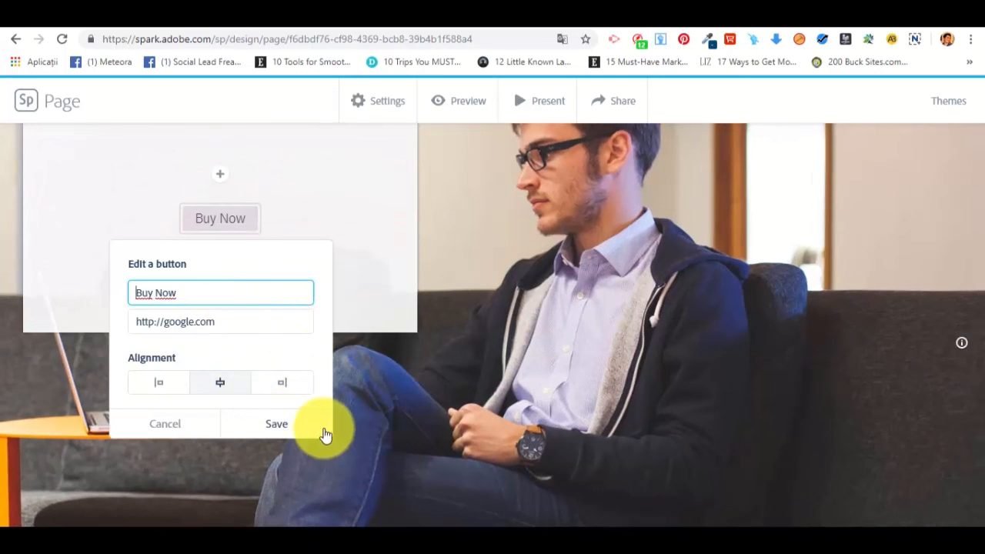
{"action": "left_click", "coordinate": [280, 425]}
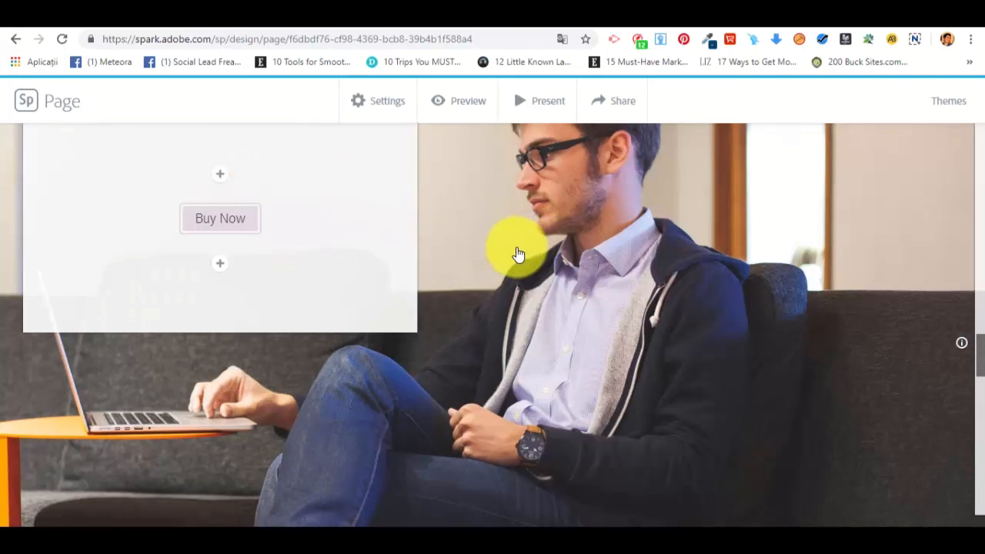
Insert a split layout below the glideshow and fill its image half with the free office photo of a laptop on a white desk.
{"action": "scroll", "coordinate": [512, 252], "scroll_direction": "down", "scroll_amount": 5}
{"action": "scroll", "coordinate": [501, 247], "scroll_direction": "down", "scroll_amount": 3}
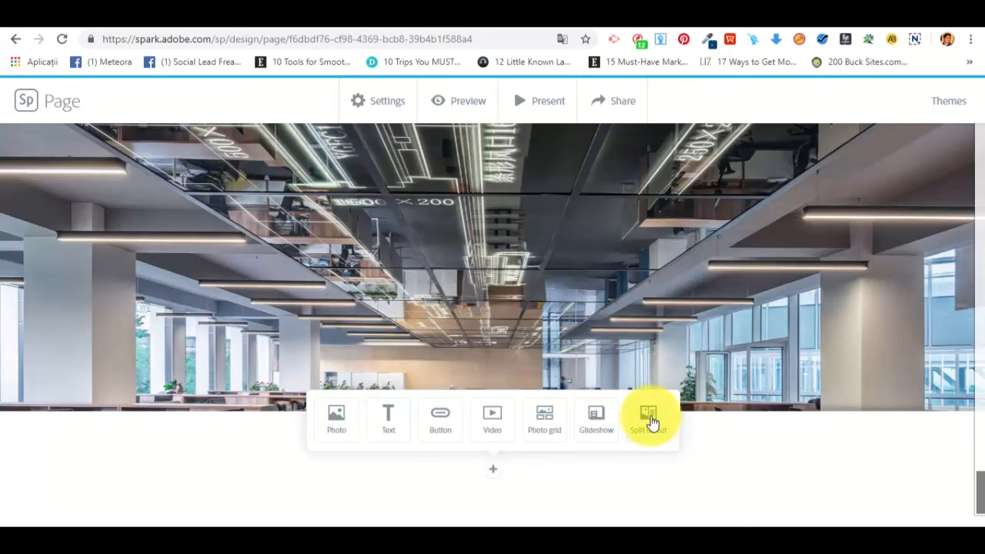
{"action": "left_click", "coordinate": [649, 420]}
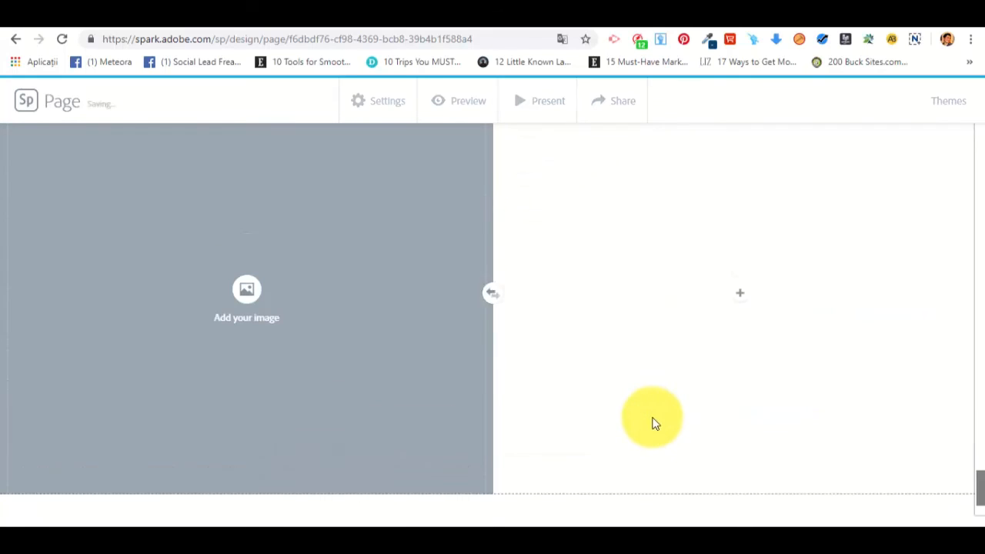
{"action": "left_click", "coordinate": [238, 312]}
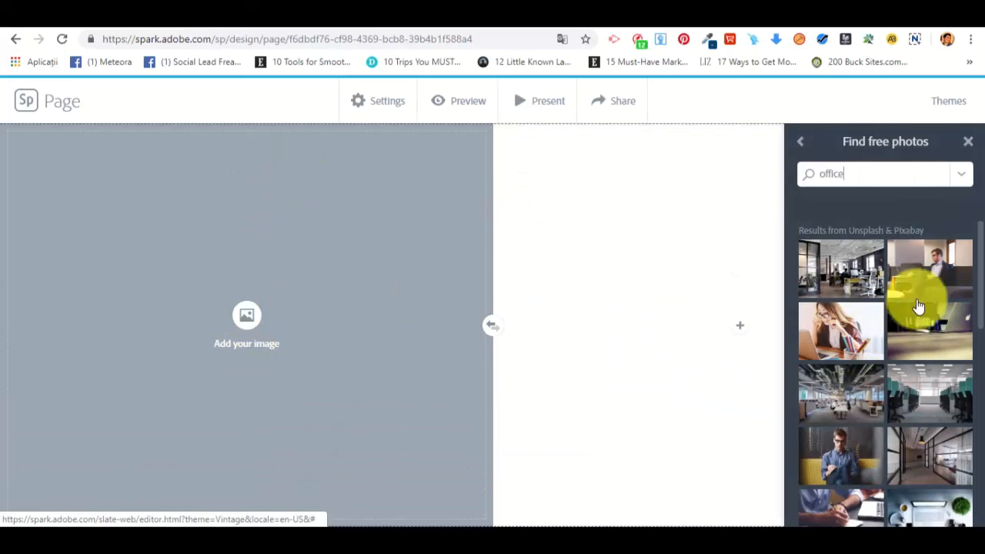
{"action": "scroll", "coordinate": [935, 455], "scroll_direction": "down", "scroll_amount": 3}
{"action": "left_click", "coordinate": [938, 361]}
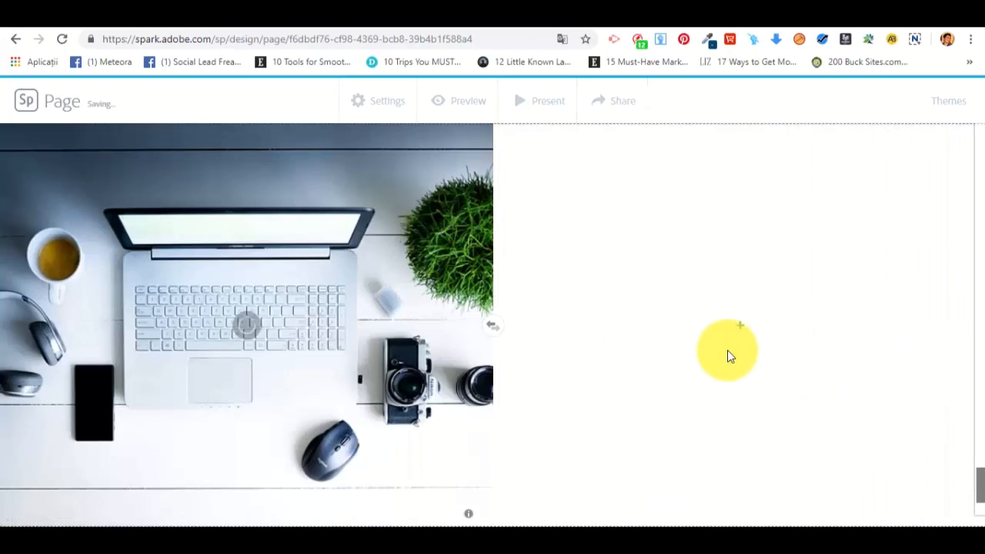
Add a text block reading "testing 1" to the empty half of the split layout.
{"action": "left_click", "coordinate": [744, 327]}
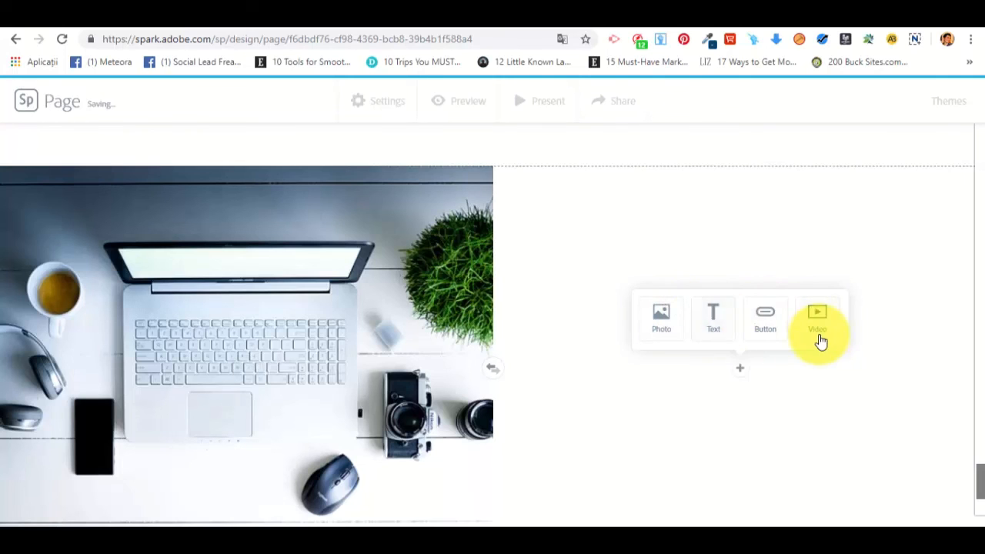
{"action": "left_click", "coordinate": [724, 323]}
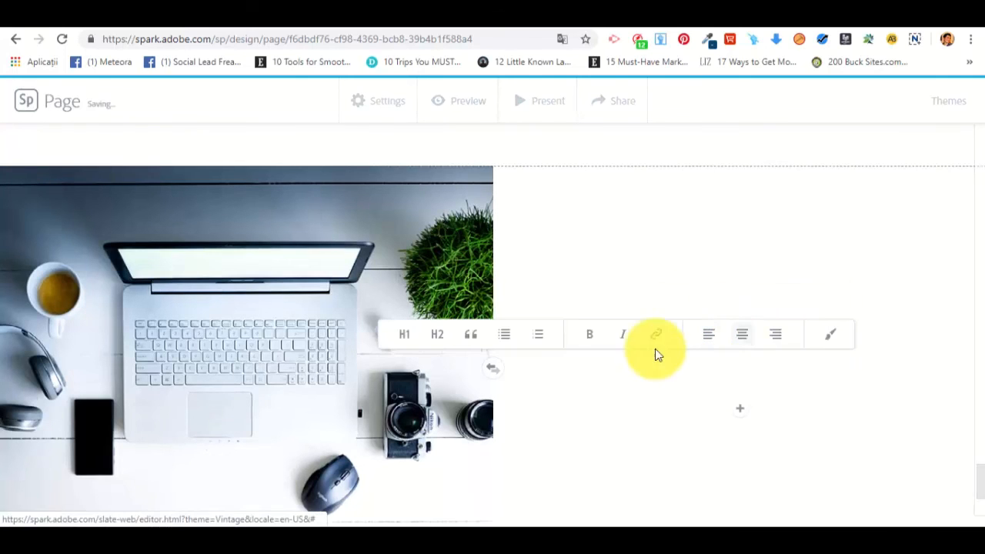
{"action": "type", "text": "df"}
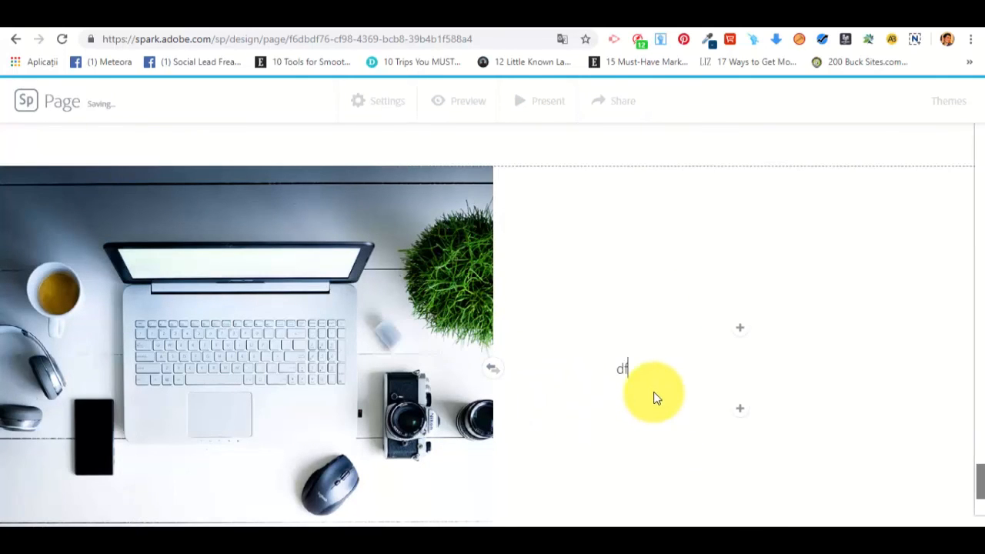
{"action": "double_click", "coordinate": [616, 363]}
{"action": "key", "text": "BackSpace"}
{"action": "type", "text": "testing 1"}
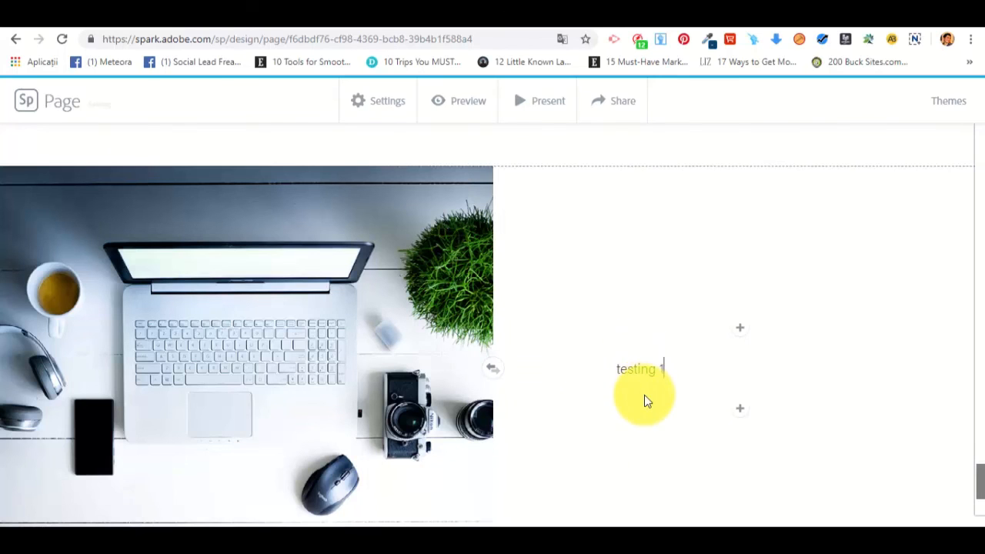
Centre and bold the split layout's text and capitalize its first letter so it reads "Testing 1".
{"action": "left_click_drag", "start_coordinate": [661, 369], "coordinate": [615, 365]}
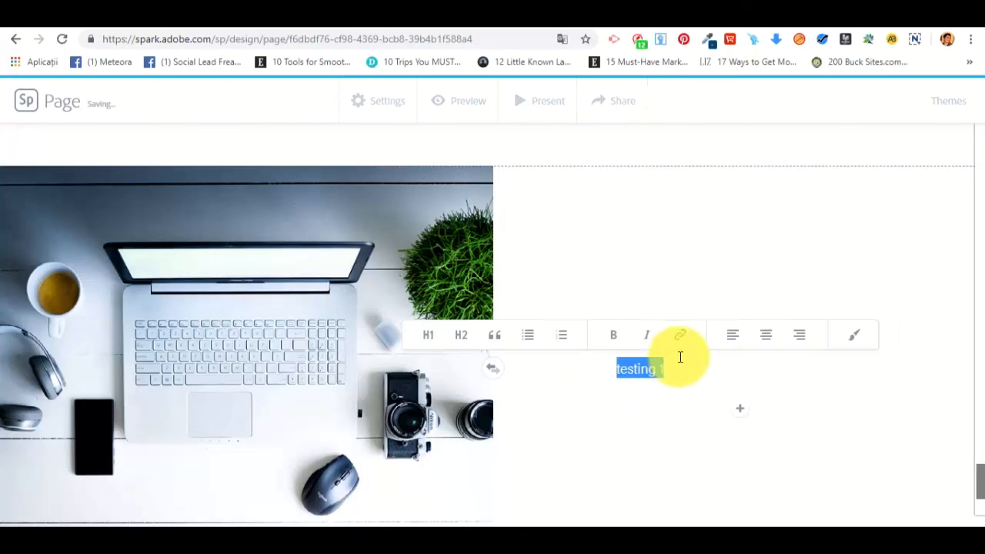
{"action": "left_click", "coordinate": [772, 347]}
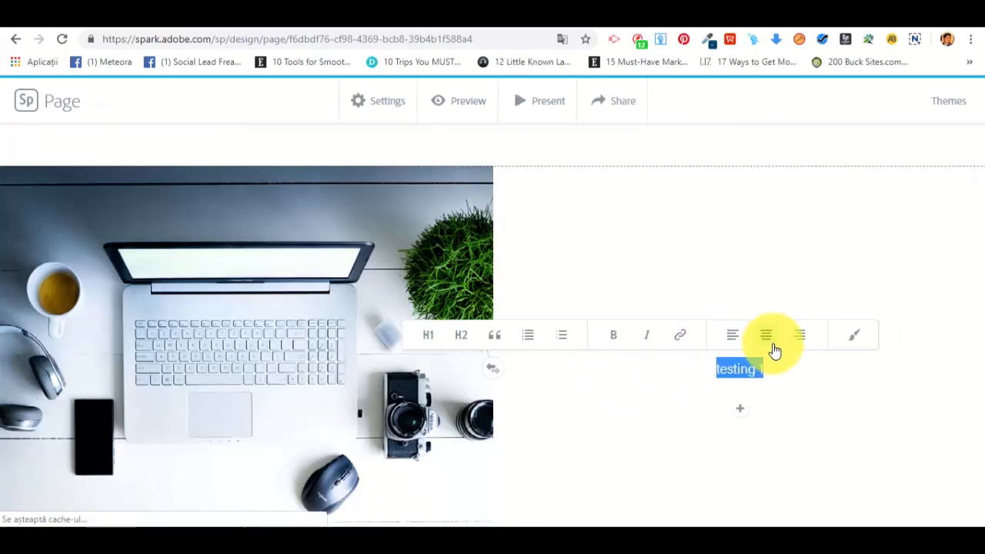
{"action": "left_click", "coordinate": [612, 335]}
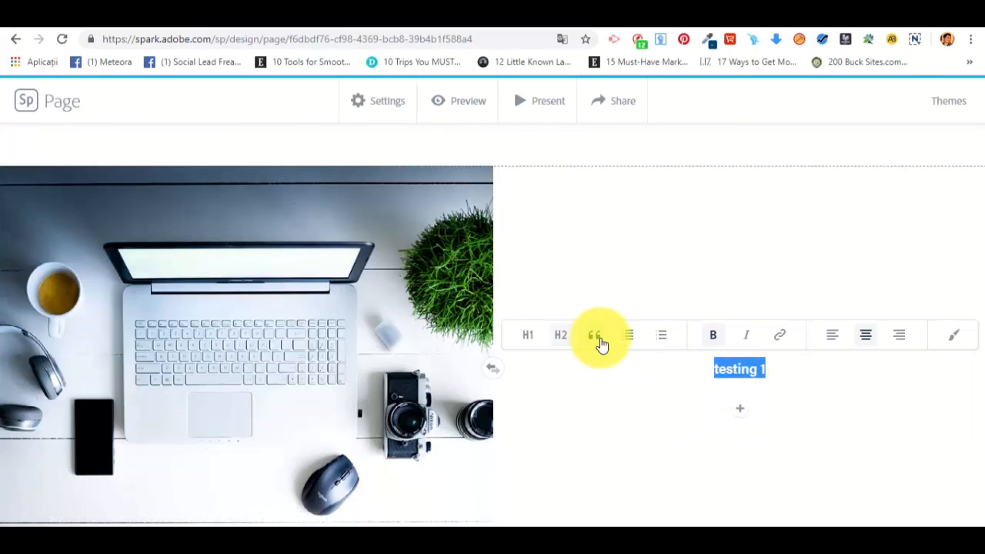
{"action": "left_click", "coordinate": [794, 376]}
{"action": "left_click", "coordinate": [719, 369]}
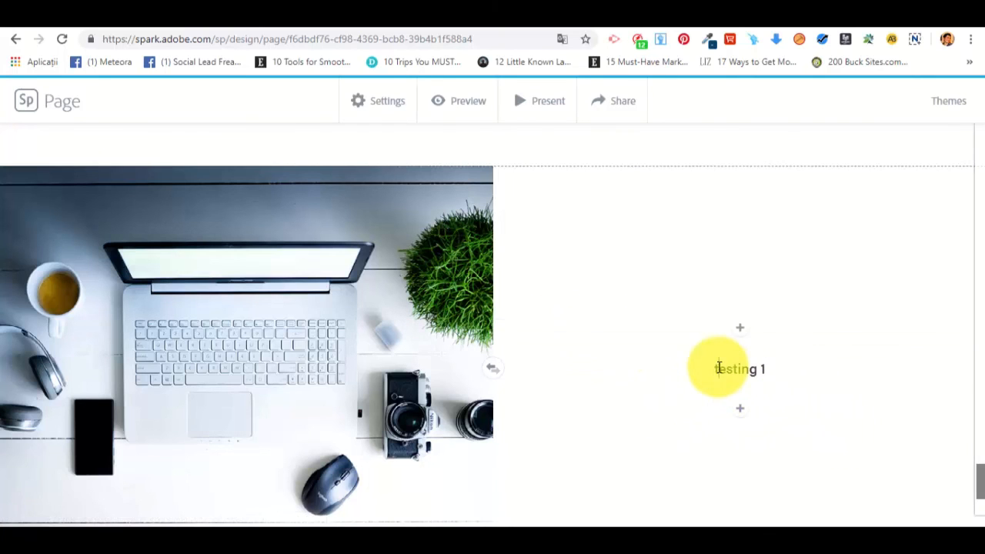
{"action": "key", "text": "BackSpace"}
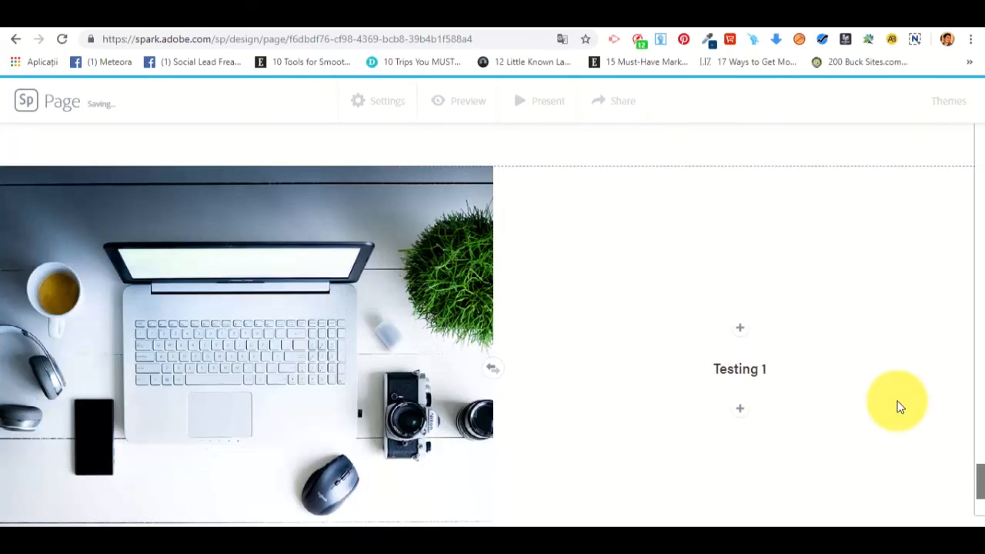
Swap the split layout's two halves so the text sits left of the laptop photo.
{"action": "scroll", "coordinate": [898, 404], "scroll_direction": "down", "scroll_amount": 1}
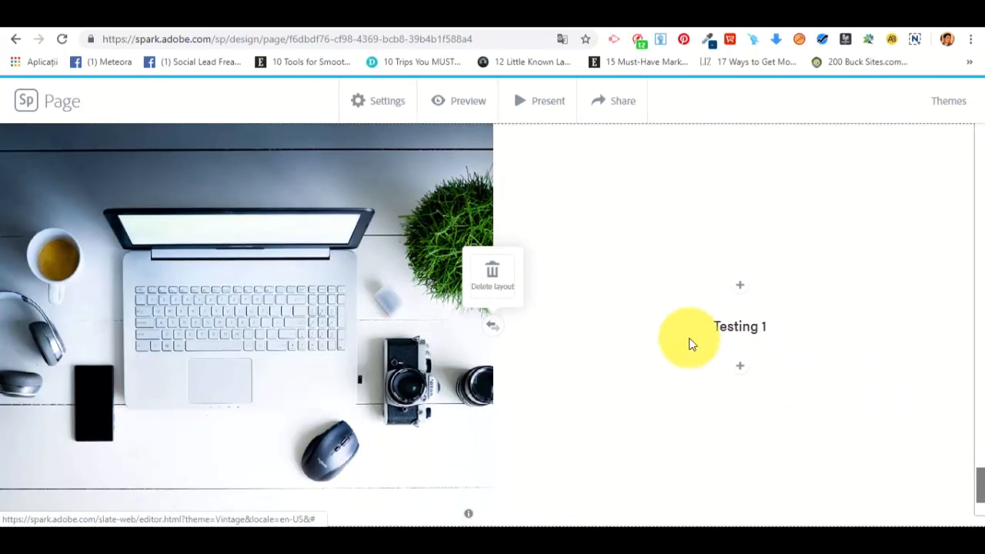
{"action": "scroll", "coordinate": [743, 358], "scroll_direction": "up", "scroll_amount": 4}
{"action": "scroll", "coordinate": [741, 351], "scroll_direction": "down", "scroll_amount": 4}
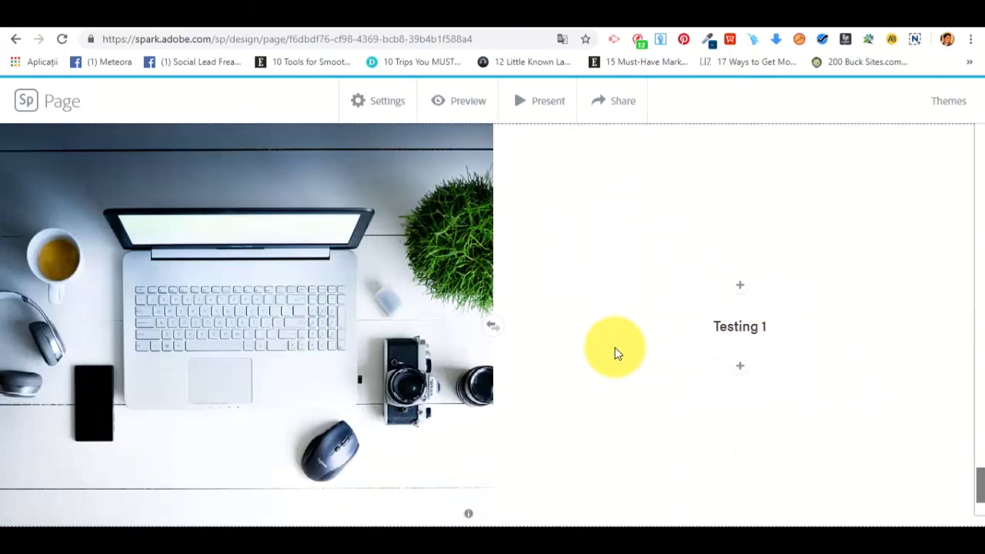
{"action": "scroll", "coordinate": [616, 353], "scroll_direction": "down", "scroll_amount": 1}
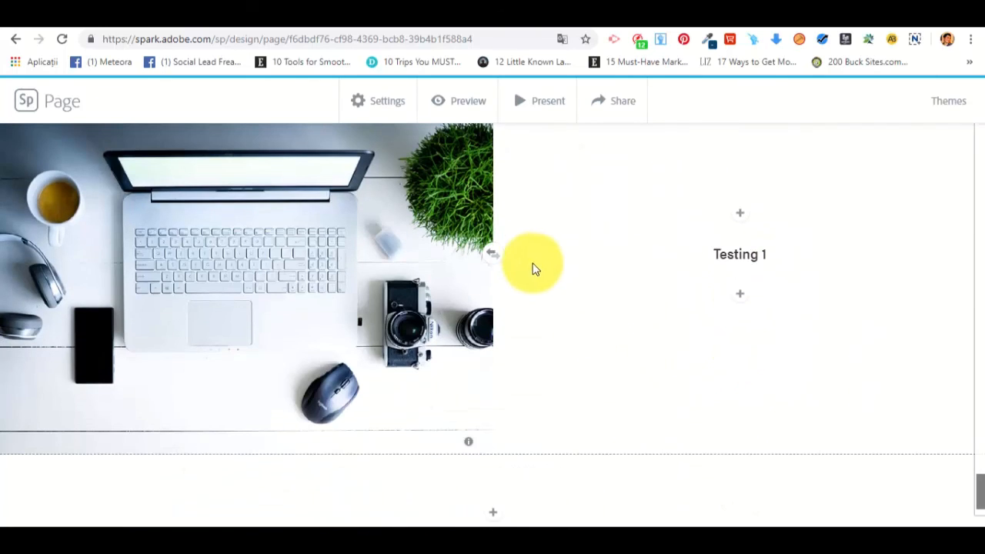
{"action": "left_click", "coordinate": [495, 255]}
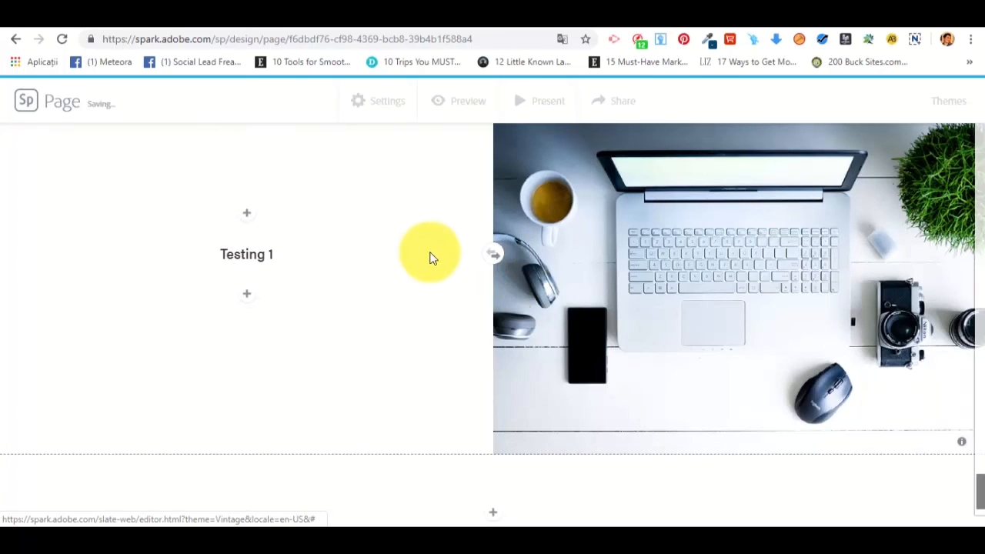
{"action": "scroll", "coordinate": [450, 266], "scroll_direction": "up", "scroll_amount": 3}
{"action": "scroll", "coordinate": [462, 277], "scroll_direction": "down", "scroll_amount": 3}
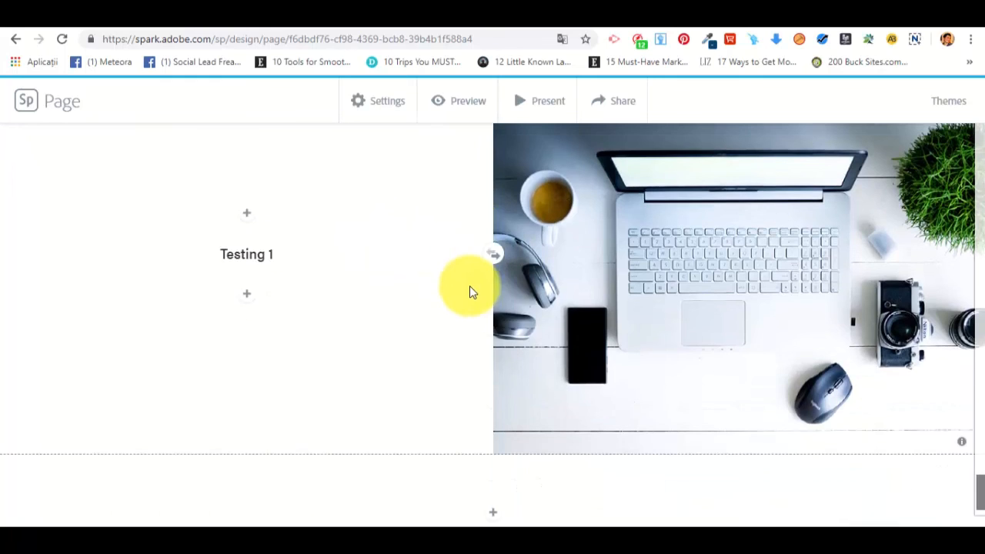
Preview the page from the Example title through the photo grid, glideshow and split layout to the credits, and close the preview.
{"action": "scroll", "coordinate": [648, 348], "scroll_direction": "up", "scroll_amount": 5}
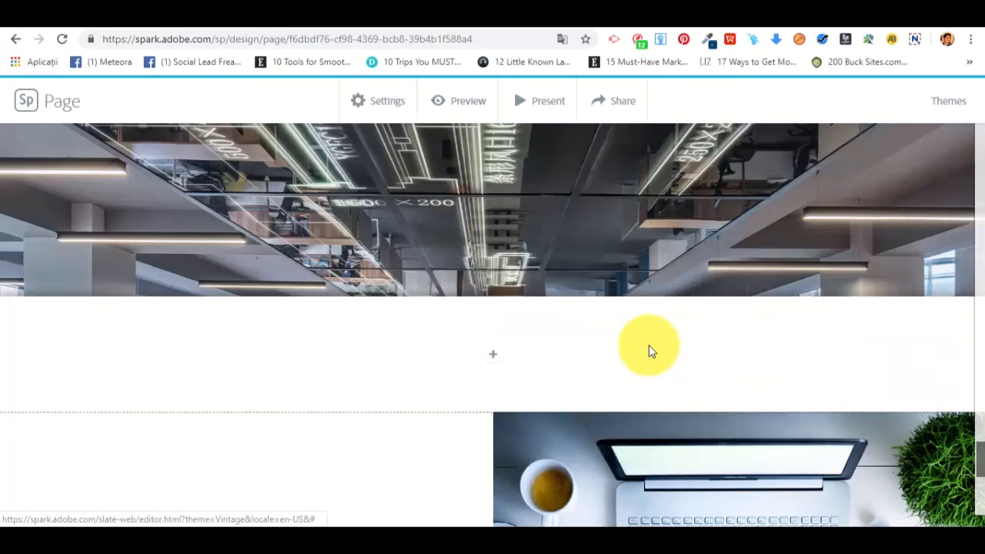
{"action": "scroll", "coordinate": [633, 347], "scroll_direction": "down", "scroll_amount": 2}
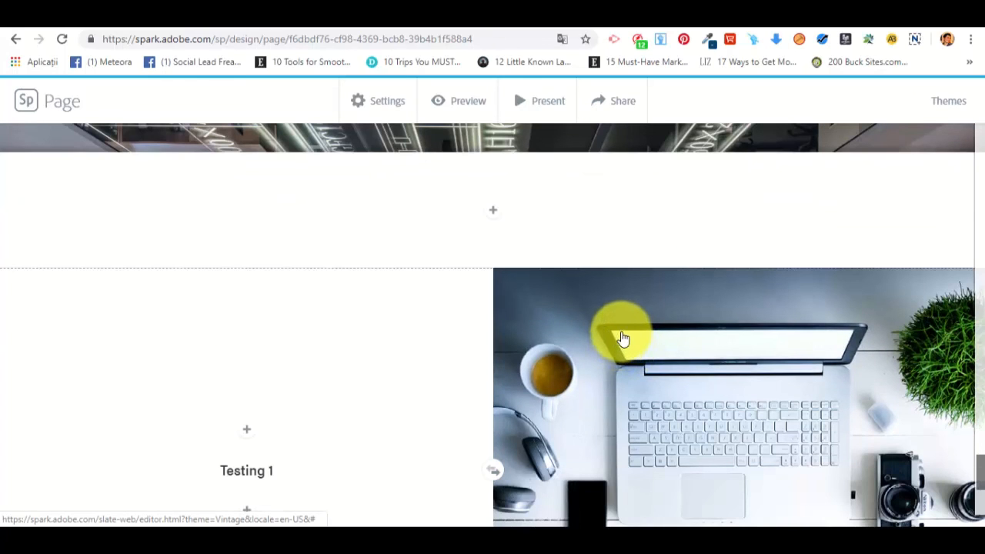
{"action": "scroll", "coordinate": [622, 337], "scroll_direction": "up", "scroll_amount": 3}
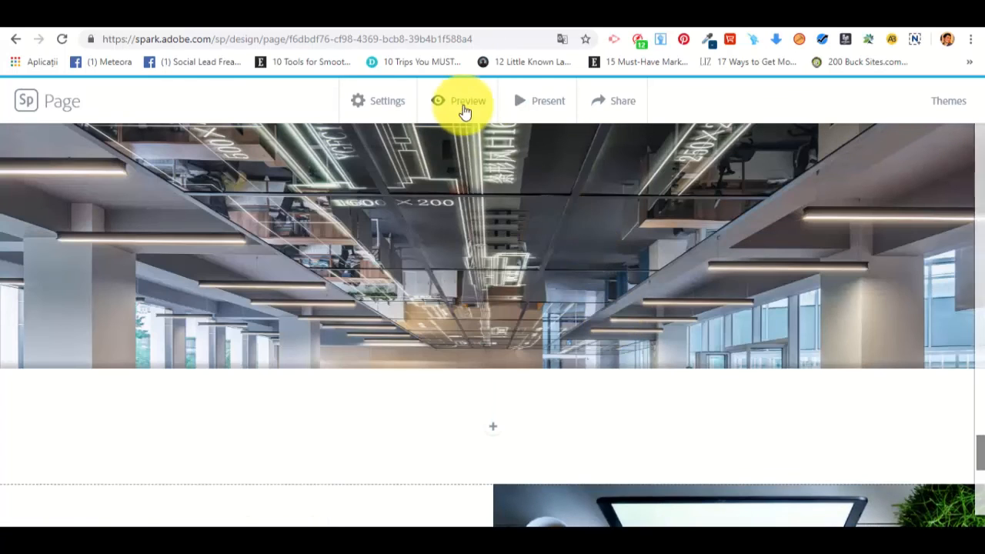
{"action": "left_click", "coordinate": [459, 106]}
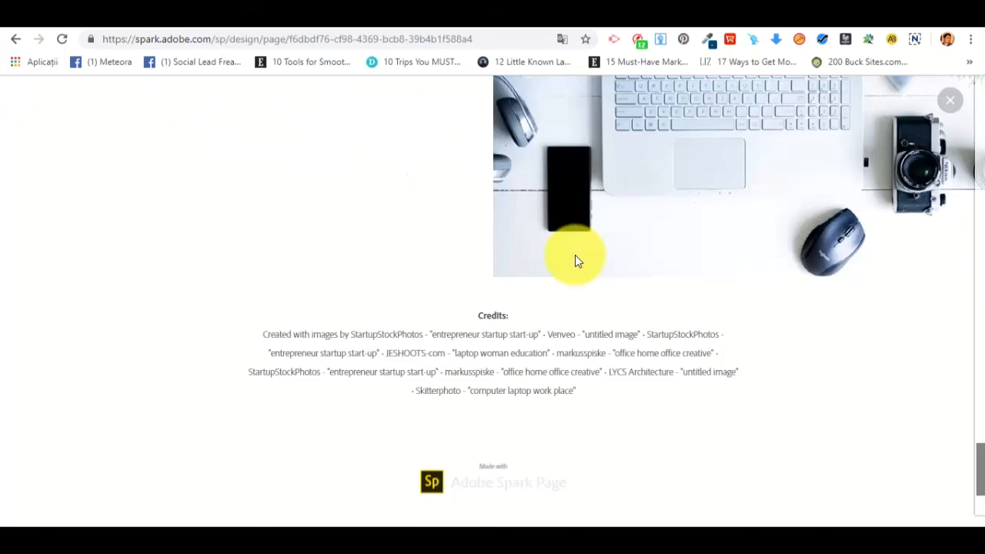
{"action": "scroll", "coordinate": [583, 266], "scroll_direction": "up", "scroll_amount": 10}
{"action": "left_click_drag", "start_coordinate": [981, 391], "coordinate": [979, 102]}
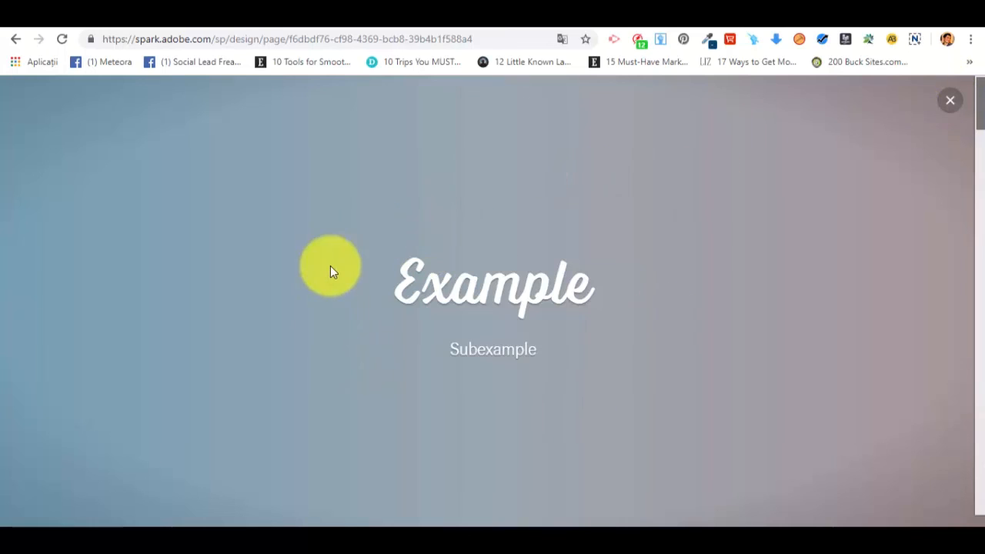
{"action": "scroll", "coordinate": [643, 337], "scroll_direction": "down", "scroll_amount": 1}
{"action": "scroll", "coordinate": [547, 260], "scroll_direction": "down", "scroll_amount": 10}
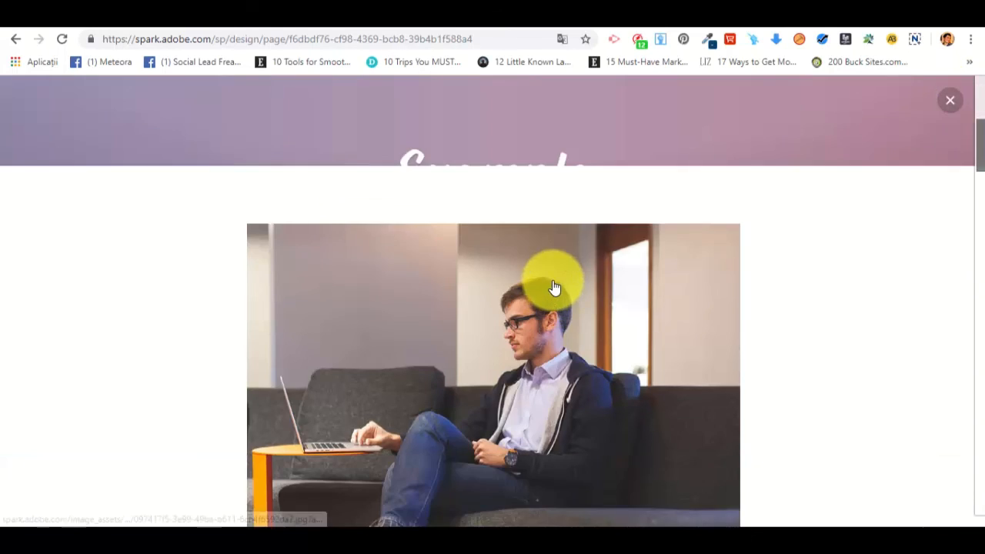
{"action": "scroll", "coordinate": [571, 291], "scroll_direction": "down", "scroll_amount": 4}
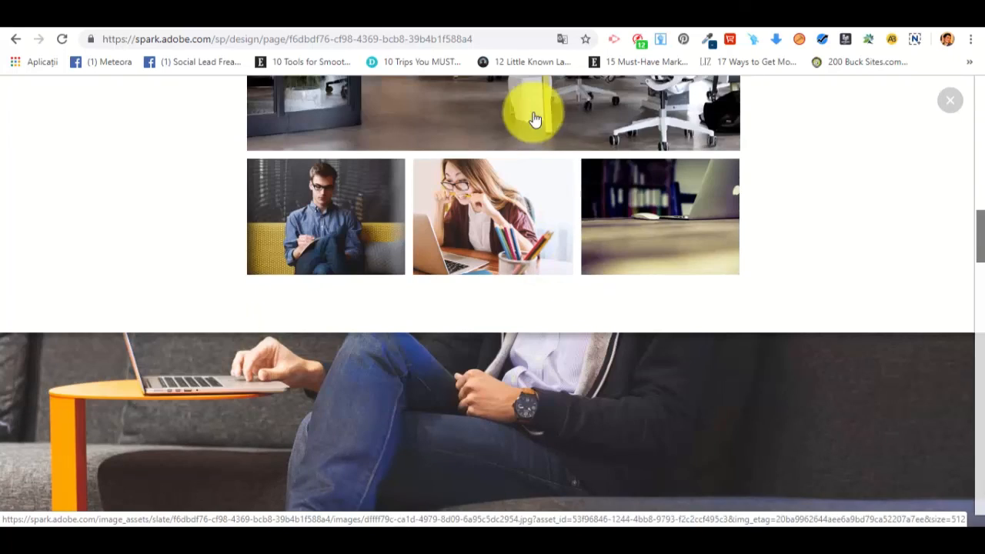
{"action": "scroll", "coordinate": [741, 295], "scroll_direction": "down", "scroll_amount": 4}
{"action": "scroll", "coordinate": [739, 291], "scroll_direction": "down", "scroll_amount": 3}
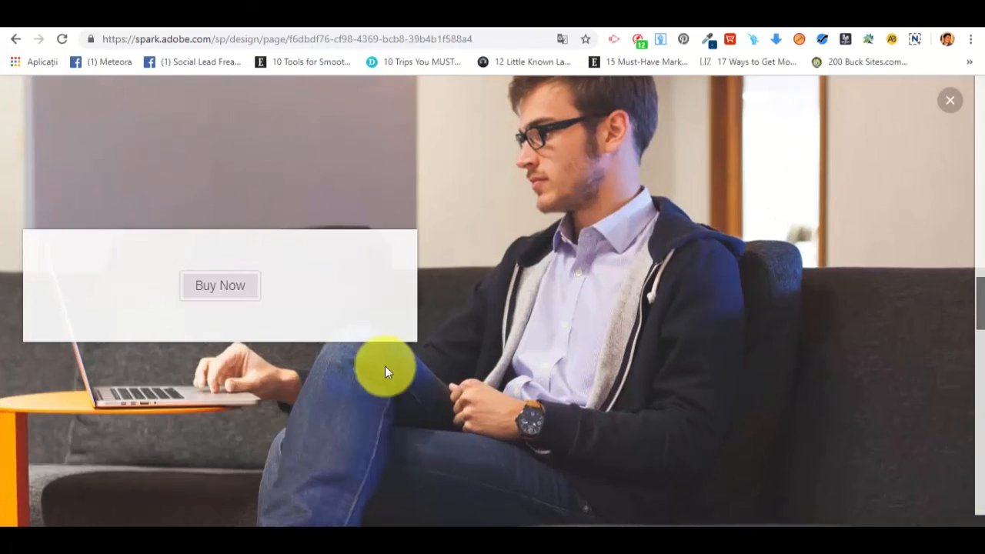
{"action": "scroll", "coordinate": [582, 296], "scroll_direction": "down", "scroll_amount": 5}
{"action": "scroll", "coordinate": [585, 307], "scroll_direction": "down", "scroll_amount": 5}
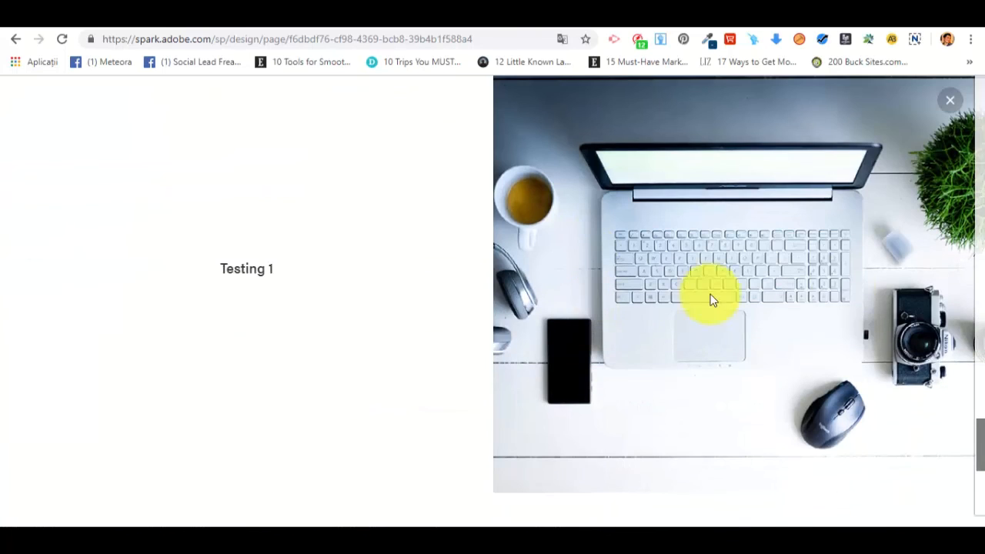
{"action": "scroll", "coordinate": [533, 339], "scroll_direction": "down", "scroll_amount": 3}
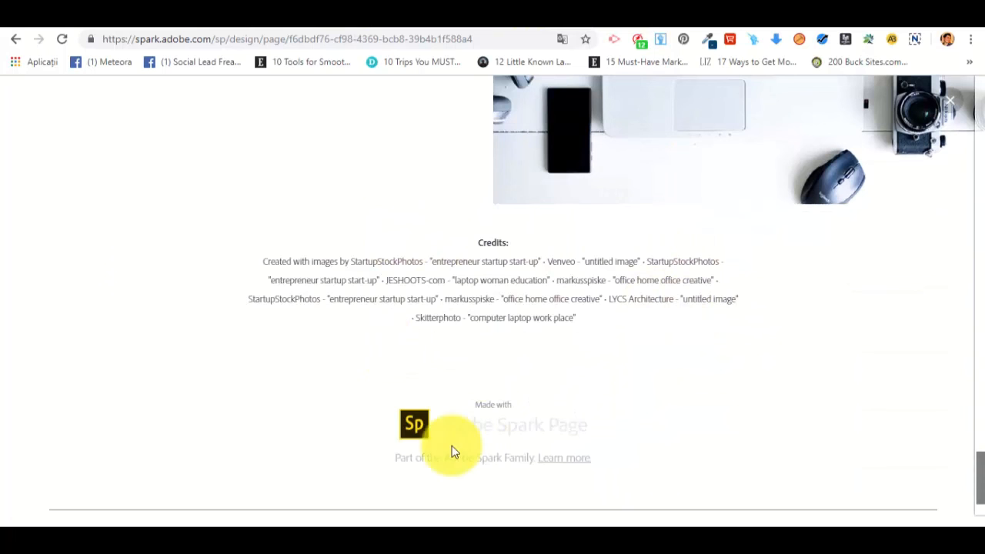
{"action": "left_click_drag", "start_coordinate": [982, 470], "coordinate": [964, 216]}
{"action": "left_click_drag", "start_coordinate": [982, 476], "coordinate": [900, 100]}
{"action": "left_click", "coordinate": [952, 102]}
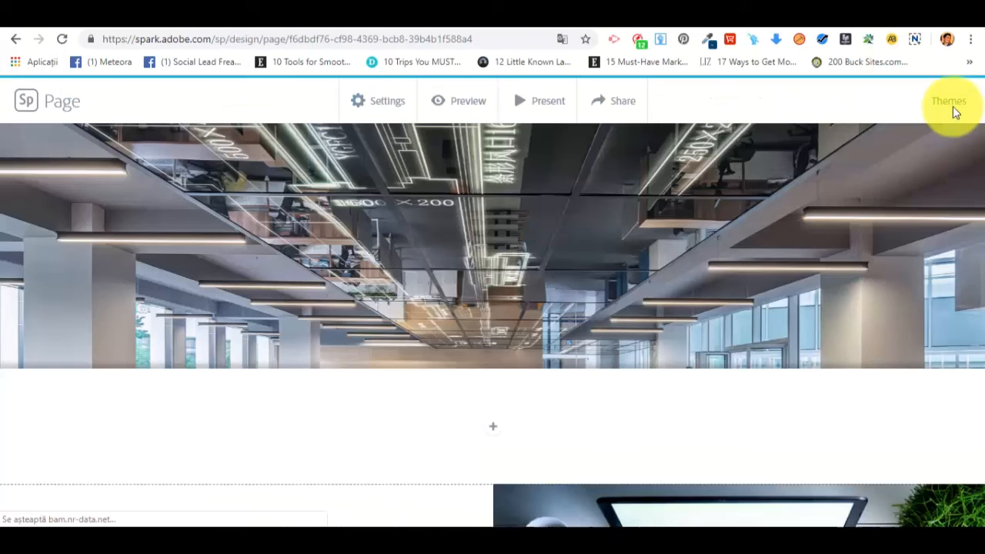
Try to turn off the page's header and footer in the project settings.
{"action": "left_click", "coordinate": [388, 100]}
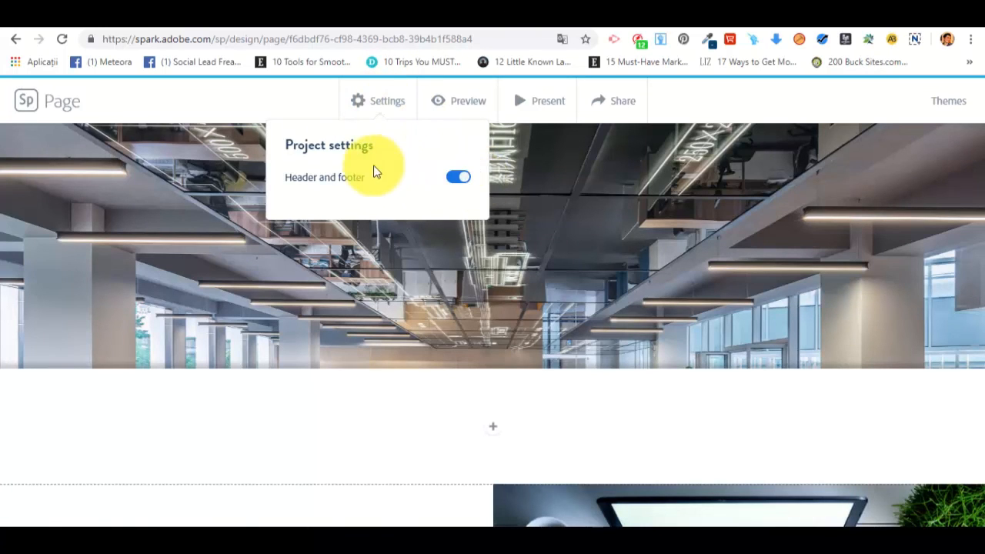
{"action": "left_click", "coordinate": [457, 180]}
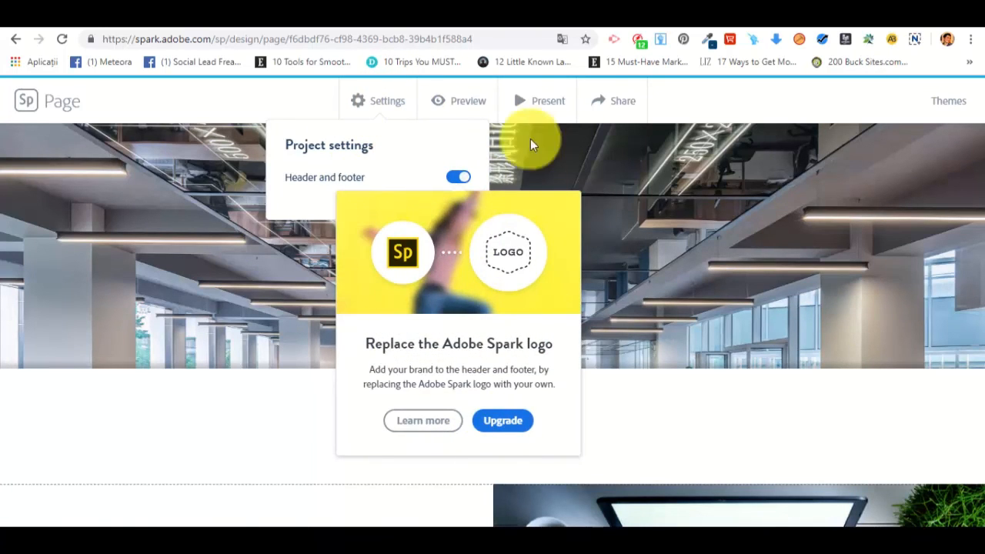
{"action": "left_click", "coordinate": [696, 96]}
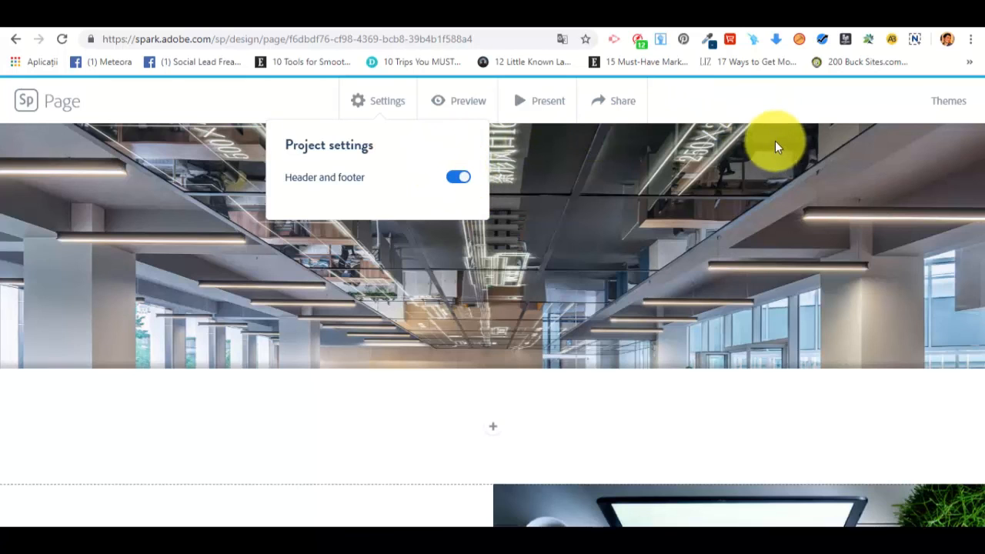
{"action": "left_click", "coordinate": [755, 111]}
Present the page in full screen, look through it up to the Example title, and return to the editor.
{"action": "left_click", "coordinate": [551, 102]}
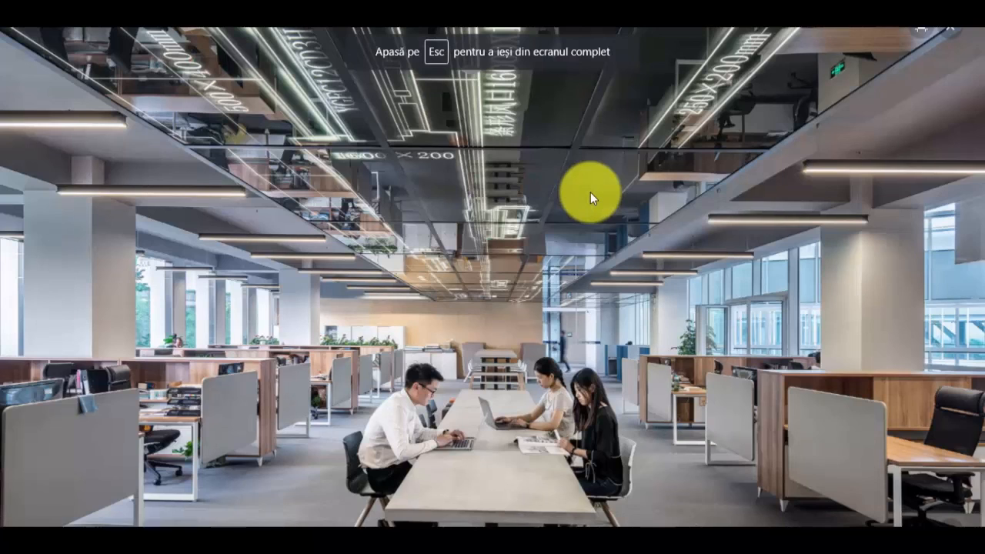
{"action": "scroll", "coordinate": [588, 190], "scroll_direction": "up", "scroll_amount": 20}
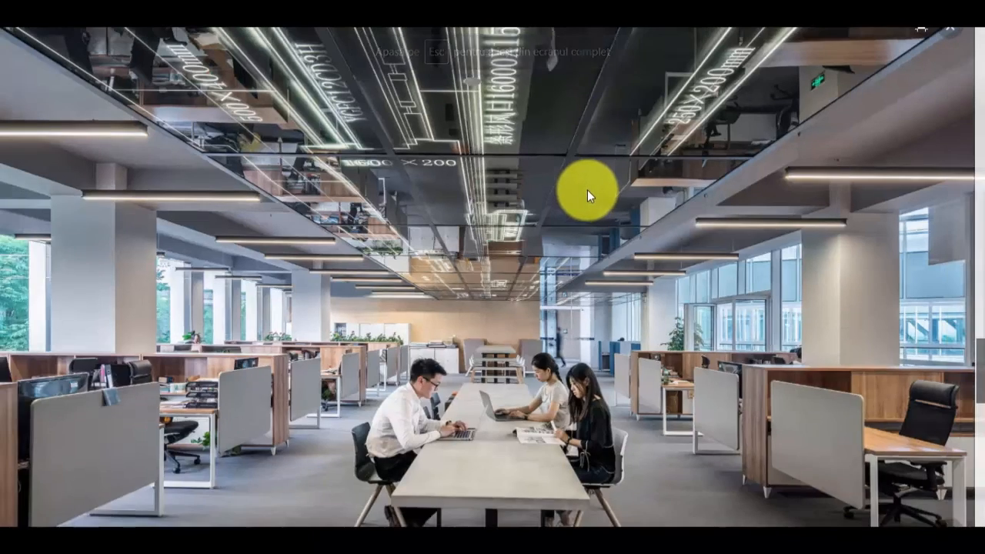
{"action": "scroll", "coordinate": [590, 203], "scroll_direction": "up", "scroll_amount": 15}
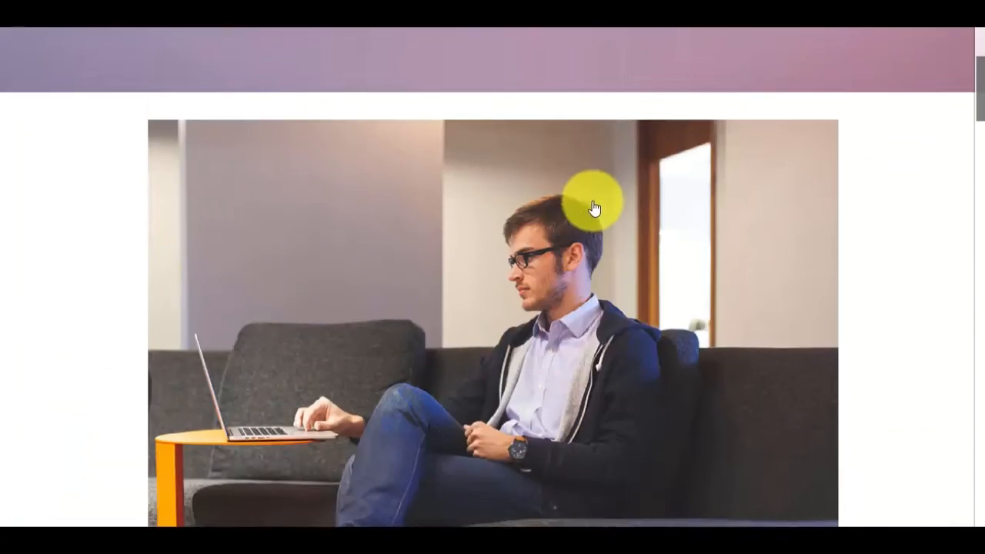
{"action": "left_click", "coordinate": [921, 29]}
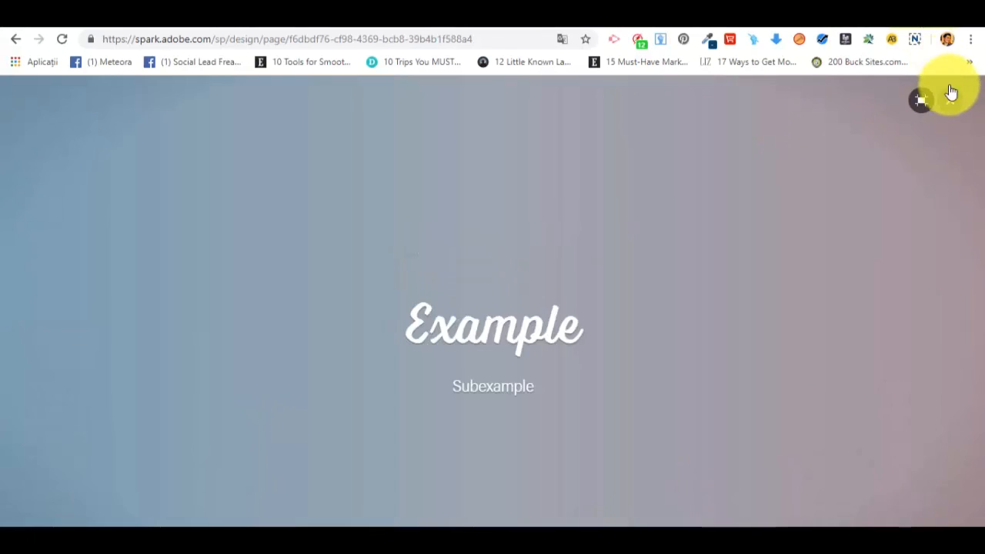
{"action": "left_click", "coordinate": [949, 106]}
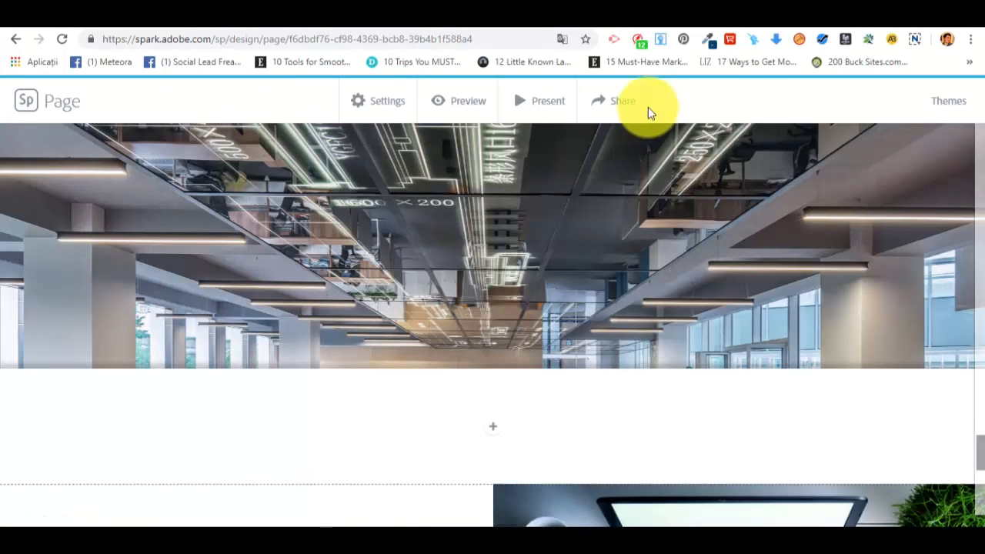
Open the publish-and-share-link details for the Example page, review the photo credits and close them without creating a link.
{"action": "left_click", "coordinate": [627, 101]}
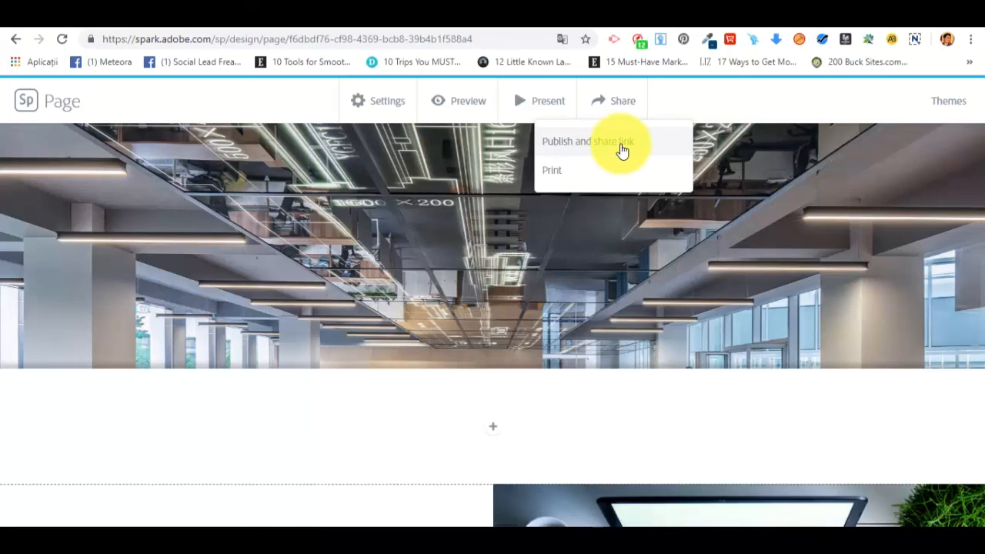
{"action": "left_click", "coordinate": [622, 146]}
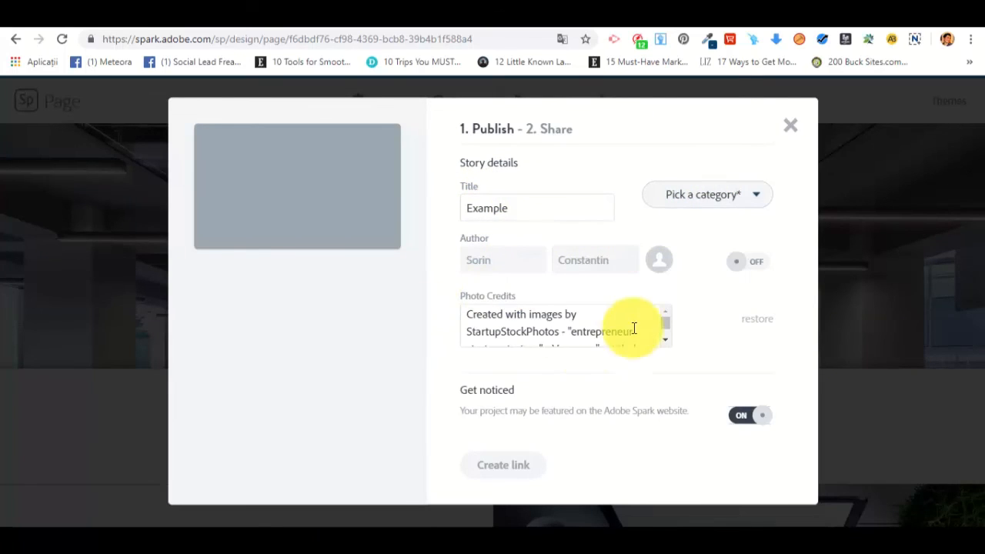
{"action": "scroll", "coordinate": [634, 328], "scroll_direction": "down", "scroll_amount": 3}
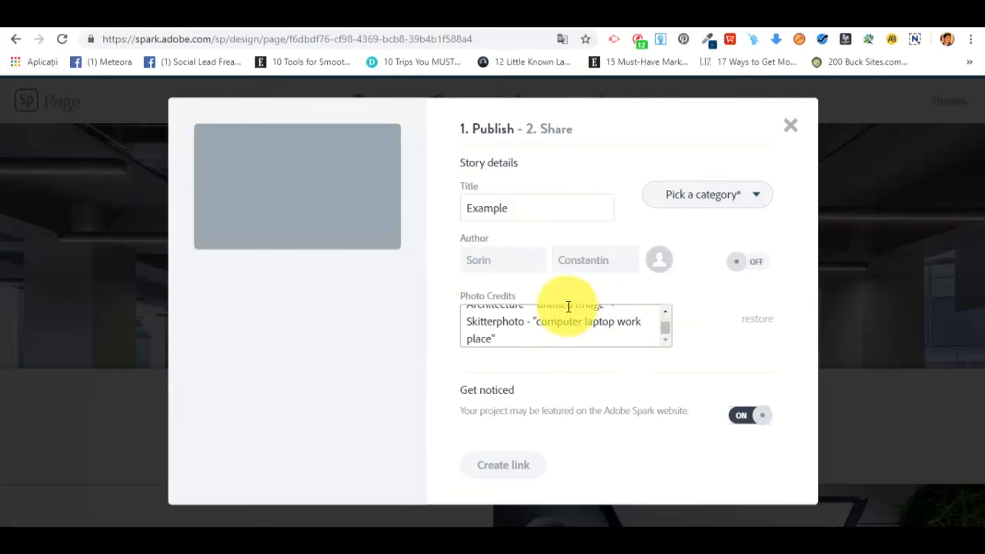
{"action": "left_click", "coordinate": [789, 125]}
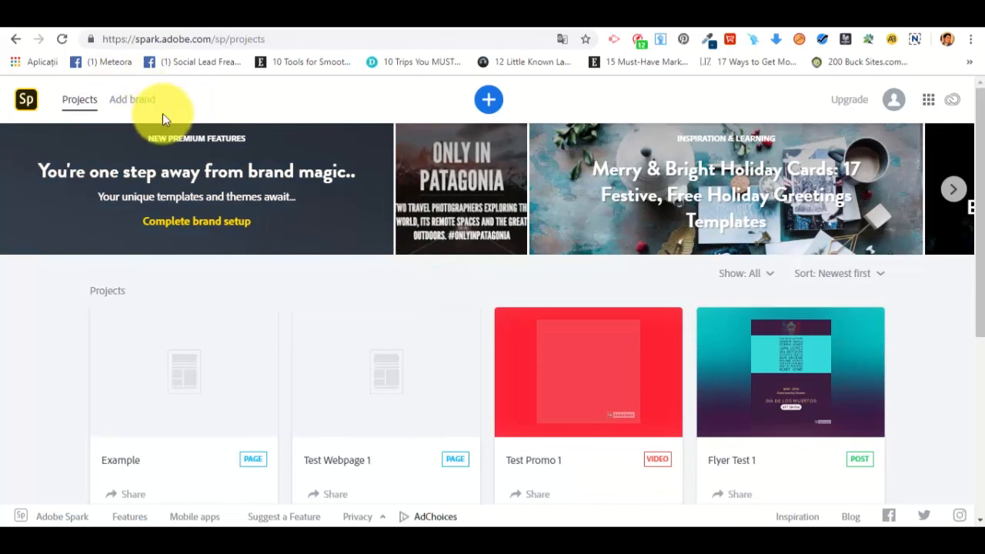
Open the brand setup and replace the brand logo with the appstore-128 image from the Downloads folder.
{"action": "left_click", "coordinate": [143, 101]}
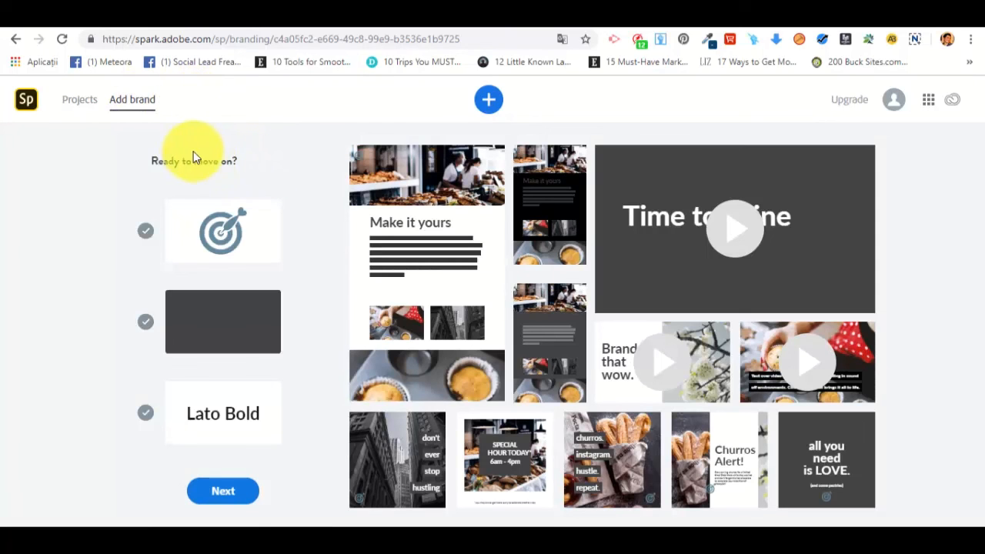
{"action": "mouse_move", "coordinate": [226, 247]}
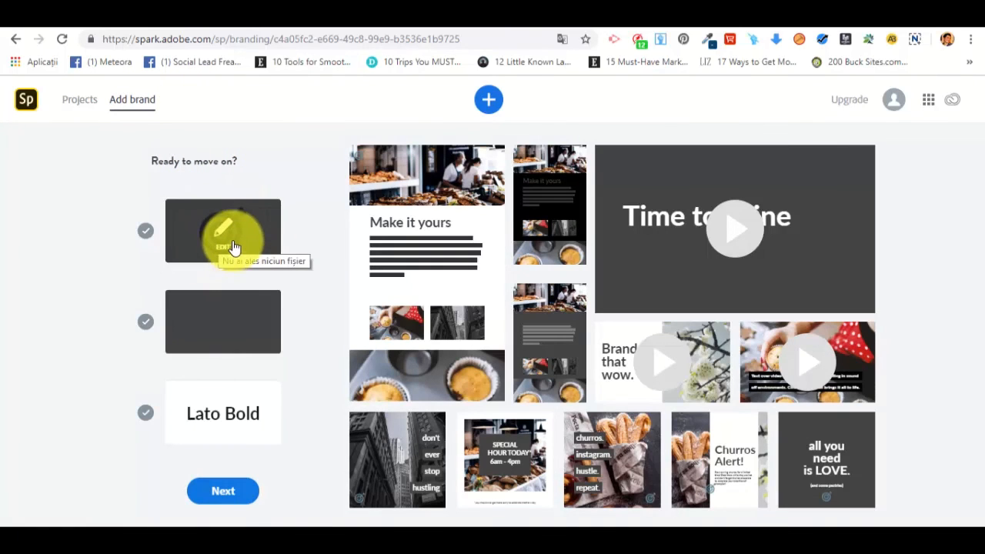
{"action": "left_click", "coordinate": [246, 233]}
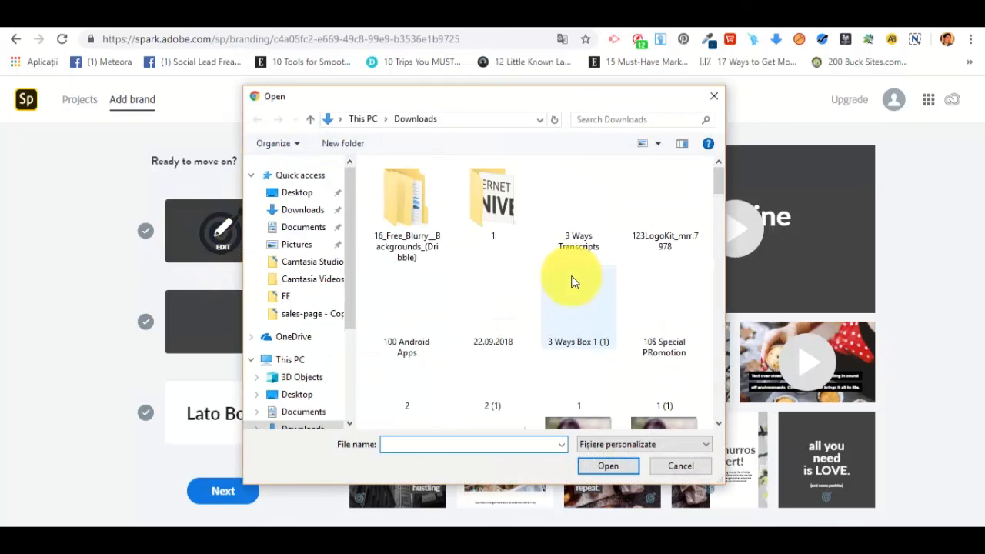
{"action": "left_click_drag", "start_coordinate": [717, 176], "coordinate": [726, 201]}
{"action": "scroll", "coordinate": [693, 327], "scroll_direction": "down", "scroll_amount": 1}
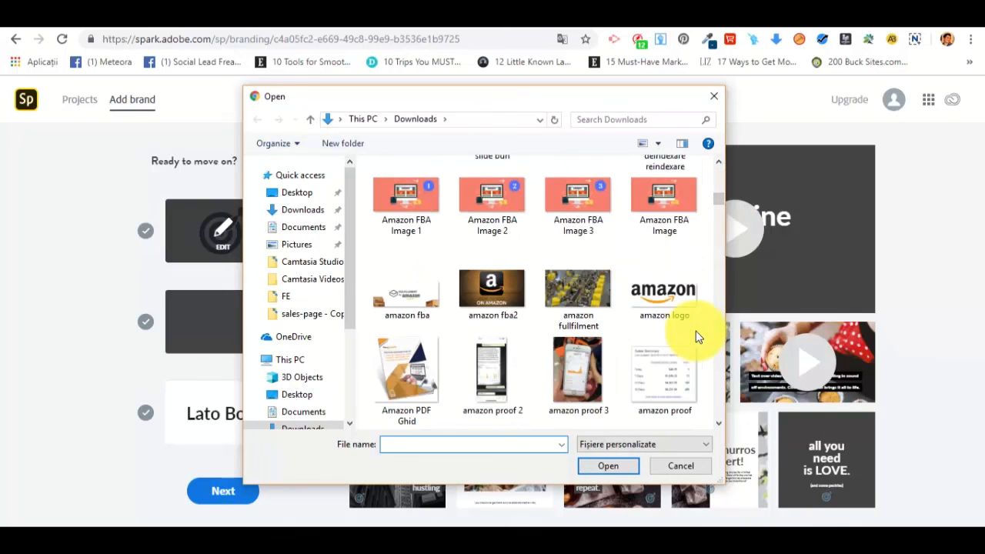
{"action": "scroll", "coordinate": [585, 311], "scroll_direction": "down", "scroll_amount": 6}
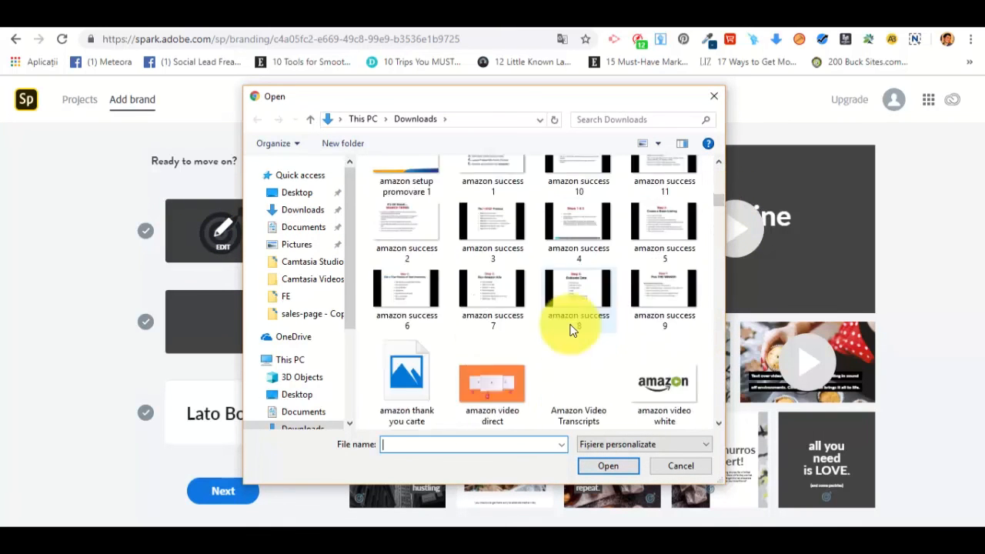
{"action": "scroll", "coordinate": [570, 329], "scroll_direction": "down", "scroll_amount": 5}
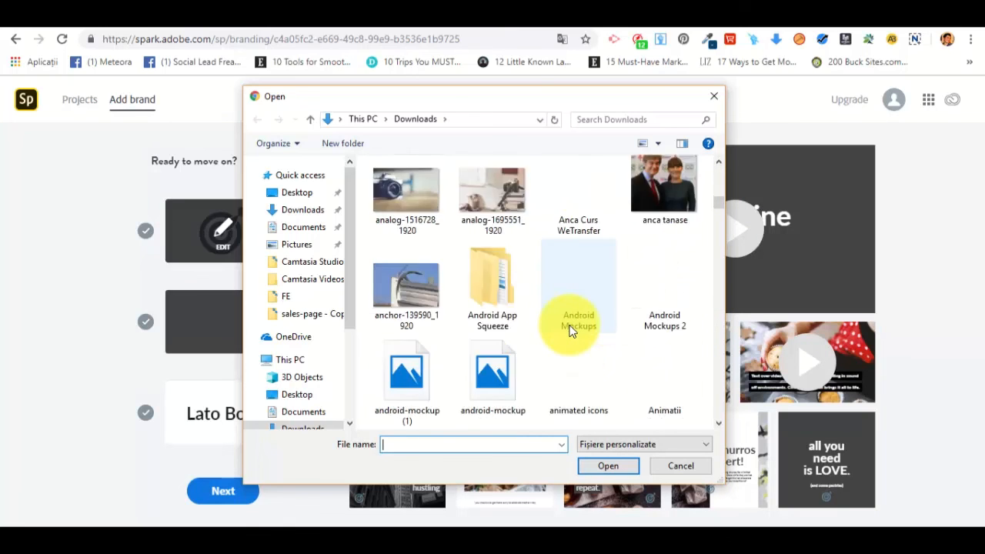
{"action": "scroll", "coordinate": [569, 329], "scroll_direction": "down", "scroll_amount": 3}
{"action": "scroll", "coordinate": [570, 330], "scroll_direction": "up", "scroll_amount": 1}
{"action": "scroll", "coordinate": [570, 328], "scroll_direction": "down", "scroll_amount": 1}
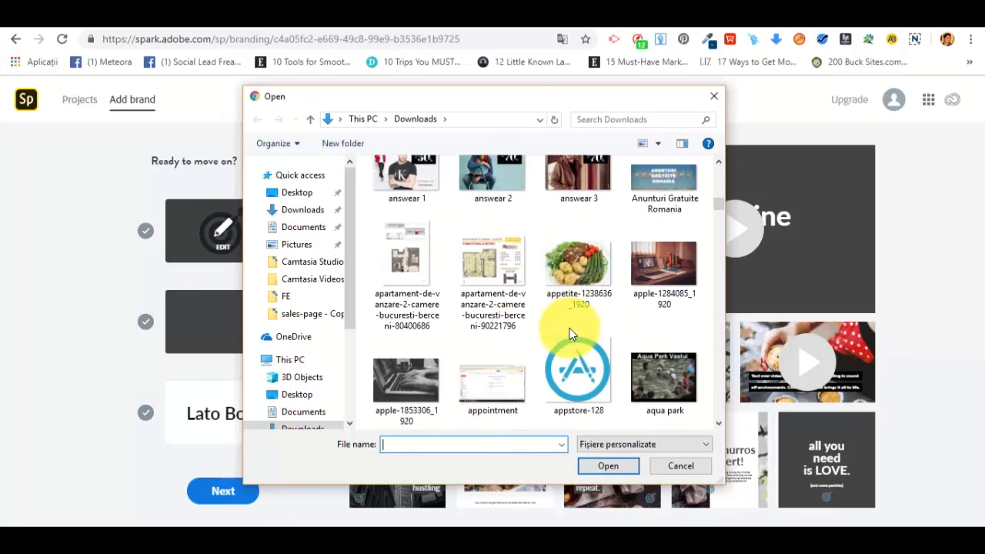
{"action": "left_click", "coordinate": [583, 353]}
{"action": "left_click", "coordinate": [623, 466]}
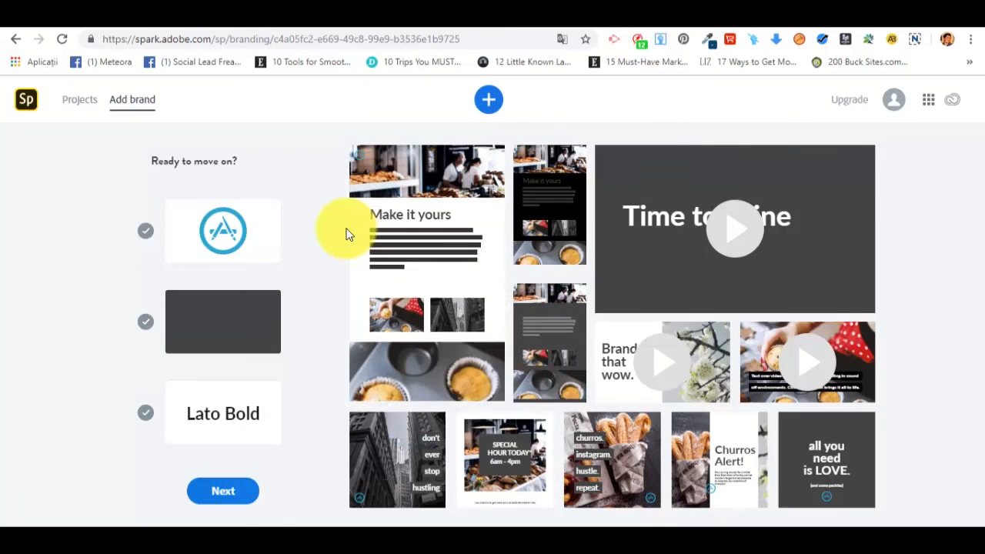
Set the brand color to the logo's blue, #26A6D1, and save it.
{"action": "left_click", "coordinate": [220, 321]}
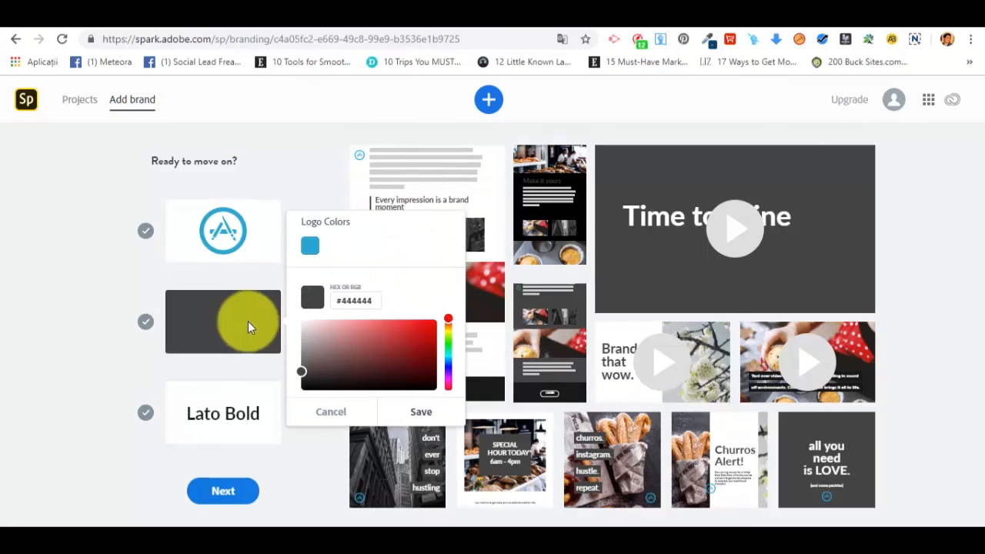
{"action": "left_click", "coordinate": [312, 246]}
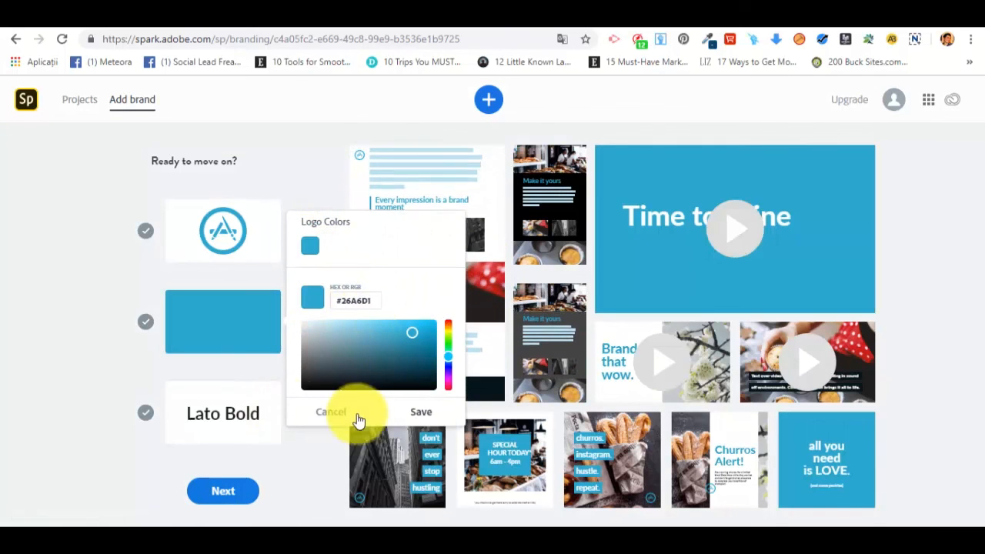
{"action": "left_click", "coordinate": [422, 415]}
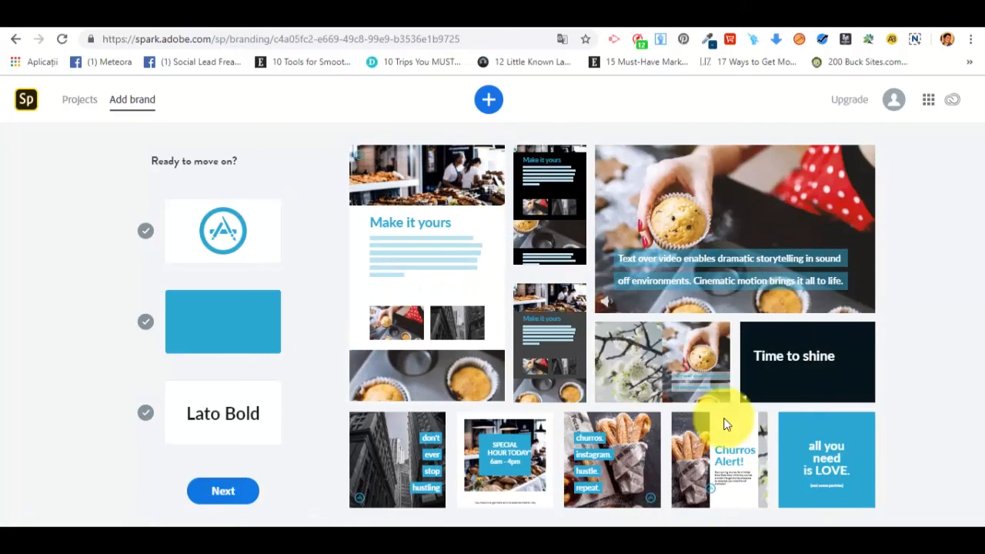
Set the brand font to PT Sans Narrow Bold, continue the brand setup and dismiss the upgrade offer.
{"action": "left_click", "coordinate": [245, 433]}
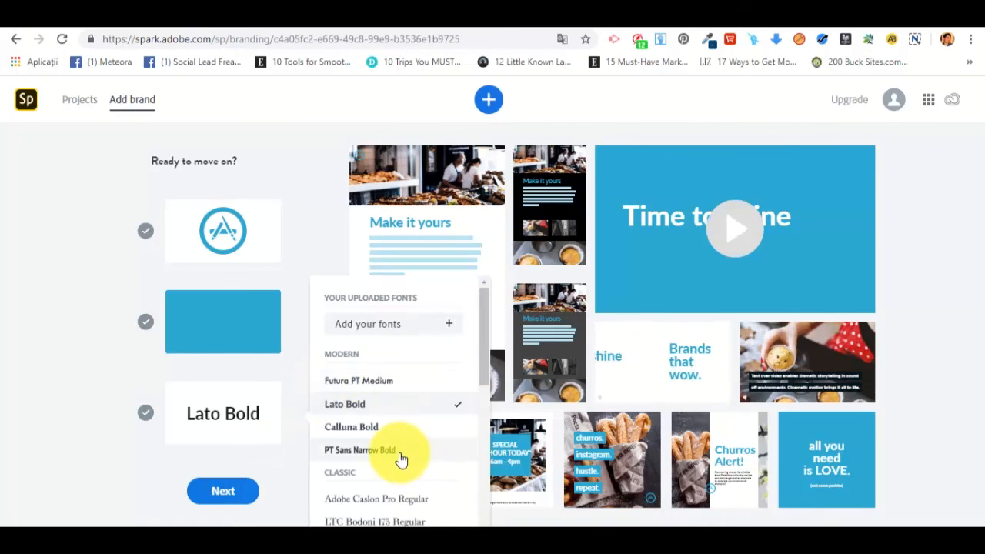
{"action": "left_click", "coordinate": [397, 454]}
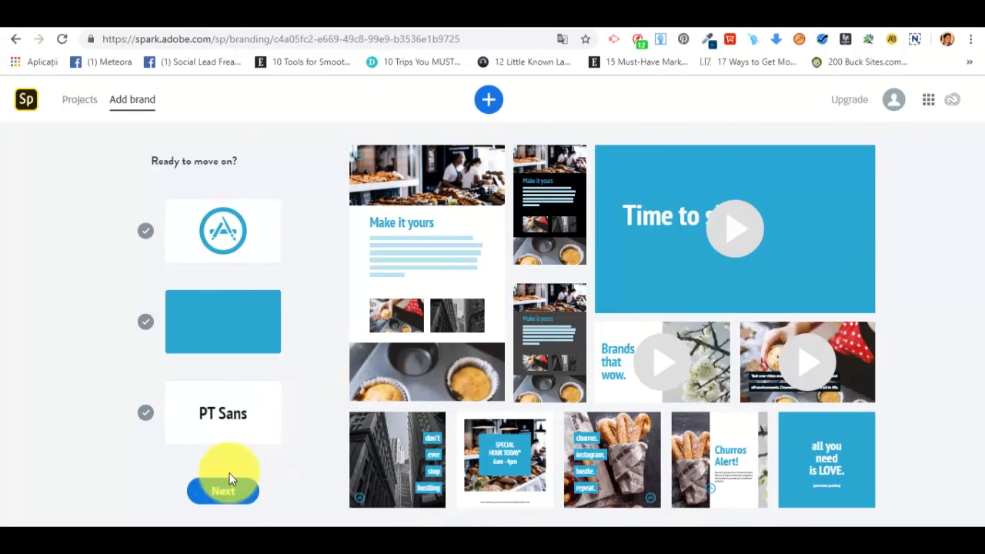
{"action": "left_click", "coordinate": [228, 494]}
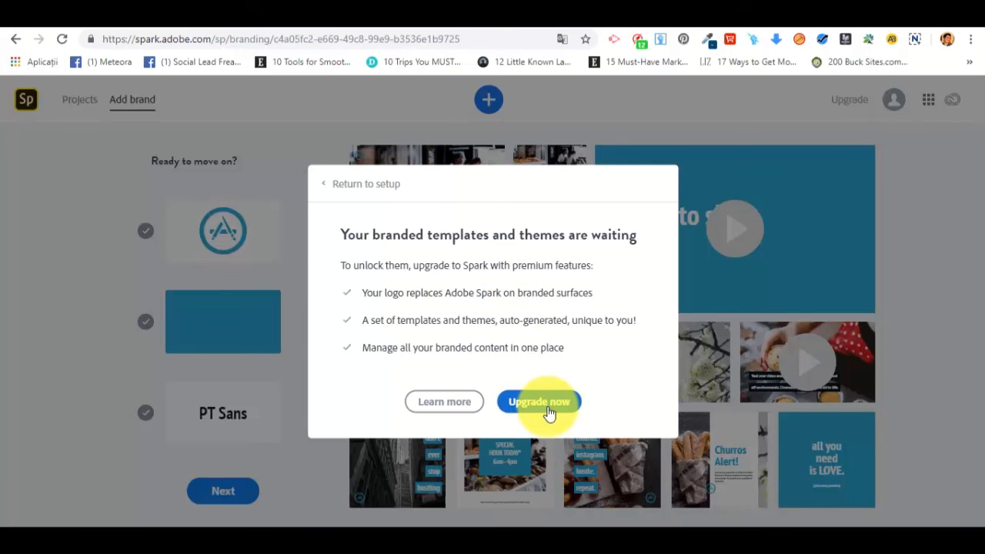
{"action": "left_click", "coordinate": [891, 300]}
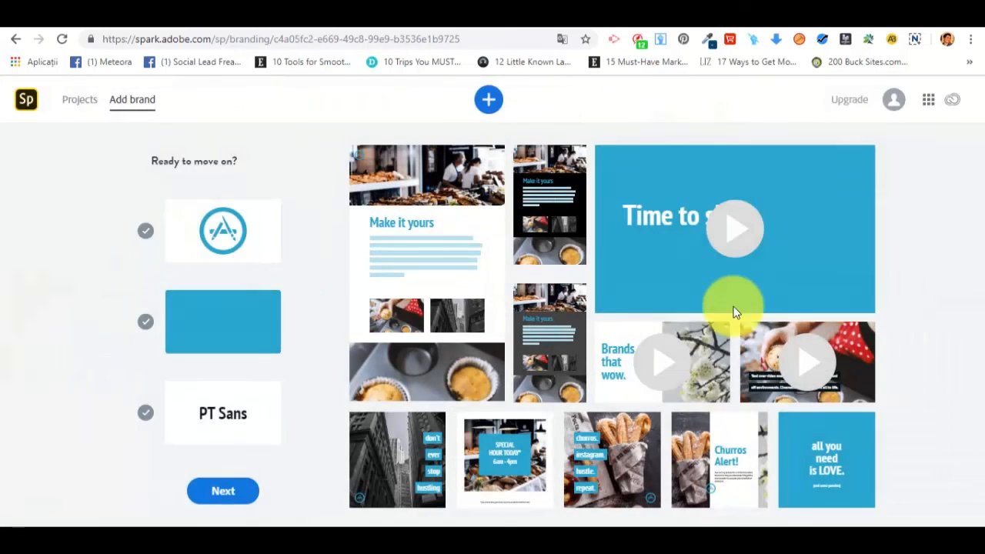